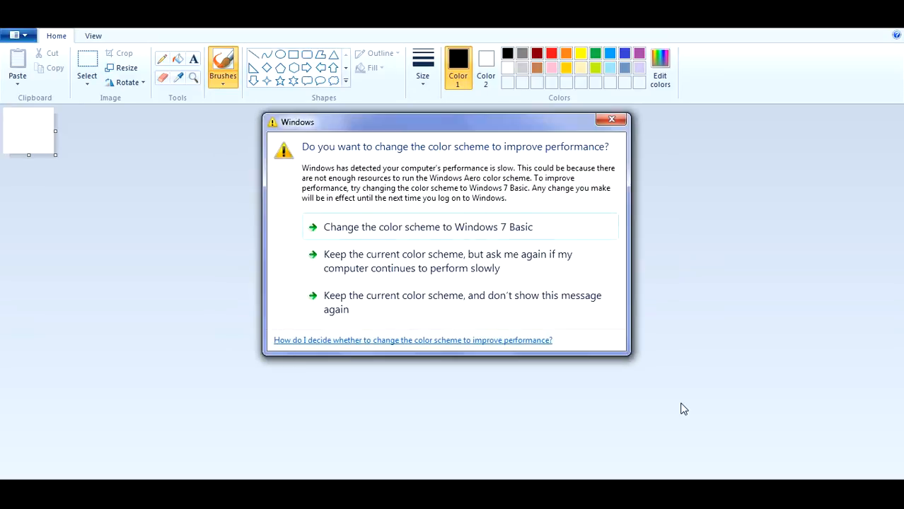
# Dismiss the color scheme prompt and show the Desktop folder's contents in the dialog for opening a picture.
pyautogui.click(611, 119)
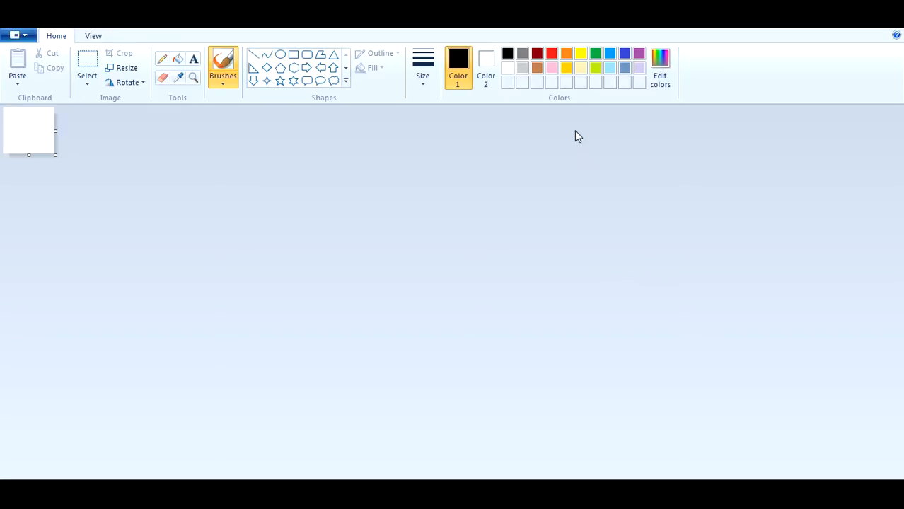
pyautogui.click(25, 37)
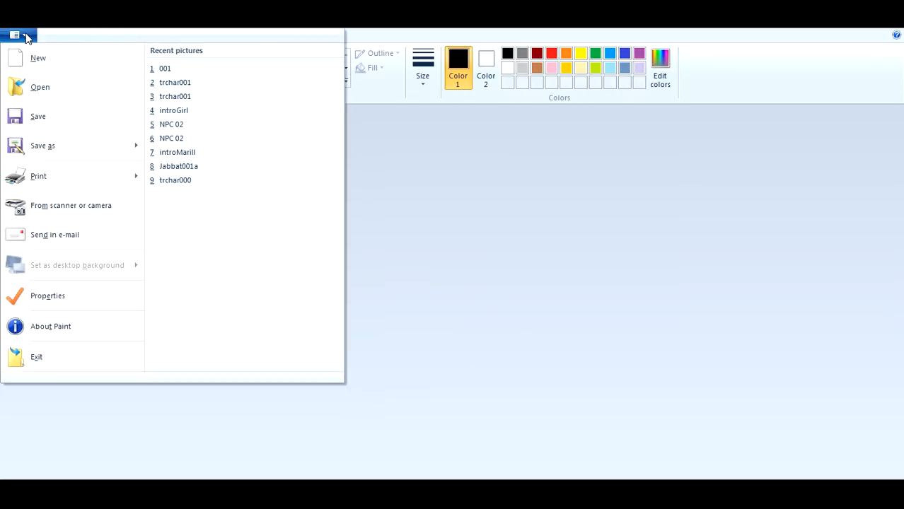
pyautogui.click(56, 95)
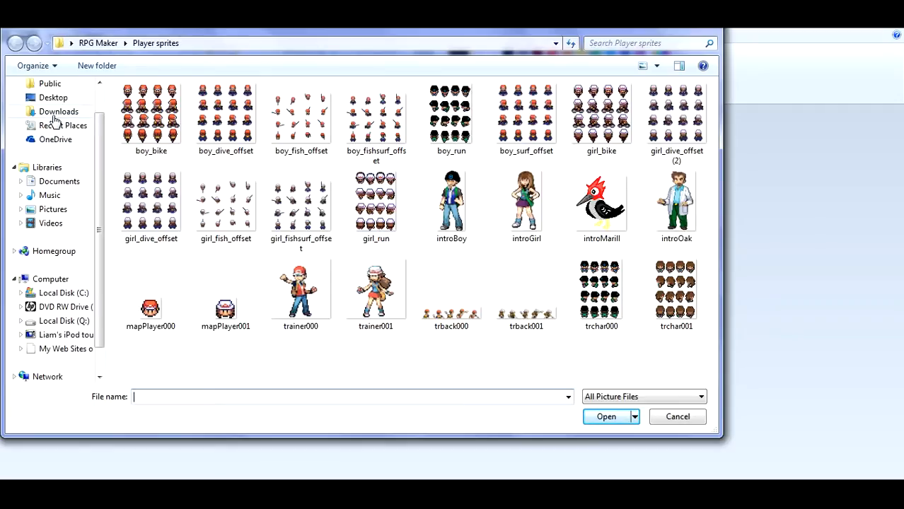
pyautogui.click(48, 111)
pyautogui.click(48, 99)
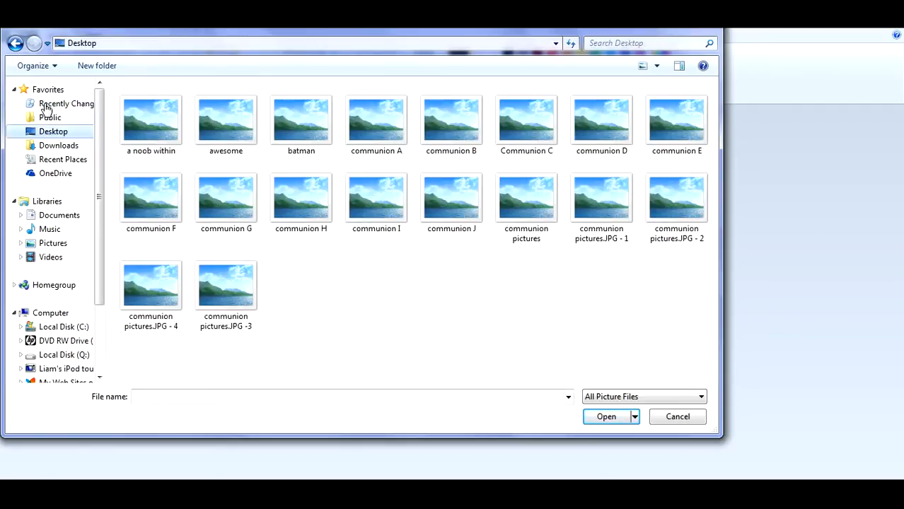
pyautogui.click(57, 132)
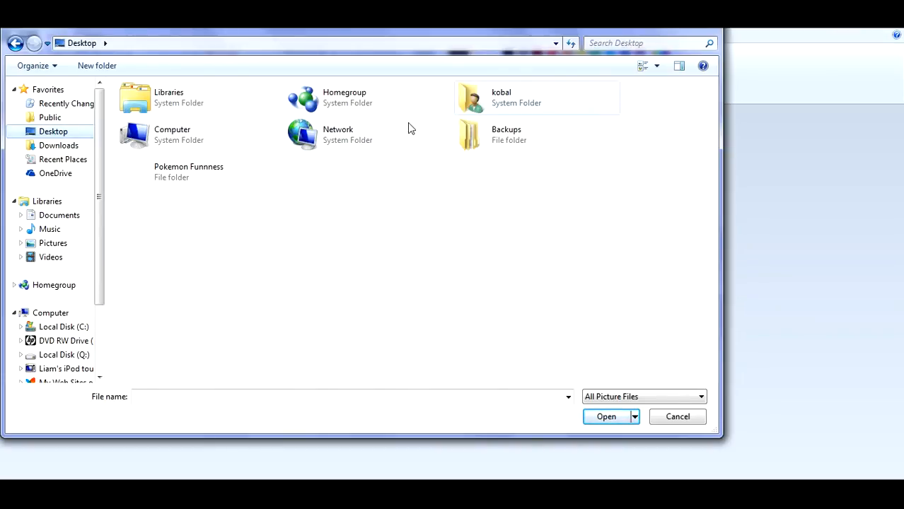
# Browse through Pokemon Funnness and its spriting folders to the Completed Front Sprites folder of (1)Pokemon Neon Glow - Palimo region.
pyautogui.doubleClick(220, 182)
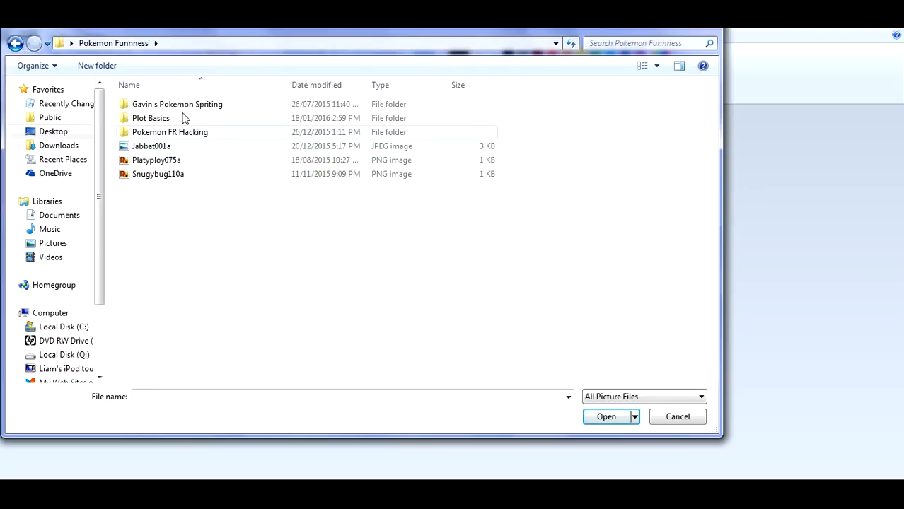
pyautogui.doubleClick(185, 110)
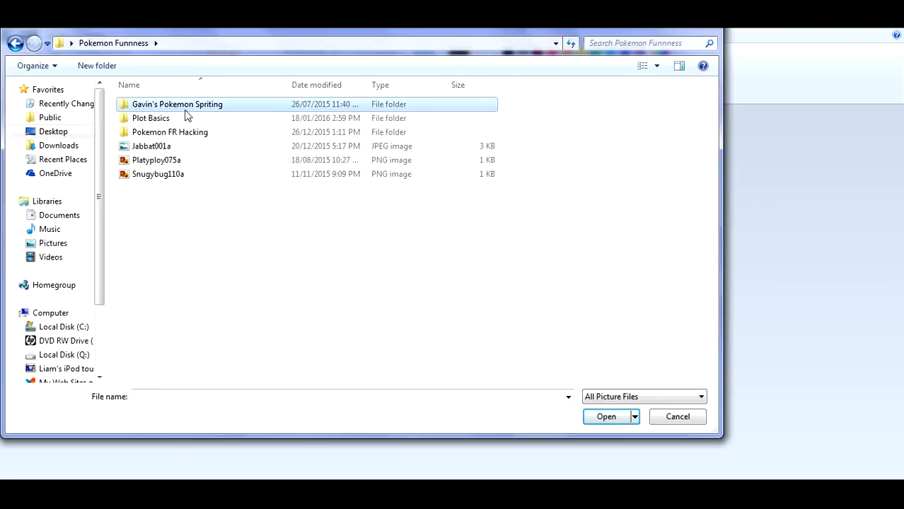
pyautogui.doubleClick(181, 128)
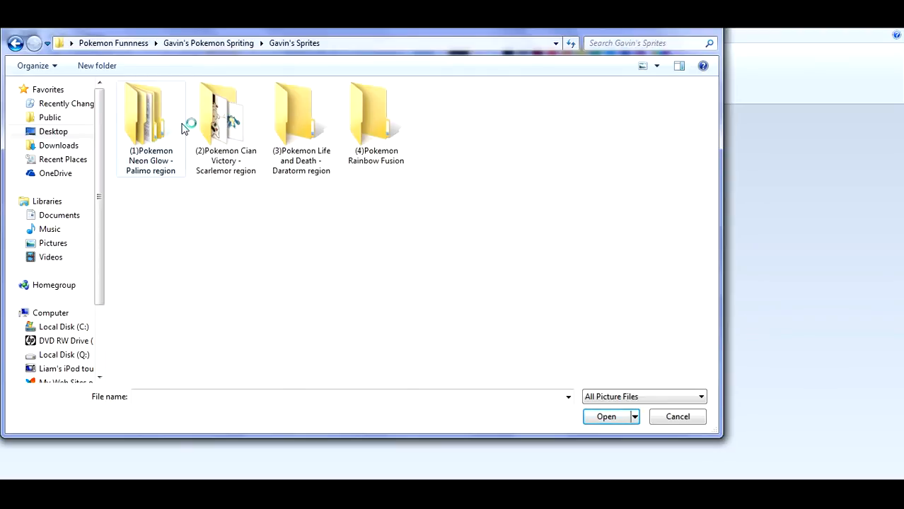
pyautogui.doubleClick(168, 144)
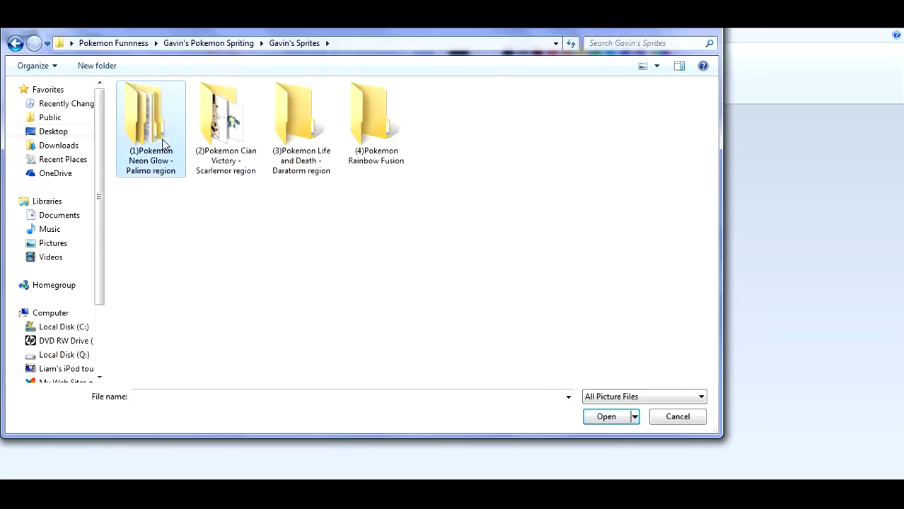
pyautogui.click(206, 152)
pyautogui.doubleClick(206, 152)
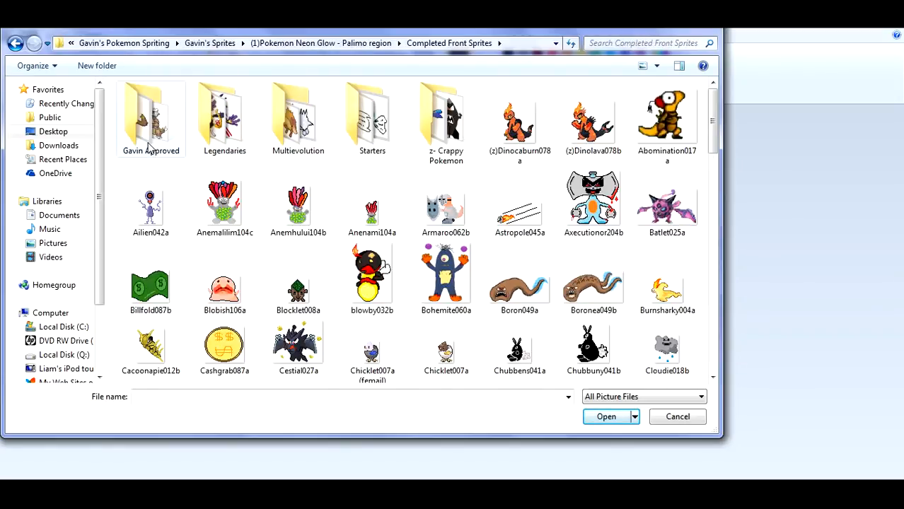
# Open the Keewee024a sprite from the final starters folder within the approved sprites.
pyautogui.doubleClick(148, 146)
pyautogui.scroll(-3, 559, 235)
pyautogui.scroll(3, 560, 235)
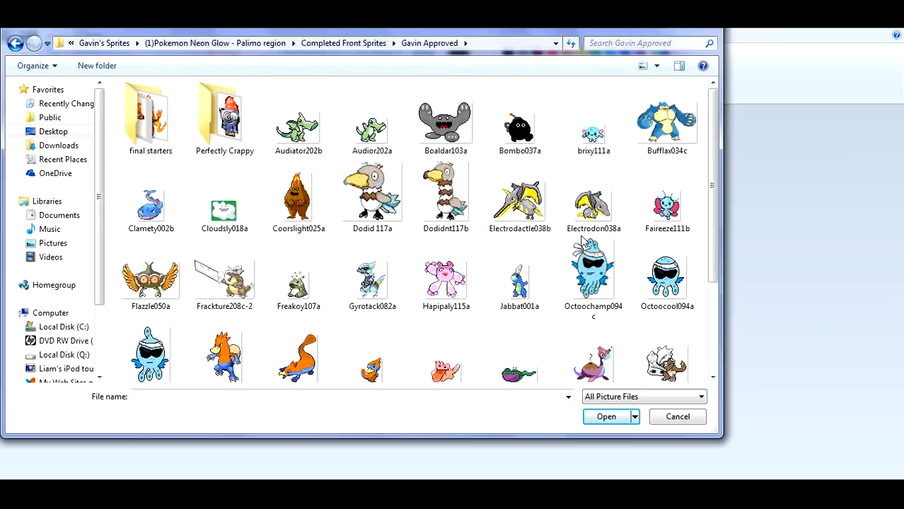
pyautogui.doubleClick(124, 125)
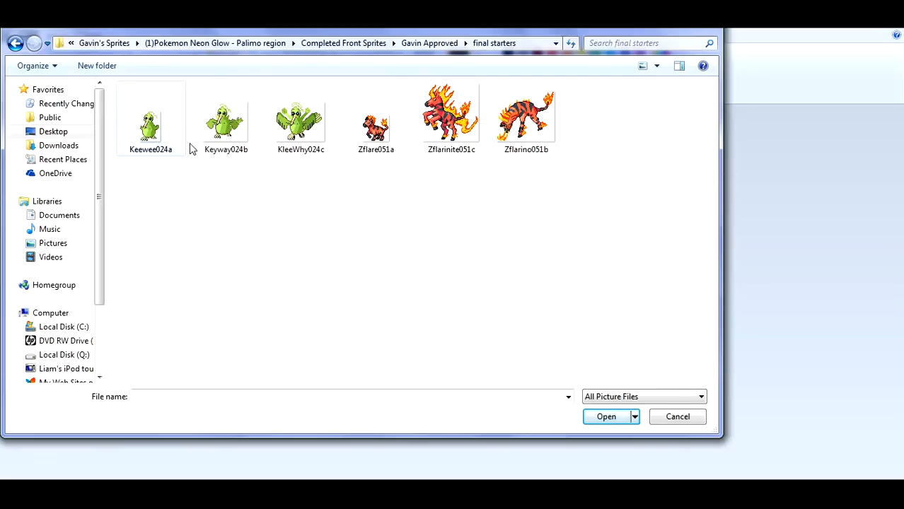
pyautogui.click(161, 131)
pyautogui.doubleClick(162, 133)
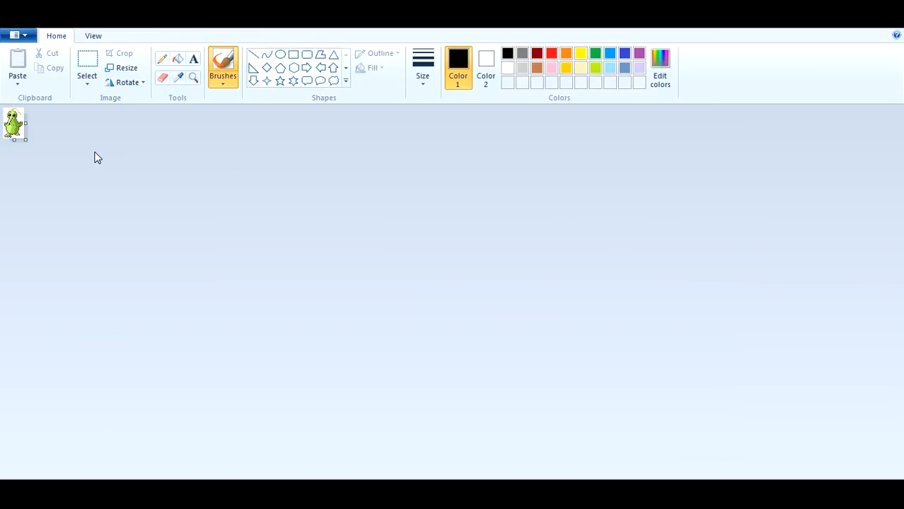
# Widen the canvas and try to resize a blank selection beside the sprite to 160 by 160 pixels without keeping the aspect ratio.
pyautogui.moveTo(34, 145)
pyautogui.mouseDown()
pyautogui.moveTo(64, 170)
pyautogui.moveTo(28, 140)
pyautogui.moveTo(101, 149)
pyautogui.moveTo(112, 140)
pyautogui.mouseUp()
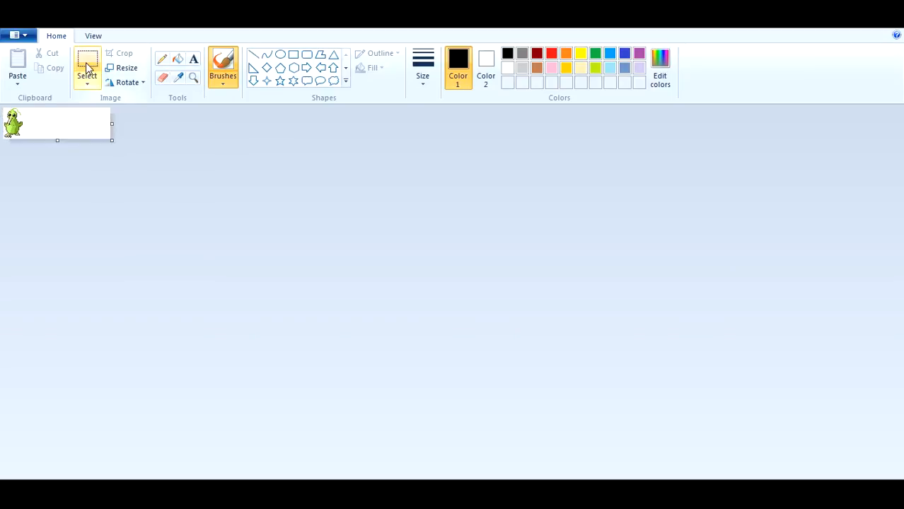
pyautogui.click(88, 67)
pyautogui.moveTo(62, 109); pyautogui.dragTo(99, 139)
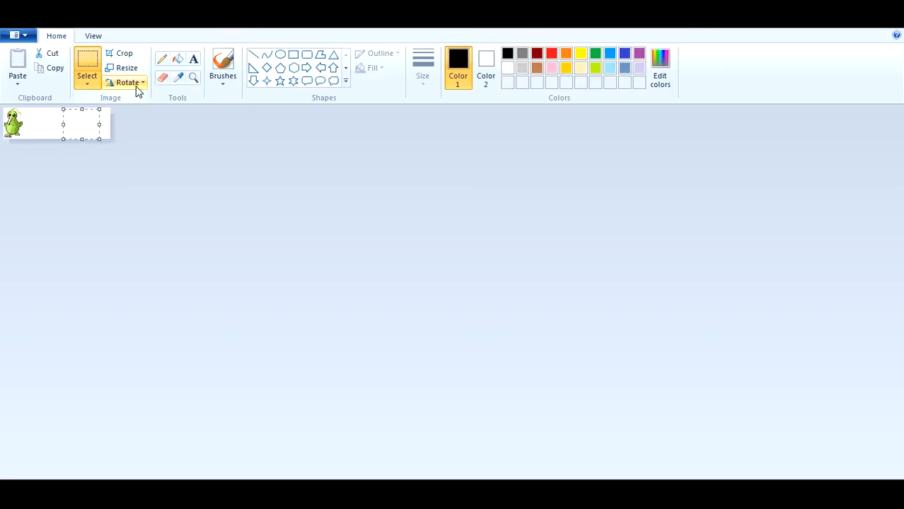
pyautogui.click(135, 73)
pyautogui.click(145, 116)
pyautogui.doubleClick(161, 137)
pyautogui.press('BackSpace')
pyautogui.write('160')
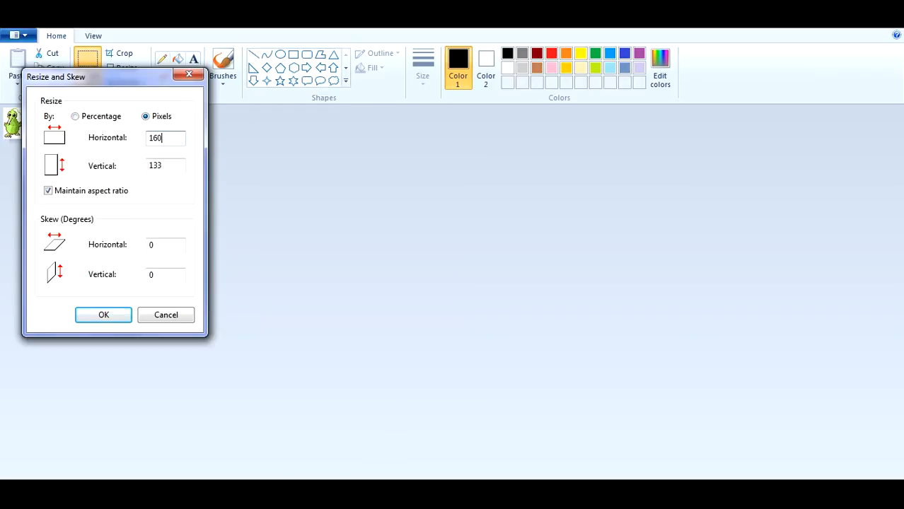
pyautogui.click(48, 192)
pyautogui.doubleClick(180, 165)
pyautogui.write('160')
pyautogui.click(106, 318)
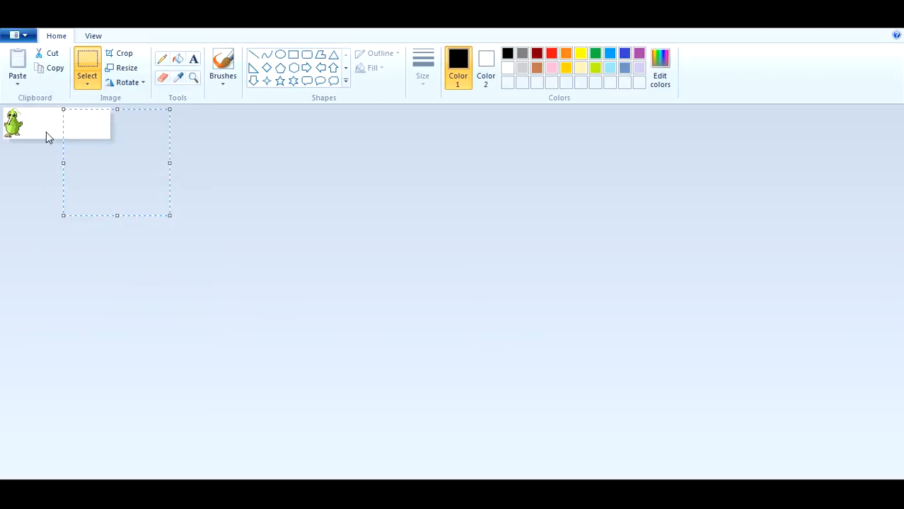
# Enlarge the canvas in width and height to leave ample blank space beside and below the sprite, and drop the selection.
pyautogui.moveTo(142, 140); pyautogui.dragTo(222, 246)
pyautogui.click(251, 191)
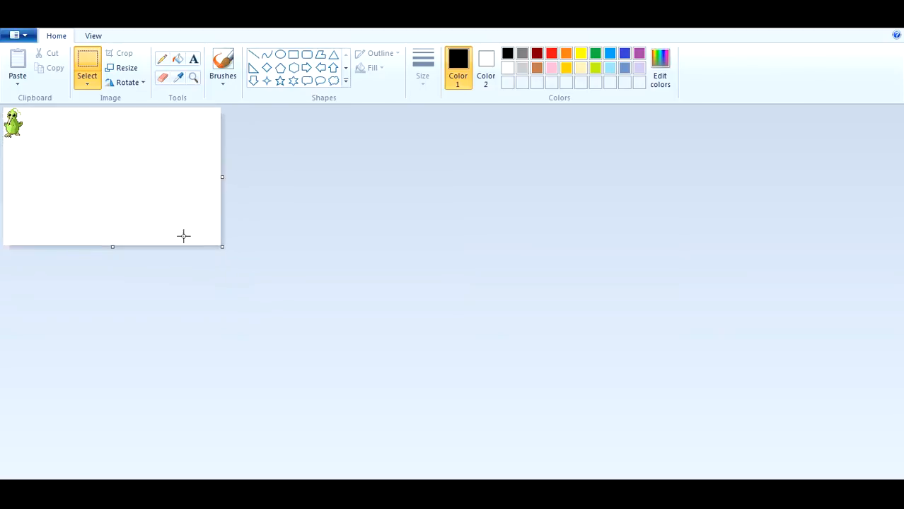
pyautogui.moveTo(107, 145); pyautogui.dragTo(113, 151)
pyautogui.click(275, 304)
pyautogui.moveTo(40, 166)
pyautogui.mouseDown()
pyautogui.moveTo(3, 111)
pyautogui.moveTo(32, 148)
pyautogui.moveTo(23, 133)
pyautogui.mouseUp()
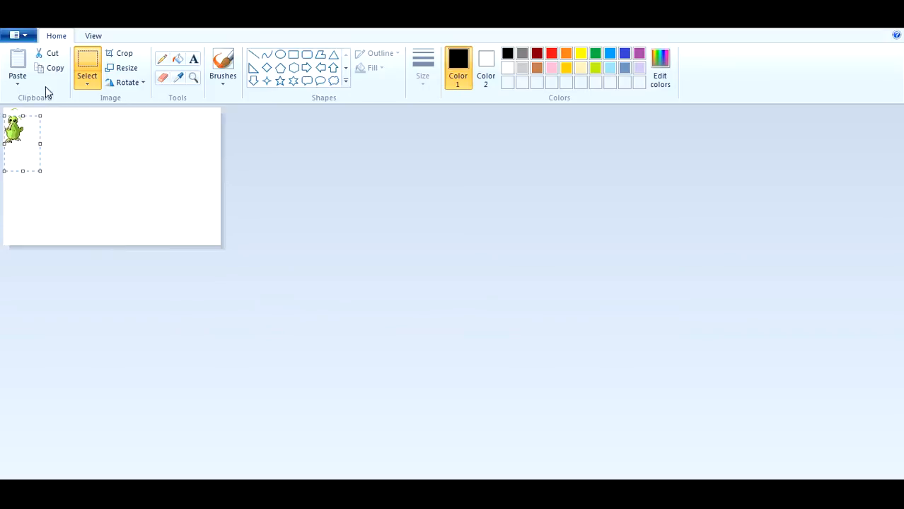
pyautogui.click(45, 32)
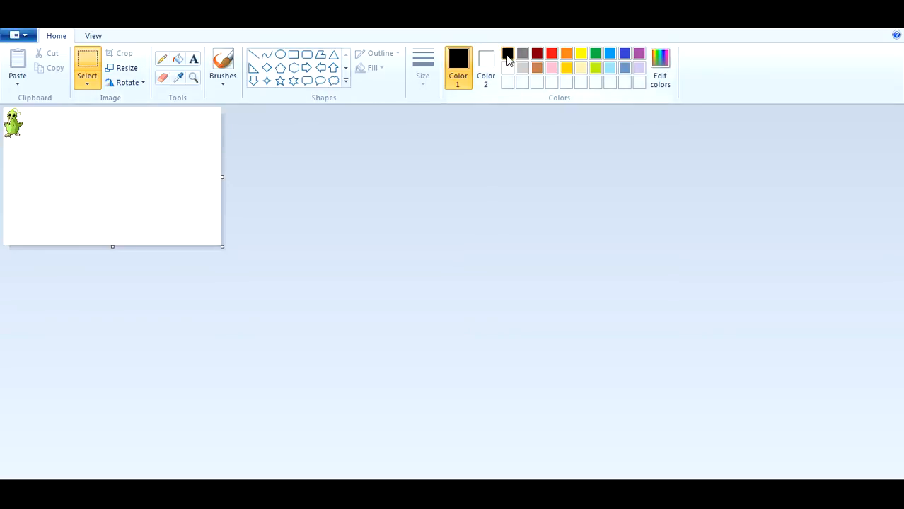
# Try to sketch a square outline freehand with the black Pencil on the blank canvas, and undo the strokes.
pyautogui.click(161, 60)
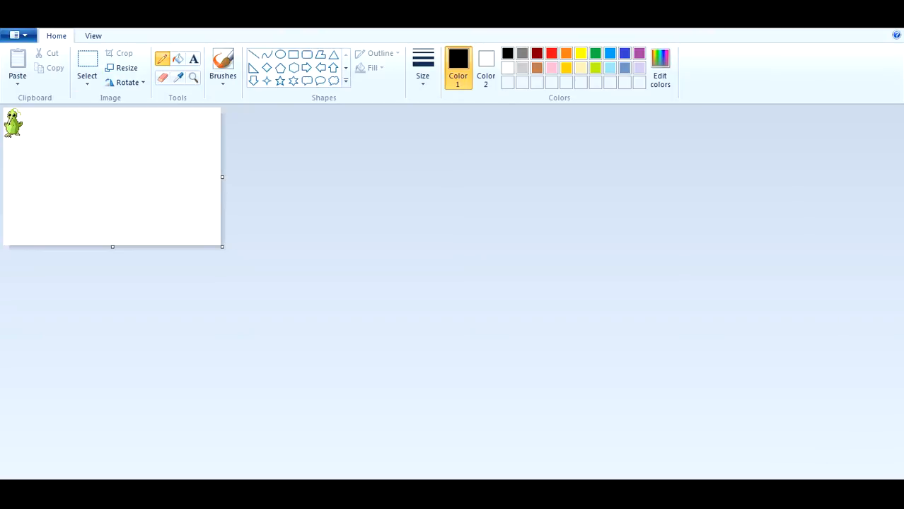
pyautogui.click(887, 486)
pyautogui.moveTo(278, 324); pyautogui.dragTo(277, 297)
pyautogui.hotkey('ctrl', 'z')
pyautogui.moveTo(254, 247); pyautogui.dragTo(254, 239)
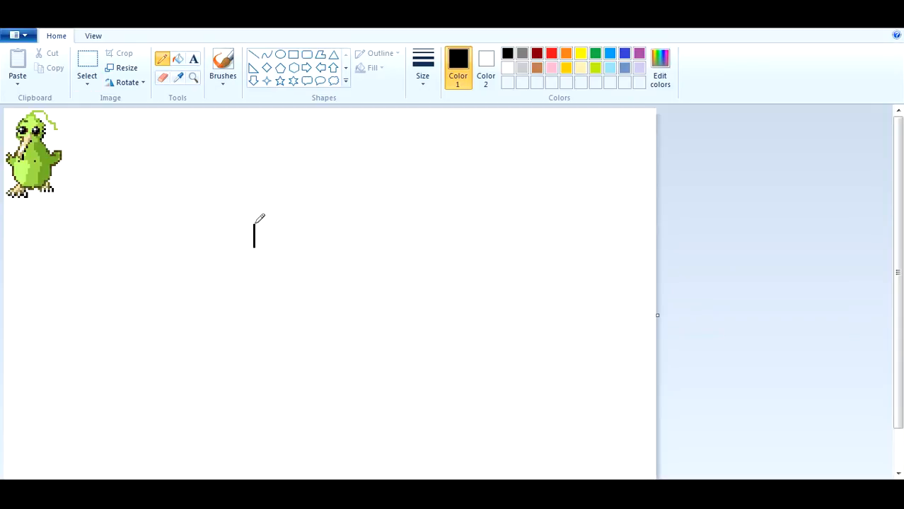
pyautogui.moveTo(254, 225); pyautogui.dragTo(265, 226)
pyautogui.hotkey('ctrl', 'z')
pyautogui.hotkey('ctrl', 'z')
# Draw a black-outlined square about 35 by 34 pixels on the blank canvas and select it exactly along its outer edges.
pyautogui.click(293, 54)
pyautogui.moveTo(257, 193)
pyautogui.mouseDown()
pyautogui.moveTo(332, 244)
pyautogui.moveTo(316, 249)
pyautogui.mouseUp()
pyautogui.click(87, 67)
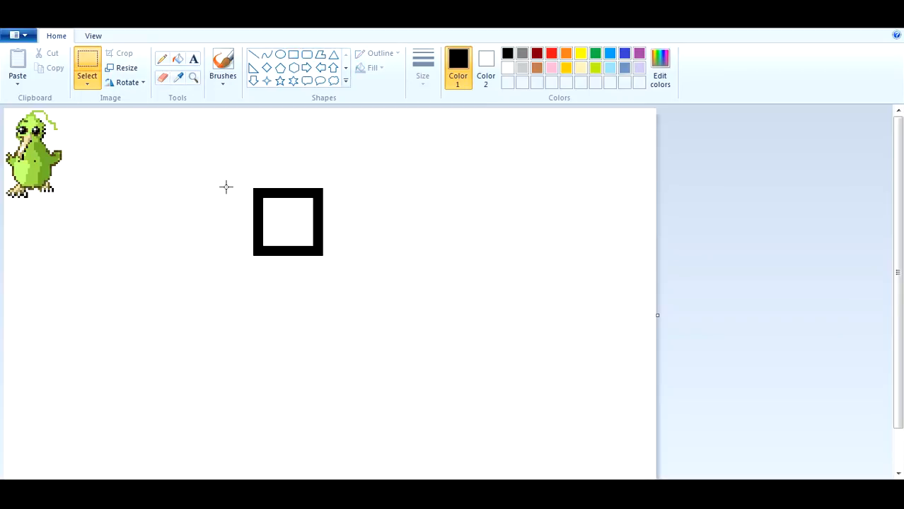
pyautogui.moveTo(253, 187); pyautogui.dragTo(322, 255)
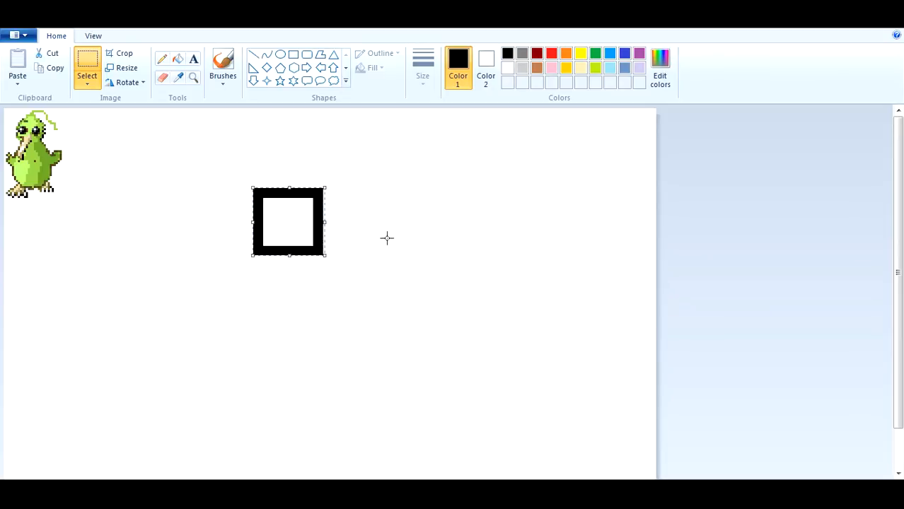
pyautogui.moveTo(324, 222); pyautogui.dragTo(321, 221)
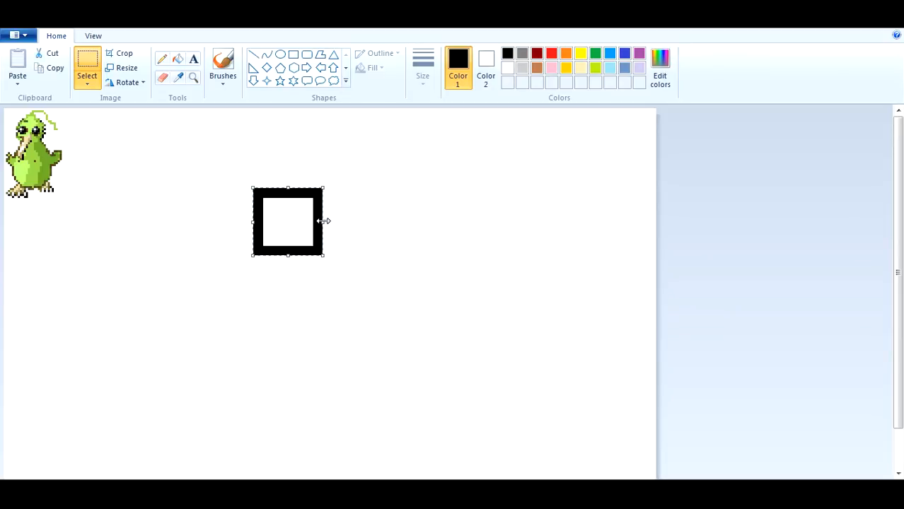
# Resize the selected black square to 160 by 160 pixels with the aspect ratio not maintained.
pyautogui.click(127, 71)
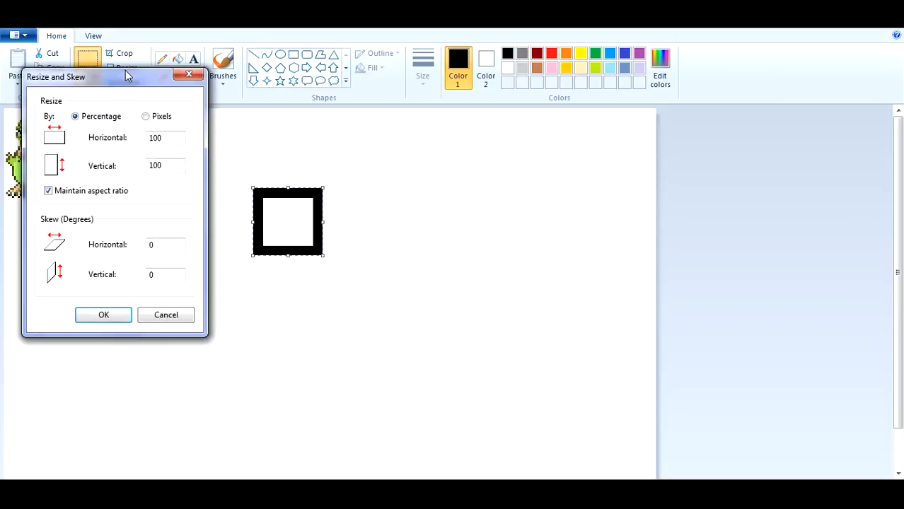
pyautogui.click(145, 116)
pyautogui.doubleClick(156, 138)
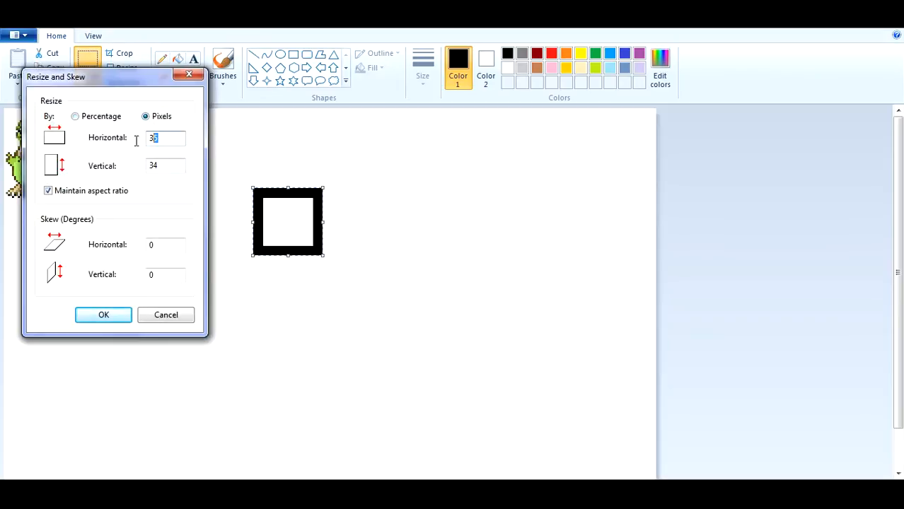
pyautogui.press('BackSpace')
pyautogui.write('160')
pyautogui.click(77, 191)
pyautogui.moveTo(162, 166); pyautogui.dragTo(159, 167)
pyautogui.press('BackSpace')
pyautogui.press('BackSpace')
pyautogui.write('60')
pyautogui.click(89, 319)
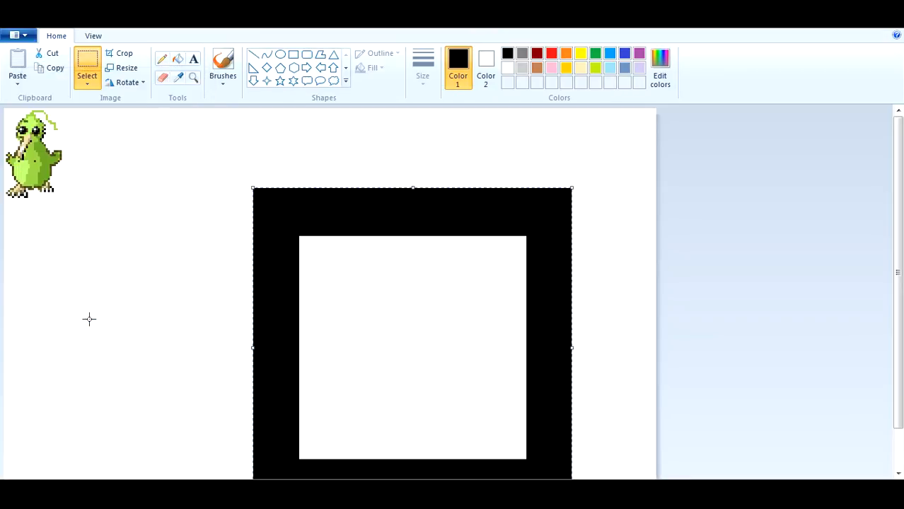
# Move the green sprite from the canvas corner into the centre of the enlarged black square.
pyautogui.scroll(-1, 171, 313)
pyautogui.scroll(1, 171, 314)
pyautogui.moveTo(97, 223); pyautogui.dragTo(2, 110)
pyautogui.click(156, 243)
pyautogui.moveTo(145, 239); pyautogui.dragTo(2, 111)
pyautogui.moveTo(87, 166); pyautogui.dragTo(442, 320)
pyautogui.scroll(-1, 453, 354)
pyautogui.moveTo(454, 364); pyautogui.dragTo(358, 249)
pyautogui.moveTo(395, 301); pyautogui.dragTo(405, 302)
pyautogui.click(651, 335)
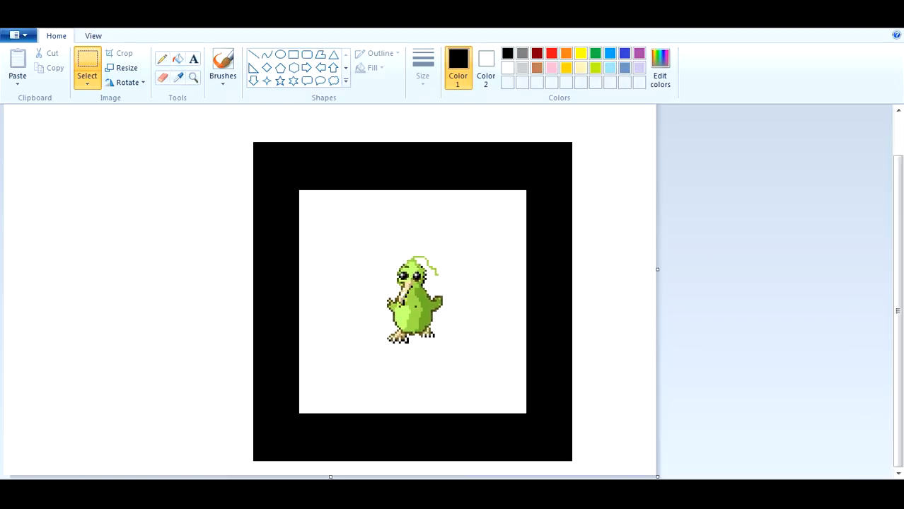
# Move the black square together with the sprite into the canvas's upper-left corner.
pyautogui.keyDown('ctrl'); pyautogui.scroll(-1, 342, 414); pyautogui.keyUp('ctrl')
pyautogui.moveTo(405, 380); pyautogui.dragTo(121, 138)
pyautogui.moveTo(227, 228); pyautogui.dragTo(60, 175)
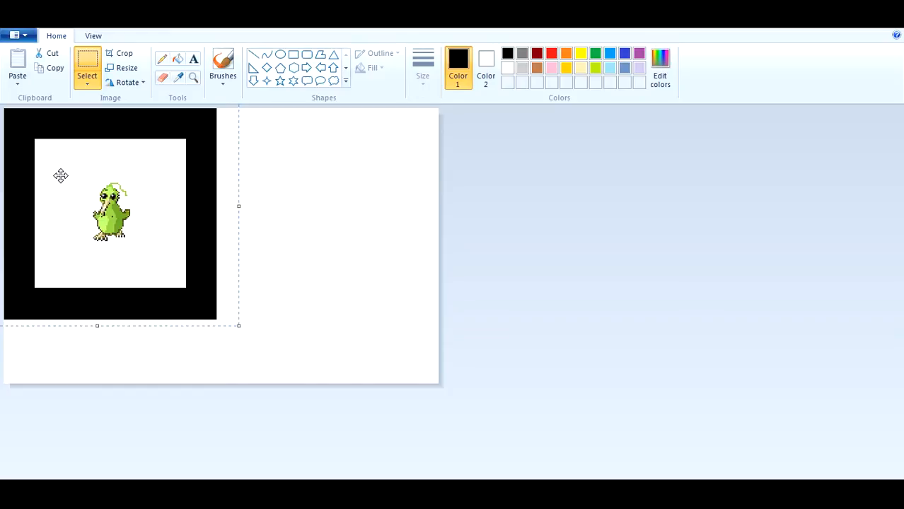
# Shrink the canvas to fit the outer edges of the black square, fine-tuning its width and height.
pyautogui.click(381, 201)
pyautogui.moveTo(439, 385); pyautogui.dragTo(218, 321)
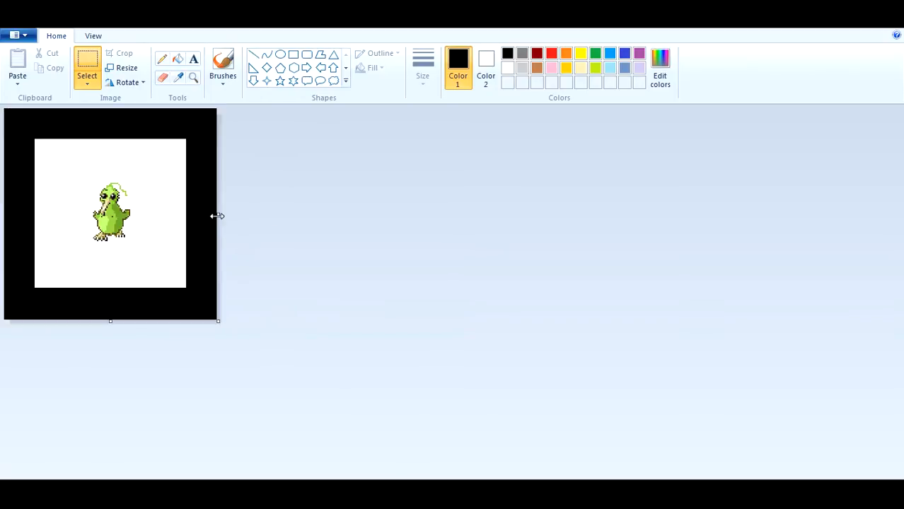
pyautogui.moveTo(217, 215); pyautogui.dragTo(218, 215)
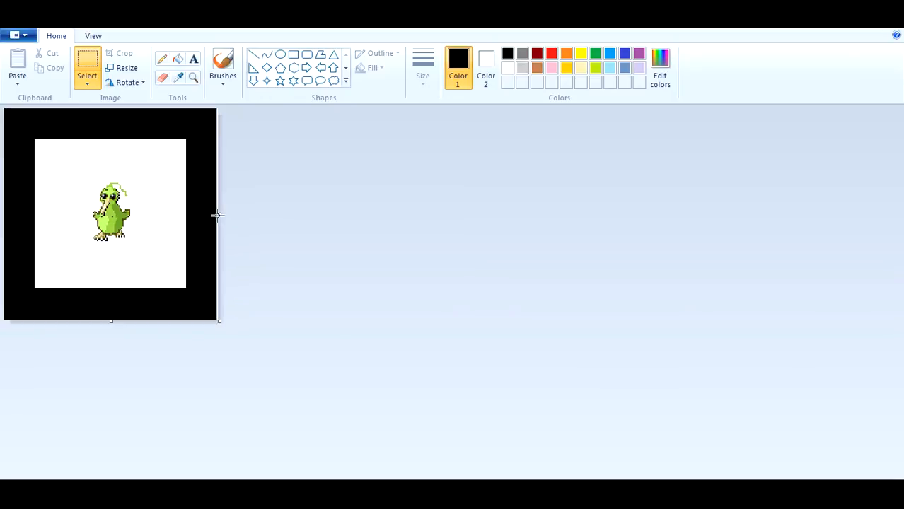
pyautogui.moveTo(218, 215); pyautogui.dragTo(216, 215)
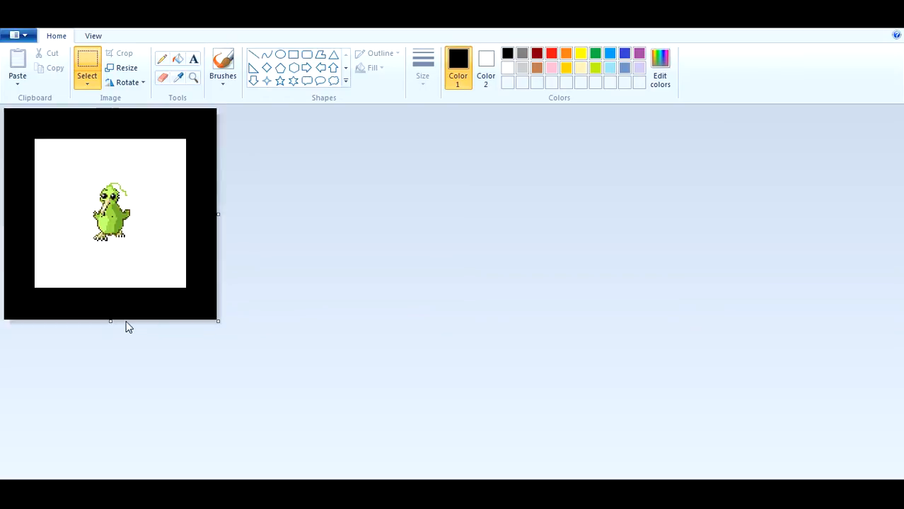
pyautogui.moveTo(113, 322); pyautogui.dragTo(111, 323)
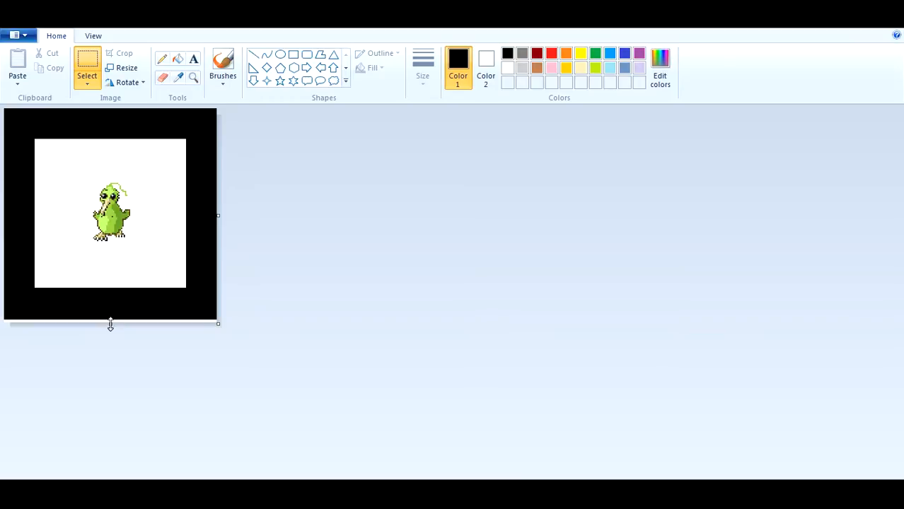
pyautogui.moveTo(109, 322); pyautogui.dragTo(105, 318)
# Fill the black frame around the sprite with the white sampled from the inner area and dismiss the Windows color scheme prompt.
pyautogui.click(177, 78)
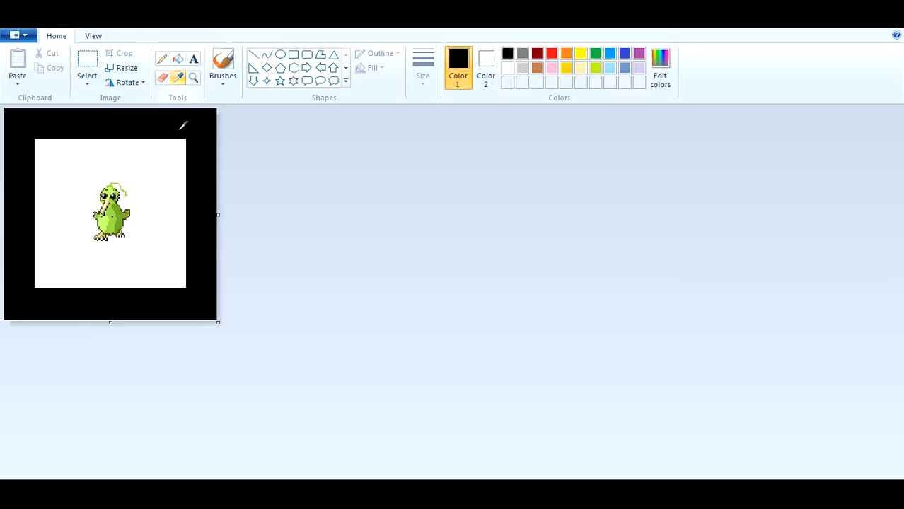
pyautogui.click(166, 177)
pyautogui.click(178, 59)
pyautogui.click(200, 126)
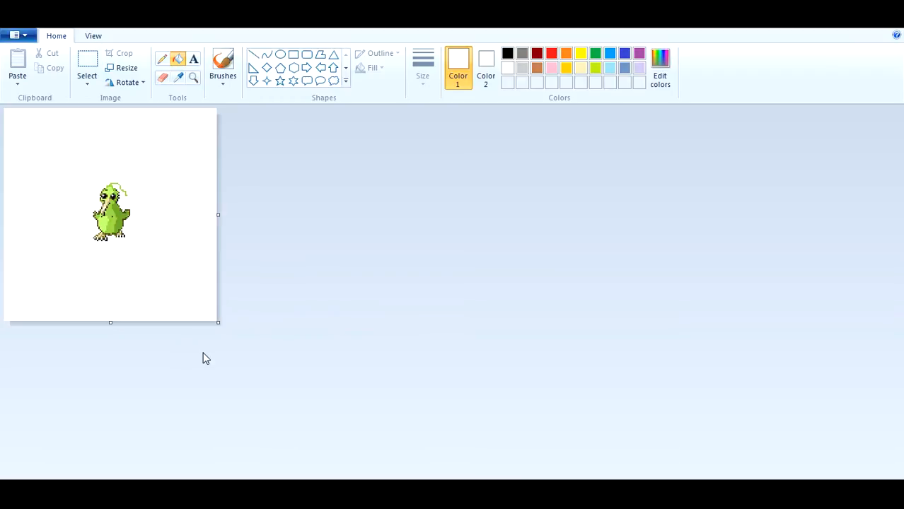
pyautogui.click(26, 27)
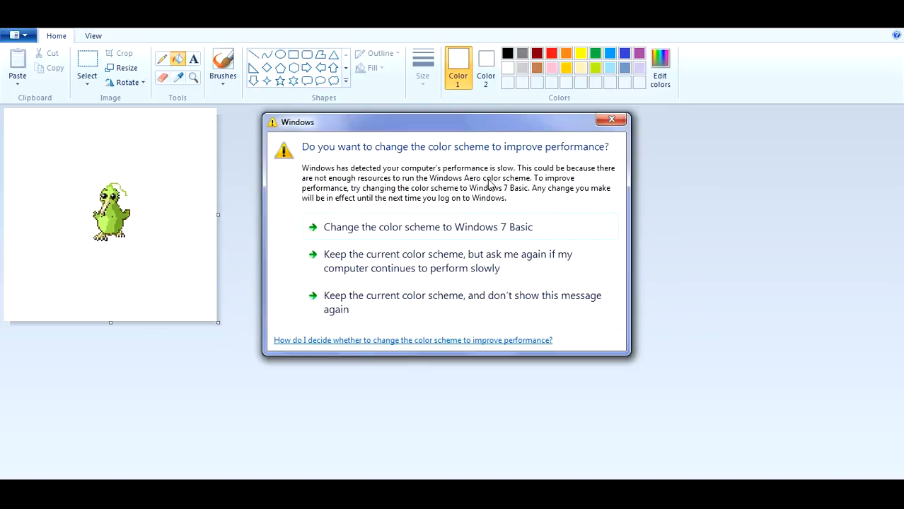
pyautogui.click(608, 122)
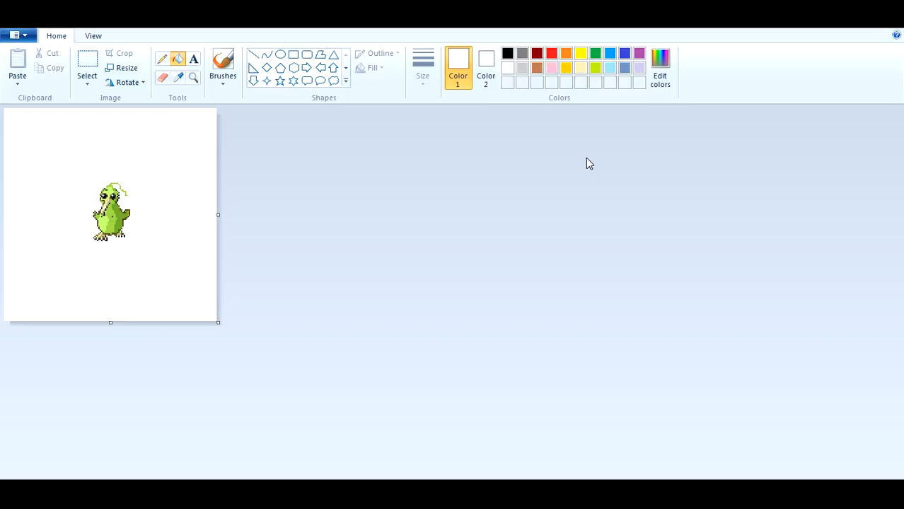
# Switch to the Battlers folder and compare the 650 and 649s sprites in Windows Photo Viewer.
pyautogui.hotkey('alt', 'Tab')
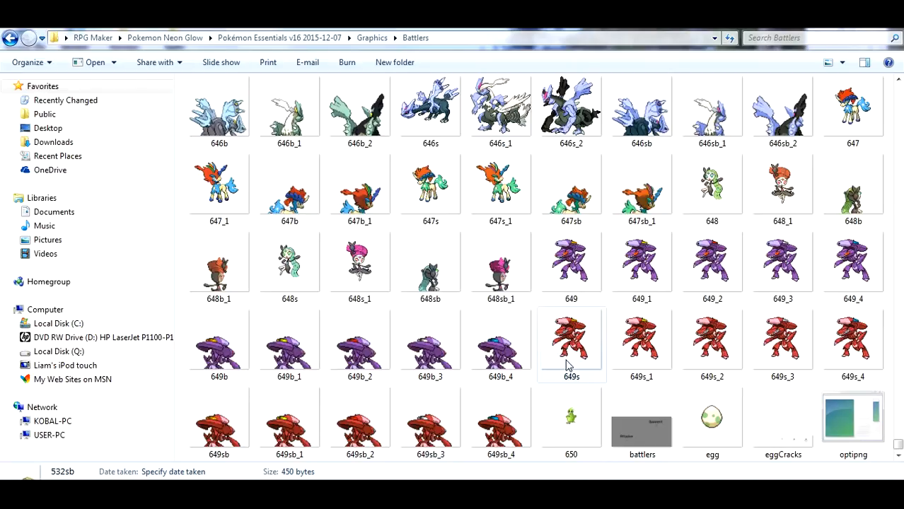
pyautogui.click(556, 412)
pyautogui.doubleClick(557, 413)
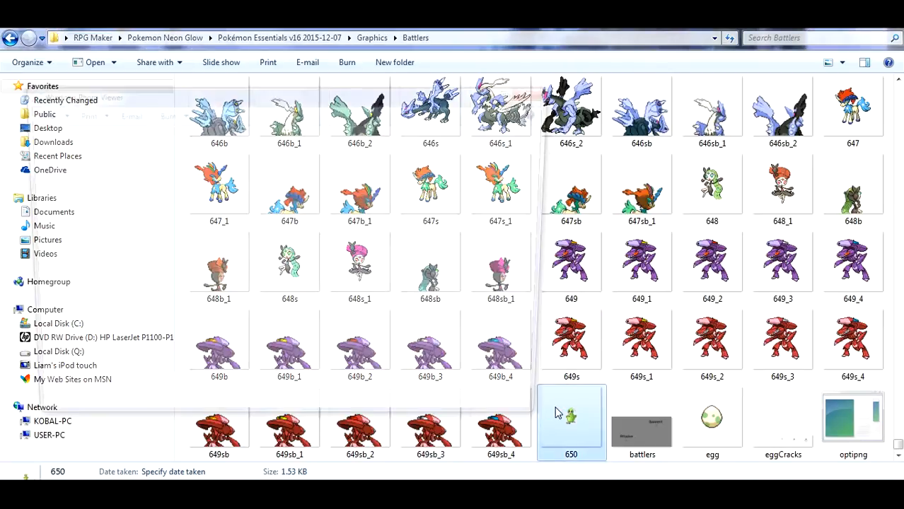
pyautogui.doubleClick(598, 361)
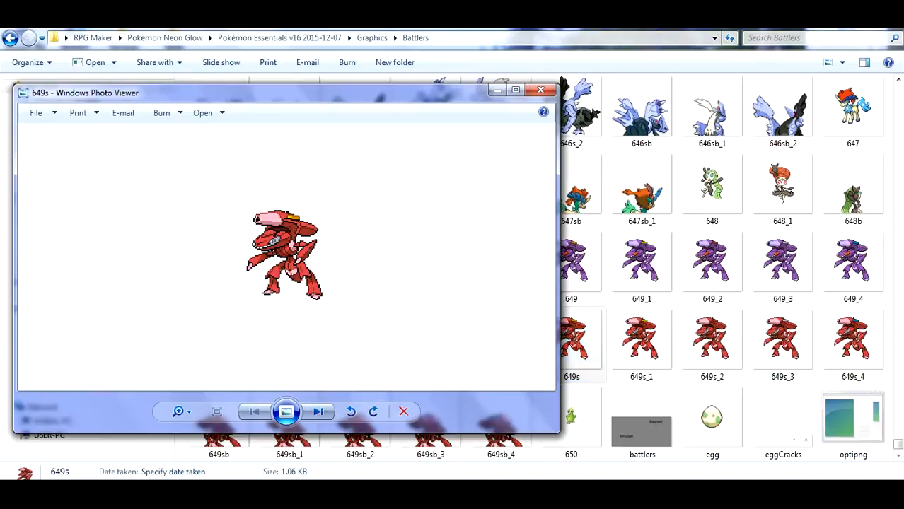
pyautogui.moveTo(300, 474)
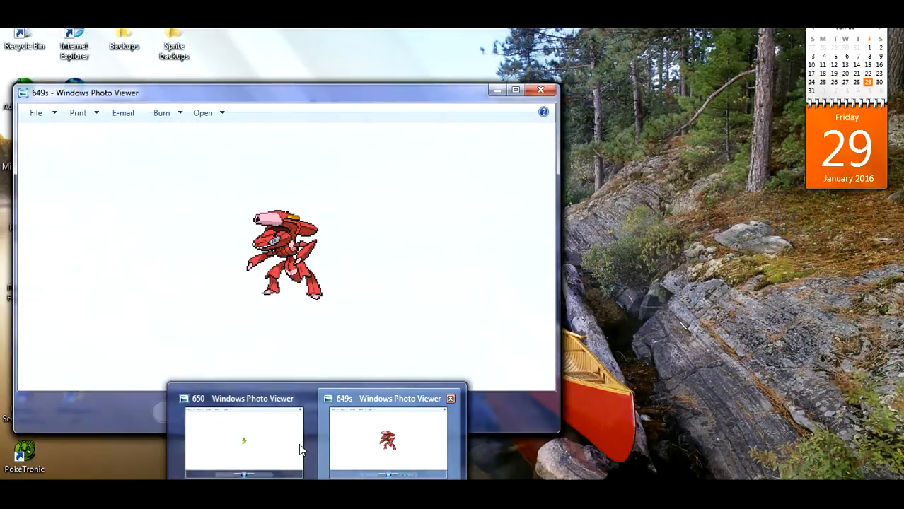
pyautogui.moveTo(299, 449)
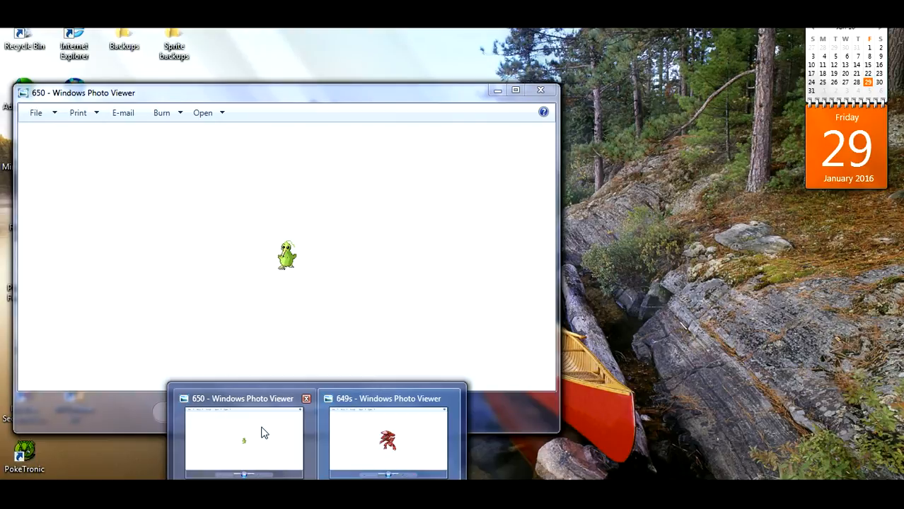
pyautogui.moveTo(433, 443)
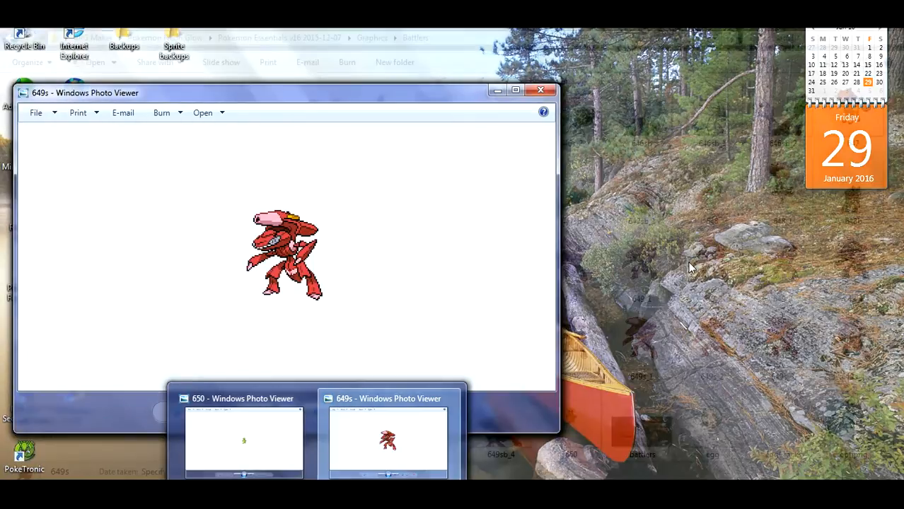
pyautogui.click(369, 421)
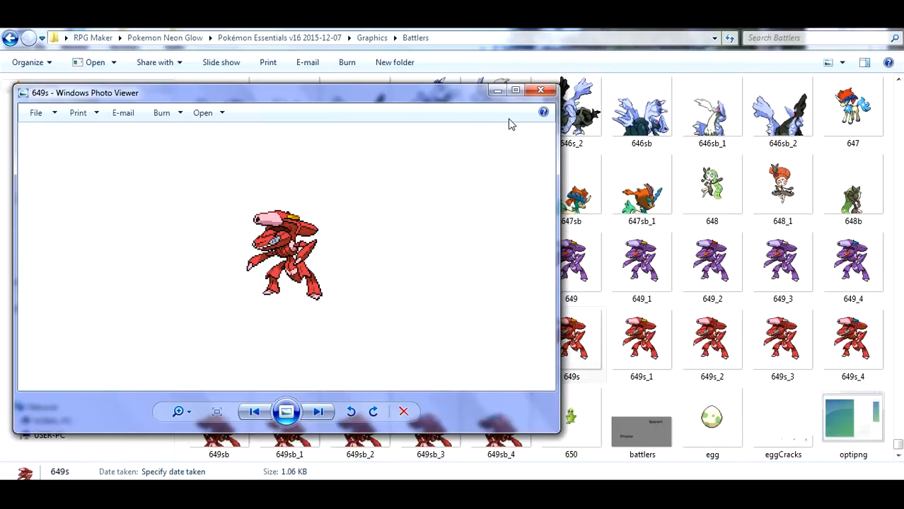
pyautogui.click(541, 90)
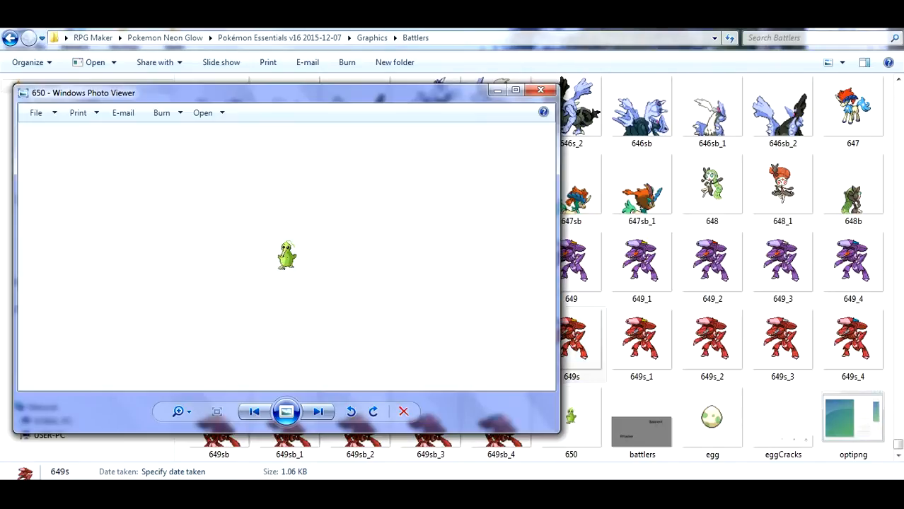
pyautogui.click(541, 91)
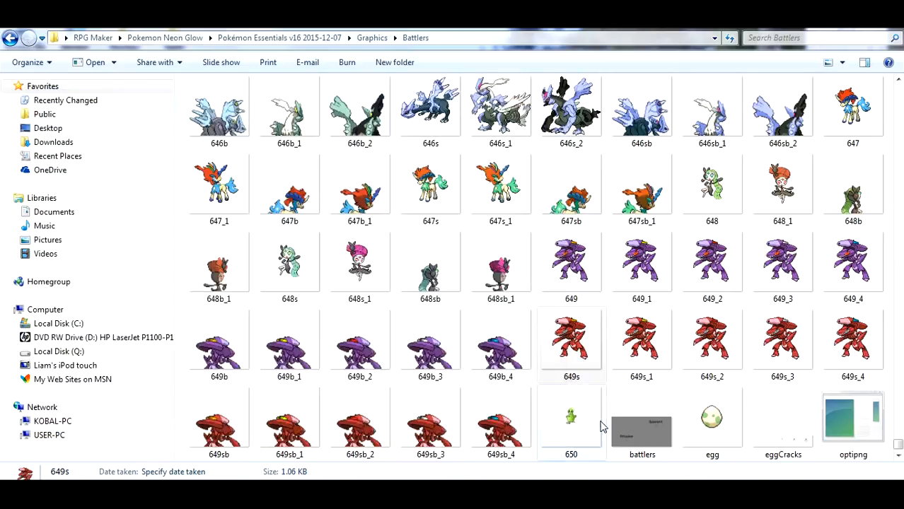
# Examine the names and details of the 649 and 650 sprite files in the Battlers folder.
pyautogui.click(575, 280)
pyautogui.click(571, 421)
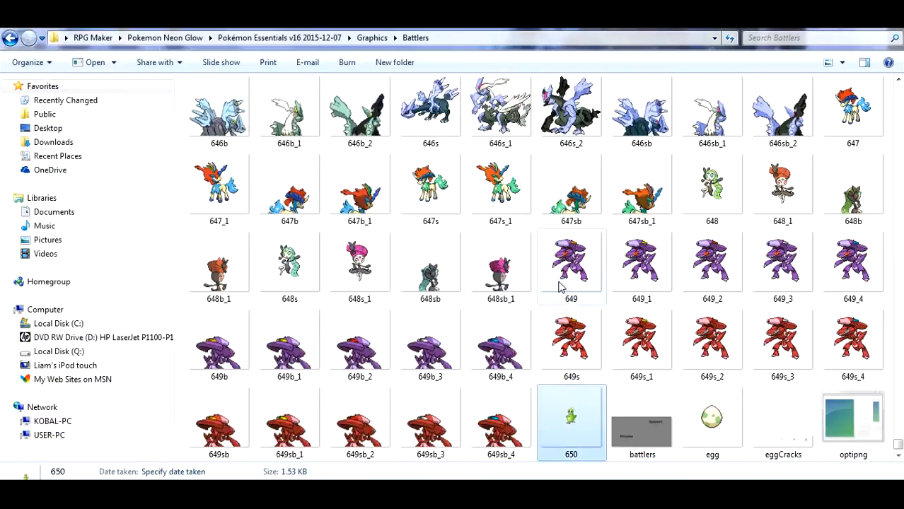
pyautogui.click(569, 283)
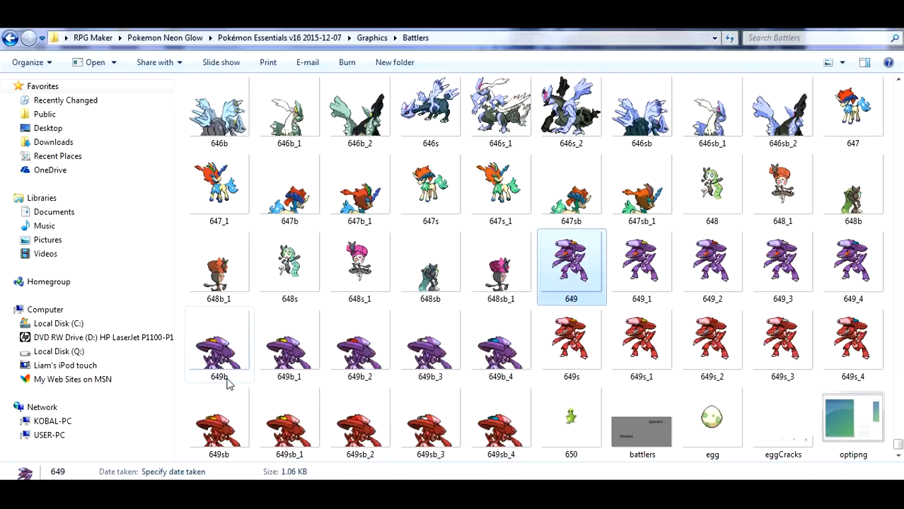
pyautogui.moveTo(227, 383)
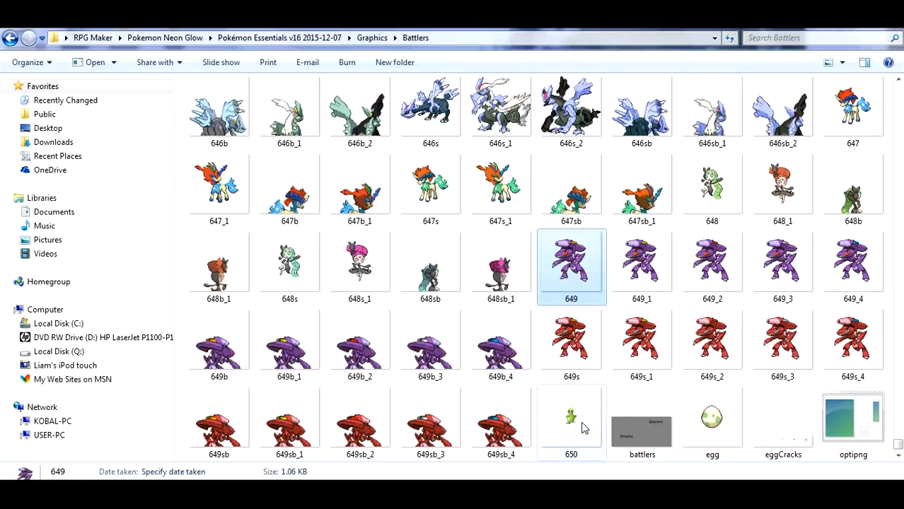
pyautogui.scroll(5, 570, 439)
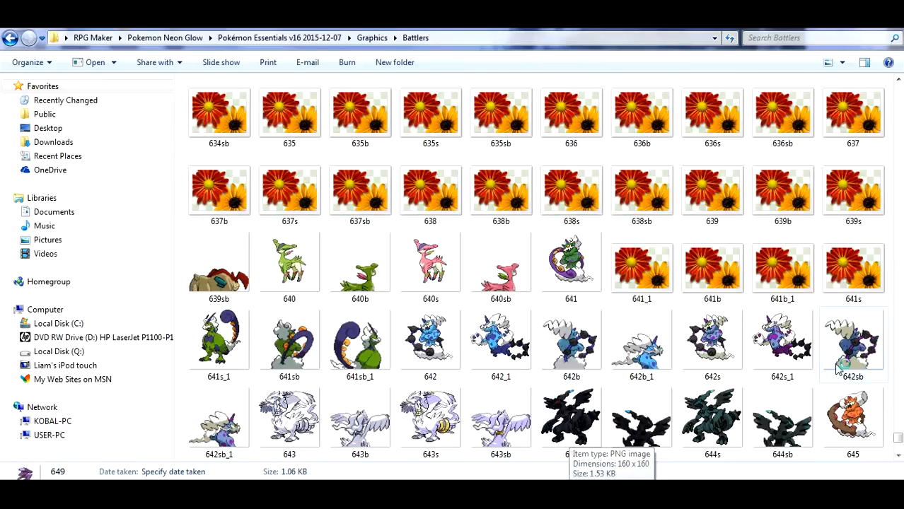
pyautogui.moveTo(897, 440)
pyautogui.mouseDown()
pyautogui.moveTo(880, 157)
pyautogui.moveTo(893, 85)
pyautogui.moveTo(902, 114)
pyautogui.moveTo(900, 454)
pyautogui.mouseUp()
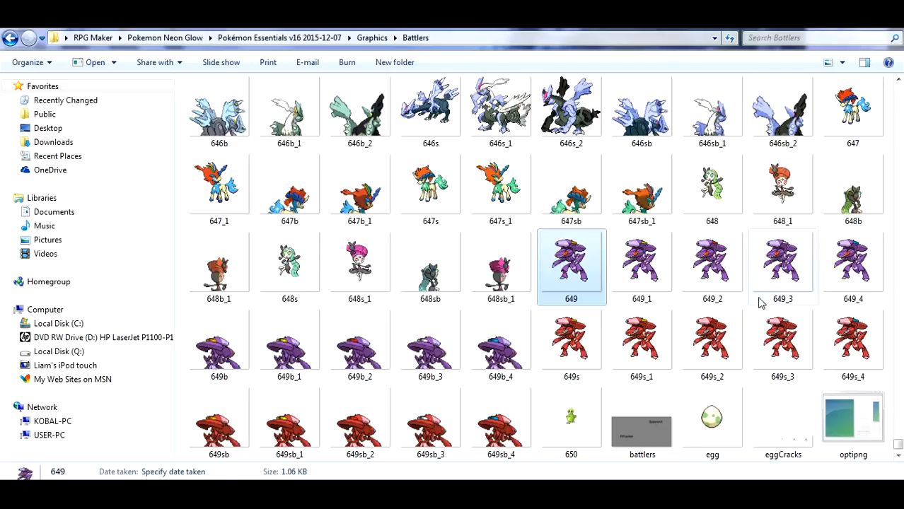
# Go back to the Pokémon Essentials v16 folder and open the pokemon text file from its PBS folder.
pyautogui.click(10, 39)
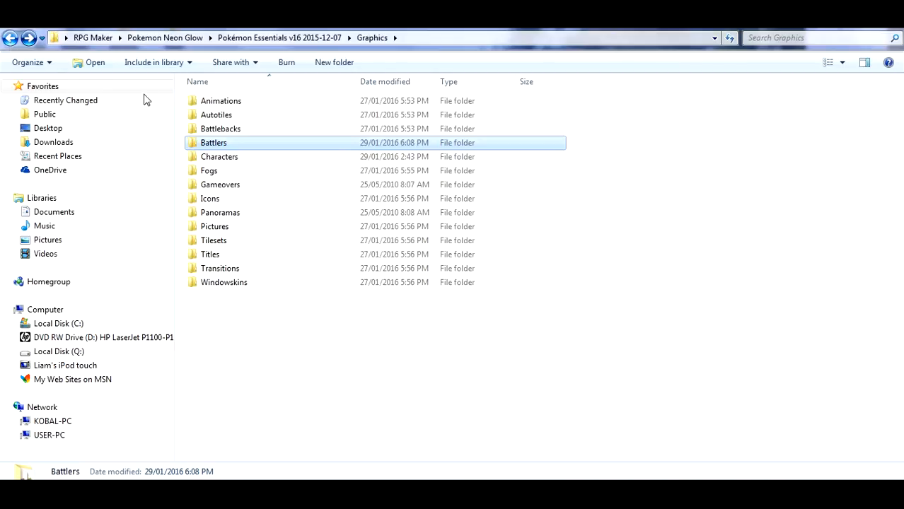
pyautogui.click(10, 39)
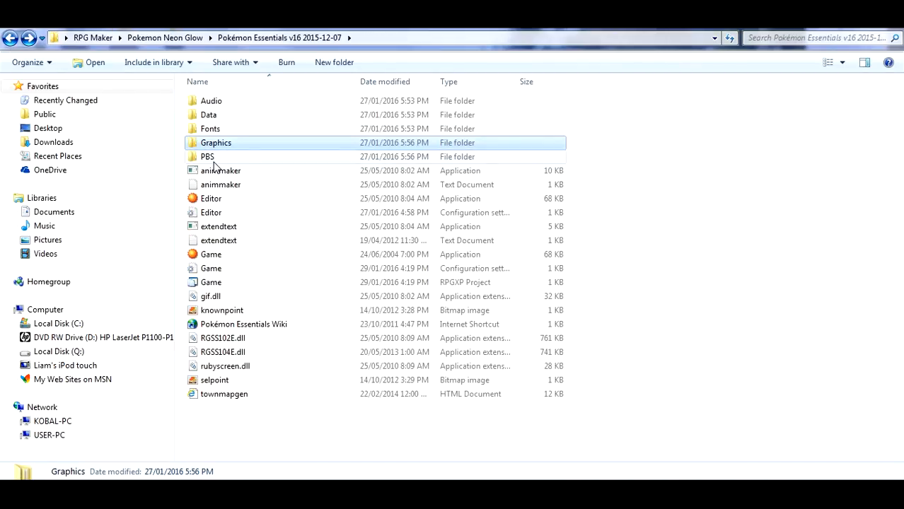
pyautogui.doubleClick(212, 158)
pyautogui.scroll(-1, 238, 163)
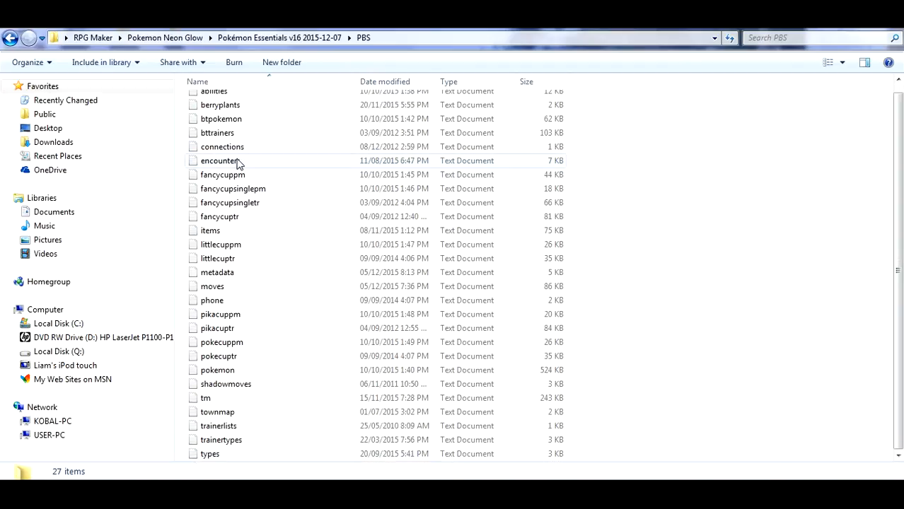
pyautogui.scroll(1, 262, 297)
pyautogui.scroll(-1, 273, 426)
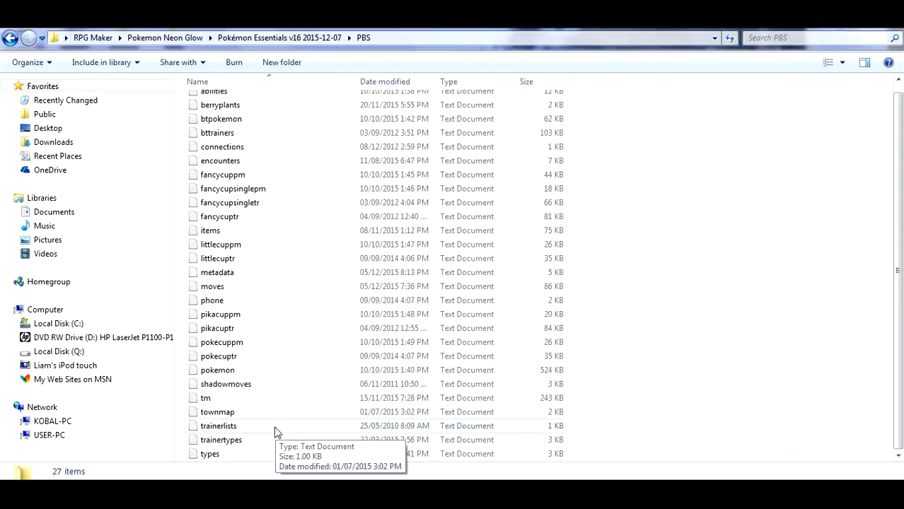
pyautogui.doubleClick(234, 373)
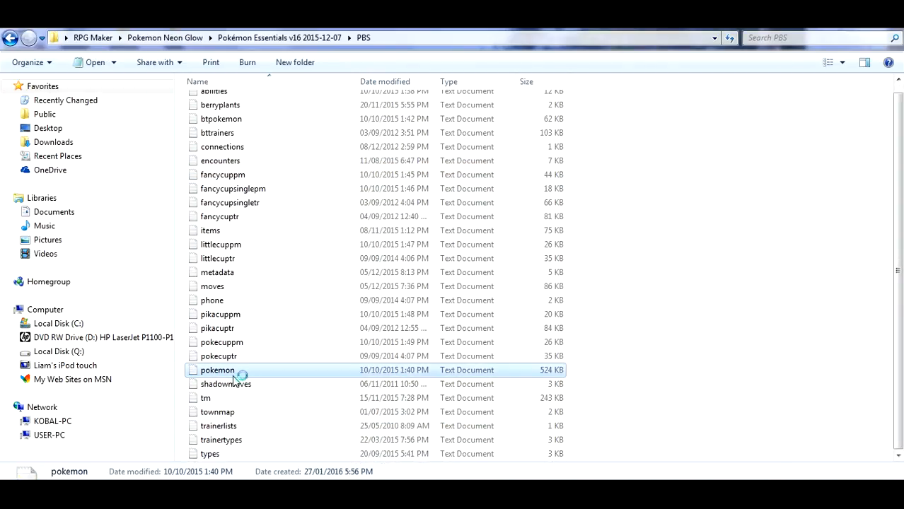
pyautogui.scroll(-3, 425, 166)
pyautogui.scroll(3, 425, 166)
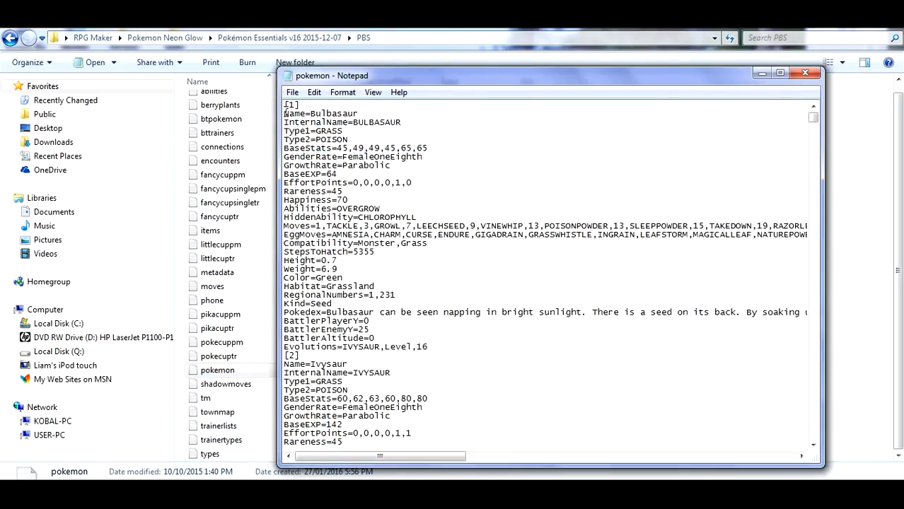
# Copy Bulbasaur's data block without its number line and paste it below the Genesect entry at the end of the file.
pyautogui.moveTo(286, 114); pyautogui.dragTo(470, 349)
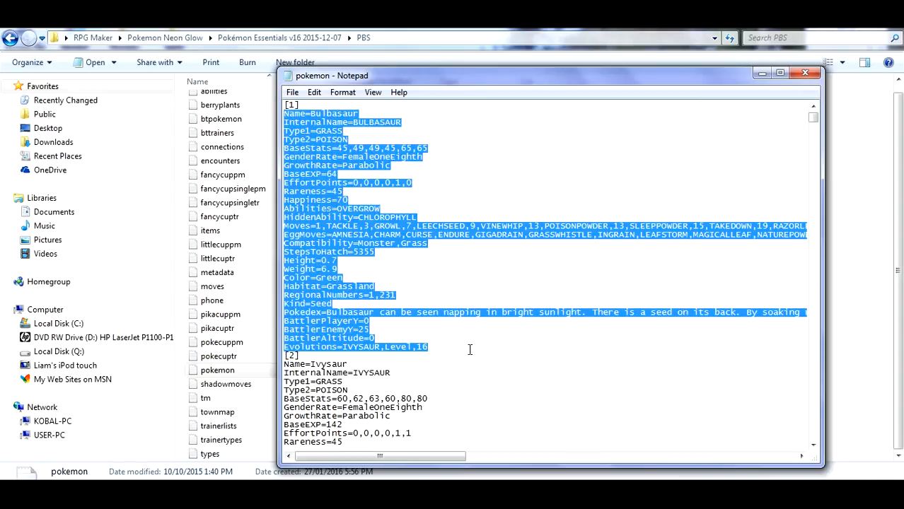
pyautogui.rightClick(359, 308)
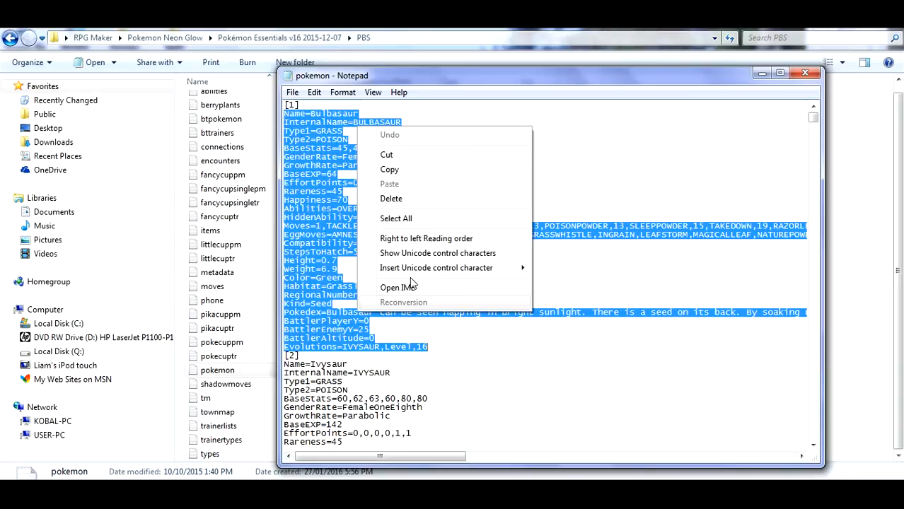
pyautogui.click(400, 170)
pyautogui.moveTo(813, 117); pyautogui.dragTo(813, 435)
pyautogui.click(456, 435)
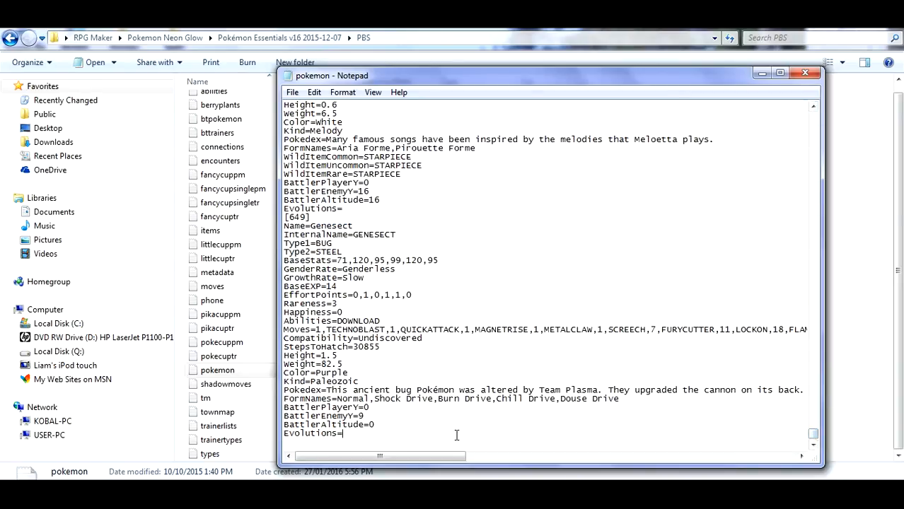
pyautogui.rightClick(326, 443)
pyautogui.click(375, 318)
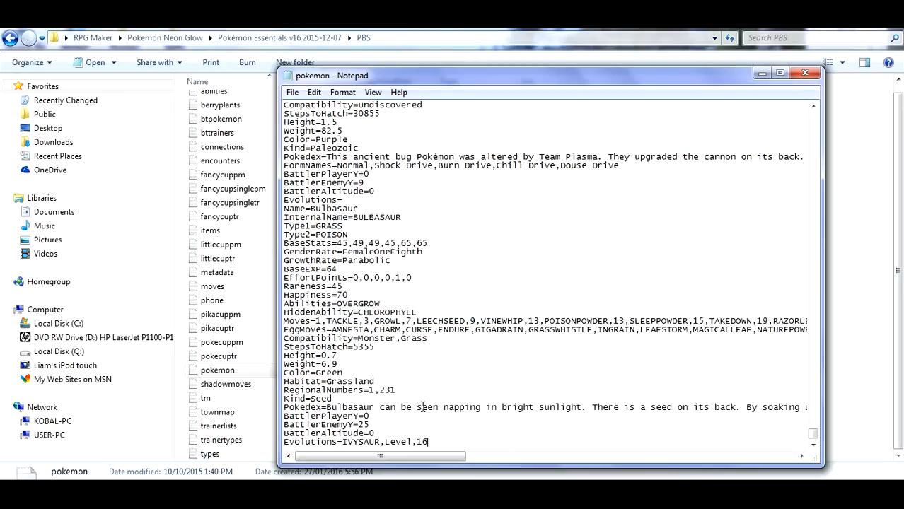
# Insert a [650] number line between Genesect's Evolutions line and the pasted Bulbasaur block.
pyautogui.scroll(1, 419, 364)
pyautogui.scroll(7, 403, 324)
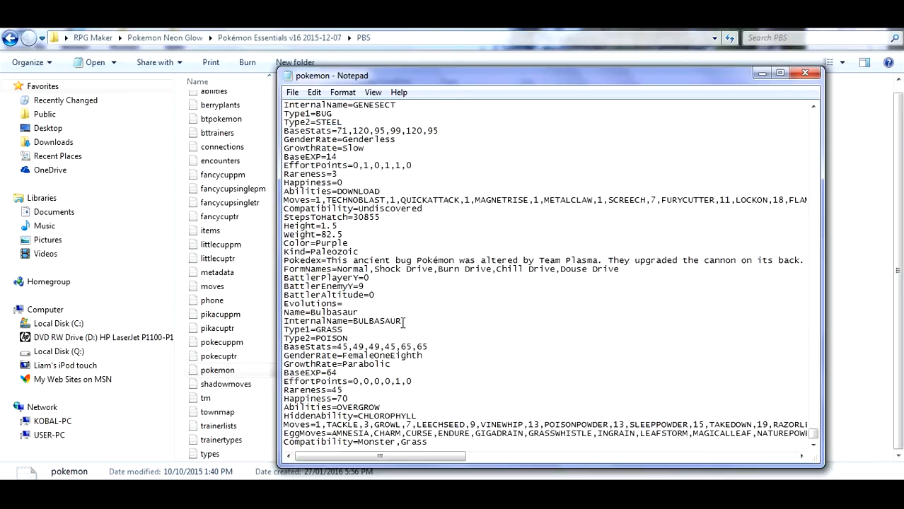
pyautogui.scroll(-3, 403, 324)
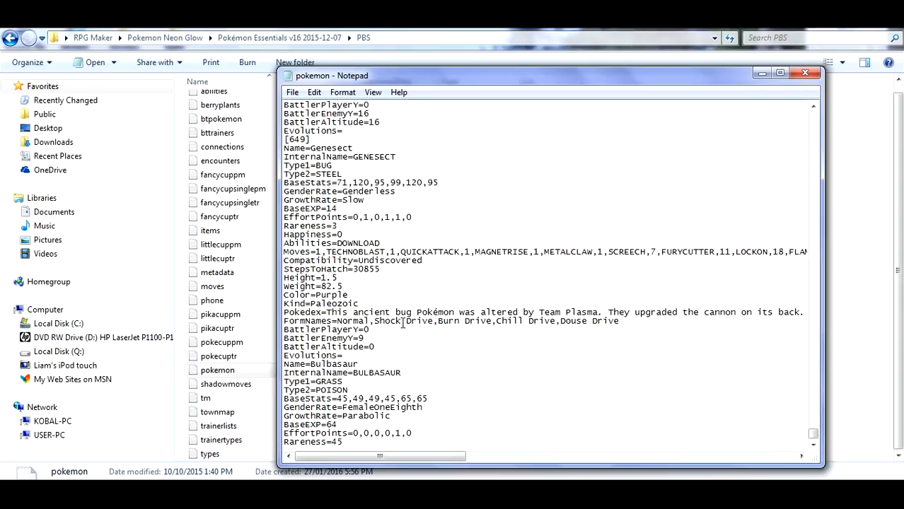
pyautogui.click(349, 329)
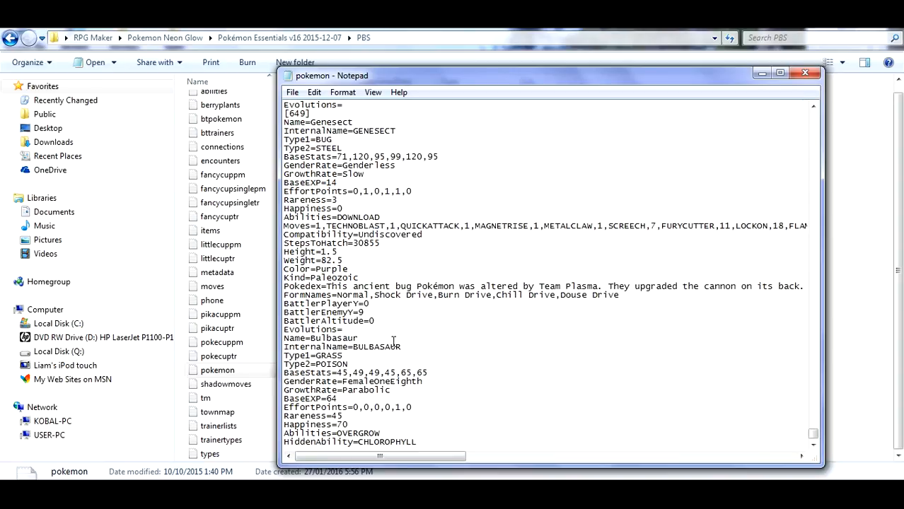
pyautogui.press('Return')
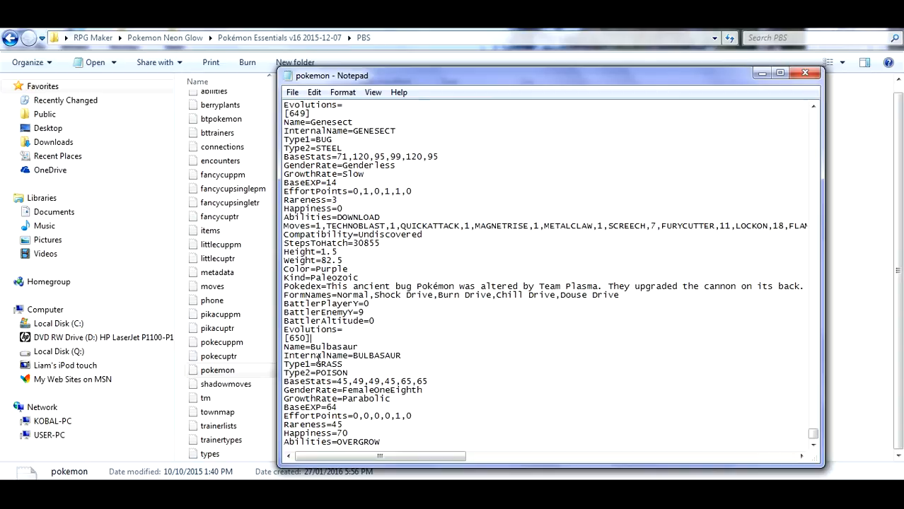
# Replace the Name value of the 650 entry with KeeWee.
pyautogui.moveTo(312, 346); pyautogui.dragTo(356, 346)
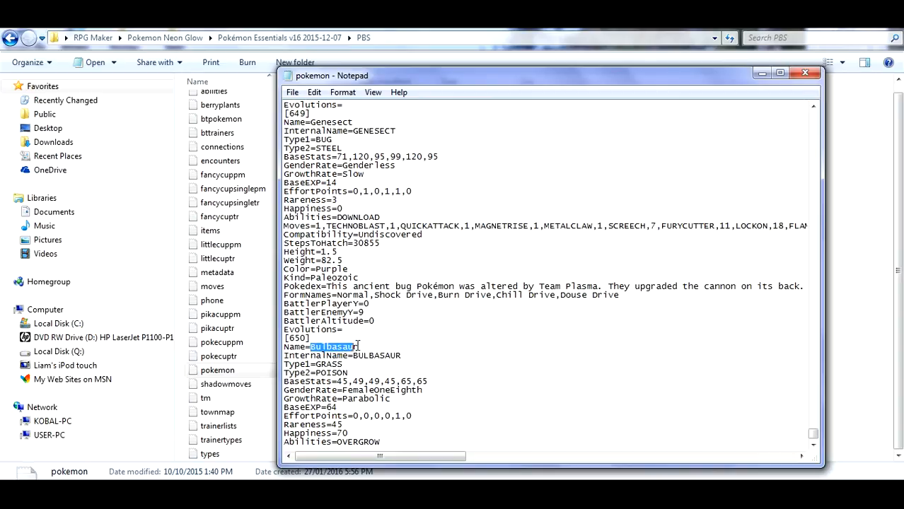
pyautogui.press('BackSpace')
pyautogui.write('Keewee')
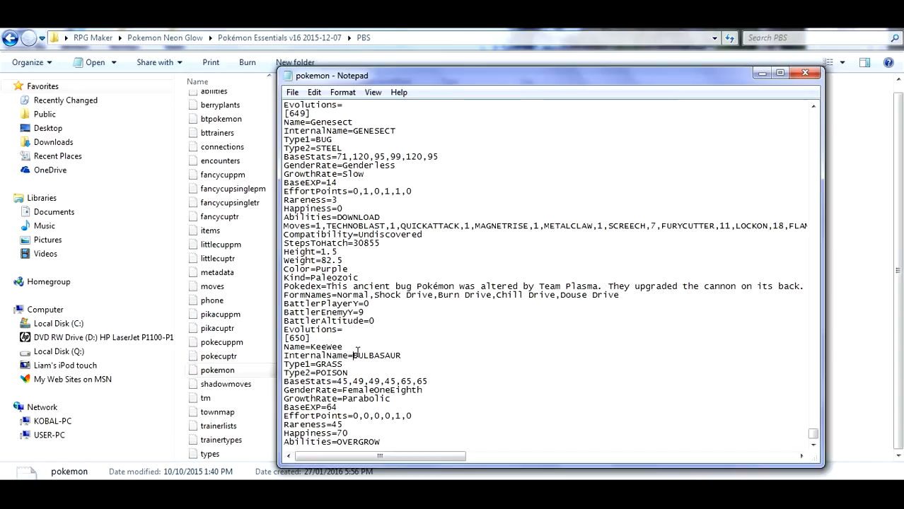
# Set the 650 entry's InternalName to KEEWEE and clear its Type2 value.
pyautogui.doubleClick(388, 355)
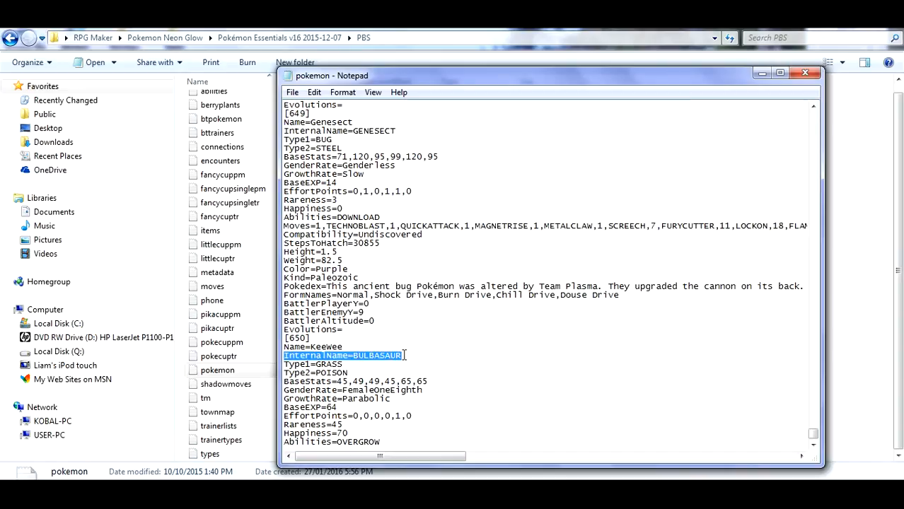
pyautogui.click(402, 356)
pyautogui.moveTo(375, 358); pyautogui.dragTo(353, 356)
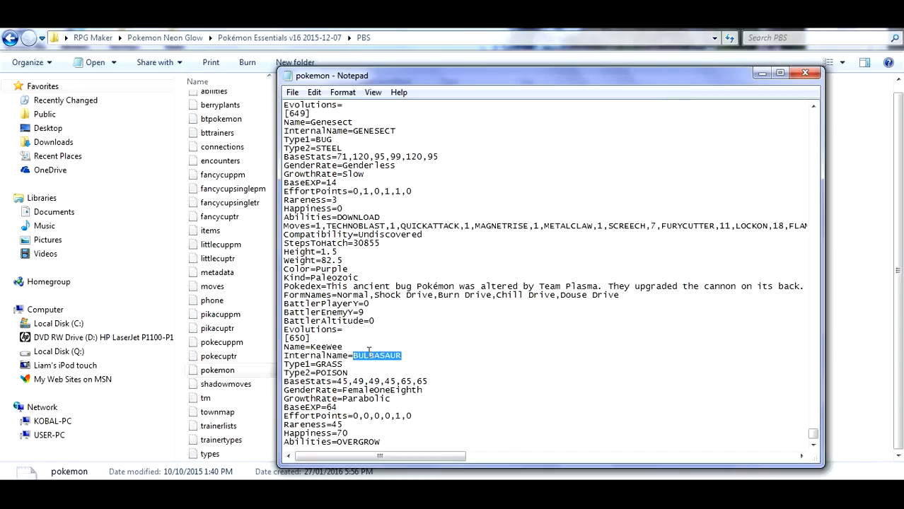
pyautogui.press('BackSpace')
pyautogui.press('BackSpace')
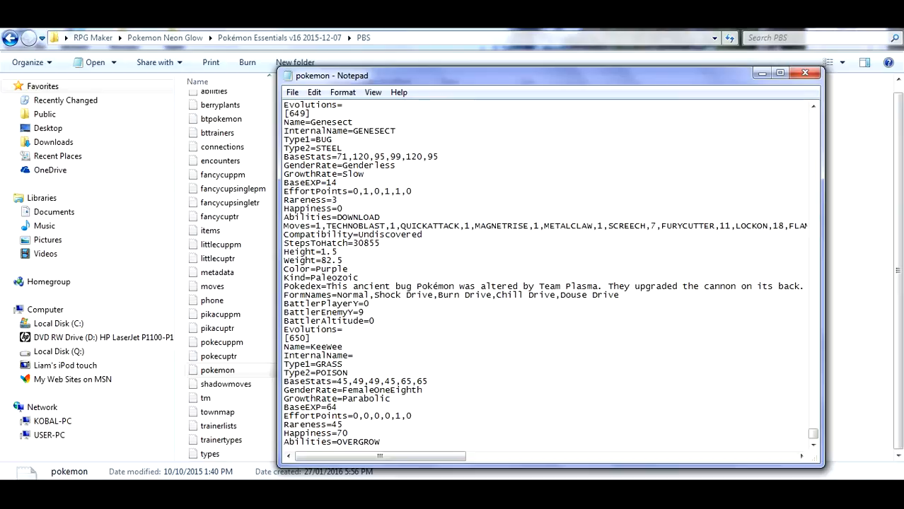
pyautogui.press('BackSpace')
pyautogui.write('KEEWEE')
pyautogui.moveTo(337, 368); pyautogui.dragTo(317, 373)
pyautogui.press('BackSpace')
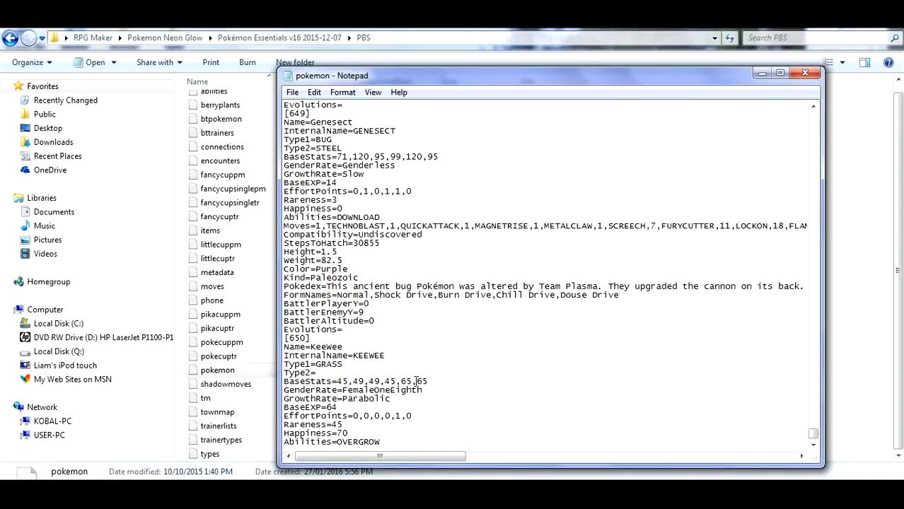
# Examine the remaining fields of the 650 entry down to Evolutions, dismissing the color scheme prompt.
pyautogui.scroll(-1, 356, 386)
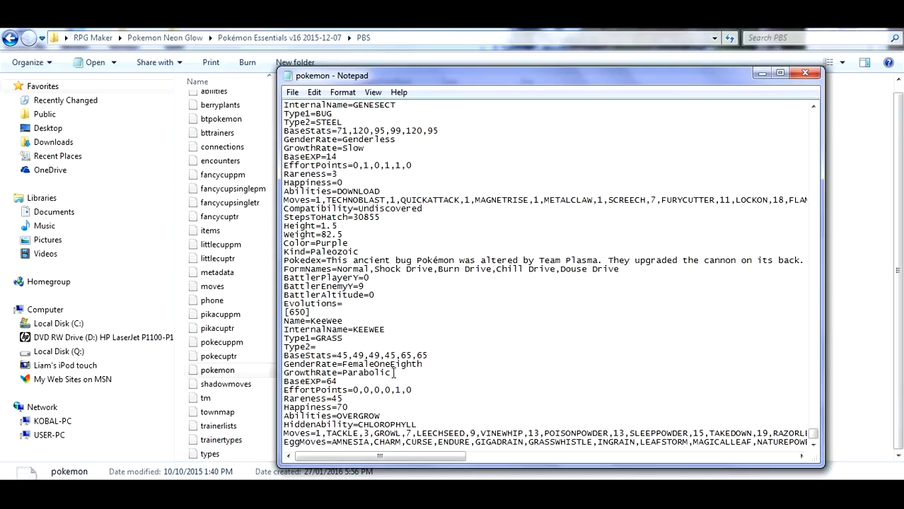
pyautogui.scroll(-1, 393, 373)
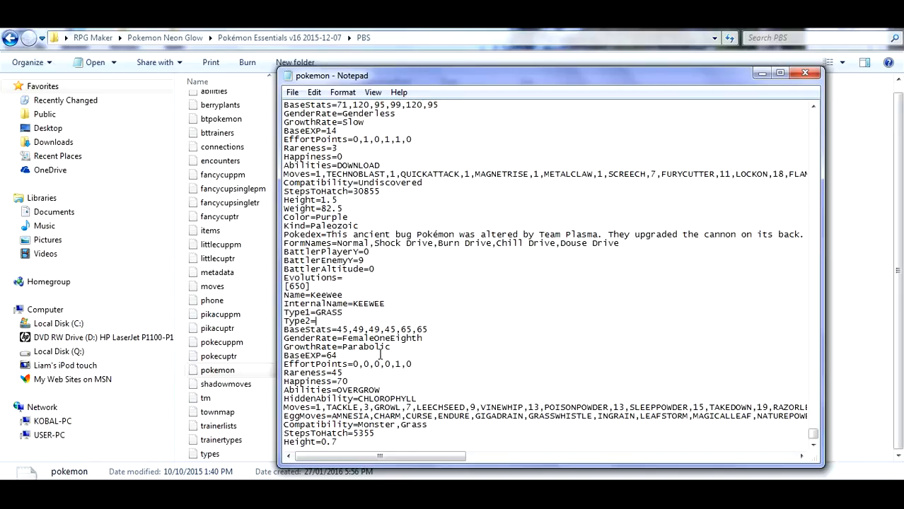
pyautogui.scroll(-2, 354, 356)
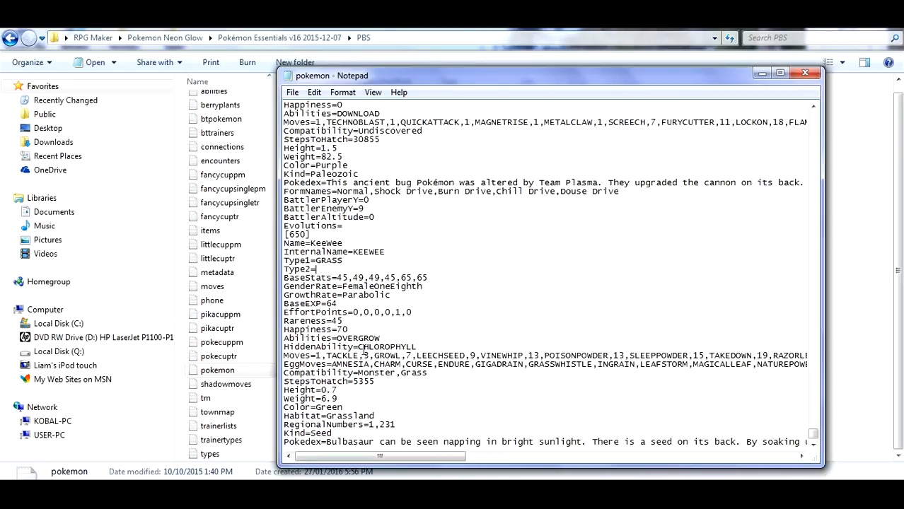
pyautogui.scroll(-1, 415, 347)
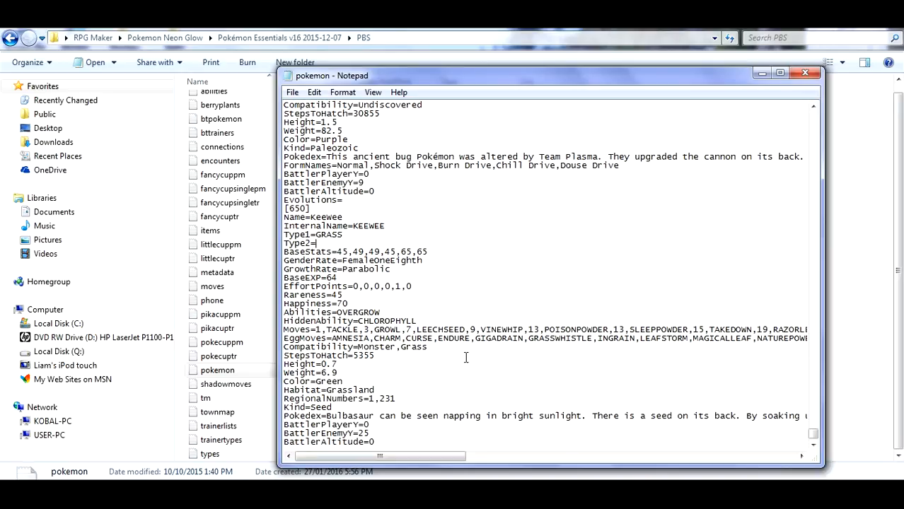
pyautogui.scroll(-1, 362, 364)
pyautogui.click(363, 347)
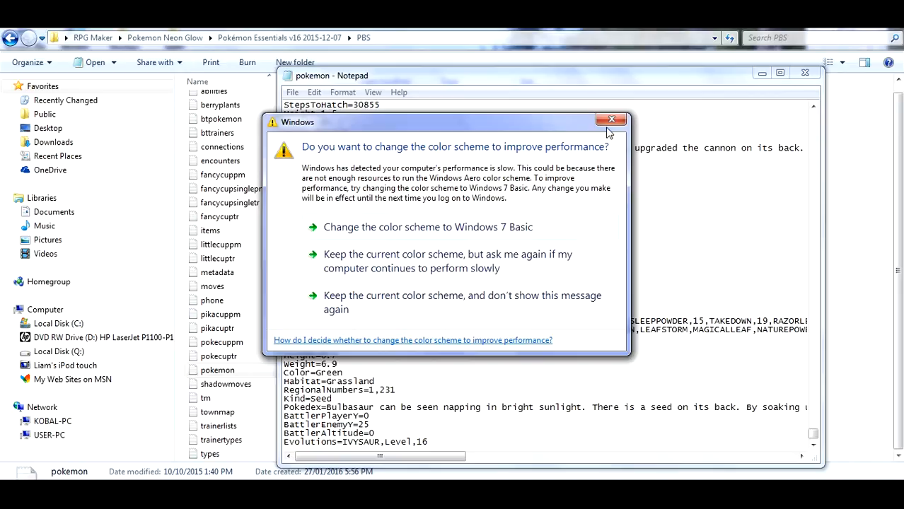
pyautogui.click(609, 120)
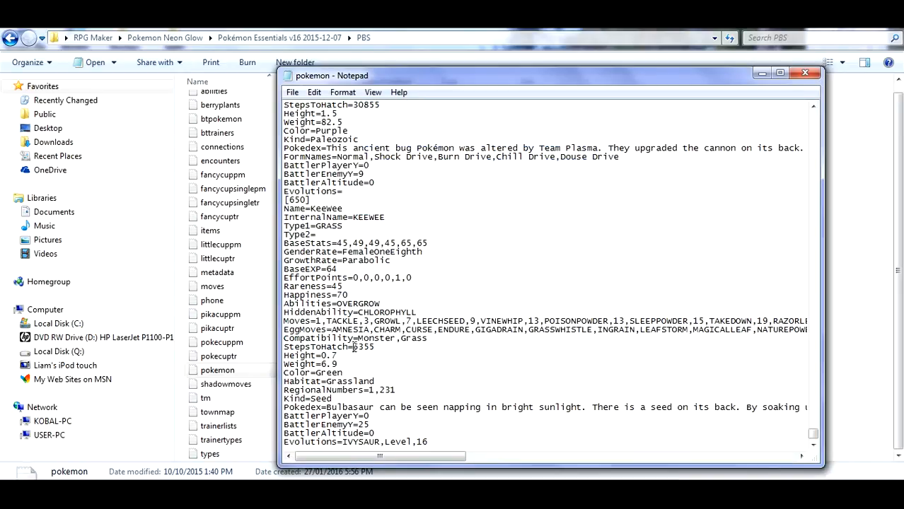
pyautogui.click(317, 373)
# Change the Kind value of the 650 entry to Stubby Bird.
pyautogui.moveTo(312, 399); pyautogui.dragTo(344, 400)
pyautogui.press('BackSpace')
pyautogui.write('Stubby Bird')
# Reword the opening of the 650 entry's Pokedex text to "KeeWee can be found".
pyautogui.moveTo(326, 408); pyautogui.dragTo(374, 407)
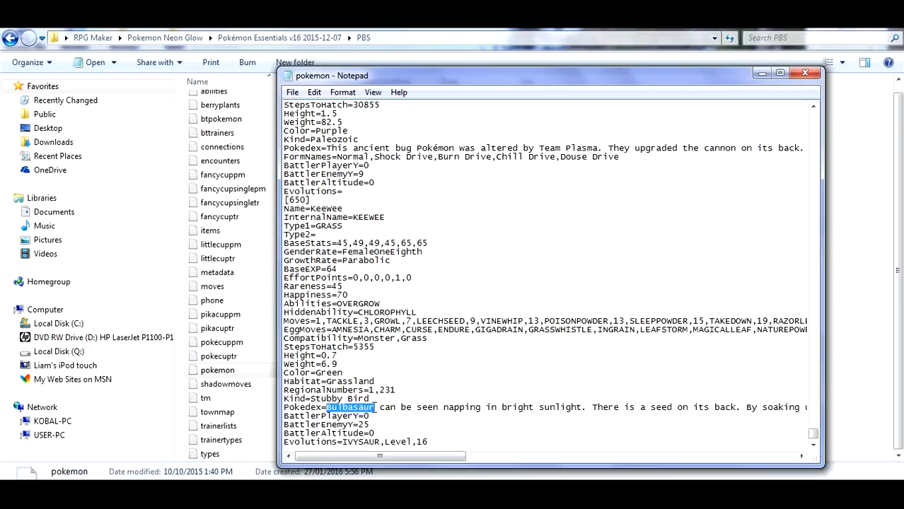
pyautogui.press('BackSpace')
pyautogui.write('Kee')
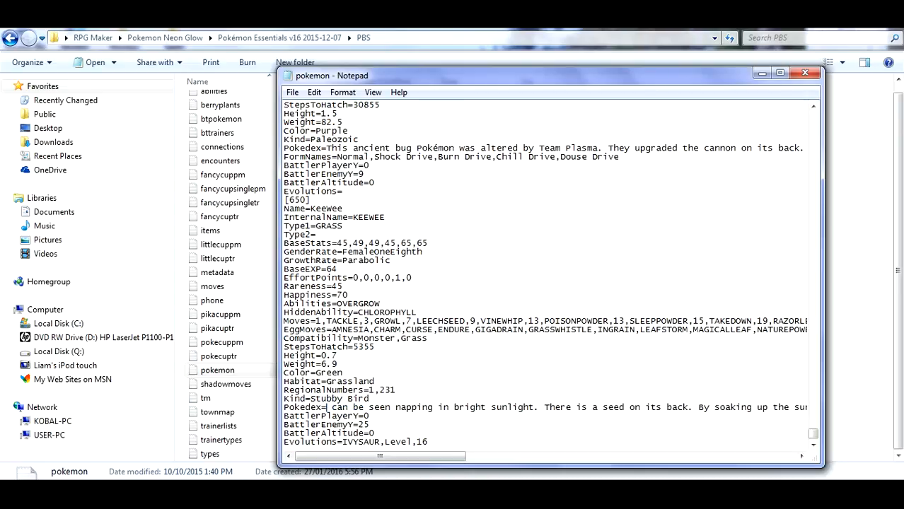
pyautogui.write('wee')
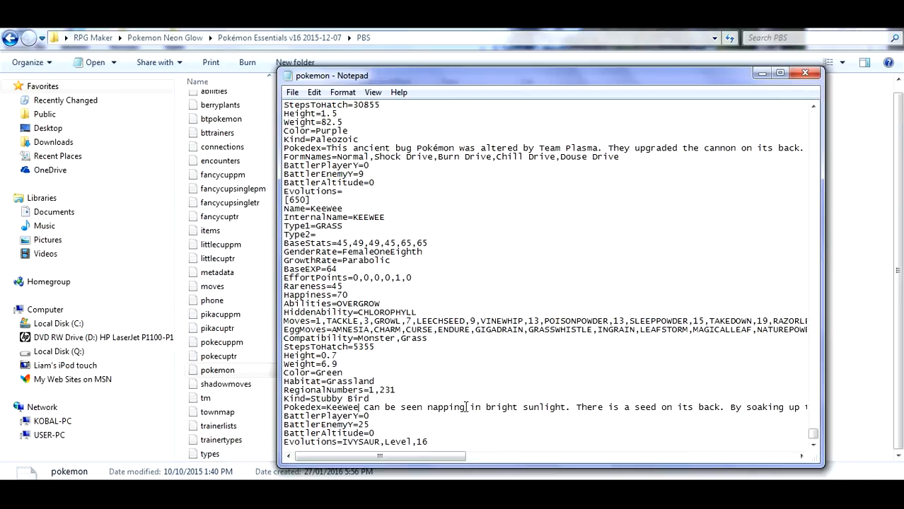
pyautogui.click(424, 408)
pyautogui.press('BackSpace')
pyautogui.press('BackSpace')
pyautogui.press('BackSpace')
pyautogui.press('BackSpace')
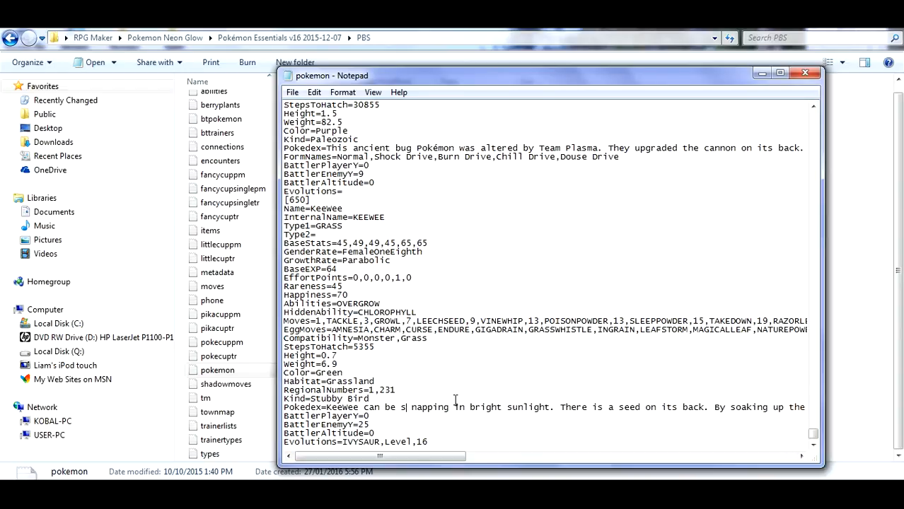
pyautogui.write('found')
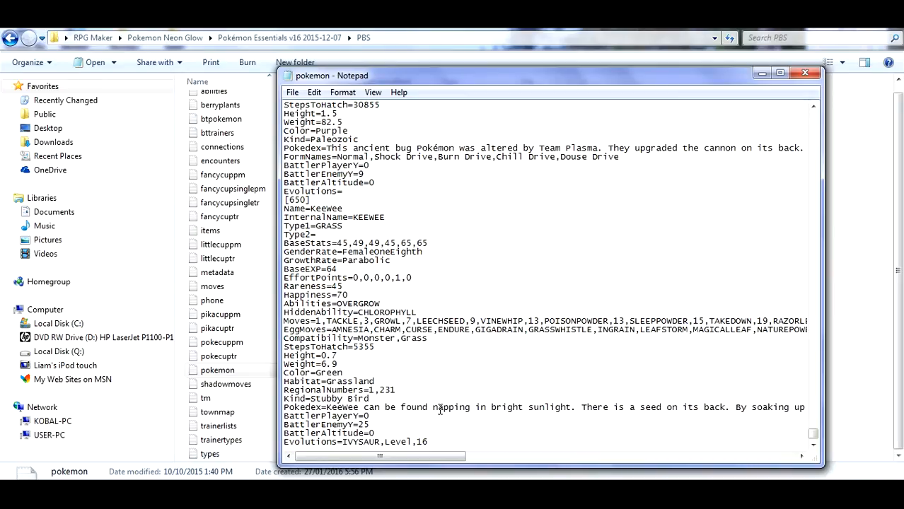
# Replace "napping in bright sunlight" in the 650 entry's Pokedex text with "eating many exotic fruit".
pyautogui.moveTo(433, 408); pyautogui.dragTo(572, 409)
pyautogui.write('eati')
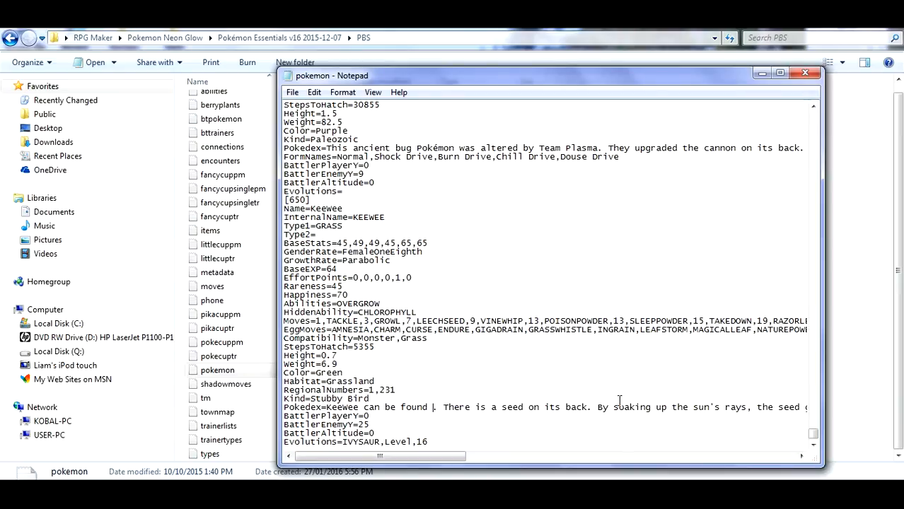
pyautogui.write('ng a')
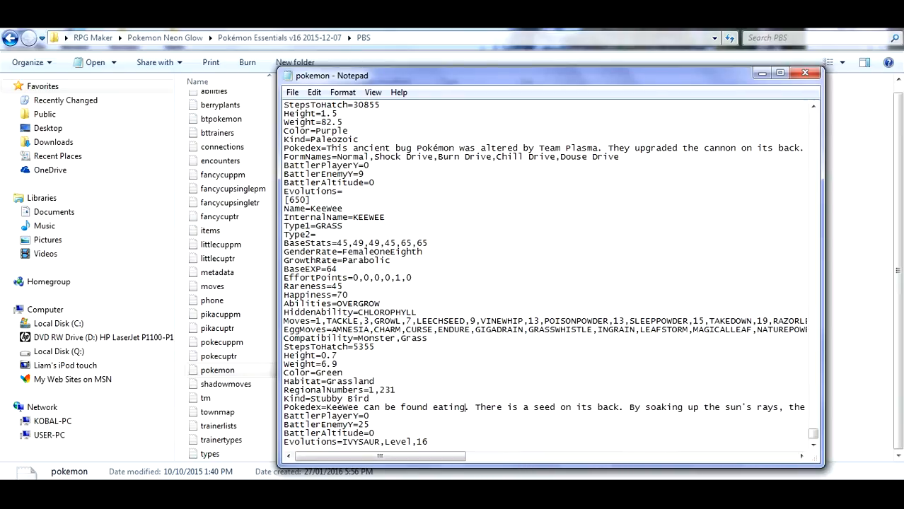
pyautogui.write(' va')
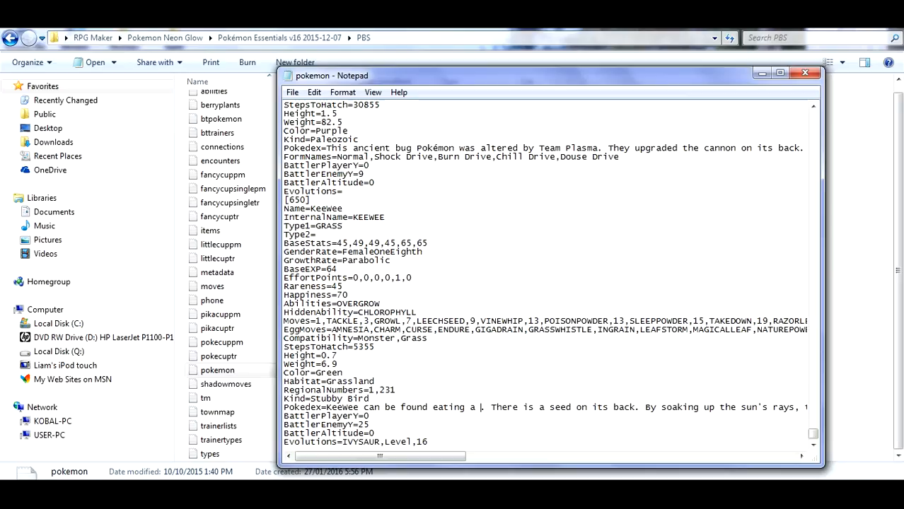
pyautogui.press('BackSpace')
pyautogui.press('BackSpace')
pyautogui.press('BackSpace')
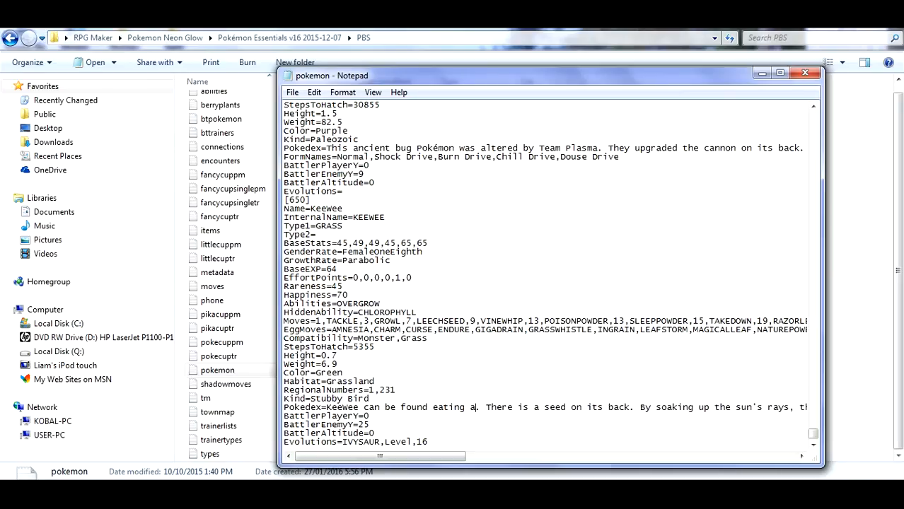
pyautogui.press('BackSpace')
pyautogui.write('many es')
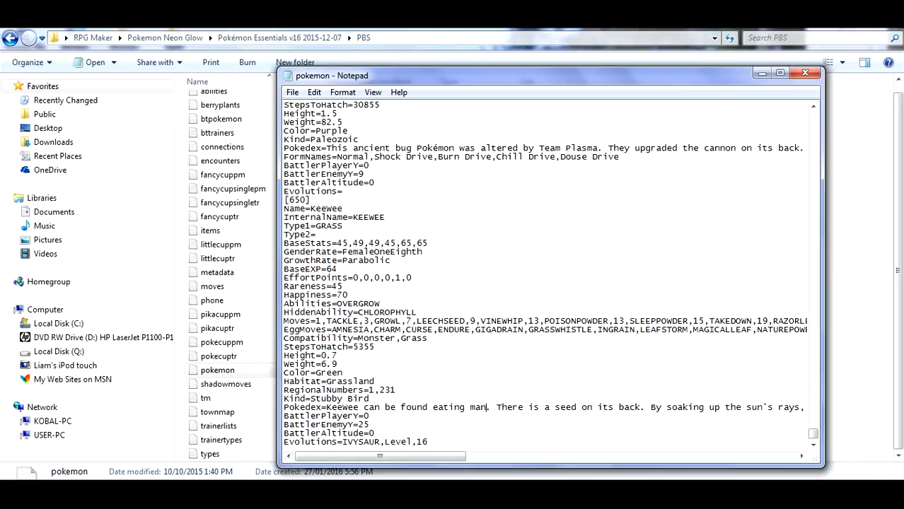
pyautogui.press('BackSpace')
pyautogui.write('xo')
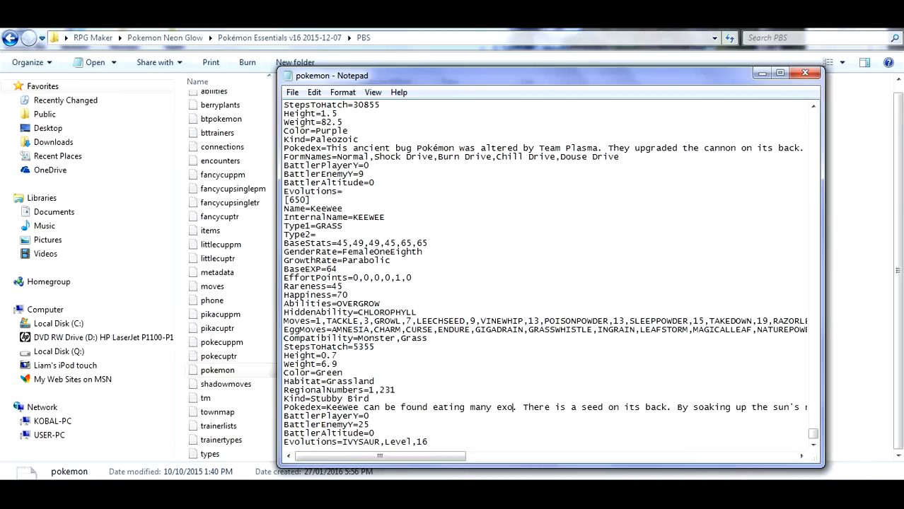
pyautogui.write('tic ')
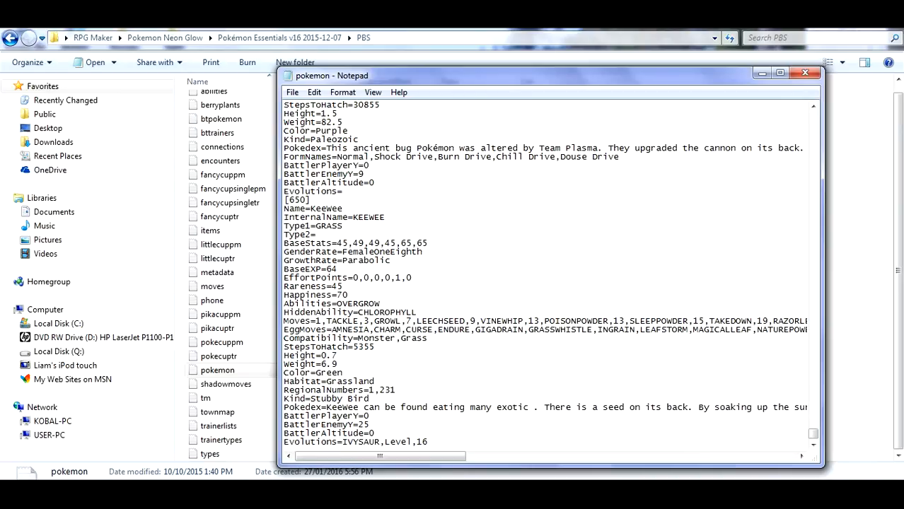
pyautogui.write('fruit')
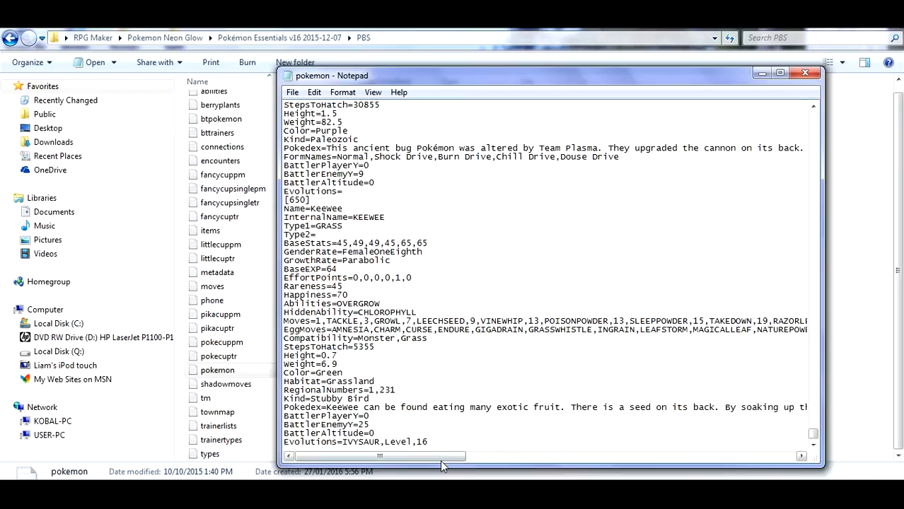
# Replace the Pokedex sentence about the seed on its back with "Its' wings are to small for it to fly with.".
pyautogui.moveTo(439, 457); pyautogui.dragTo(494, 463)
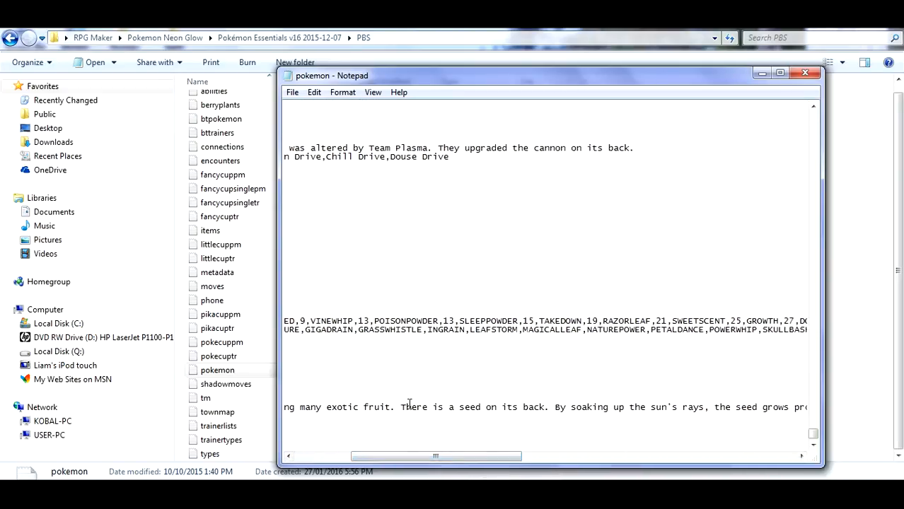
pyautogui.moveTo(326, 408); pyautogui.dragTo(281, 408)
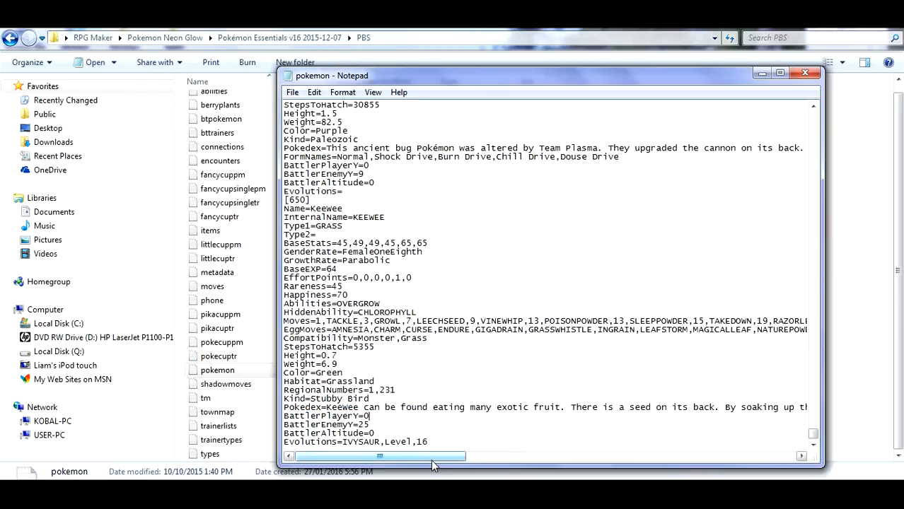
pyautogui.click(503, 460)
pyautogui.moveTo(347, 406); pyautogui.dragTo(491, 412)
pyautogui.click(428, 442)
pyautogui.press('BackSpace')
pyautogui.press('BackSpace')
pyautogui.press('BackSpace')
pyautogui.press('BackSpace')
pyautogui.press('BackSpace')
pyautogui.press('BackSpace')
pyautogui.press('BackSpace')
pyautogui.press('BackSpace')
pyautogui.press('BackSpace')
pyautogui.press('BackSpace')
pyautogui.press('BackSpace')
pyautogui.press('BackSpace')
pyautogui.press('BackSpace')
pyautogui.press('BackSpace')
pyautogui.press('BackSpace')
pyautogui.press('BackSpace')
pyautogui.press('BackSpace')
pyautogui.press('BackSpace')
pyautogui.press('BackSpace')
pyautogui.press('BackSpace')
pyautogui.press('BackSpace')
pyautogui.press('BackSpace')
pyautogui.press('BackSpace')
pyautogui.press('BackSpace')
pyautogui.press('BackSpace')
pyautogui.press('BackSpace')
pyautogui.press('BackSpace')
pyautogui.write('It')
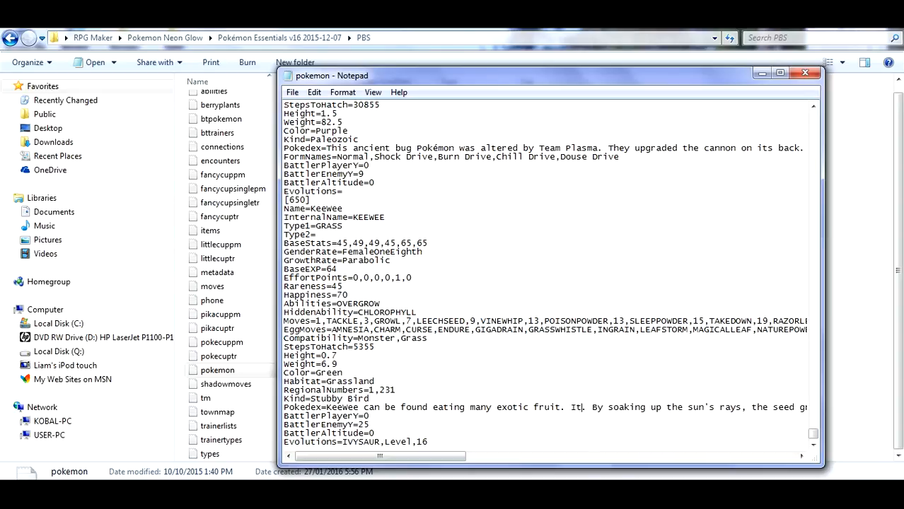
pyautogui.write("s' ")
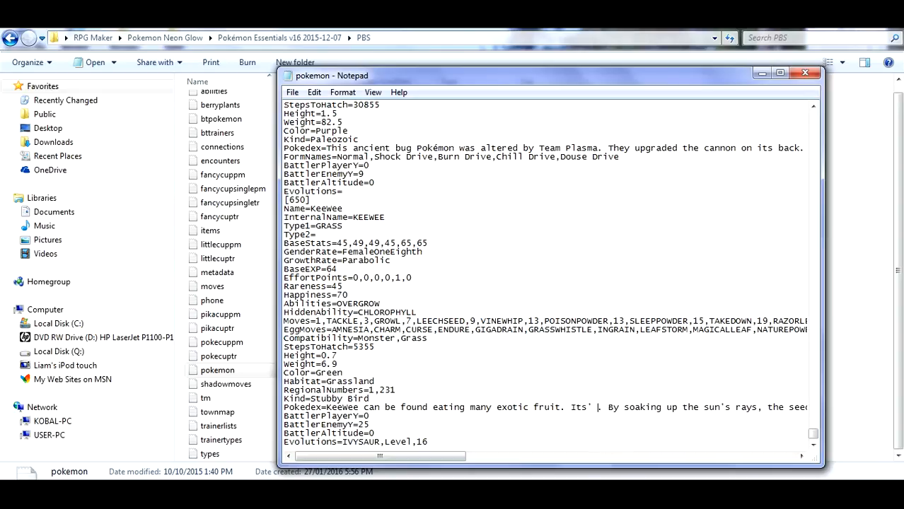
pyautogui.write('wings a')
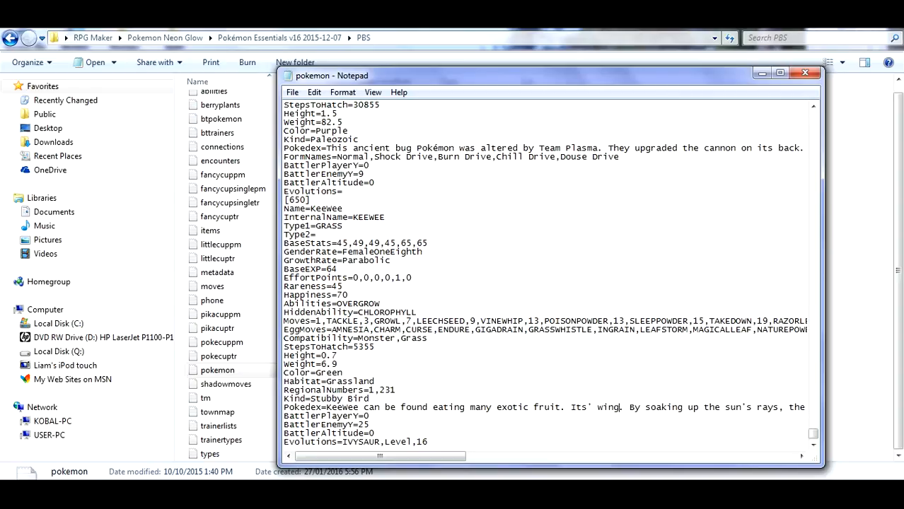
pyautogui.write('re to sm')
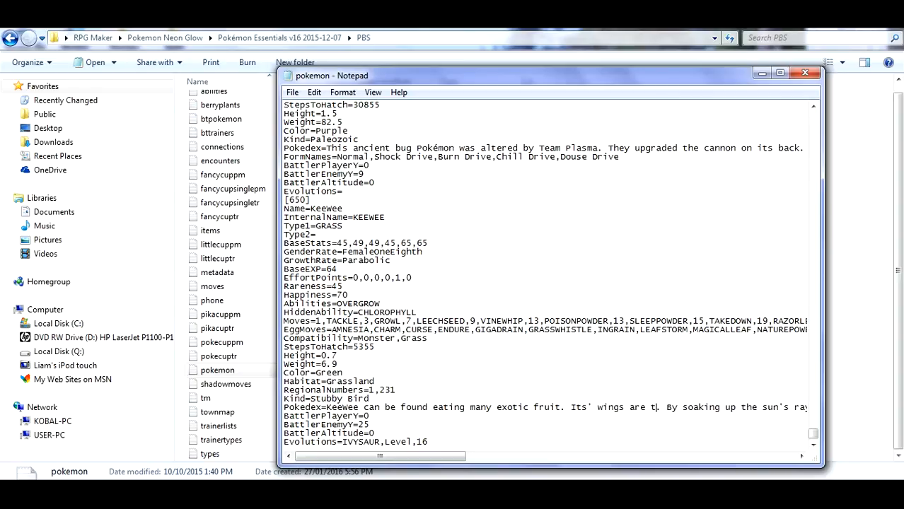
pyautogui.write('all for i')
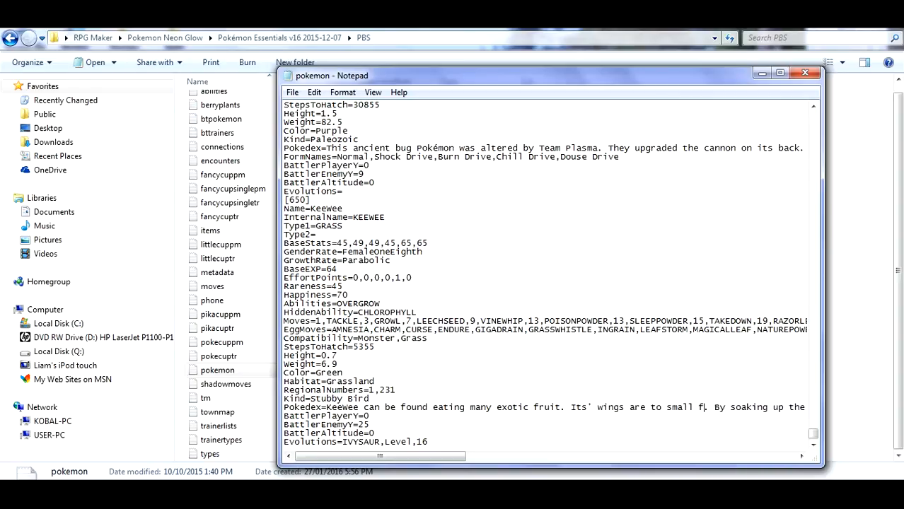
pyautogui.write('t to ')
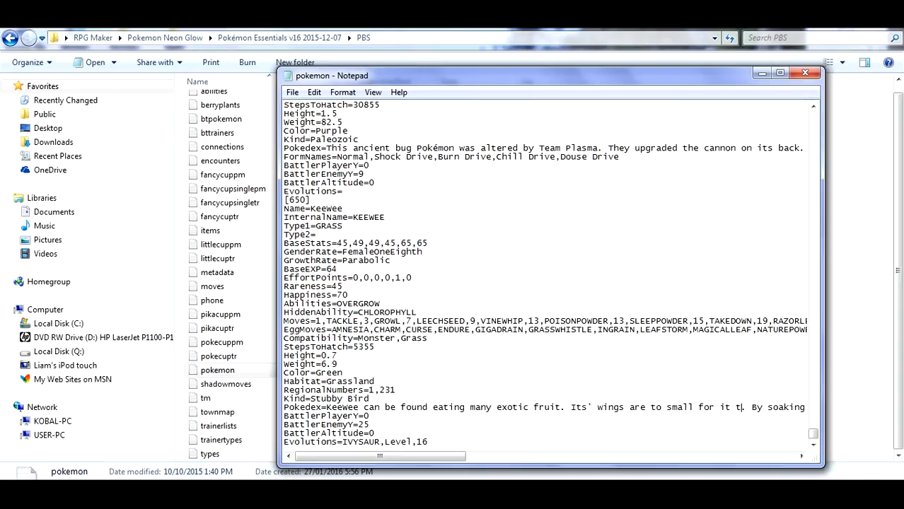
pyautogui.write('fly with.')
# Replace the closing sentence of the 650 entry's Pokedex text with "Sometimes it beats its wings continuesly pretending to fly.".
pyautogui.moveTo(450, 459); pyautogui.dragTo(622, 450)
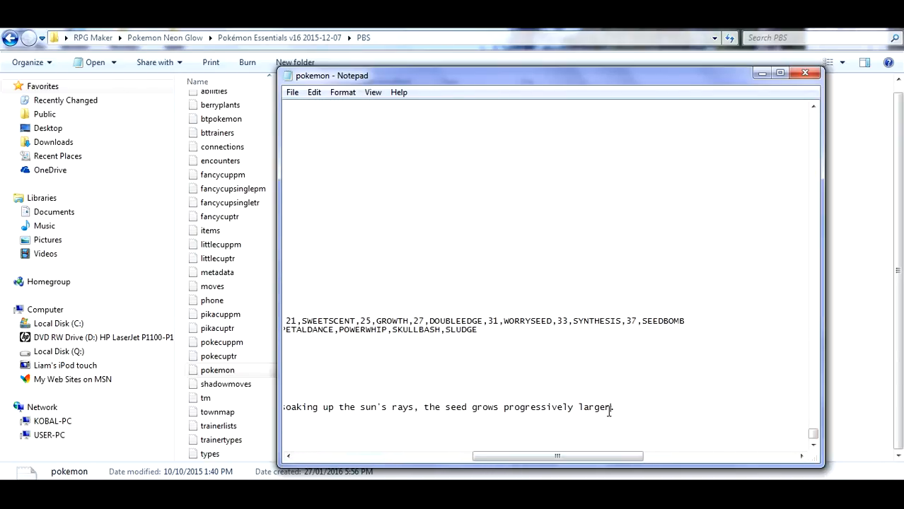
pyautogui.press('BackSpace')
pyautogui.press('BackSpace')
pyautogui.press('BackSpace')
pyautogui.press('BackSpace')
pyautogui.press('BackSpace')
pyautogui.press('BackSpace')
pyautogui.press('BackSpace')
pyautogui.press('BackSpace')
pyautogui.press('BackSpace')
pyautogui.press('BackSpace')
pyautogui.press('BackSpace')
pyautogui.press('BackSpace')
pyautogui.press('BackSpace')
pyautogui.press('BackSpace')
pyautogui.press('BackSpace')
pyautogui.press('BackSpace')
pyautogui.press('BackSpace')
pyautogui.press('BackSpace')
pyautogui.press('BackSpace')
pyautogui.press('BackSpace')
pyautogui.press('BackSpace')
pyautogui.press('BackSpace')
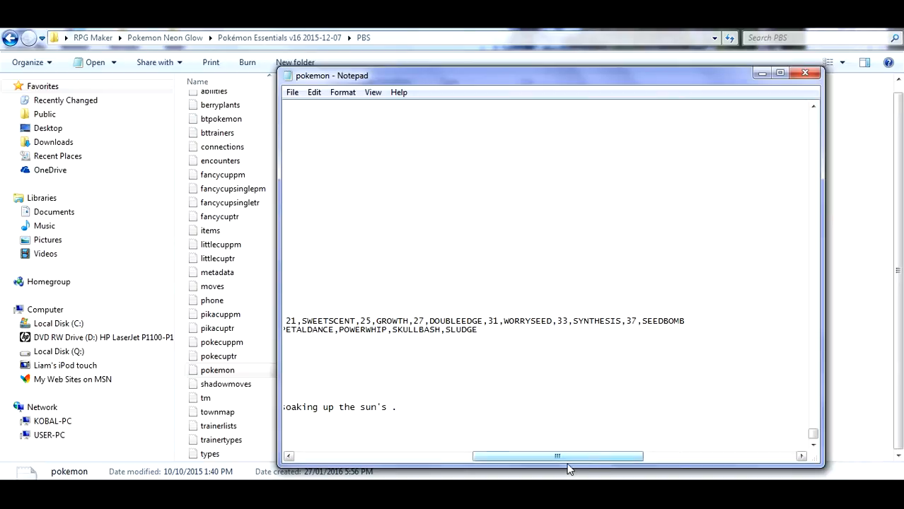
pyautogui.moveTo(557, 458); pyautogui.dragTo(529, 461)
pyautogui.press('BackSpace')
pyautogui.press('BackSpace')
pyautogui.press('BackSpace')
pyautogui.press('BackSpace')
pyautogui.press('BackSpace')
pyautogui.press('BackSpace')
pyautogui.press('BackSpace')
pyautogui.press('BackSpace')
pyautogui.press('BackSpace')
pyautogui.press('BackSpace')
pyautogui.press('BackSpace')
pyautogui.press('BackSpace')
pyautogui.press('BackSpace')
pyautogui.press('BackSpace')
pyautogui.press('BackSpace')
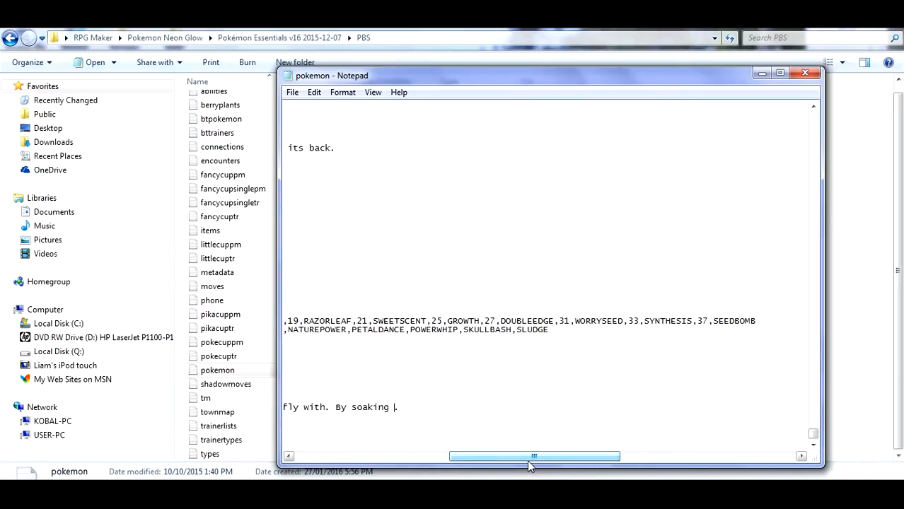
pyautogui.press('BackSpace')
pyautogui.press('BackSpace')
pyautogui.press('BackSpace')
pyautogui.press('BackSpace')
pyautogui.press('BackSpace')
pyautogui.press('BackSpace')
pyautogui.press('BackSpace')
pyautogui.press('BackSpace')
pyautogui.press('BackSpace')
pyautogui.write('Sometimes it .')
pyautogui.press('BackSpace')
pyautogui.write('beats its')
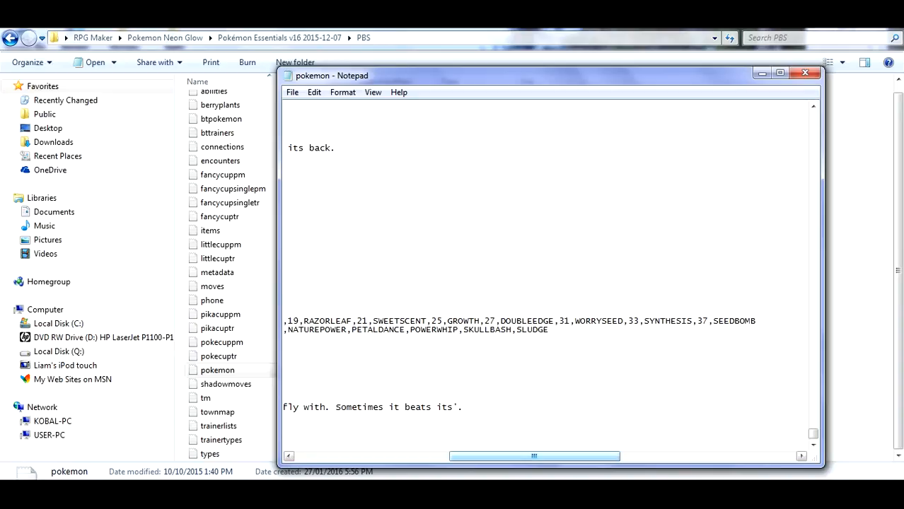
pyautogui.write(' wings')
pyautogui.write('continuesly')
pyautogui.write('pr')
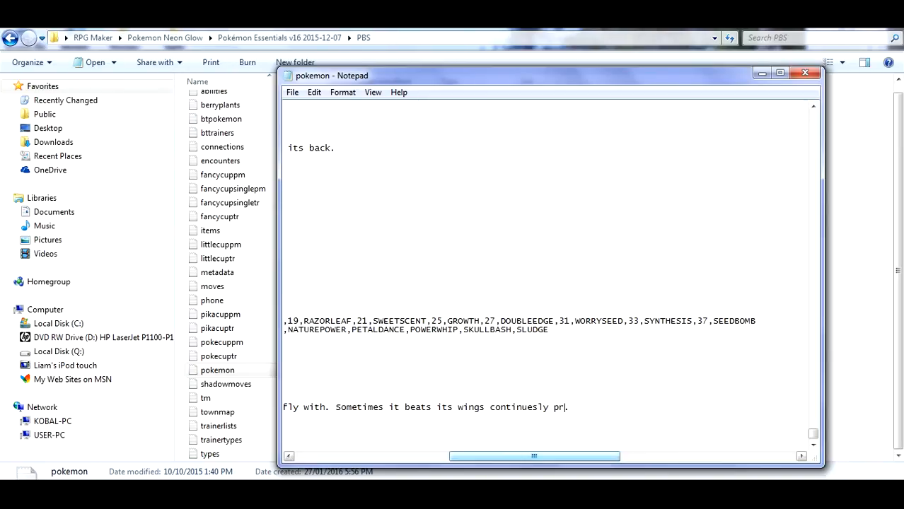
pyautogui.write('etending to fly.')
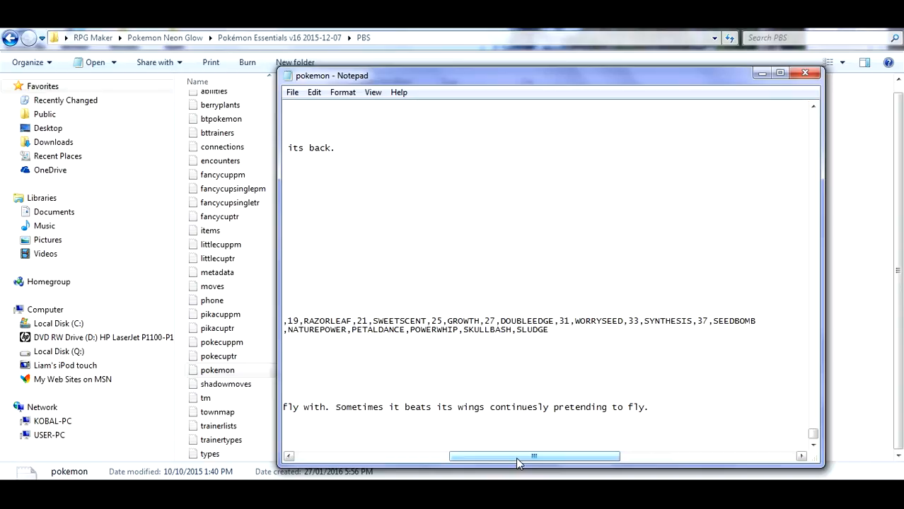
pyautogui.moveTo(516, 457); pyautogui.dragTo(348, 461)
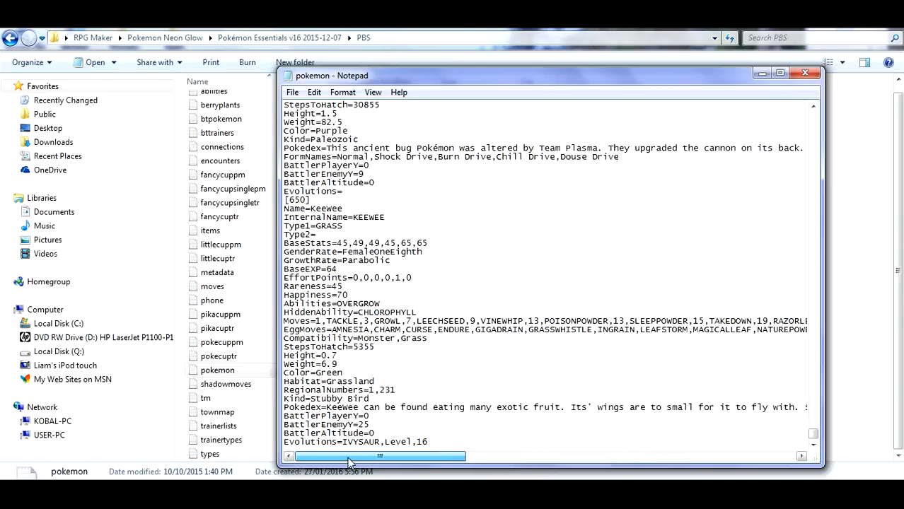
# Review the edited KeeWee entry 650 from its name down to its Evolutions line.
pyautogui.moveTo(348, 462)
pyautogui.mouseDown()
pyautogui.moveTo(385, 460)
pyautogui.moveTo(416, 473)
pyautogui.moveTo(484, 465)
pyautogui.moveTo(365, 457)
pyautogui.moveTo(354, 447)
pyautogui.mouseUp()
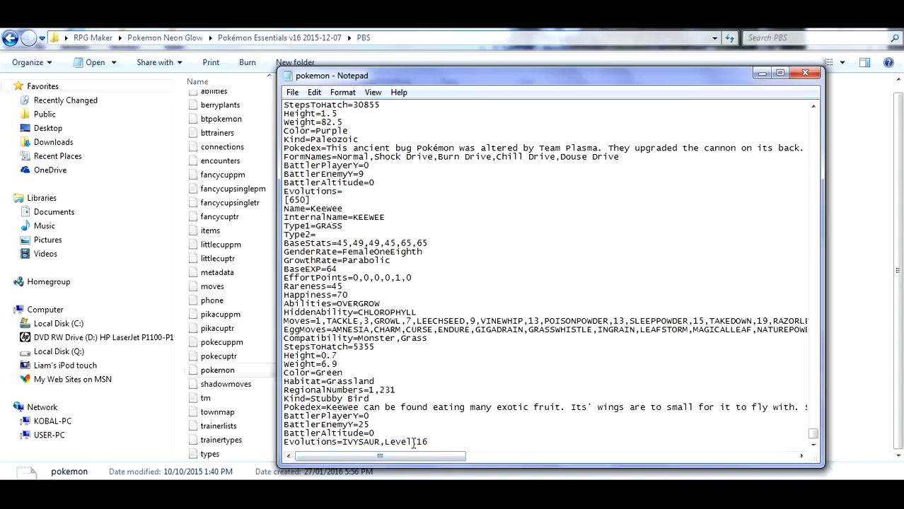
pyautogui.scroll(2, 415, 442)
pyautogui.scroll(-2, 415, 439)
pyautogui.scroll(4, 415, 431)
pyautogui.scroll(4, 414, 429)
pyautogui.scroll(-8, 414, 429)
pyautogui.scroll(5, 415, 428)
pyautogui.scroll(-5, 415, 428)
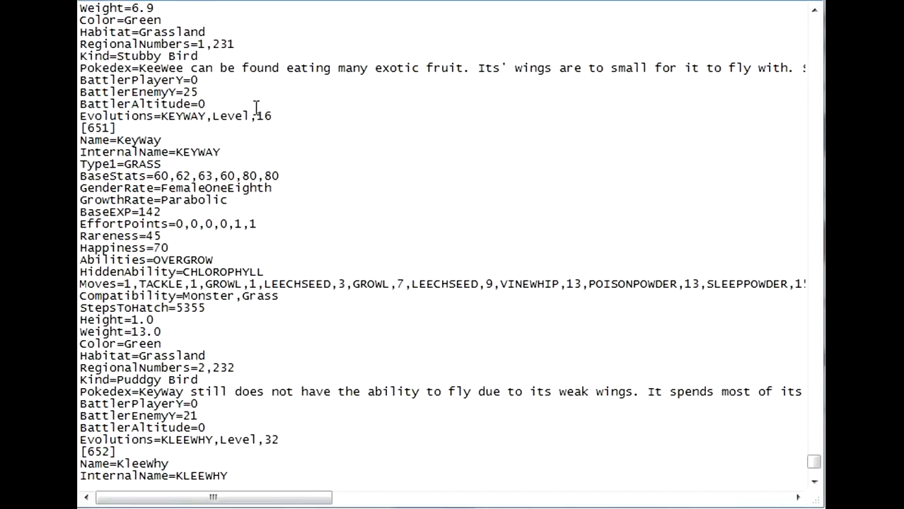
# Examine KeeWee's Evolutions line and the KeyWay entry 651 that follows it, from name and stats to Pokedex text.
pyautogui.click(163, 120)
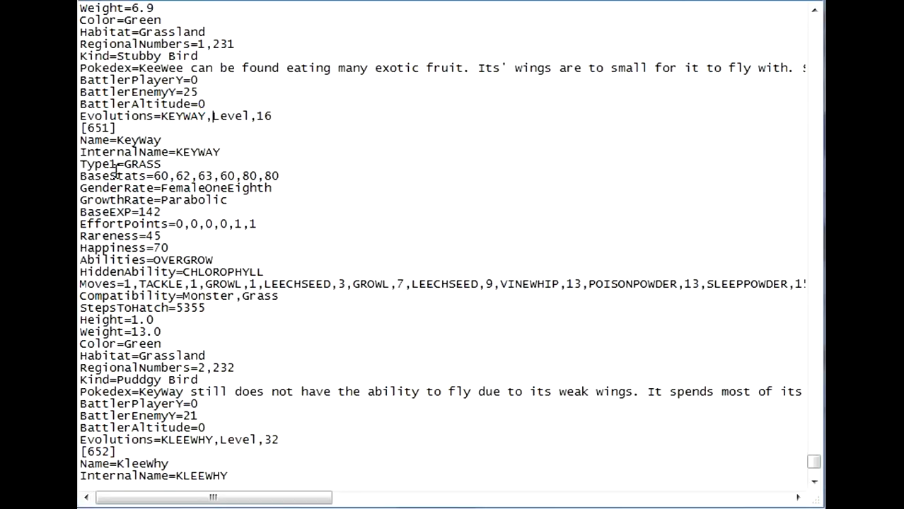
pyautogui.click(117, 140)
pyautogui.scroll(-2, 126, 134)
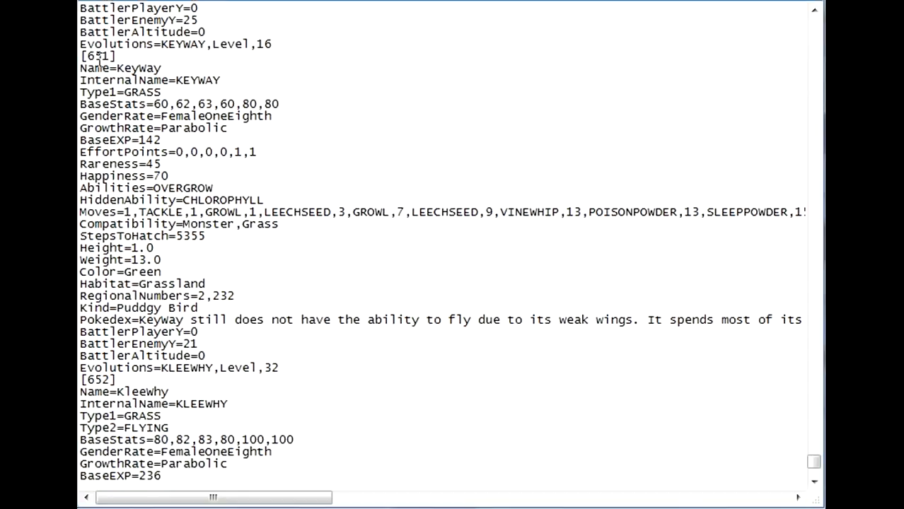
pyautogui.click(155, 68)
pyautogui.scroll(-1, 176, 106)
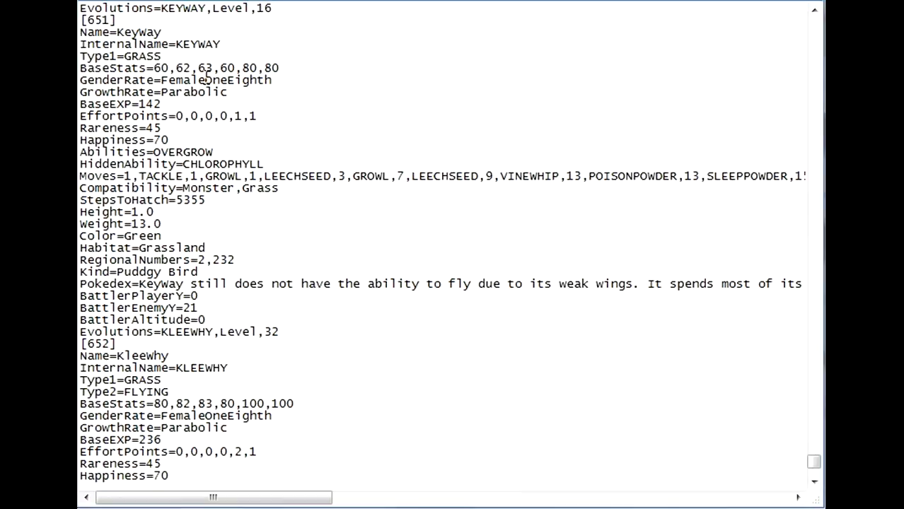
pyautogui.scroll(-2, 226, 201)
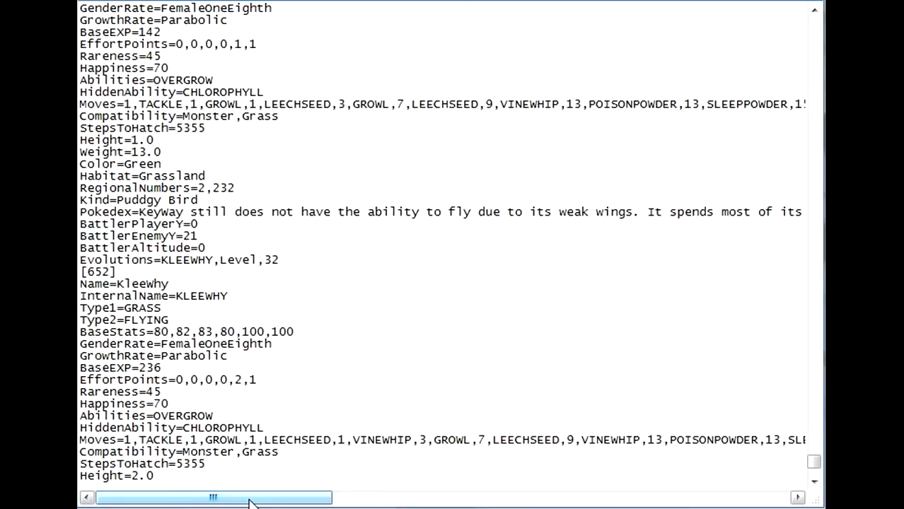
pyautogui.moveTo(251, 500)
pyautogui.mouseDown()
pyautogui.moveTo(432, 504)
pyautogui.moveTo(251, 502)
pyautogui.mouseUp()
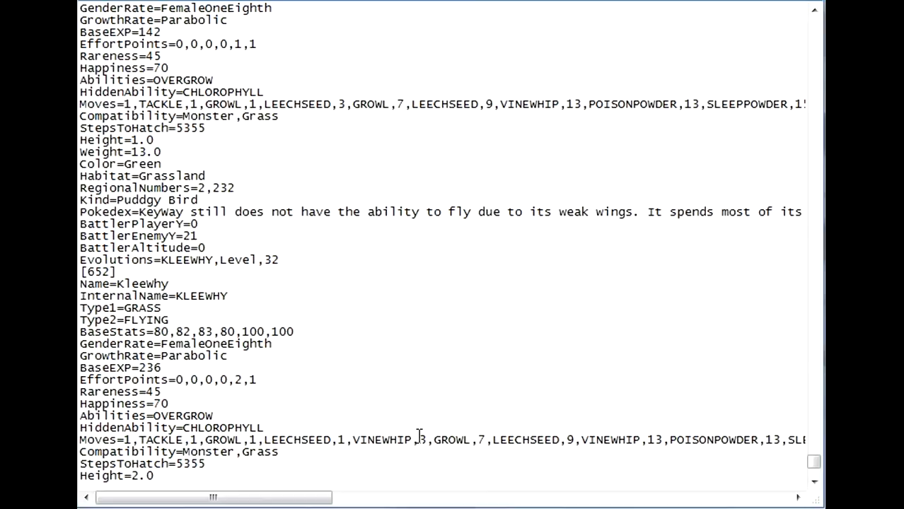
# Read through the KleeWhy entry 652, checking its second type, stats, moves, Pokedex text and Evolutions line.
pyautogui.scroll(-5, 421, 432)
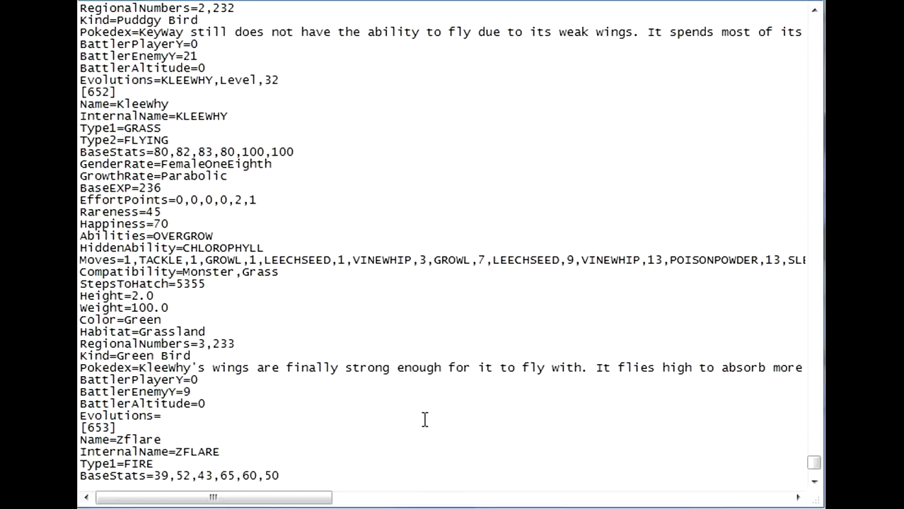
pyautogui.scroll(1, 424, 420)
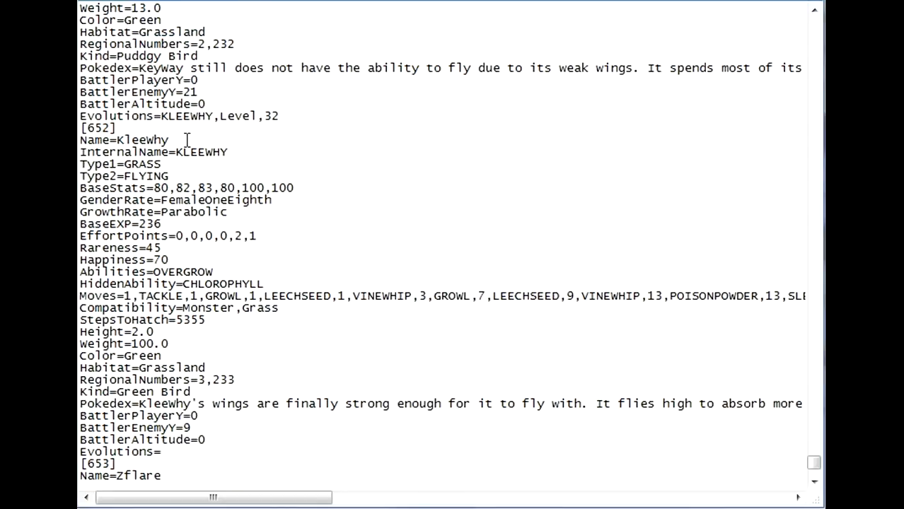
pyautogui.scroll(-1, 168, 133)
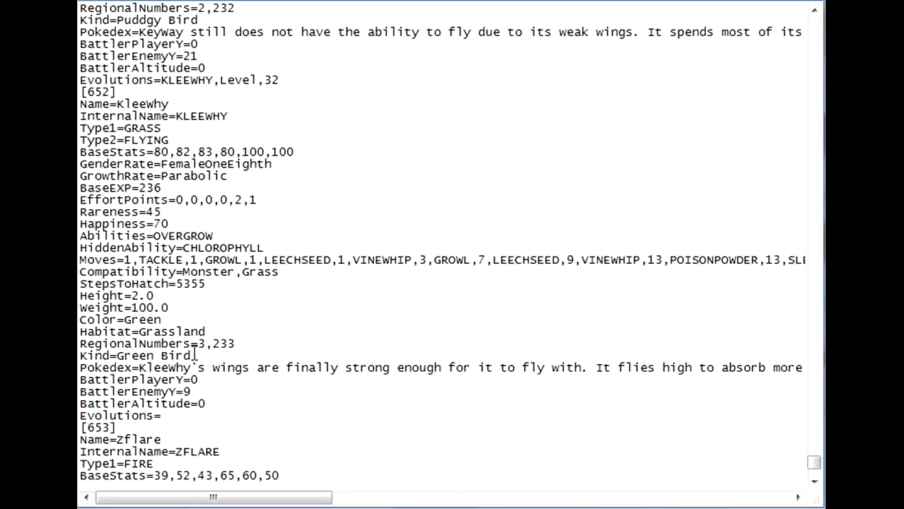
pyautogui.scroll(-1, 192, 353)
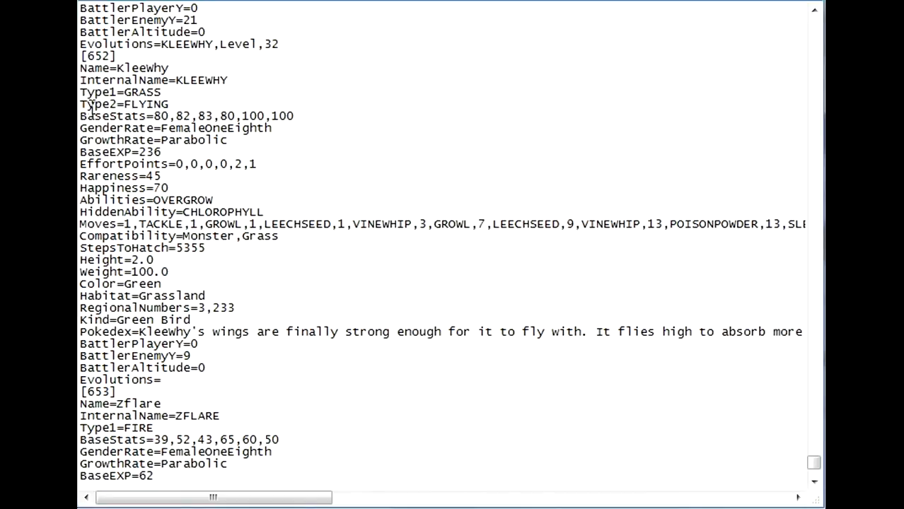
pyautogui.click(176, 93)
pyautogui.click(243, 118)
pyautogui.click(284, 176)
pyautogui.scroll(-2, 188, 226)
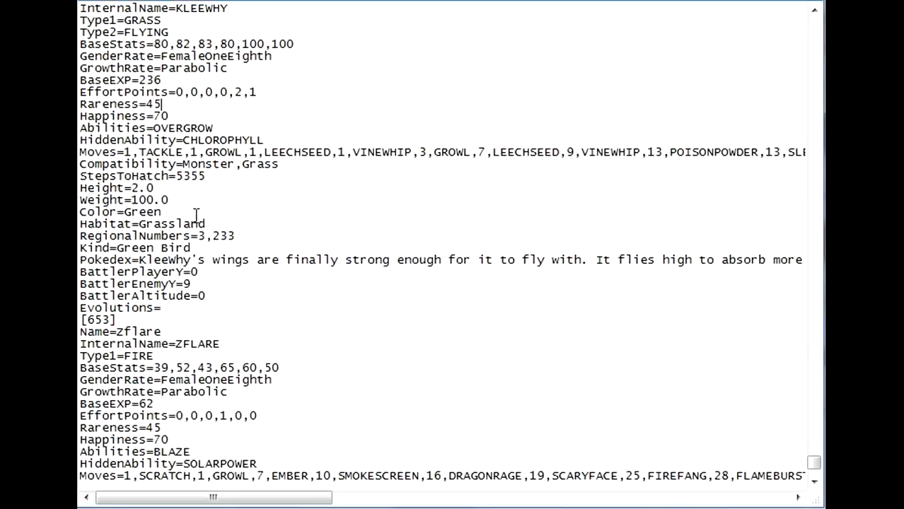
pyautogui.scroll(1, 224, 106)
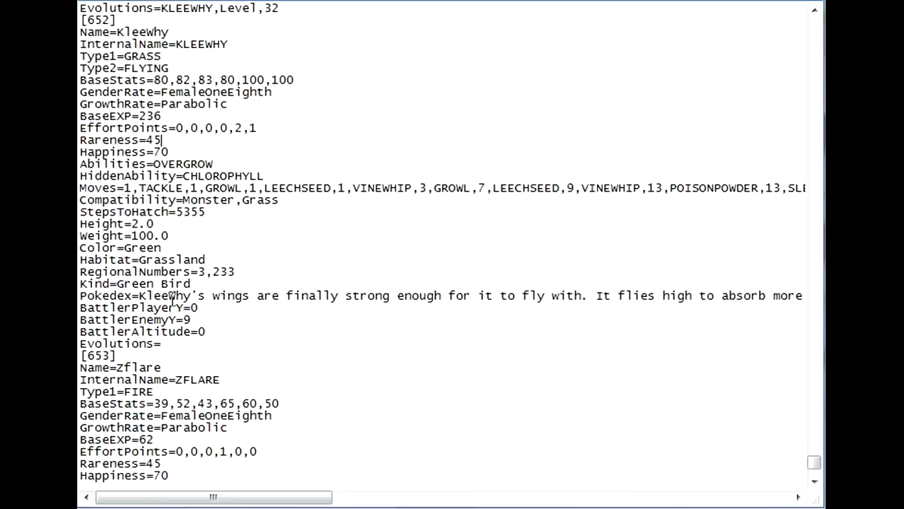
pyautogui.scroll(-1, 191, 283)
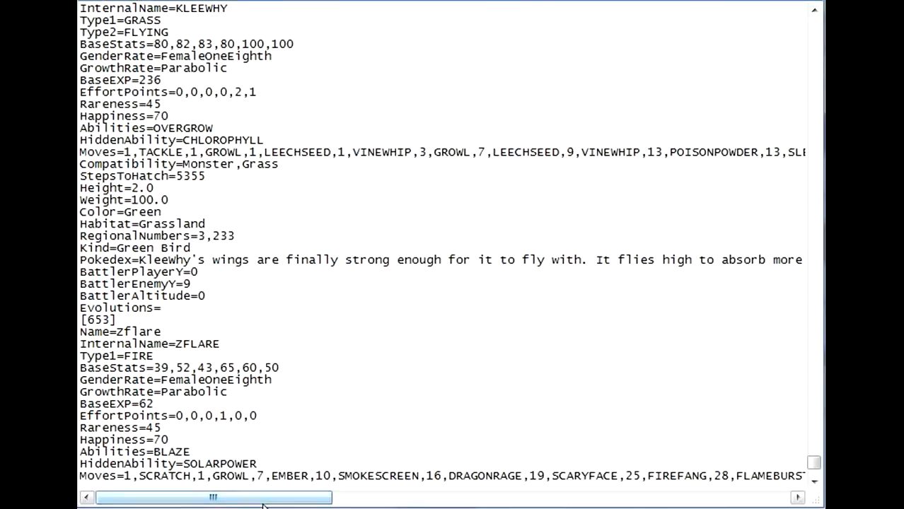
pyautogui.moveTo(261, 502); pyautogui.dragTo(222, 463)
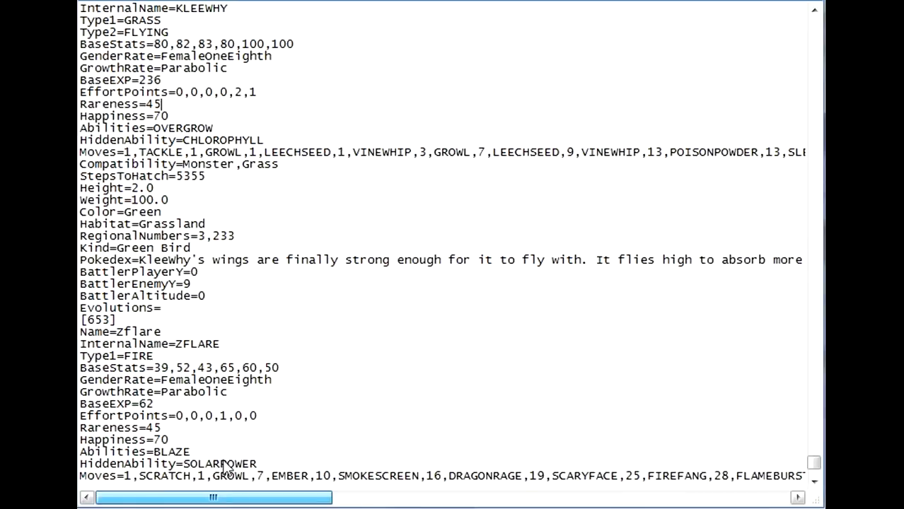
pyautogui.scroll(-1, 226, 409)
pyautogui.scroll(-1, 323, 428)
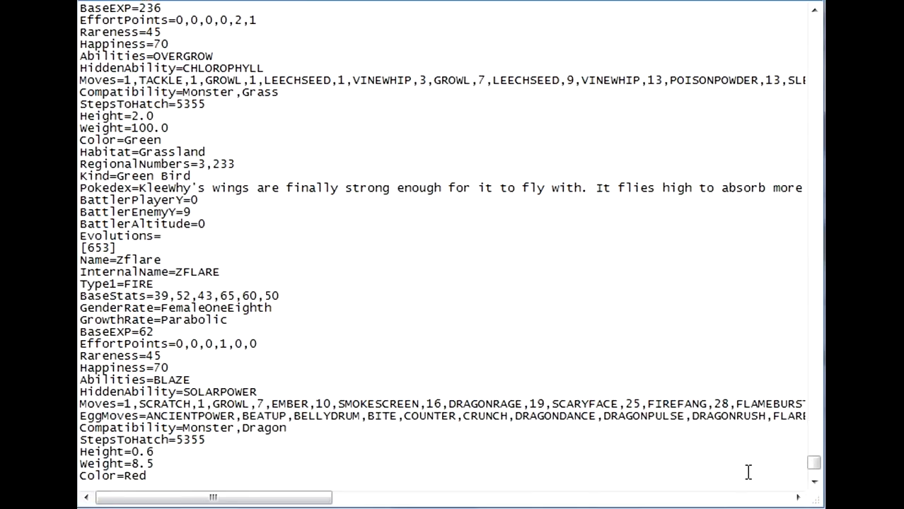
pyautogui.scroll(-1, 747, 472)
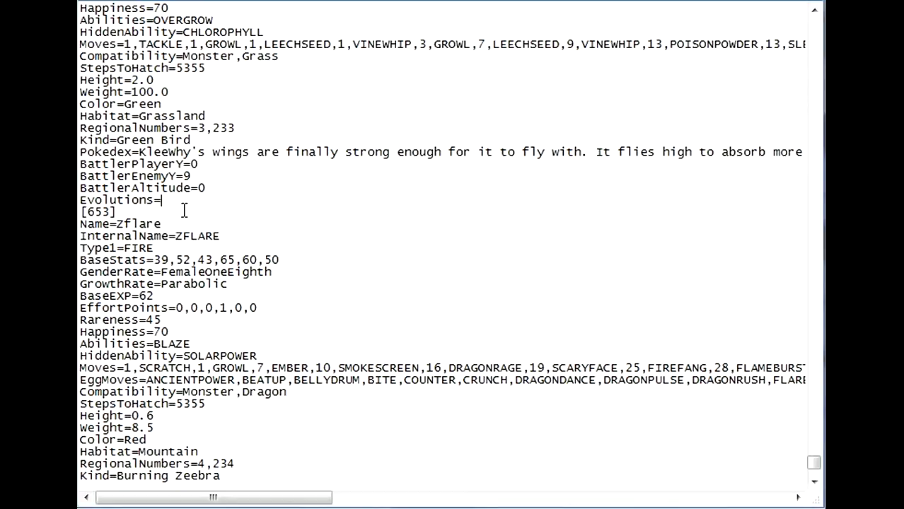
# Examine the Zflare entry 653, including its stats, moves, Kind, Pokedex text and Evolutions line.
pyautogui.scroll(-5, 179, 245)
pyautogui.scroll(3, 179, 245)
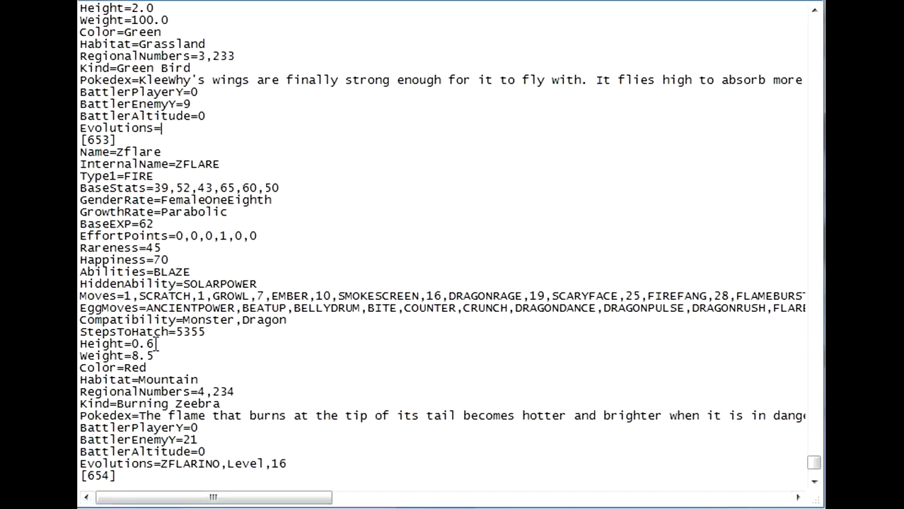
pyautogui.scroll(-1, 135, 357)
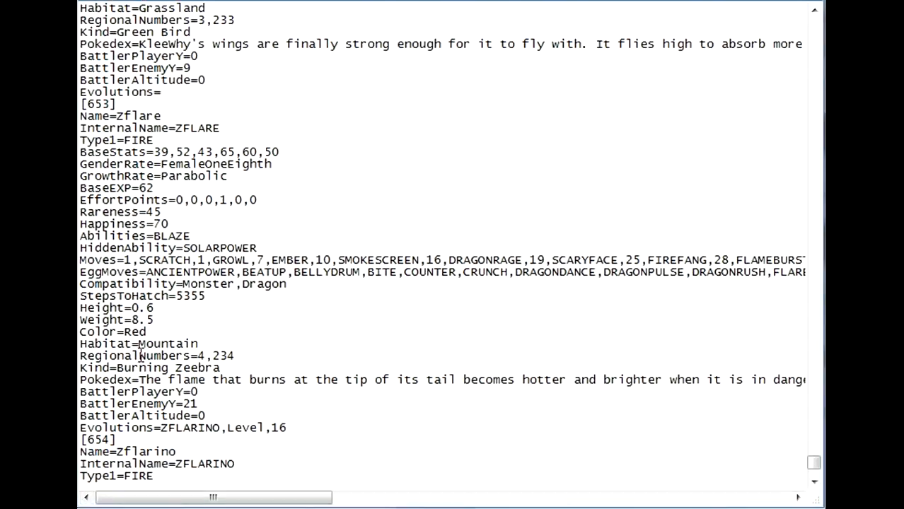
pyautogui.scroll(-1, 140, 353)
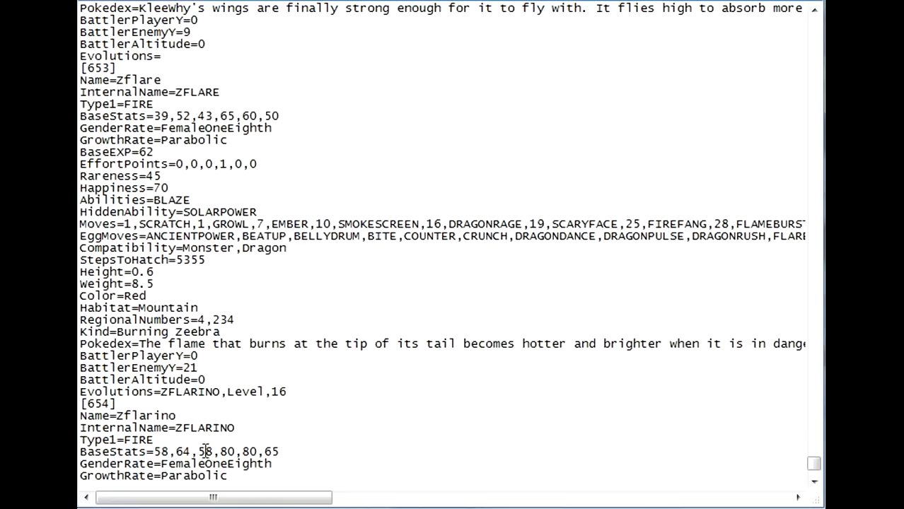
pyautogui.moveTo(241, 502); pyautogui.dragTo(205, 475)
pyautogui.scroll(-3, 262, 363)
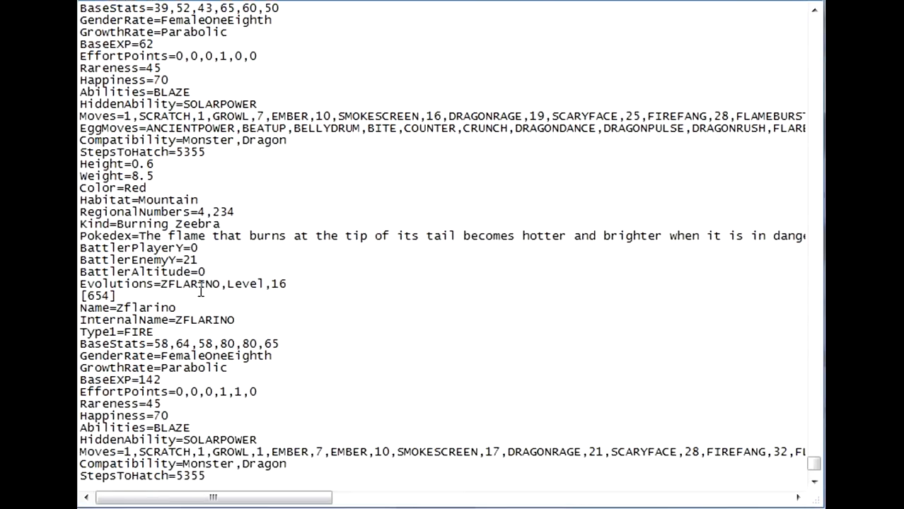
# Examine the Zflarino entry 654, including its Pokedex text and Evolutions line.
pyautogui.scroll(-1, 119, 344)
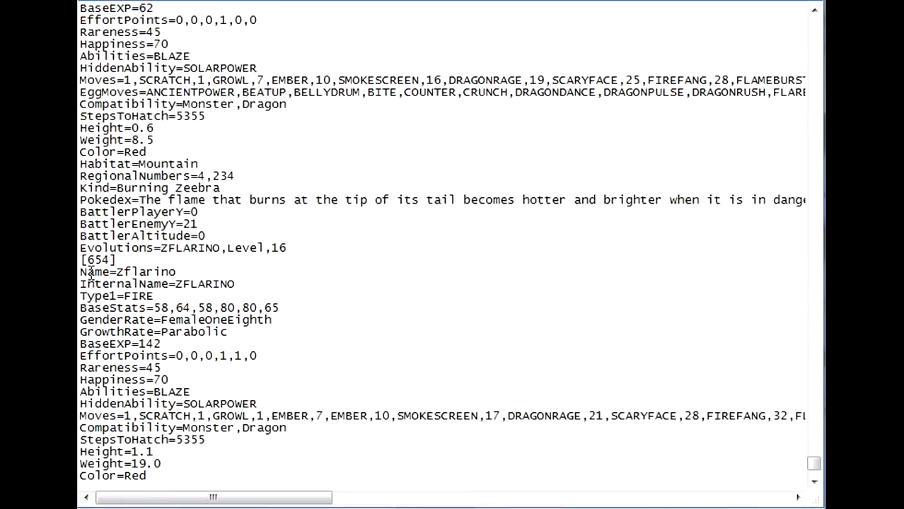
pyautogui.scroll(-3, 127, 290)
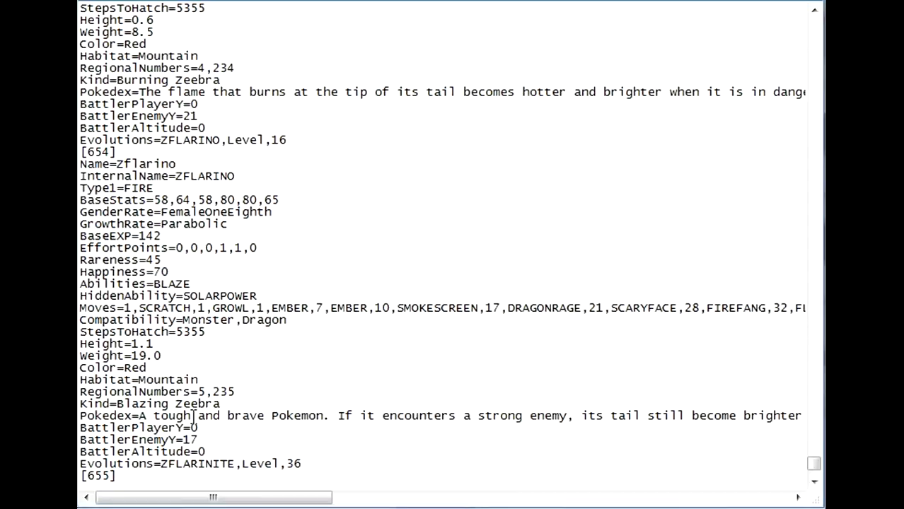
pyautogui.moveTo(207, 496); pyautogui.dragTo(195, 457)
pyautogui.scroll(-1, 236, 430)
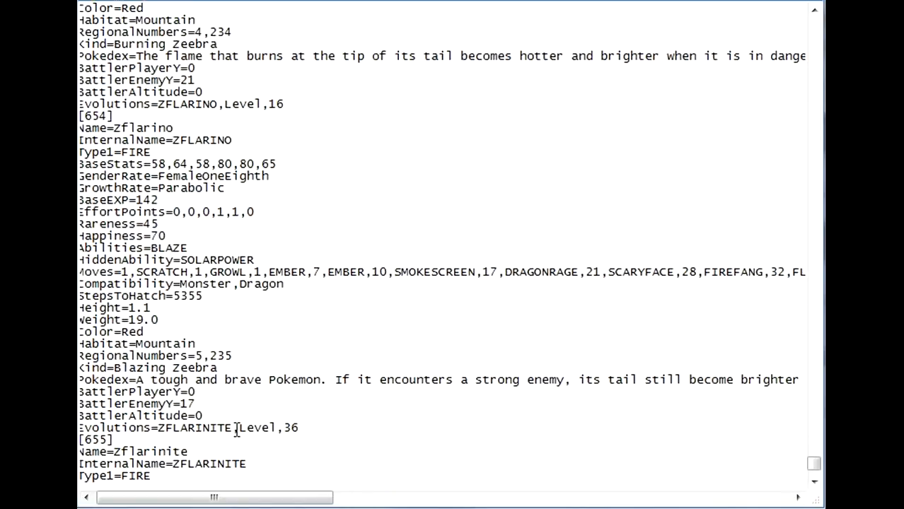
pyautogui.moveTo(161, 500); pyautogui.dragTo(145, 497)
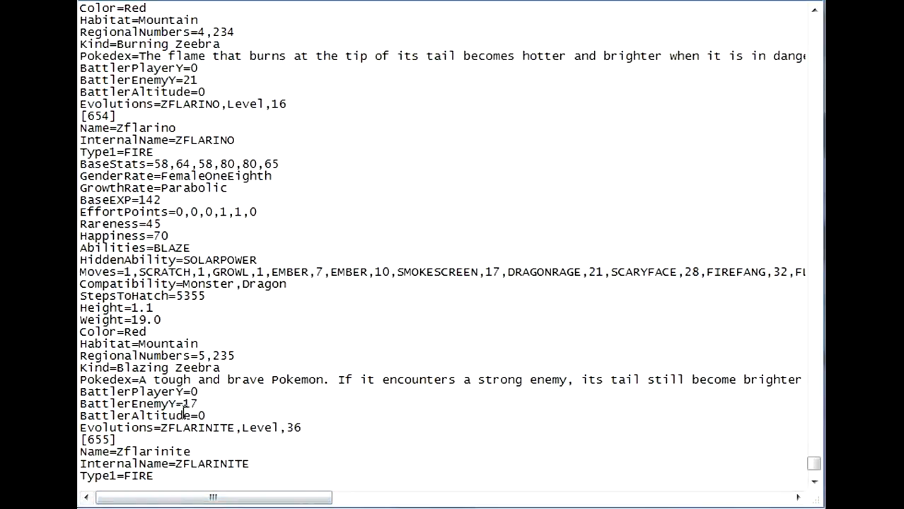
# Read through the Zflarinite entry 655 down to its Pokedex text and Evolutions line.
pyautogui.scroll(-1, 176, 416)
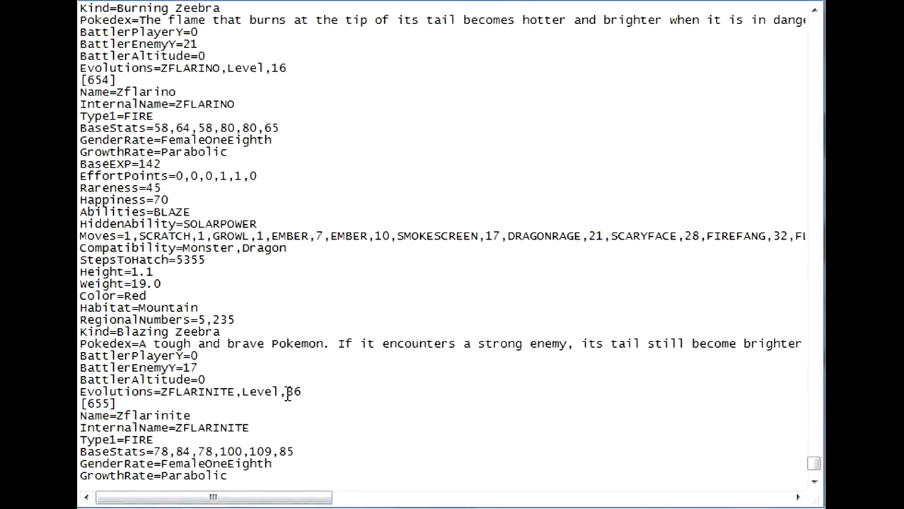
pyautogui.scroll(-4, 188, 413)
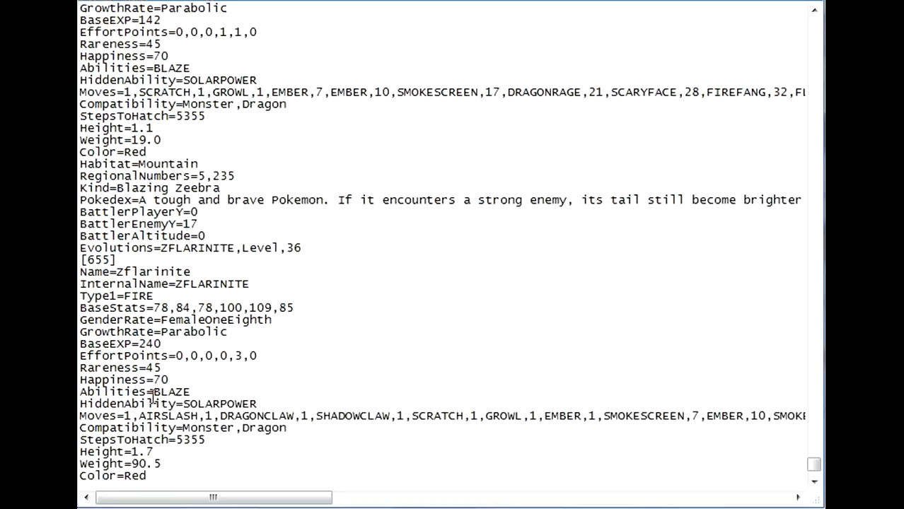
pyautogui.scroll(-1, 153, 396)
pyautogui.scroll(-3, 206, 411)
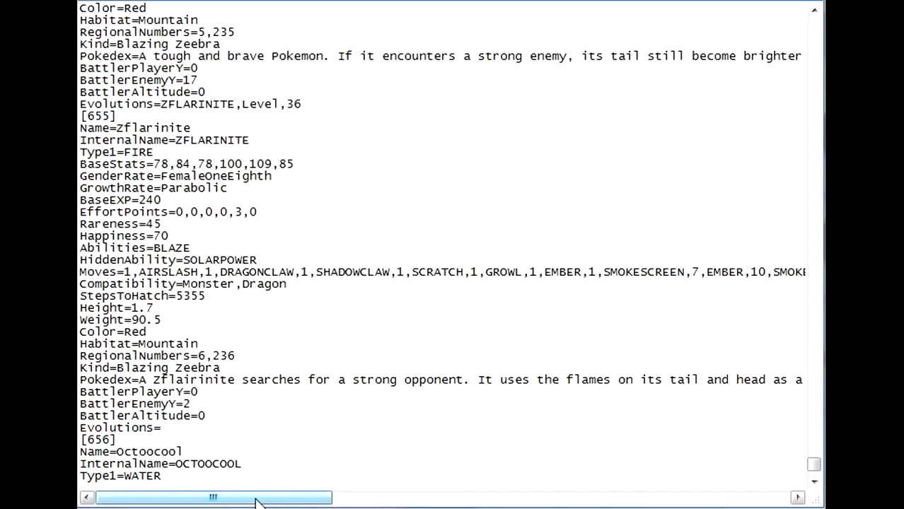
# Correct the misspelled "flaims" to "flames" in Zflarinite's Pokedex text.
pyautogui.moveTo(256, 501); pyautogui.dragTo(564, 471)
pyautogui.click(552, 379)
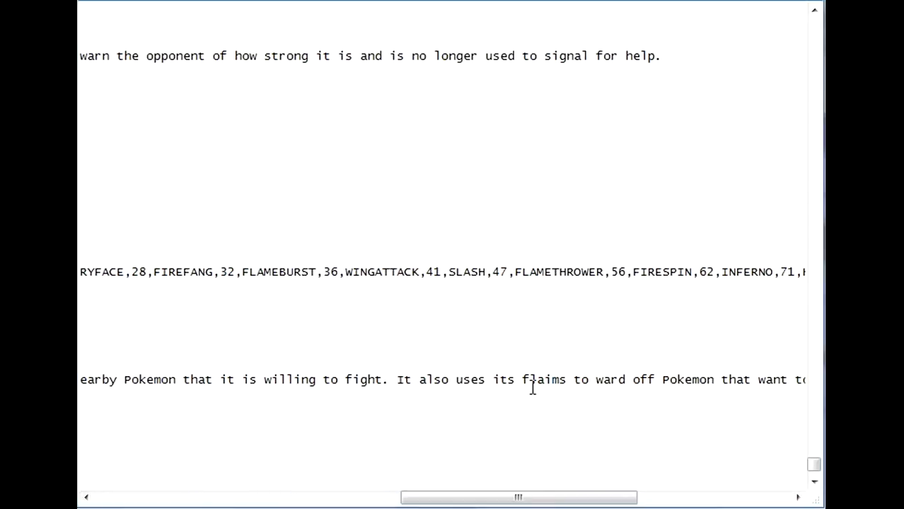
pyautogui.press('BackSpace')
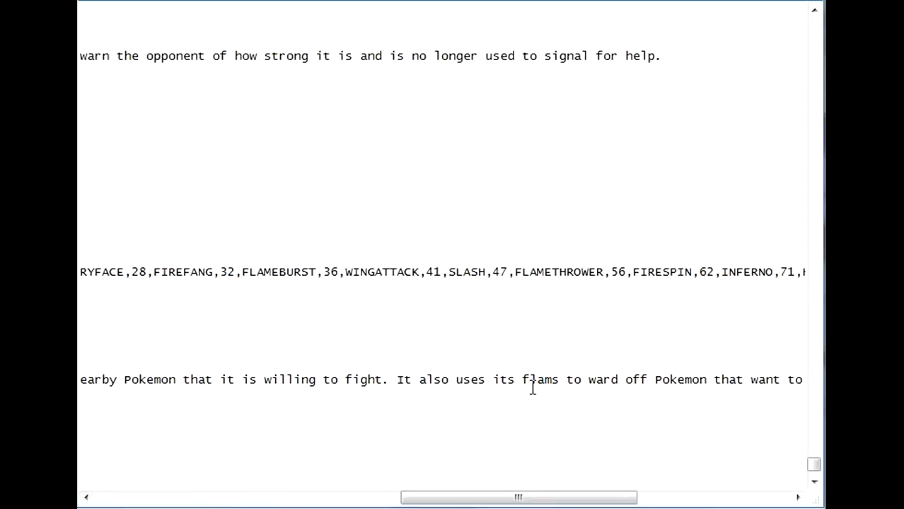
pyautogui.press('Right')
pyautogui.write('e')
pyautogui.moveTo(461, 497); pyautogui.dragTo(205, 498)
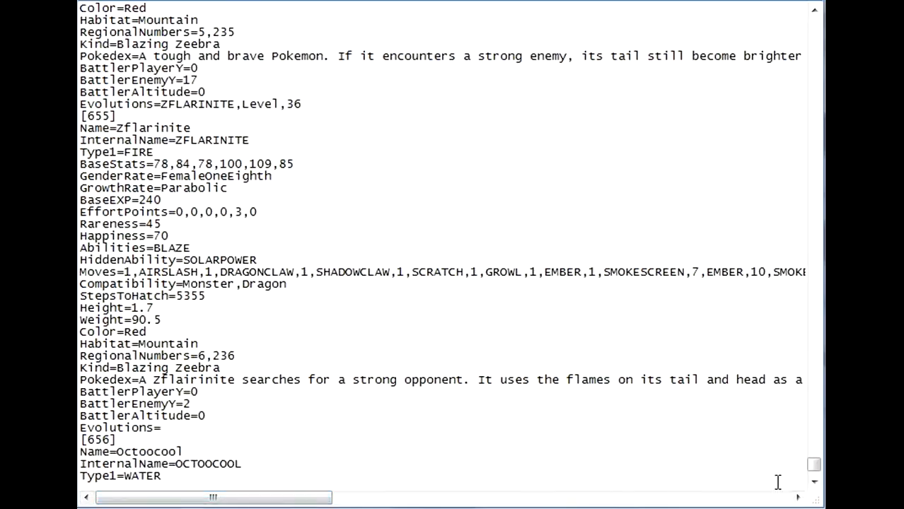
# Read through the Octoocool entry 656, including its abilities, moves, Kind, full Pokedex text and Evolutions line.
pyautogui.moveTo(814, 483); pyautogui.dragTo(815, 481)
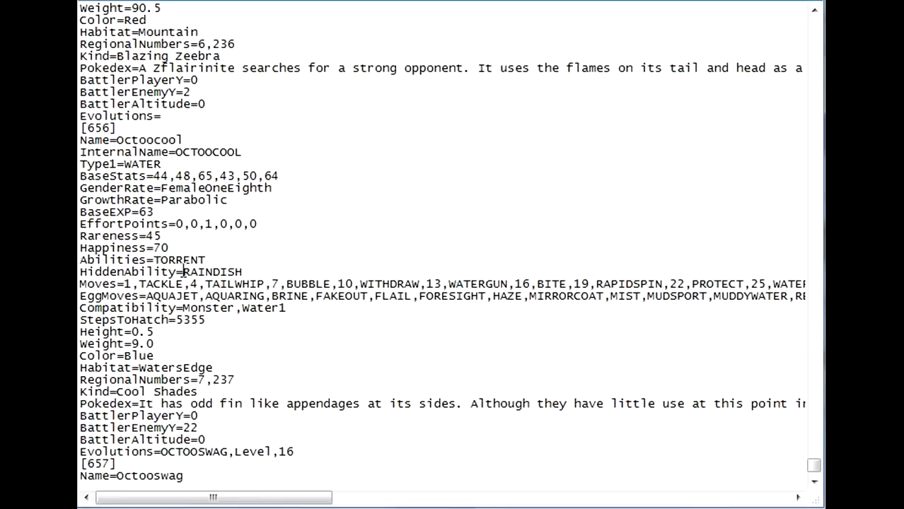
pyautogui.scroll(-1, 214, 361)
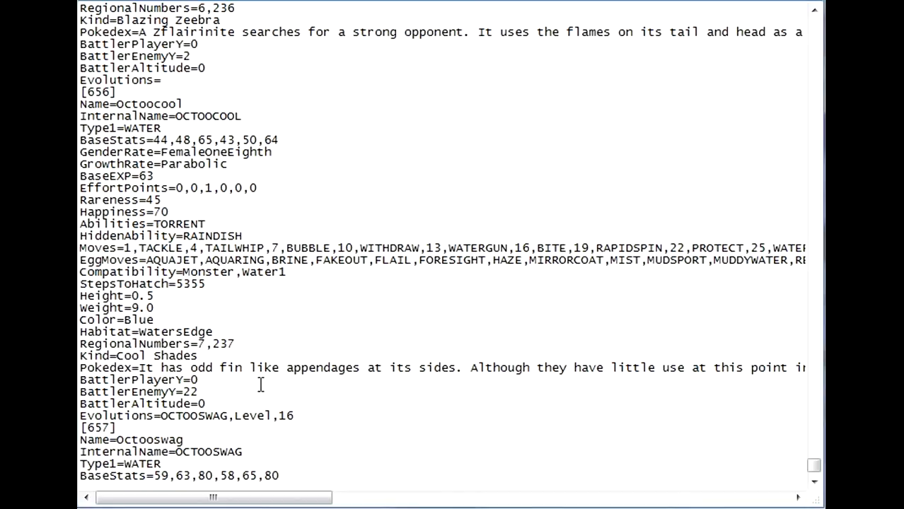
pyautogui.moveTo(238, 495); pyautogui.dragTo(400, 499)
pyautogui.moveTo(415, 498); pyautogui.dragTo(231, 476)
# Examine the Octooswag entry 657, including its stats, moves, Kind, Pokedex text and Evolutions line.
pyautogui.scroll(-3, 234, 212)
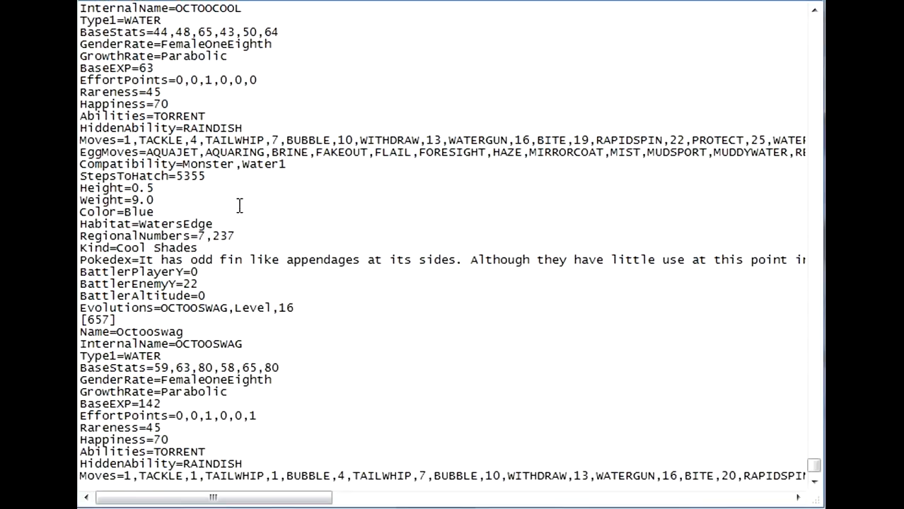
pyautogui.scroll(-2, 205, 295)
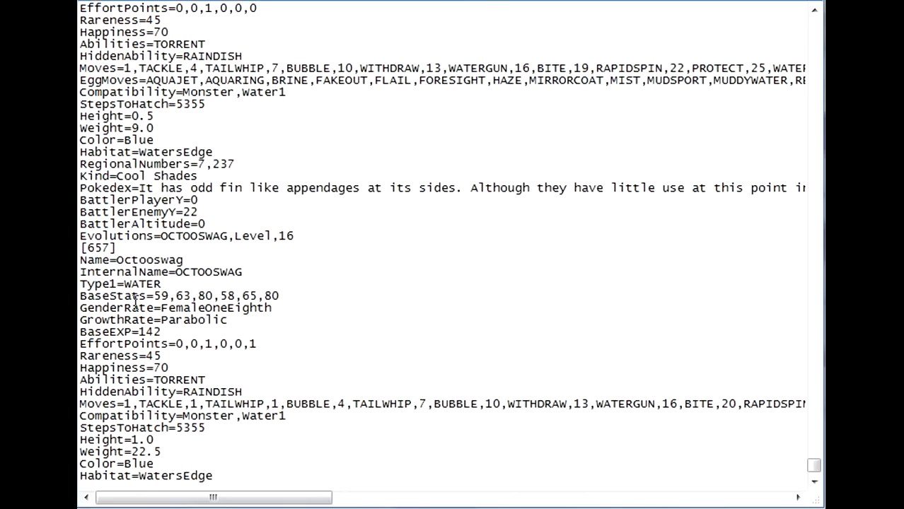
pyautogui.scroll(-1, 135, 308)
pyautogui.scroll(-1, 183, 243)
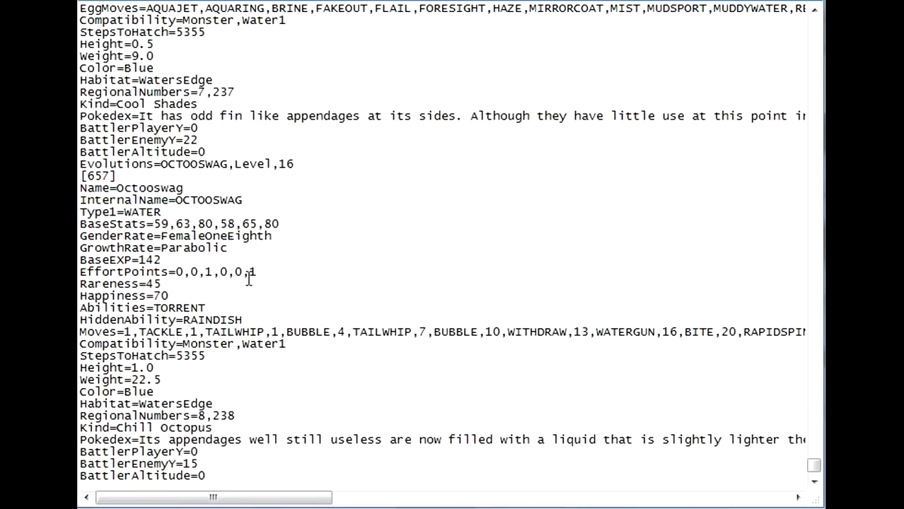
pyautogui.scroll(-1, 240, 294)
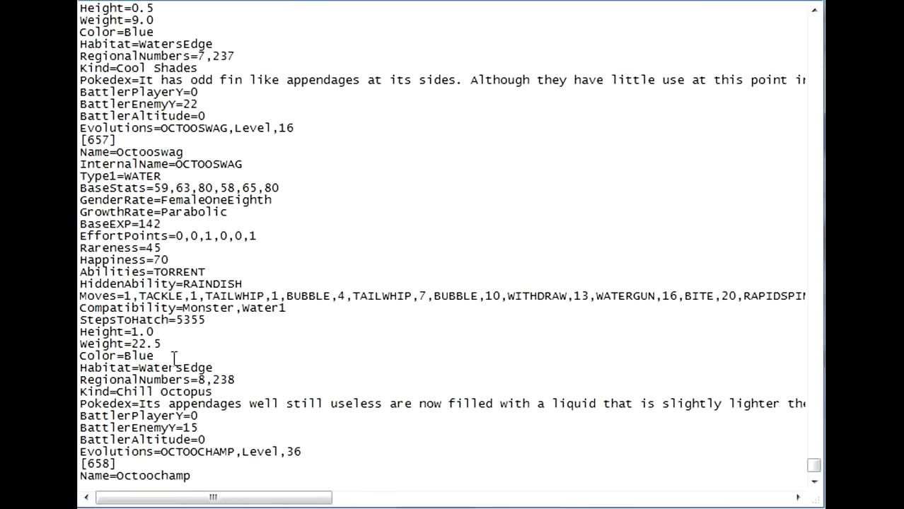
pyautogui.scroll(-1, 170, 364)
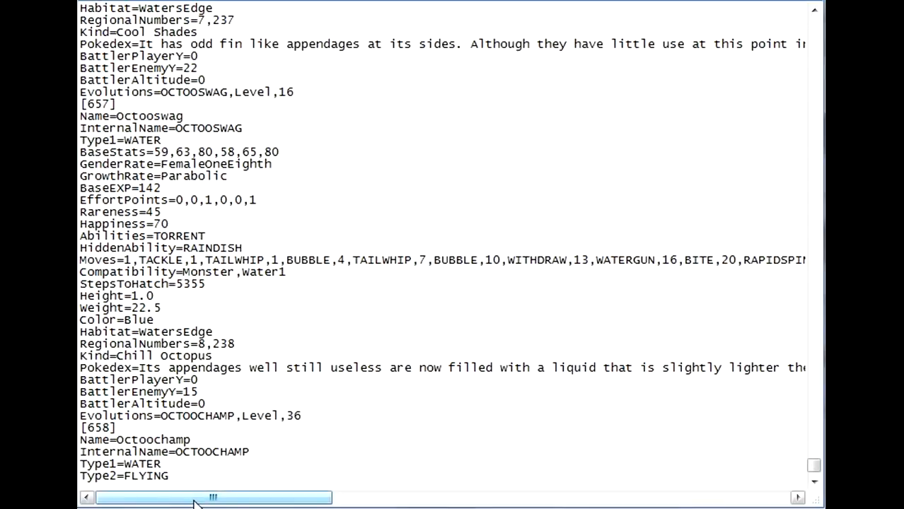
pyautogui.moveTo(194, 500); pyautogui.dragTo(164, 428)
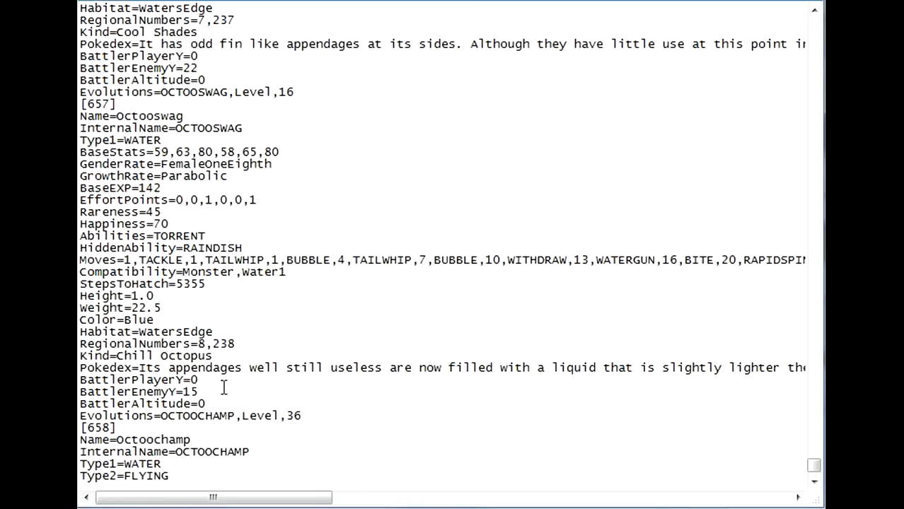
# Examine the Octoochamp entry 658, including its second type, stats, moves, full Pokedex text and Evolutions line.
pyautogui.scroll(-1, 247, 391)
pyautogui.scroll(-4, 248, 391)
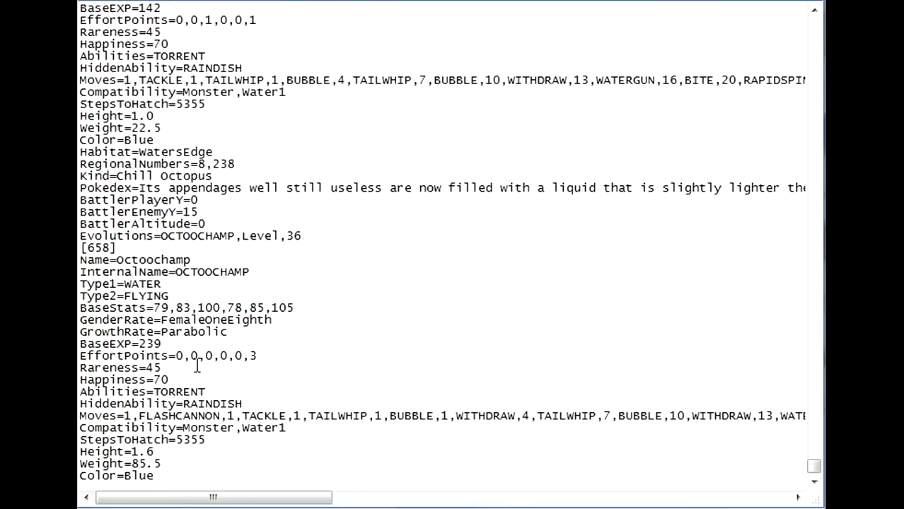
pyautogui.scroll(-2, 197, 365)
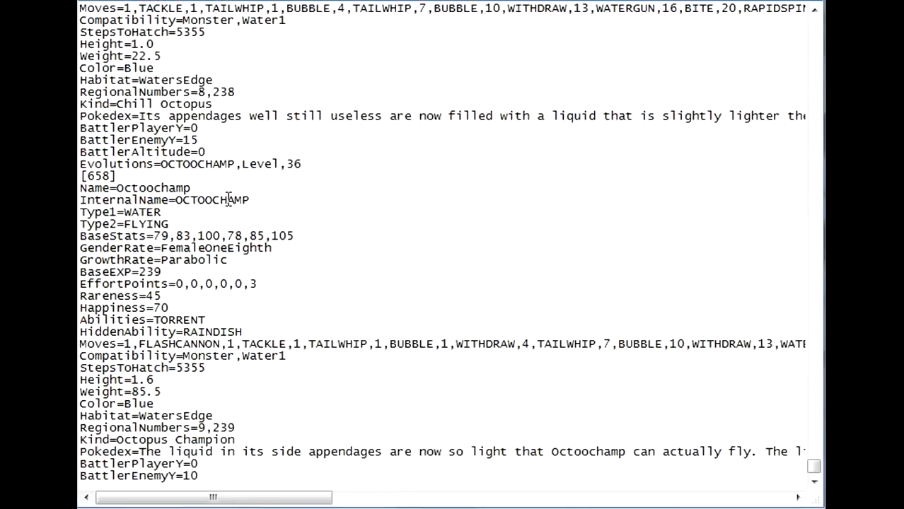
pyautogui.scroll(-1, 225, 200)
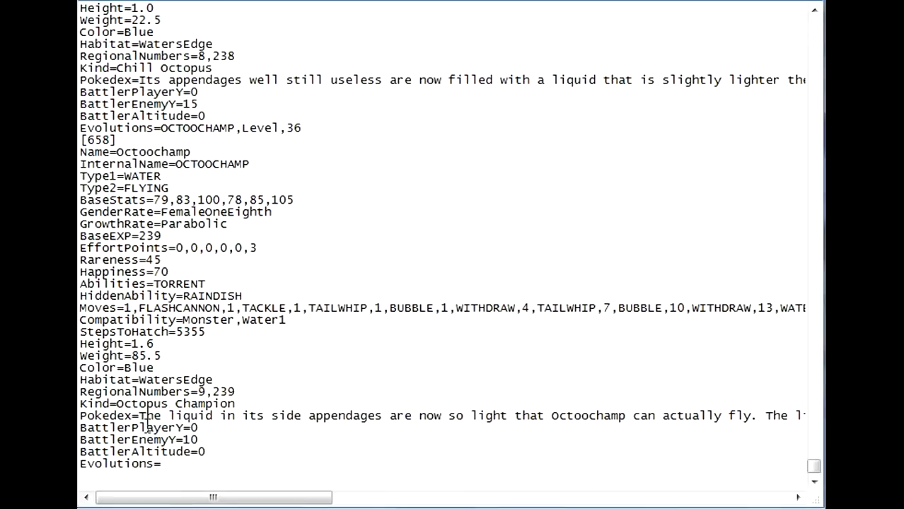
pyautogui.moveTo(148, 498)
pyautogui.mouseDown()
pyautogui.moveTo(546, 505)
pyautogui.moveTo(137, 485)
pyautogui.mouseUp()
# Switch to Windows Photo Viewer and examine sprite 651 enlarged.
pyautogui.hotkey('alt', 'Tab')
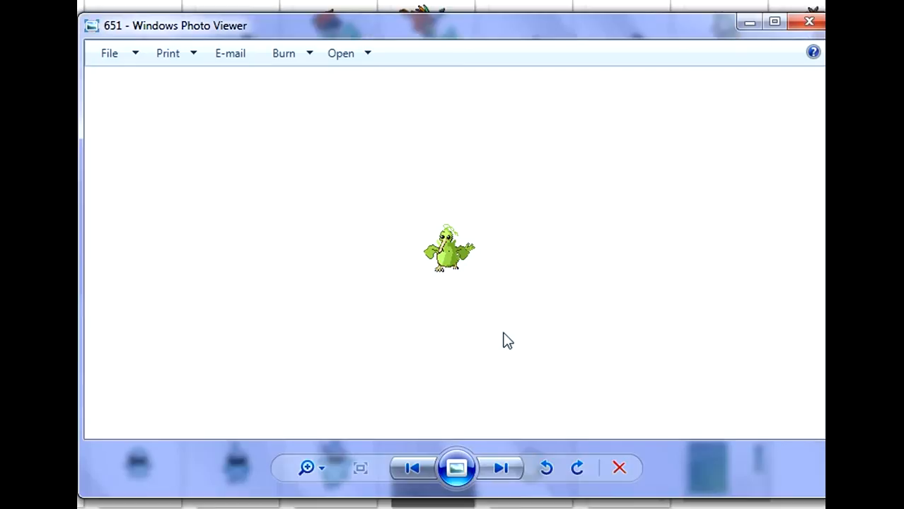
pyautogui.scroll(1, 508, 341)
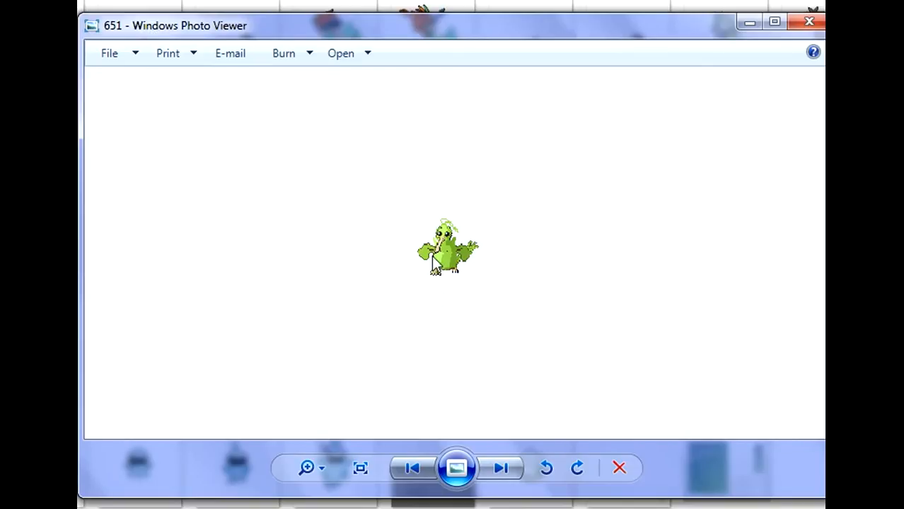
pyautogui.scroll(1, 433, 262)
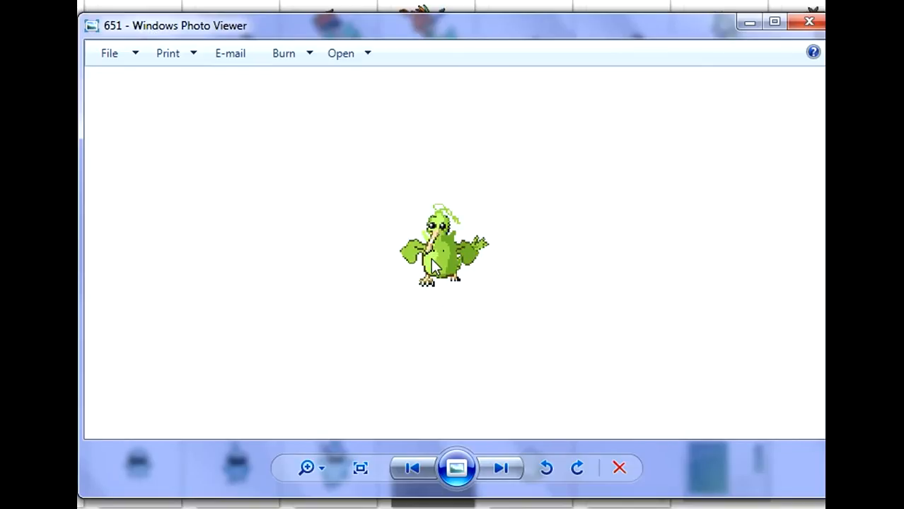
pyautogui.scroll(3, 431, 258)
pyautogui.scroll(1, 372, 278)
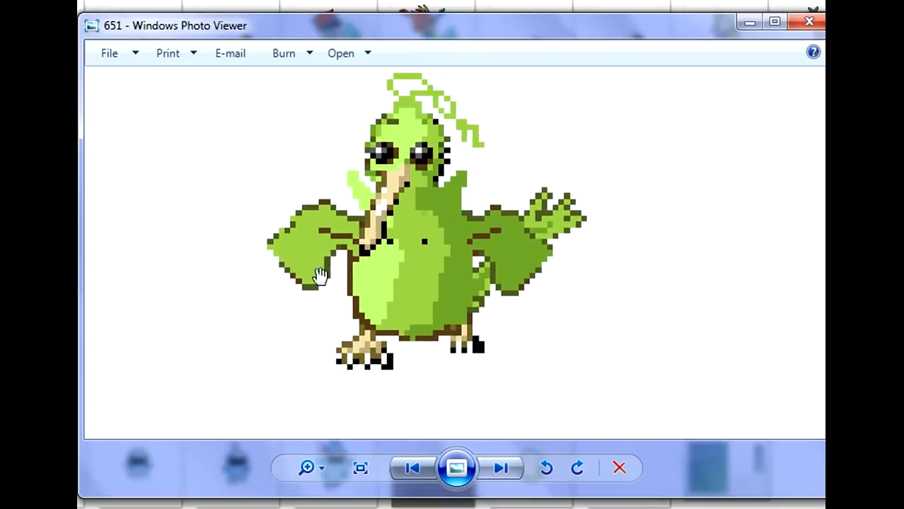
pyautogui.scroll(-2, 327, 273)
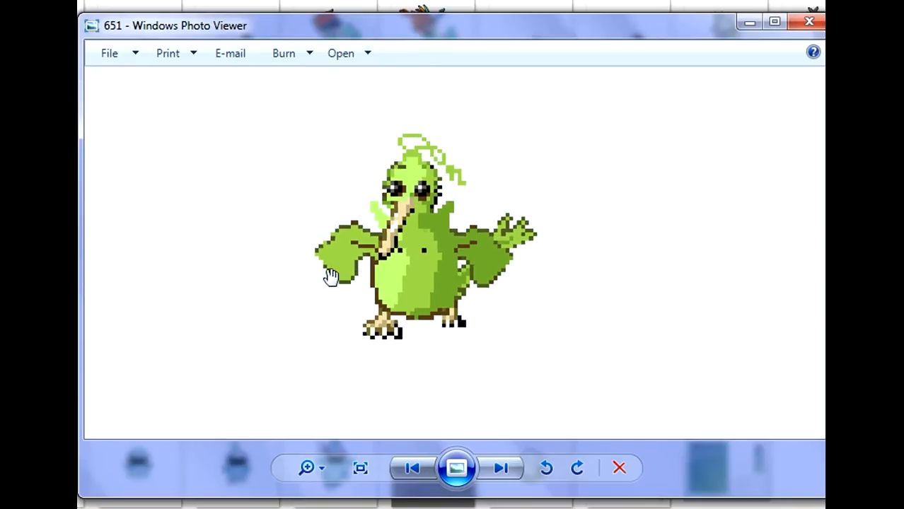
# View sprite 652 and examine its wings, arms, feet and tail at several magnifications.
pyautogui.click(508, 469)
pyautogui.scroll(3, 488, 353)
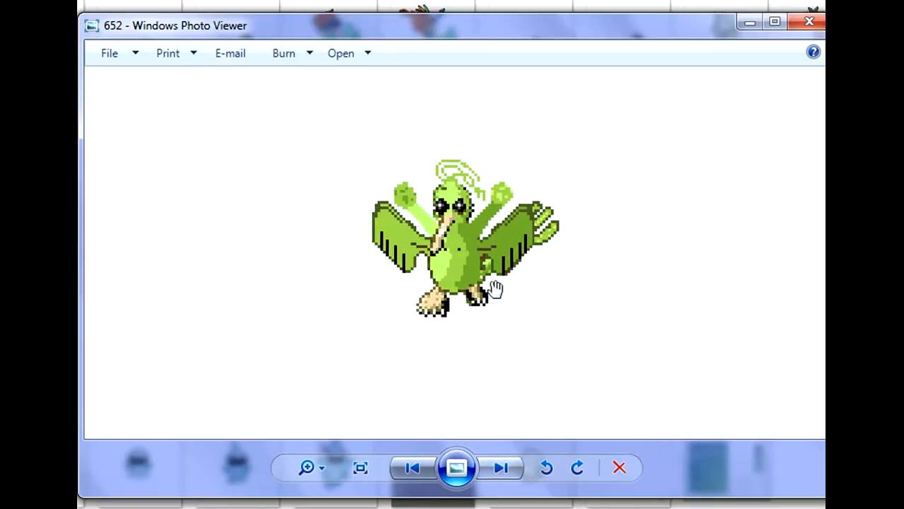
pyautogui.scroll(3, 494, 288)
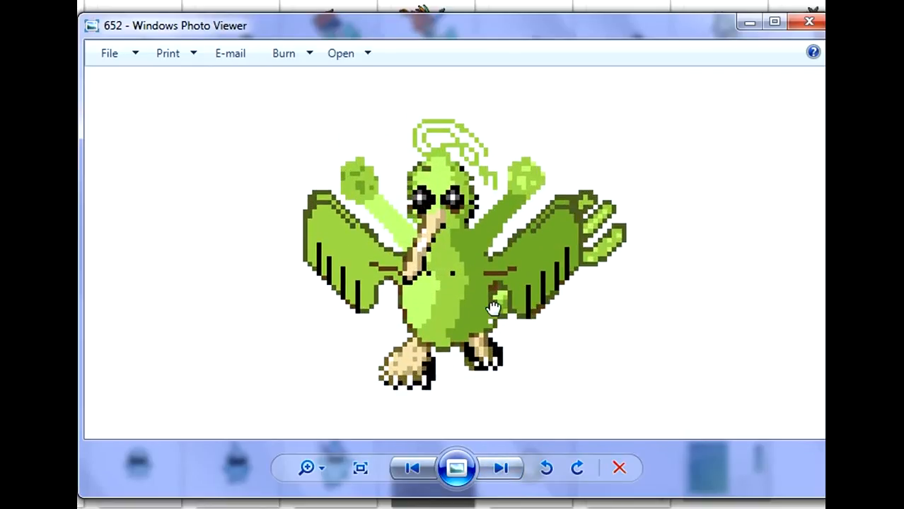
pyautogui.scroll(-1, 497, 283)
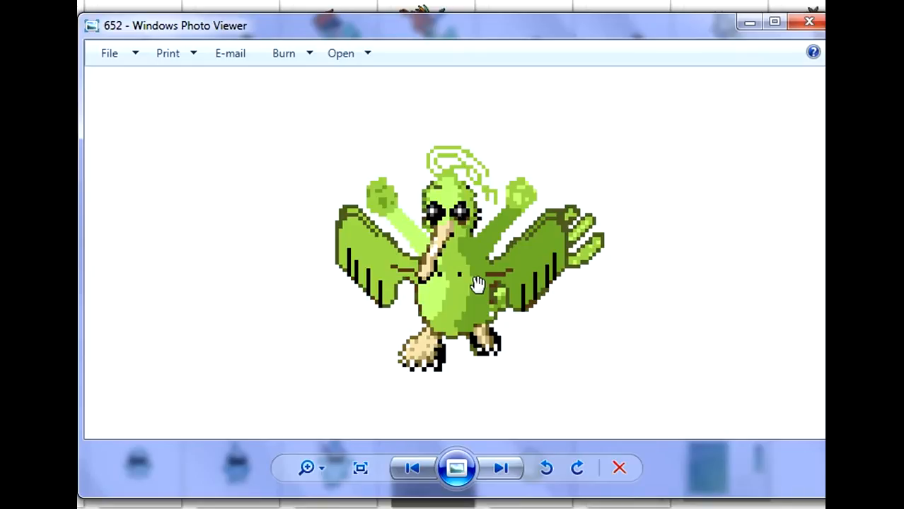
pyautogui.scroll(-1, 478, 282)
pyautogui.scroll(4, 479, 282)
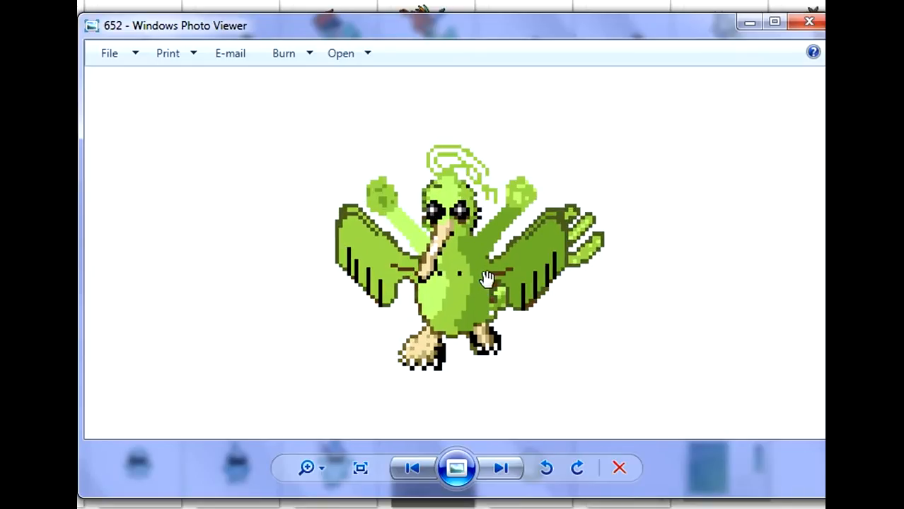
pyautogui.scroll(-5, 404, 179)
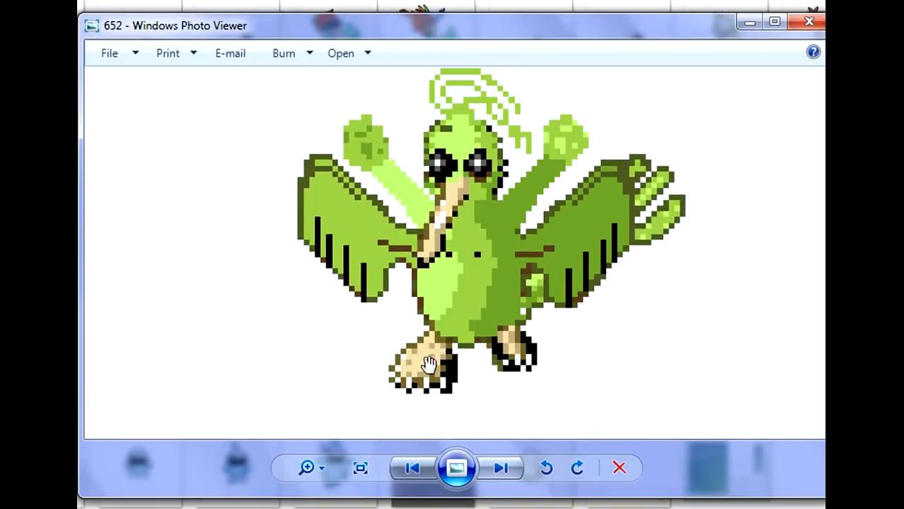
pyautogui.scroll(-3, 433, 365)
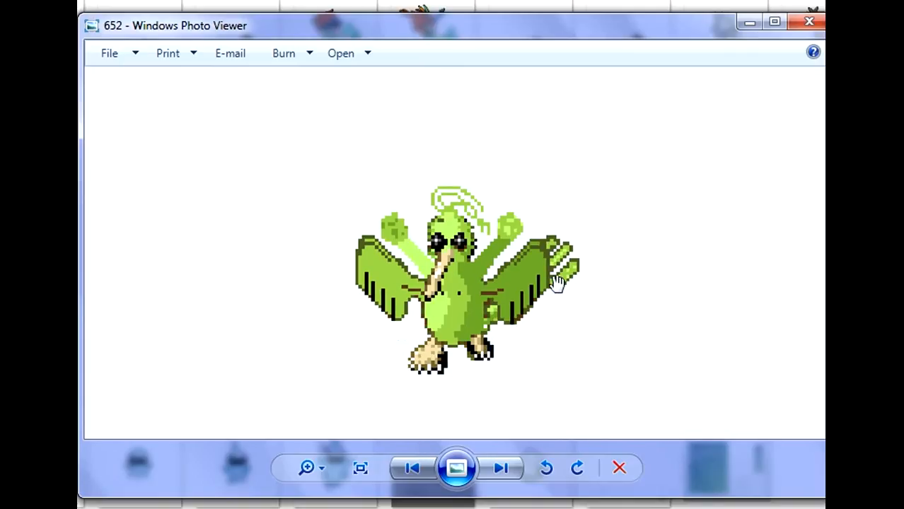
pyautogui.scroll(1, 539, 301)
pyautogui.scroll(2, 539, 300)
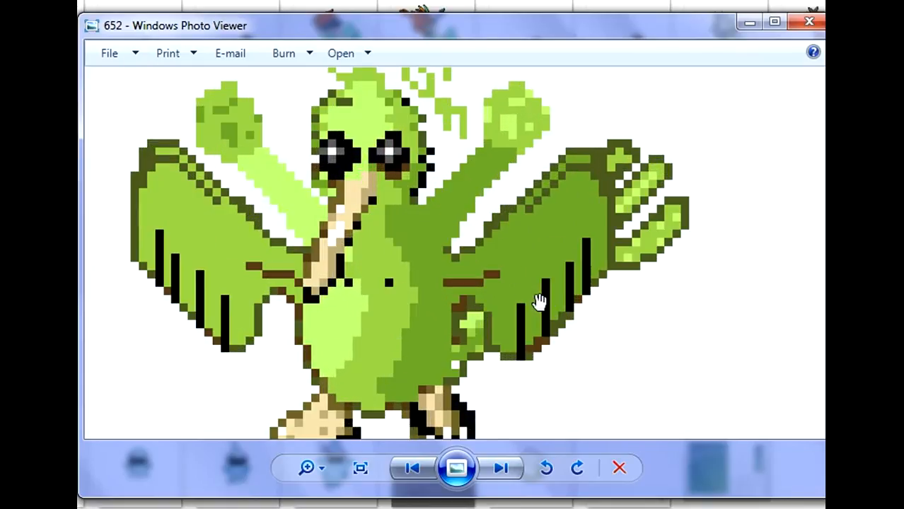
pyautogui.scroll(-2, 539, 300)
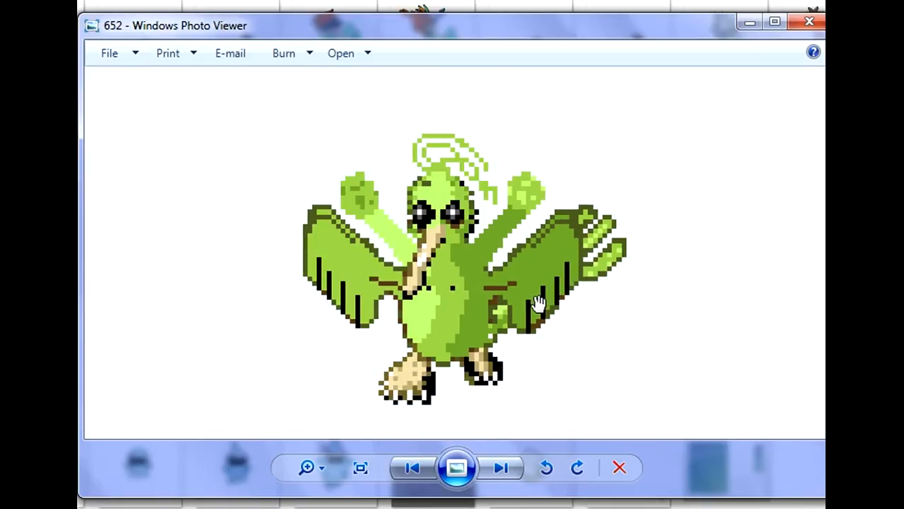
pyautogui.scroll(1, 552, 310)
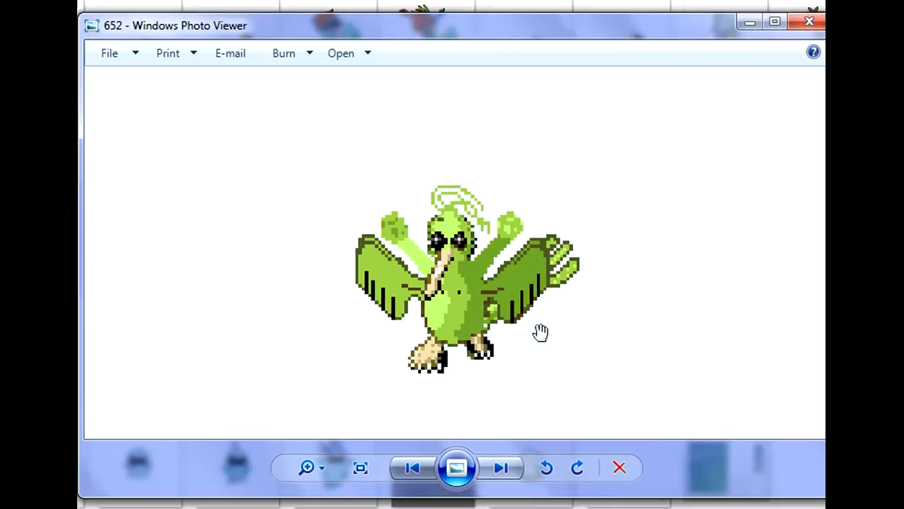
pyautogui.scroll(1, 537, 319)
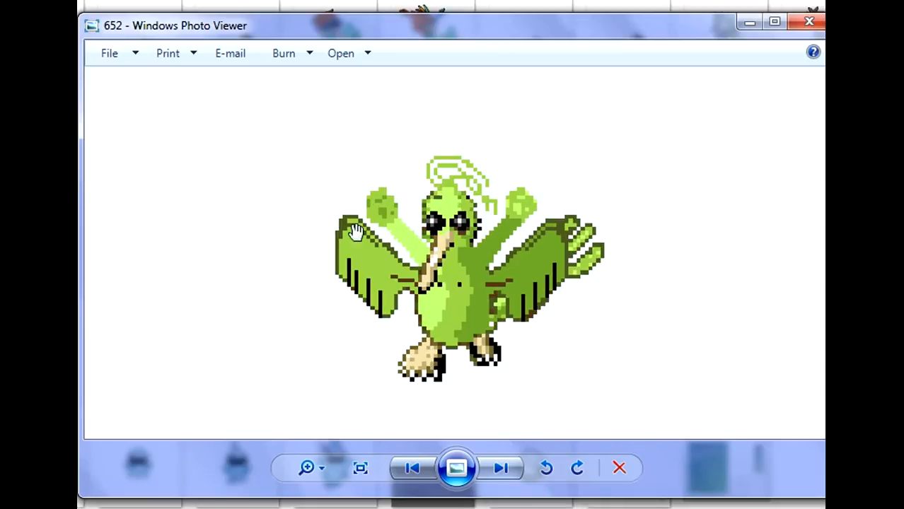
# View sprites 653 and 654 in turn, enlarging each one to examine its details.
pyautogui.click(485, 471)
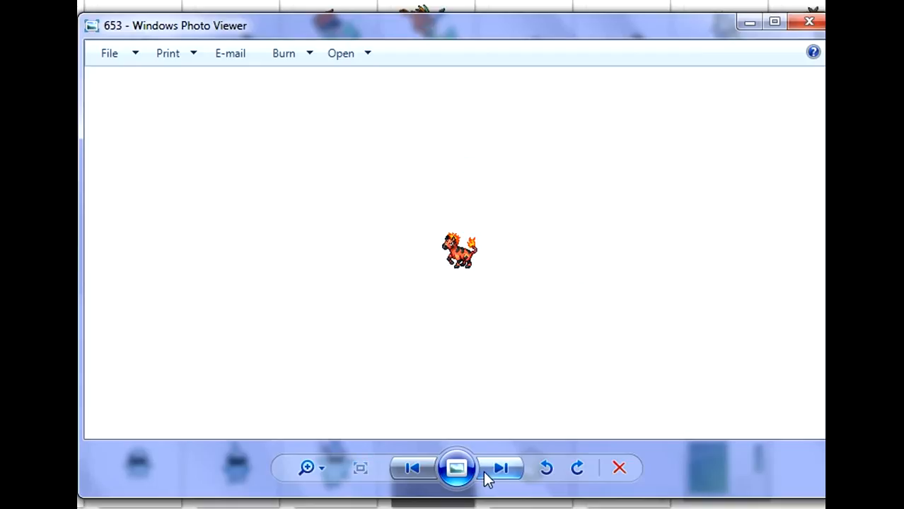
pyautogui.scroll(5, 467, 300)
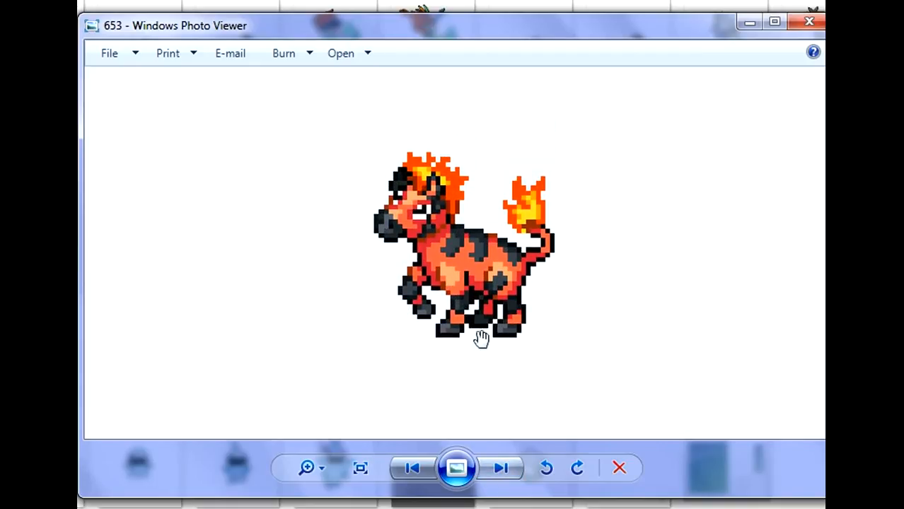
pyautogui.click(500, 469)
pyautogui.scroll(5, 494, 346)
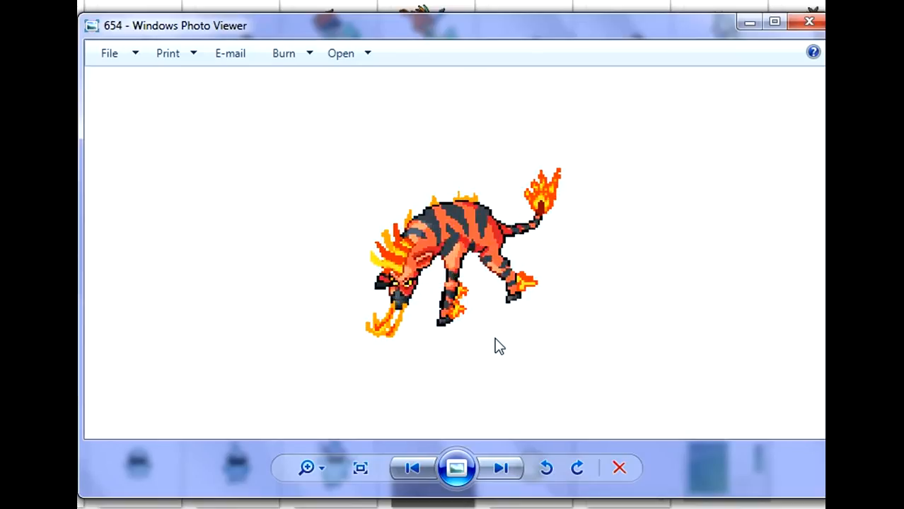
pyautogui.scroll(2, 483, 362)
# View sprite 655 and examine its horn, mane and tail flames enlarged.
pyautogui.click(500, 470)
pyautogui.scroll(2, 477, 283)
pyautogui.scroll(2, 481, 283)
pyautogui.scroll(1, 484, 283)
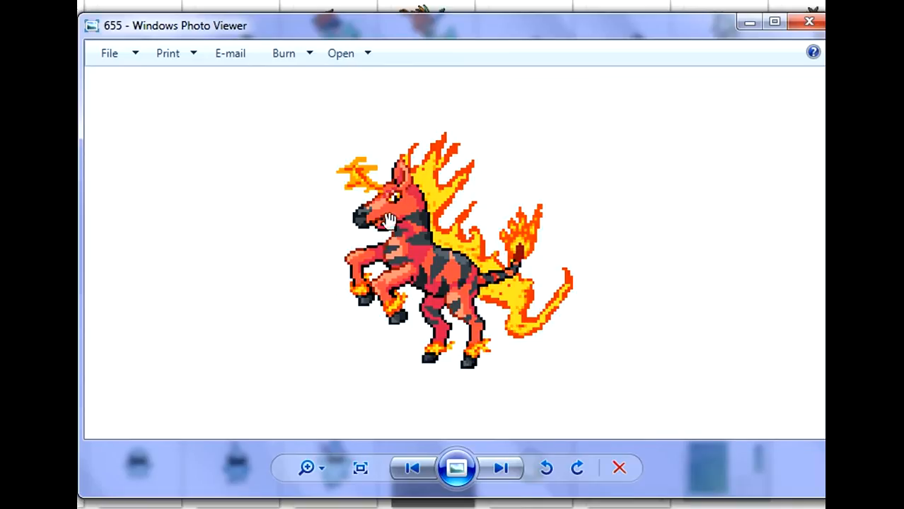
pyautogui.scroll(3, 463, 243)
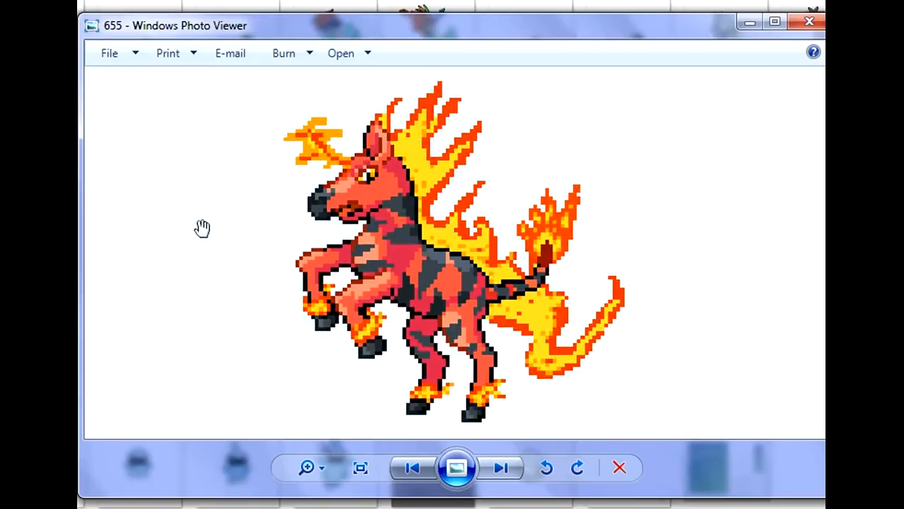
pyautogui.scroll(-2, 488, 262)
pyautogui.scroll(2, 488, 262)
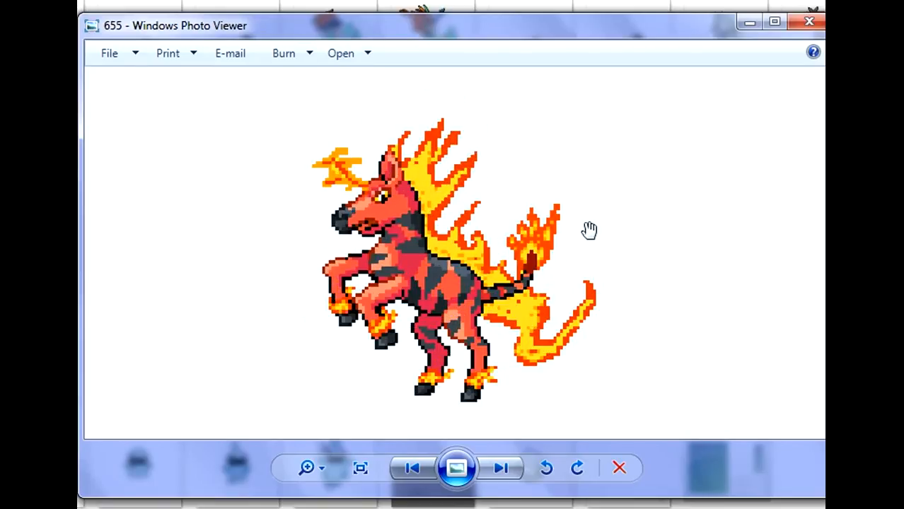
# View sprites 656, 657 and the one that follows, enlarging each to examine its details.
pyautogui.click(501, 472)
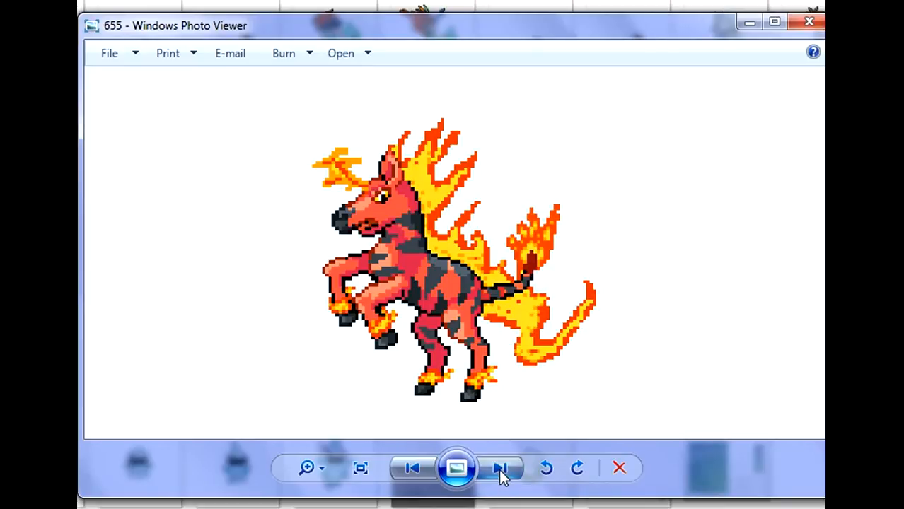
pyautogui.scroll(3, 469, 289)
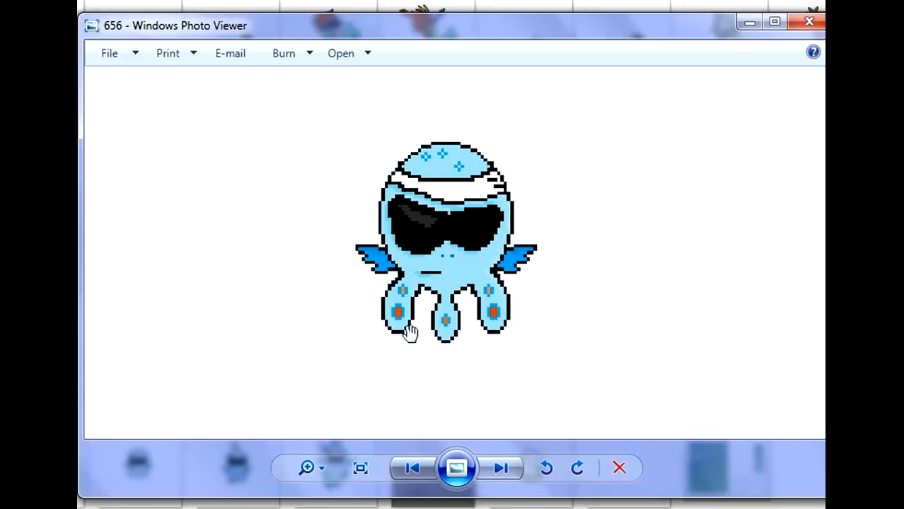
pyautogui.click(512, 470)
pyautogui.scroll(3, 481, 327)
pyautogui.scroll(-2, 496, 396)
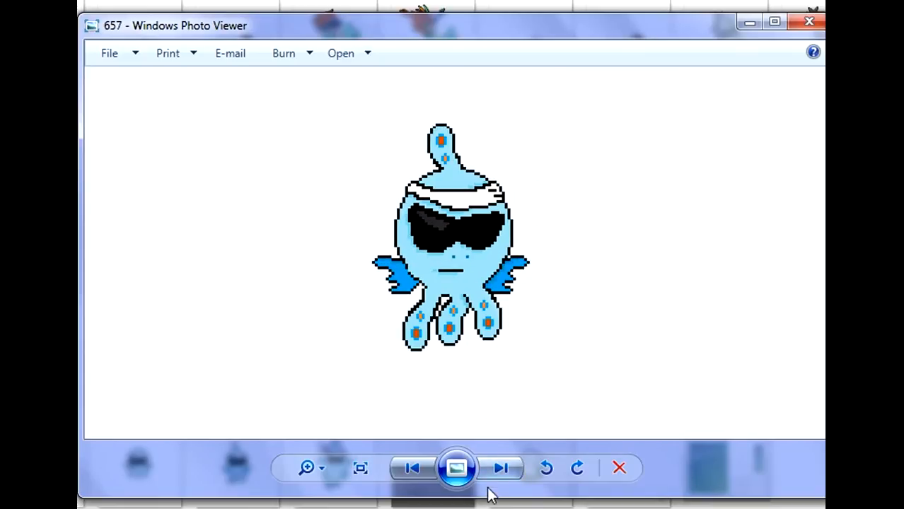
pyautogui.click(501, 468)
pyautogui.scroll(3, 503, 347)
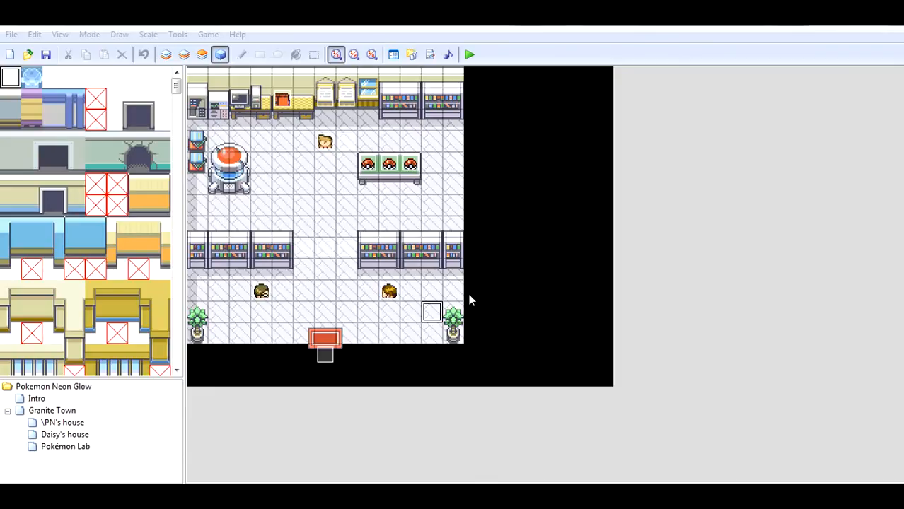
# Switch to the map editor, open the Pokémon Lab's Controlling event and review the conditions and commands on its four pages.
pyautogui.doubleClick(343, 145)
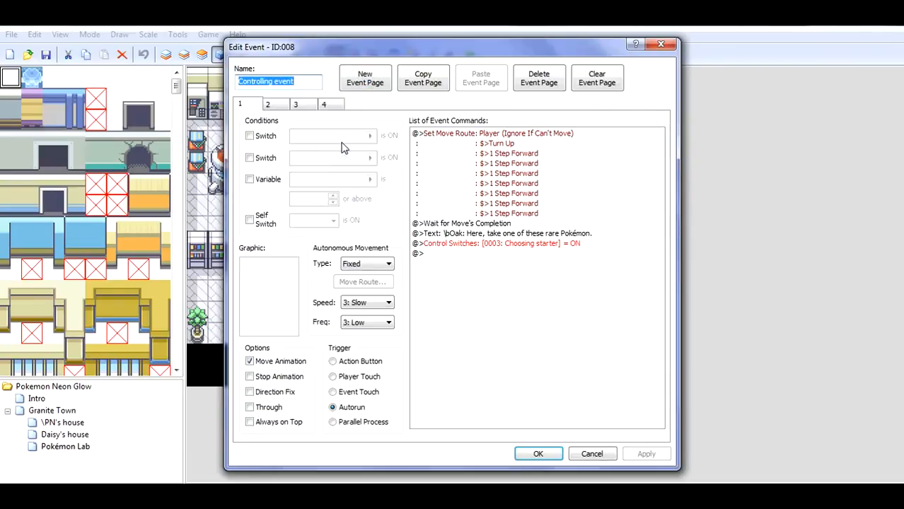
pyautogui.click(281, 105)
pyautogui.click(306, 104)
pyautogui.click(321, 104)
pyautogui.click(240, 105)
pyautogui.click(268, 105)
pyautogui.click(296, 105)
pyautogui.click(323, 105)
pyautogui.click(259, 105)
pyautogui.click(295, 105)
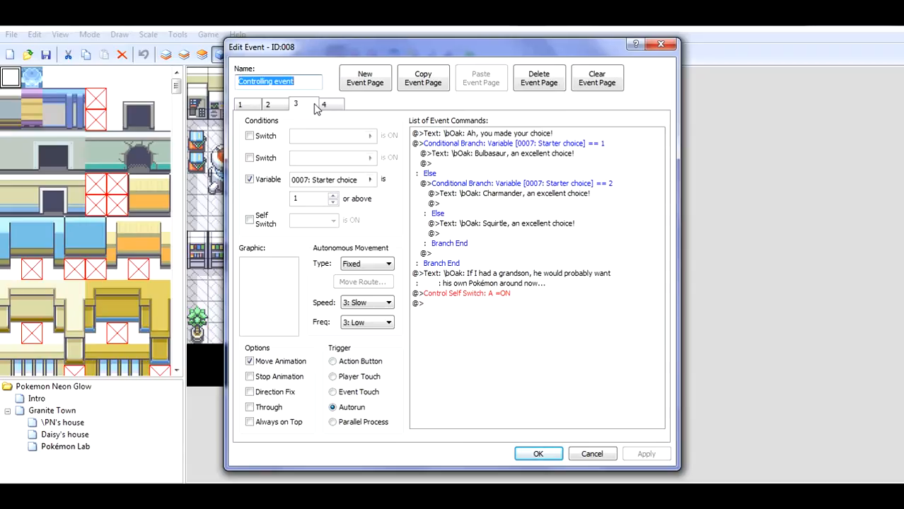
pyautogui.click(321, 105)
pyautogui.click(249, 106)
pyautogui.click(276, 105)
pyautogui.click(307, 106)
pyautogui.click(327, 107)
pyautogui.click(304, 106)
pyautogui.click(277, 105)
pyautogui.click(294, 106)
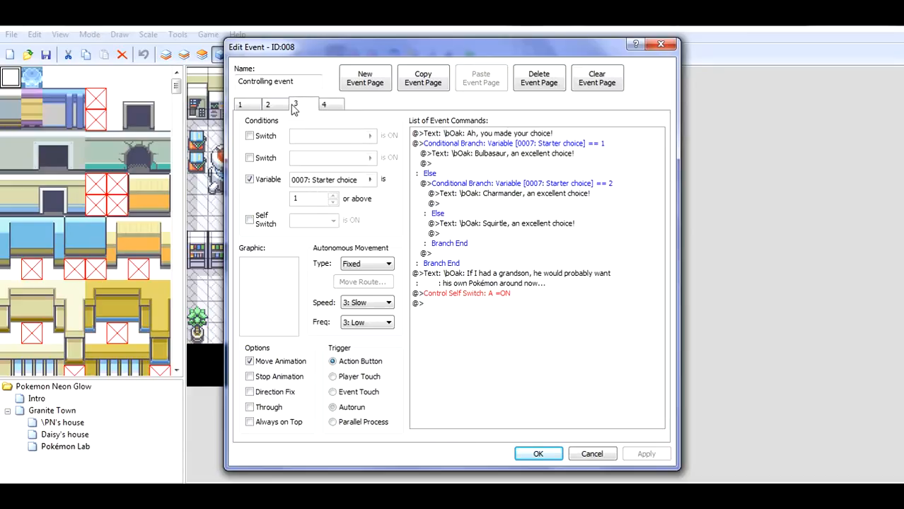
# On event page 3, set the Pokémon named in the message for starter choice 1 to KeeWee.
pyautogui.click(497, 155)
pyautogui.rightClick(497, 155)
pyautogui.click(520, 180)
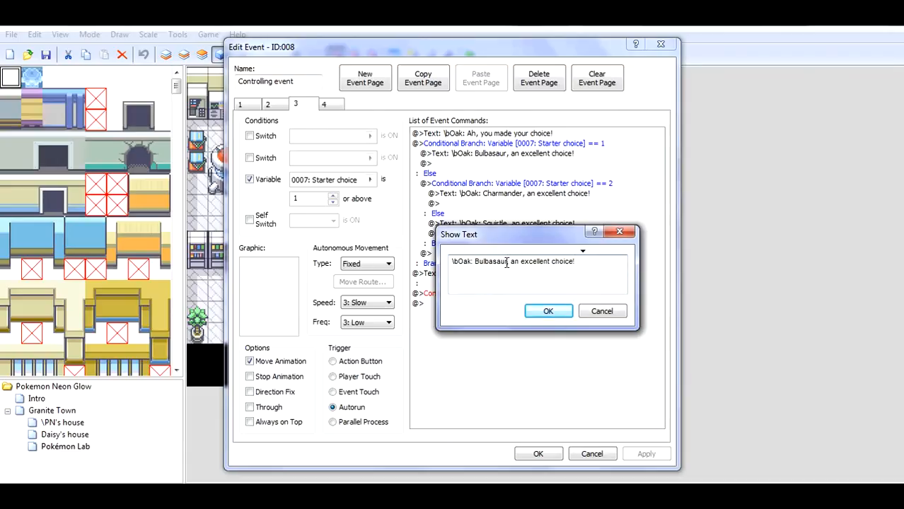
pyautogui.press('BackSpace')
pyautogui.press('BackSpace')
pyautogui.press('BackSpace')
pyautogui.press('BackSpace')
pyautogui.press('BackSpace')
pyautogui.press('BackSpace')
pyautogui.press('BackSpace')
pyautogui.press('BackSpace')
pyautogui.press('BackSpace')
pyautogui.press('BackSpace')
pyautogui.write('KeeWee')
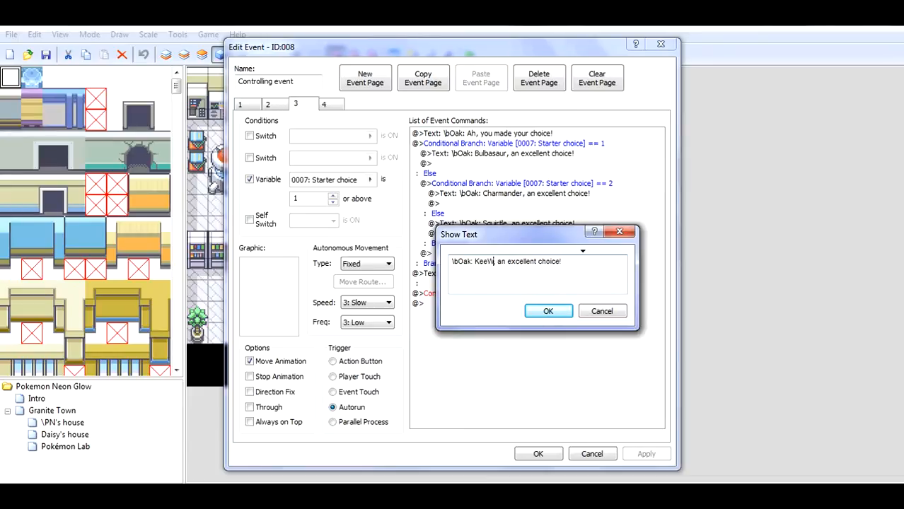
pyautogui.click(546, 311)
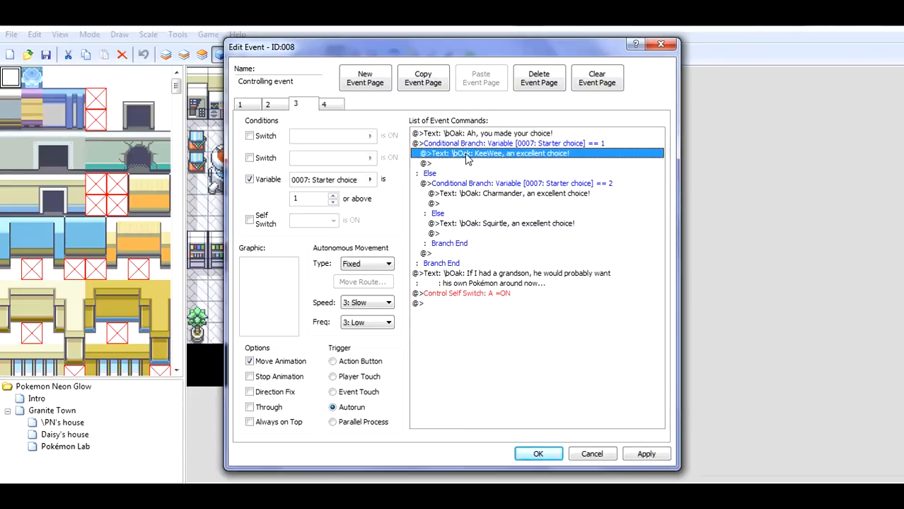
# Set the speaker of the KeeWee message to Spruce.
pyautogui.rightClick(467, 160)
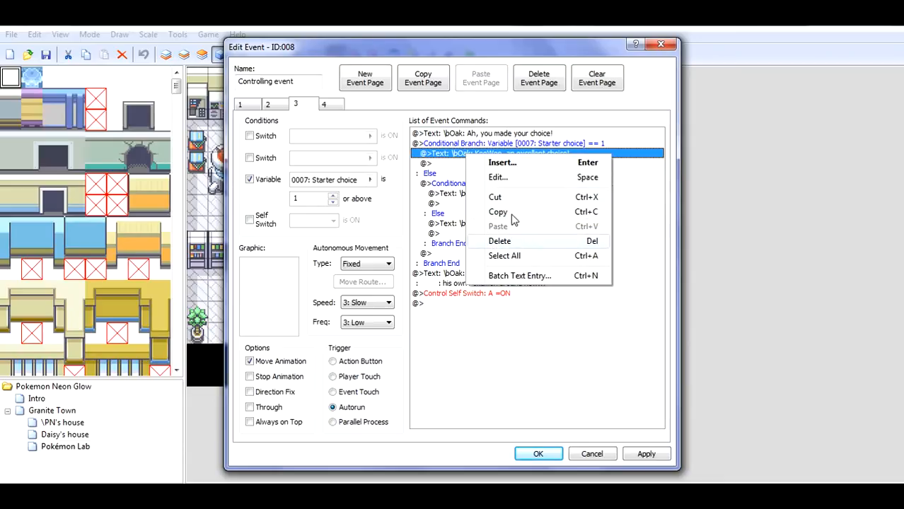
pyautogui.click(500, 177)
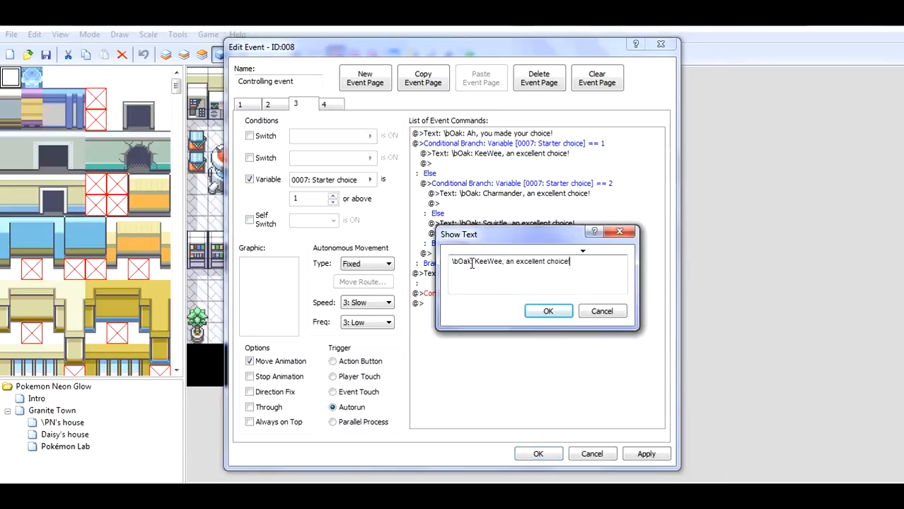
pyautogui.press('BackSpace')
pyautogui.press('BackSpace')
pyautogui.press('BackSpace')
pyautogui.press('BackSpace')
pyautogui.write('Spruce')
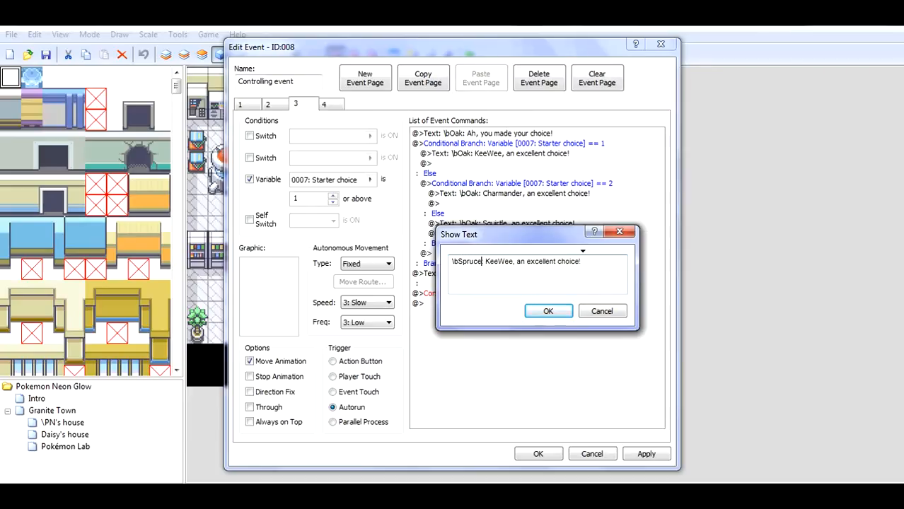
pyautogui.click(555, 318)
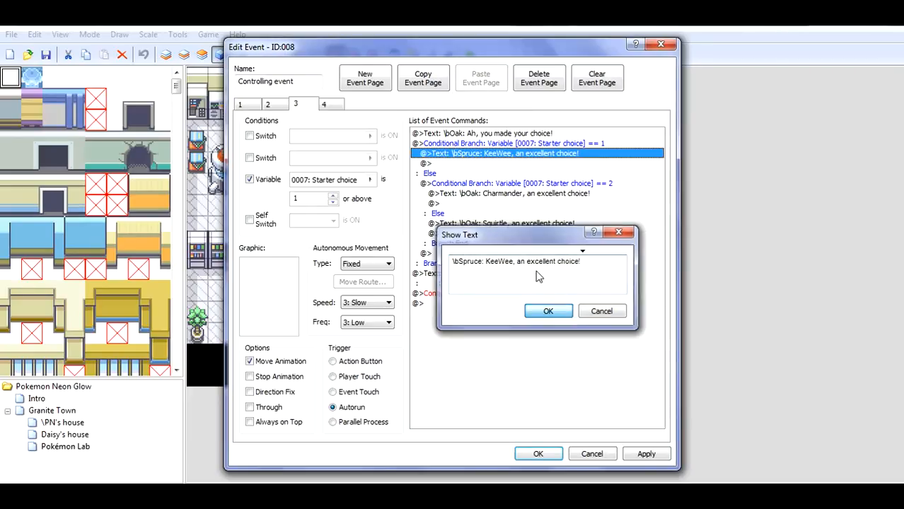
# Set the speaker of the opening "Ah, you made your choice!" message to Spruce.
pyautogui.click(463, 136)
pyautogui.rightClick(463, 136)
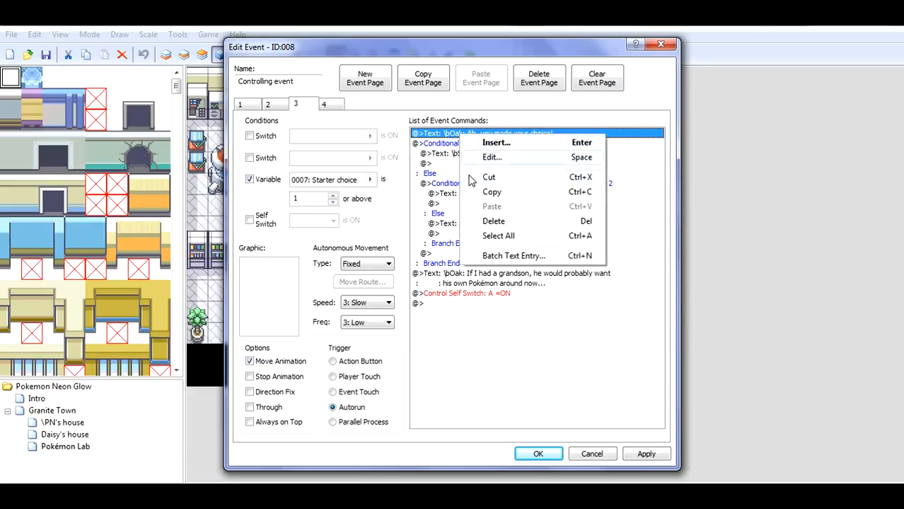
pyautogui.click(493, 157)
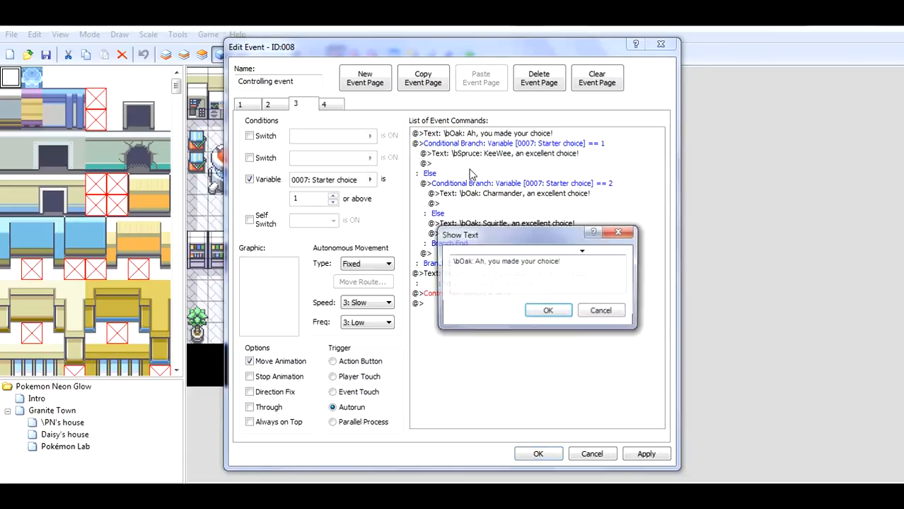
pyautogui.press('BackSpace')
pyautogui.press('BackSpace')
pyautogui.press('BackSpace')
pyautogui.write('Spruce:')
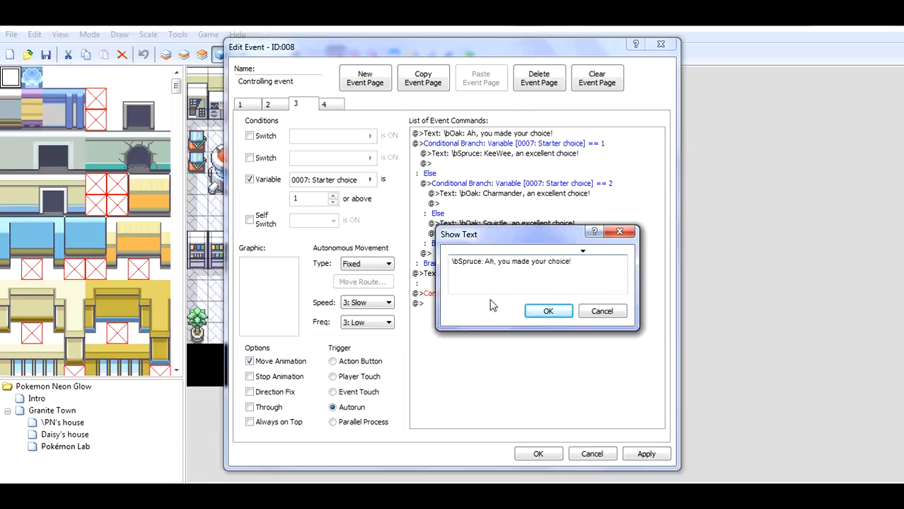
pyautogui.click(548, 311)
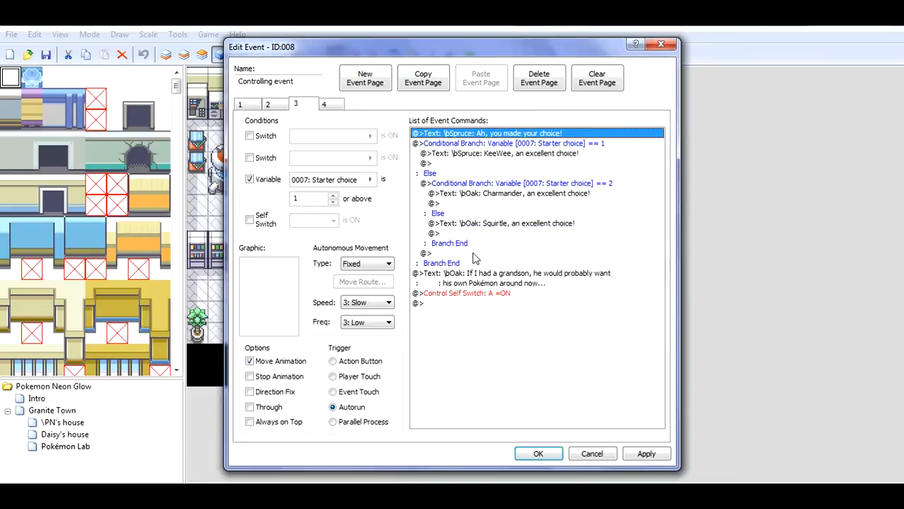
# Open the message for starter choice 2 and set its speaker to Spruce.
pyautogui.click(464, 225)
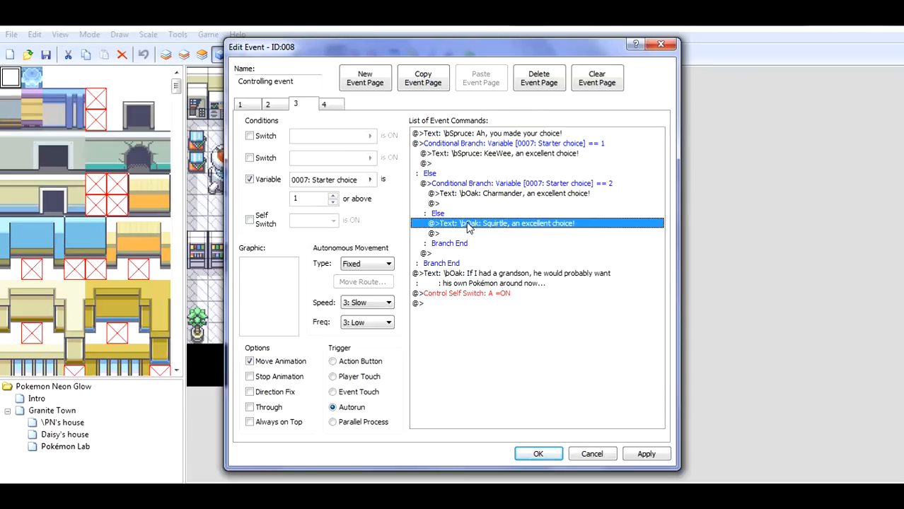
pyautogui.click(470, 195)
pyautogui.rightClick(468, 193)
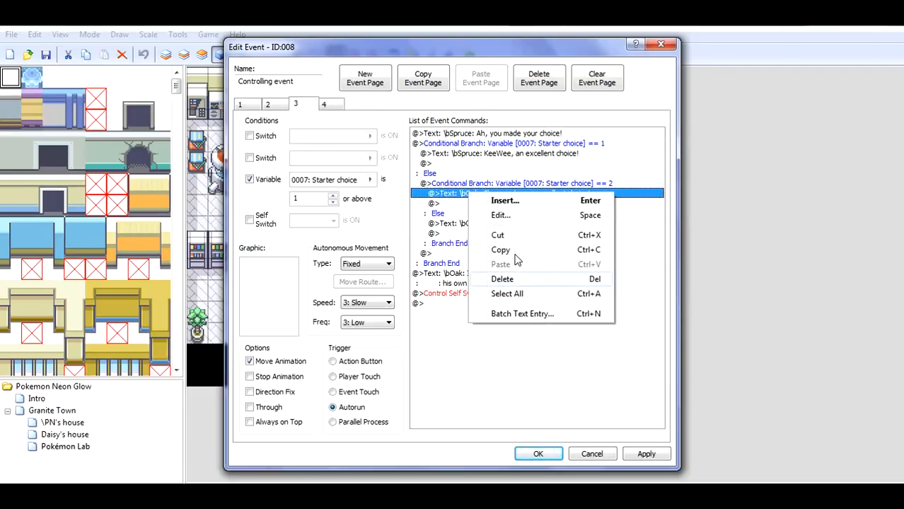
pyautogui.click(501, 215)
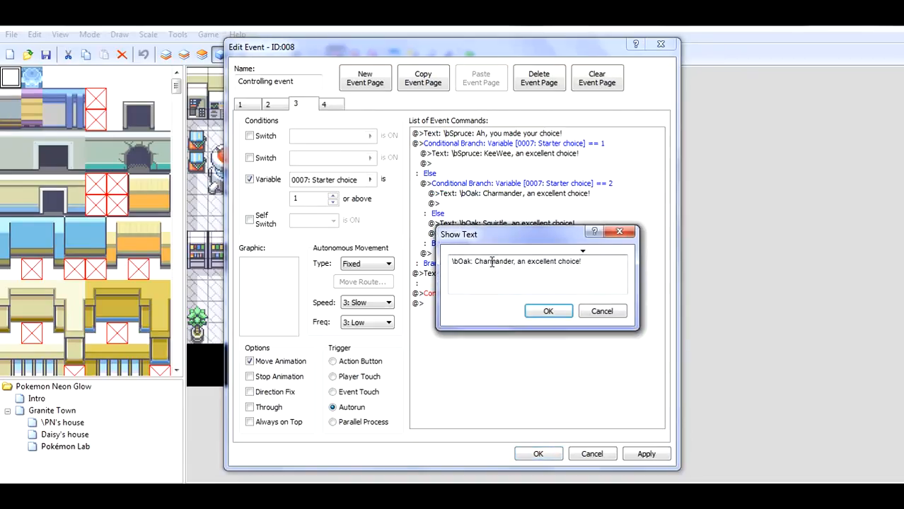
pyautogui.press('BackSpace')
pyautogui.press('BackSpace')
pyautogui.press('BackSpace')
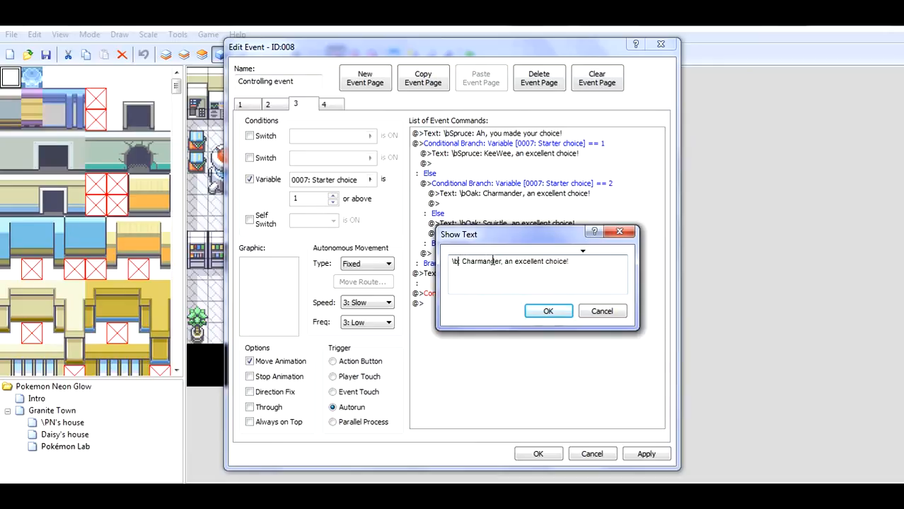
pyautogui.write('Spruc')
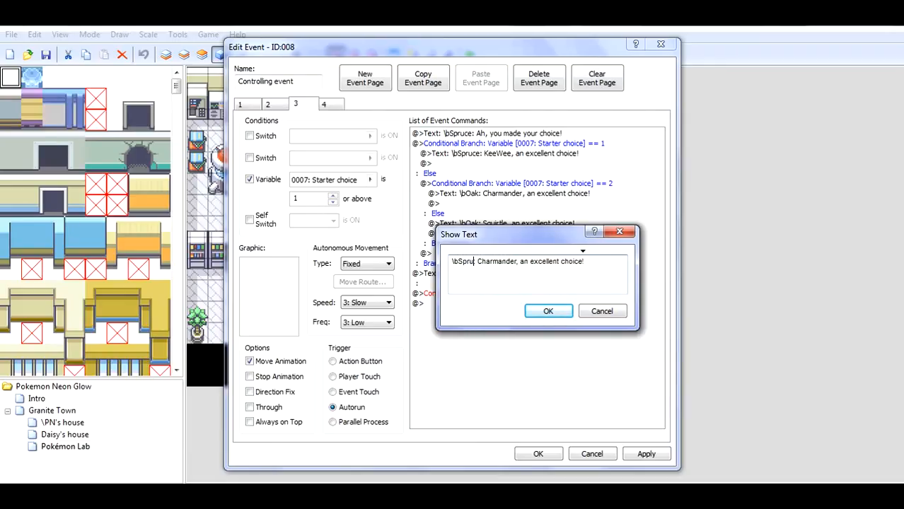
pyautogui.write('e:')
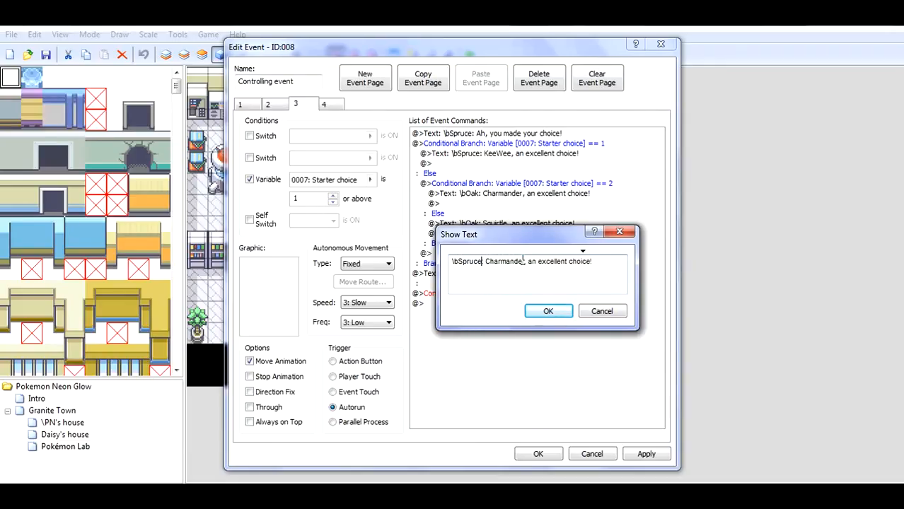
# Set the Pokémon named in the message for starter choice 2 to Zflare and accept the edited text.
pyautogui.press('BackSpace')
pyautogui.press('BackSpace')
pyautogui.press('BackSpace')
pyautogui.press('BackSpace')
pyautogui.press('BackSpace')
pyautogui.press('BackSpace')
pyautogui.press('BackSpace')
pyautogui.press('BackSpace')
pyautogui.press('BackSpace')
pyautogui.press('BackSpace')
pyautogui.press('BackSpace')
pyautogui.write('Zflare')
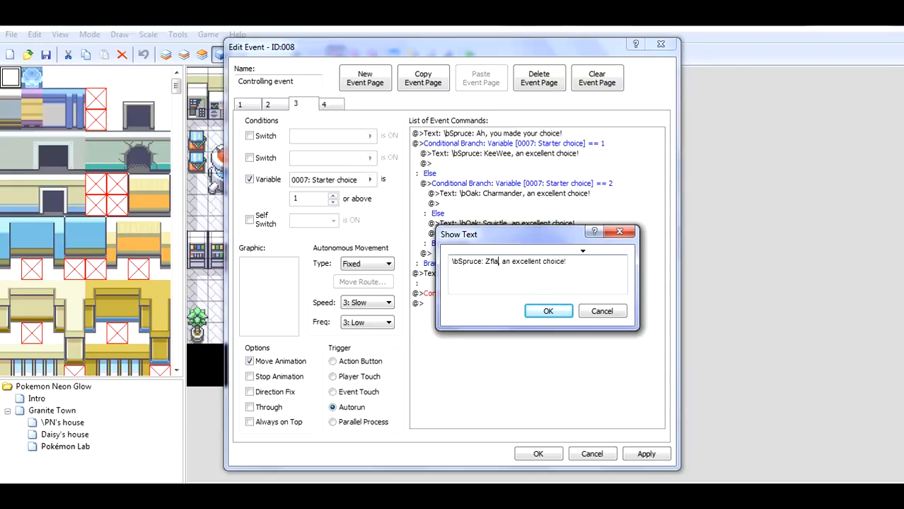
pyautogui.click(548, 311)
# Open the message in the last Else branch for editing and set its speaker to Spruce.
pyautogui.click(479, 224)
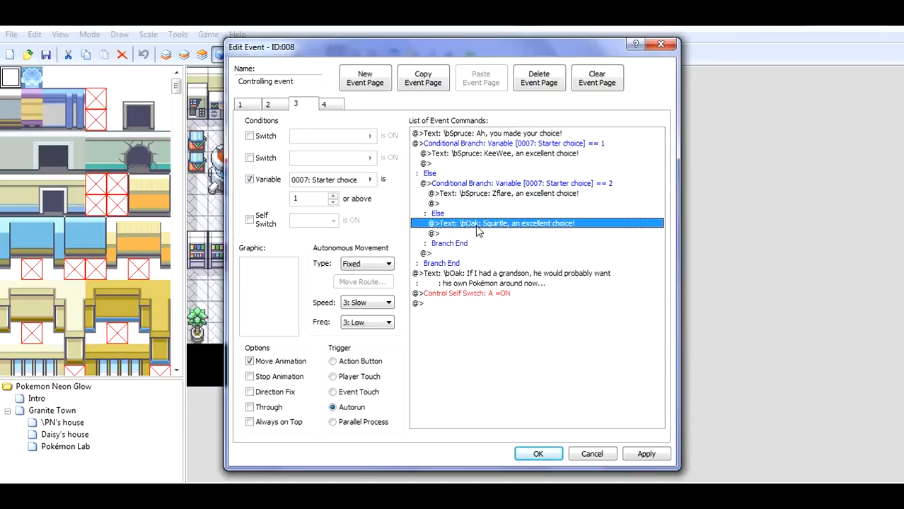
pyautogui.rightClick(478, 231)
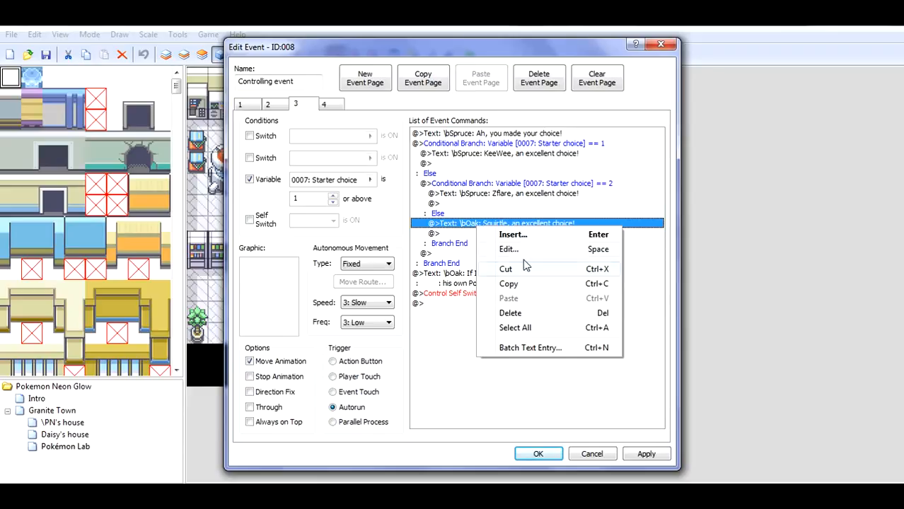
pyautogui.click(508, 247)
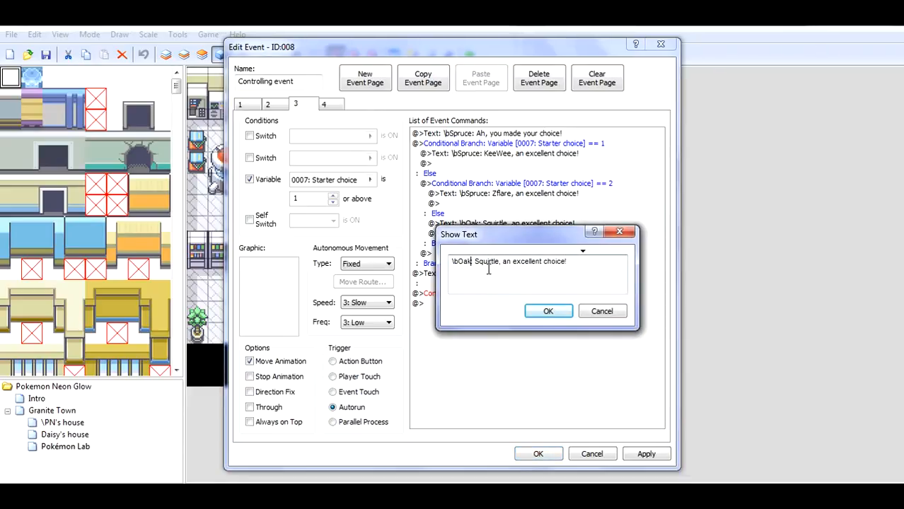
pyautogui.press('BackSpace')
pyautogui.press('BackSpace')
pyautogui.press('BackSpace')
pyautogui.write('Spruce')
# Set the Pokémon named in the last Else branch's message to Octoocool and accept the edited text.
pyautogui.press('BackSpace')
pyautogui.press('BackSpace')
pyautogui.press('BackSpace')
pyautogui.press('BackSpace')
pyautogui.press('BackSpace')
pyautogui.press('BackSpace')
pyautogui.press('BackSpace')
pyautogui.press('BackSpace')
pyautogui.press('BackSpace')
pyautogui.write('Octoocoo')
pyautogui.press('BackSpace')
pyautogui.press('Delete')
pyautogui.click(559, 316)
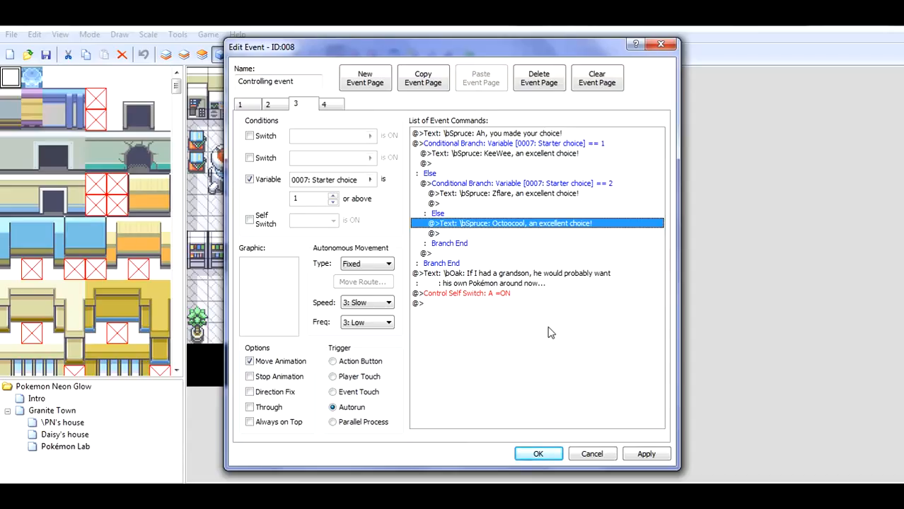
# Delete the message about Oak's grandson wanting his own Pokémon from event page 3.
pyautogui.click(505, 282)
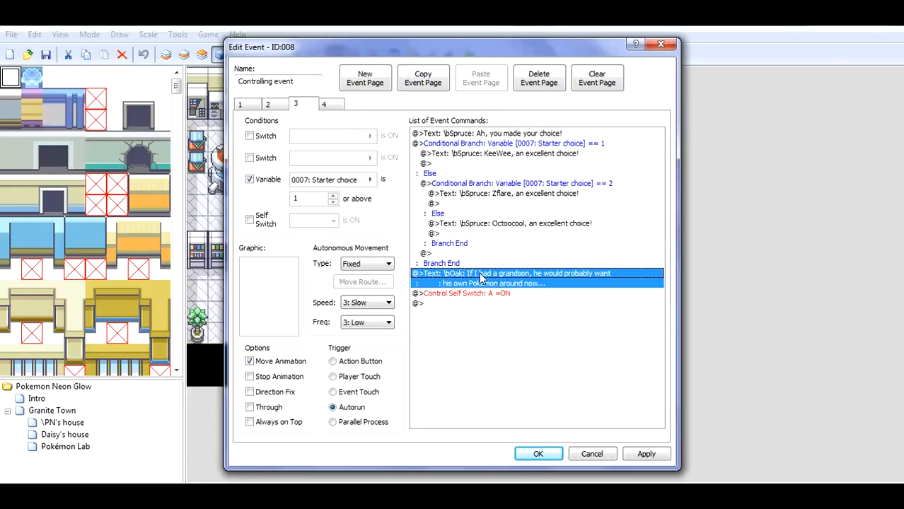
pyautogui.rightClick(480, 277)
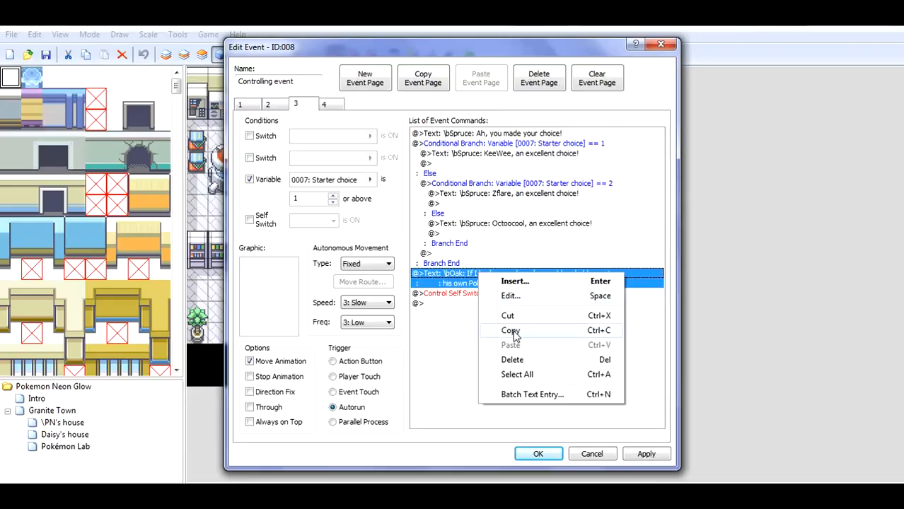
pyautogui.click(512, 360)
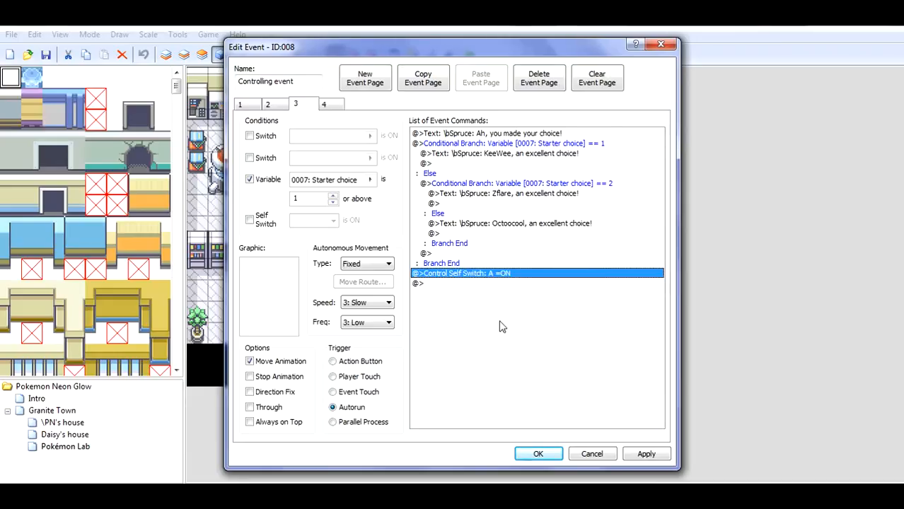
pyautogui.press('Down')
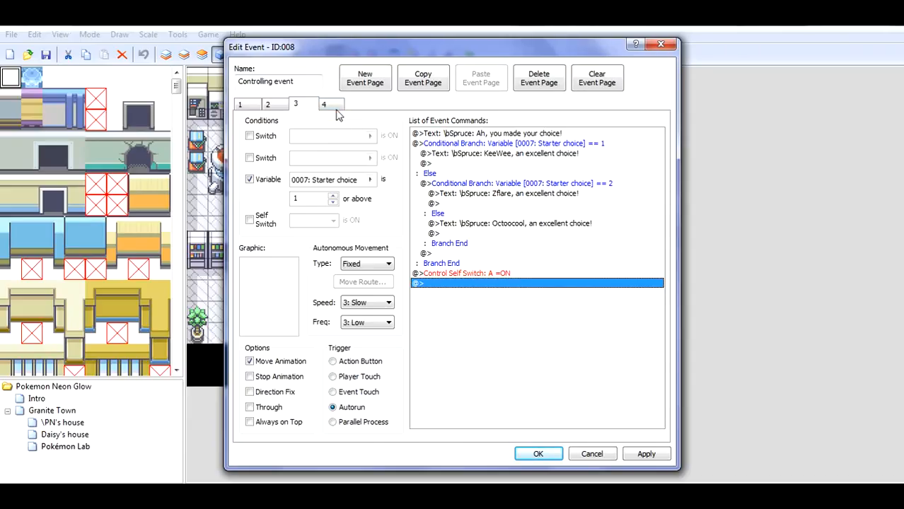
# Check event pages 4, 3 and 2 in turn for remaining commands to edit.
pyautogui.click(332, 107)
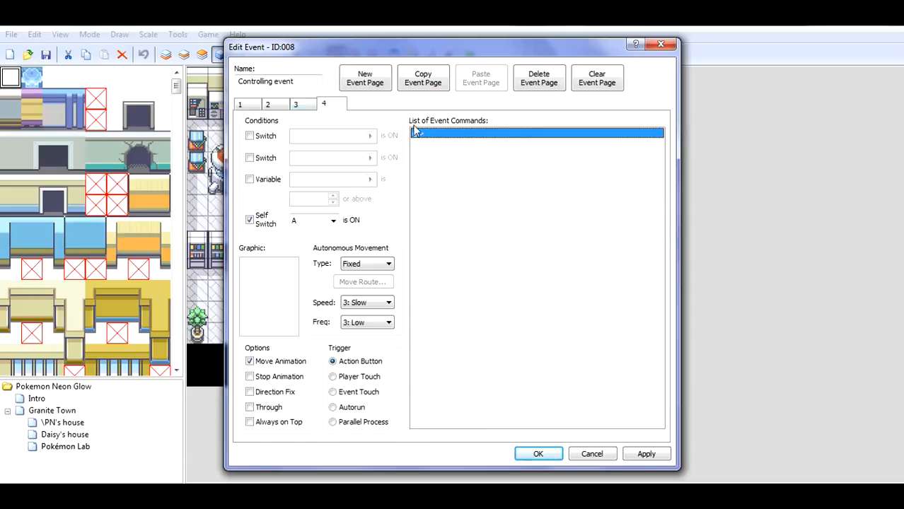
pyautogui.click(297, 105)
pyautogui.click(270, 105)
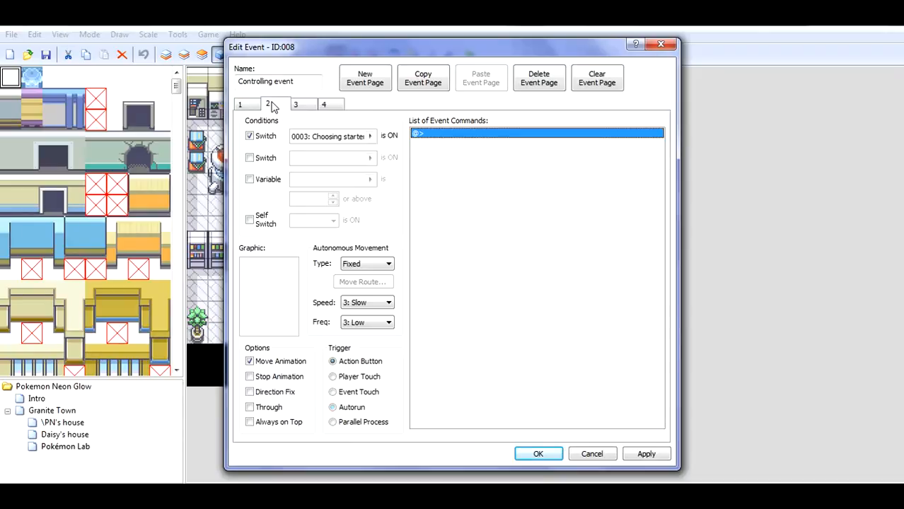
# Examine the commands on pages 2, 3 and 4 of the controlling event, ending on page 1.
pyautogui.click(299, 104)
pyautogui.click(324, 104)
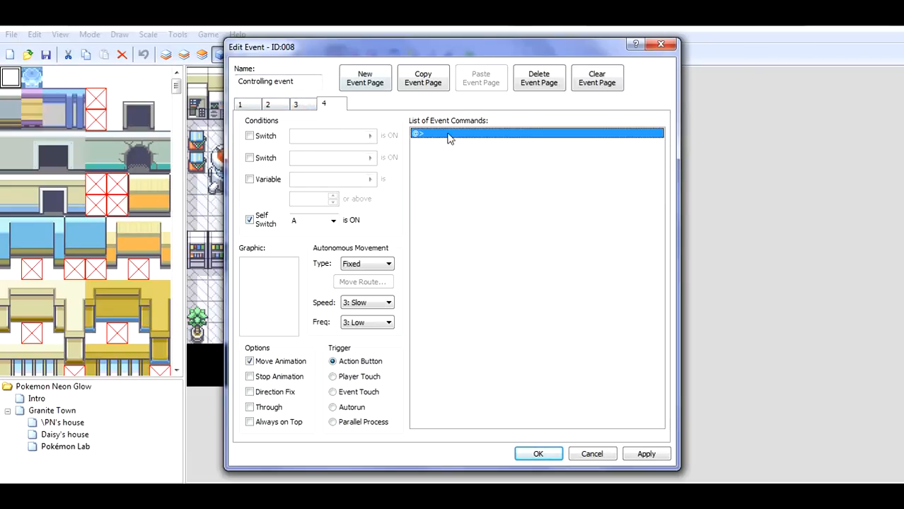
pyautogui.click(295, 105)
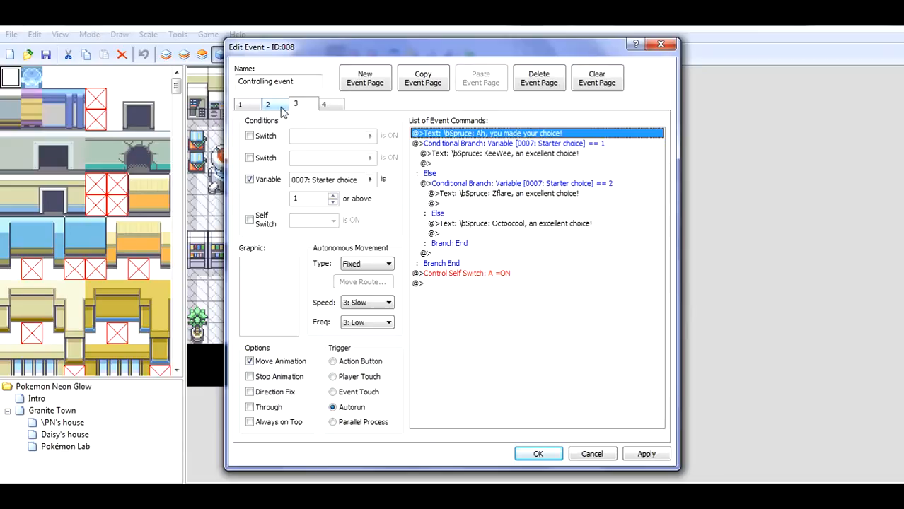
pyautogui.click(269, 105)
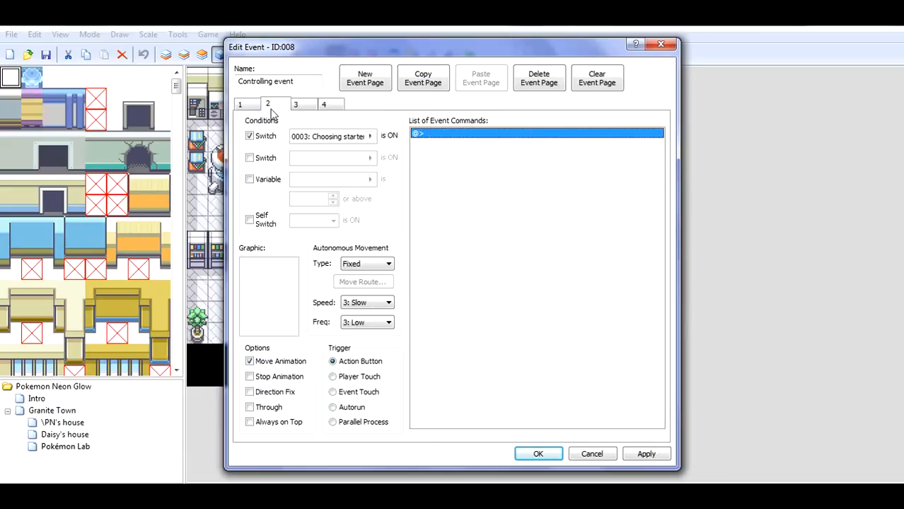
pyautogui.click(300, 109)
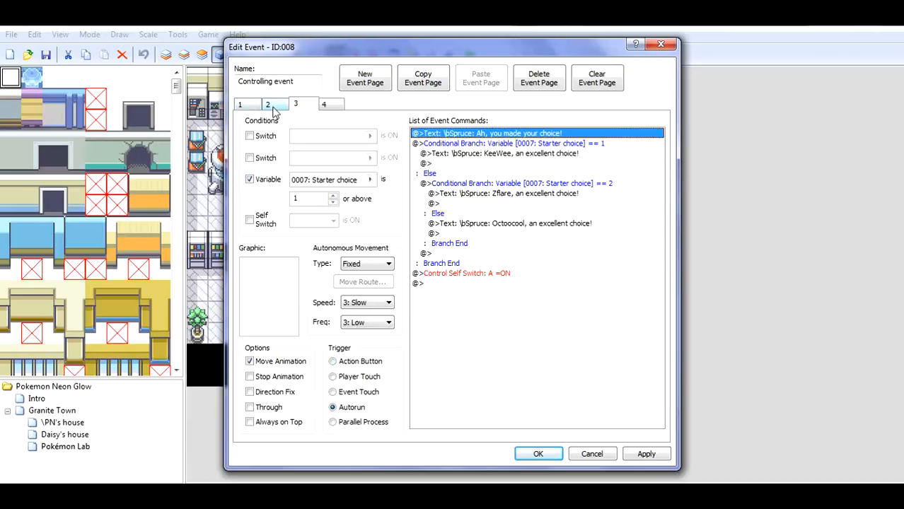
pyautogui.click(274, 107)
pyautogui.click(297, 109)
pyautogui.click(268, 107)
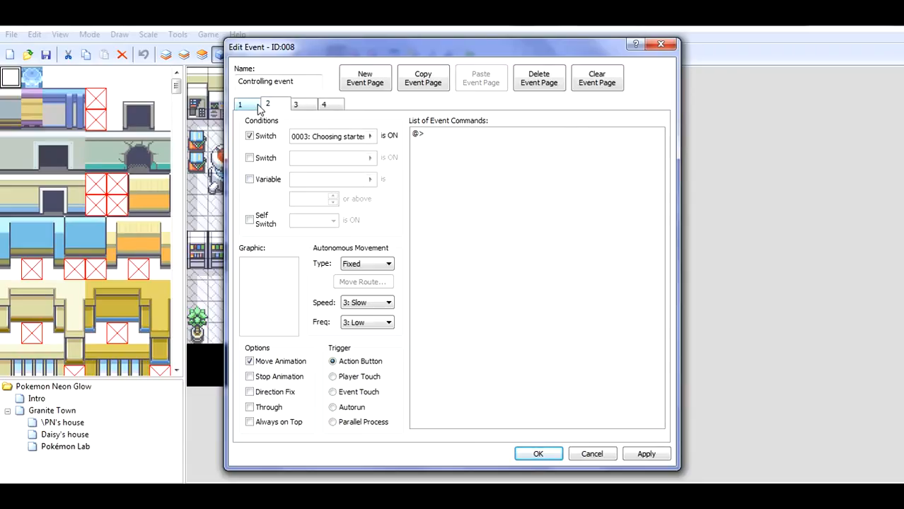
pyautogui.click(259, 106)
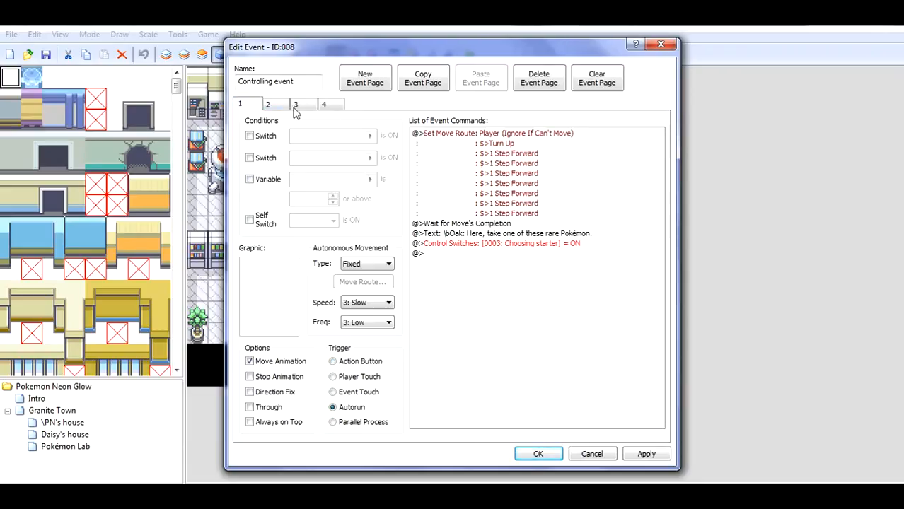
pyautogui.click(476, 234)
pyautogui.rightClick(458, 236)
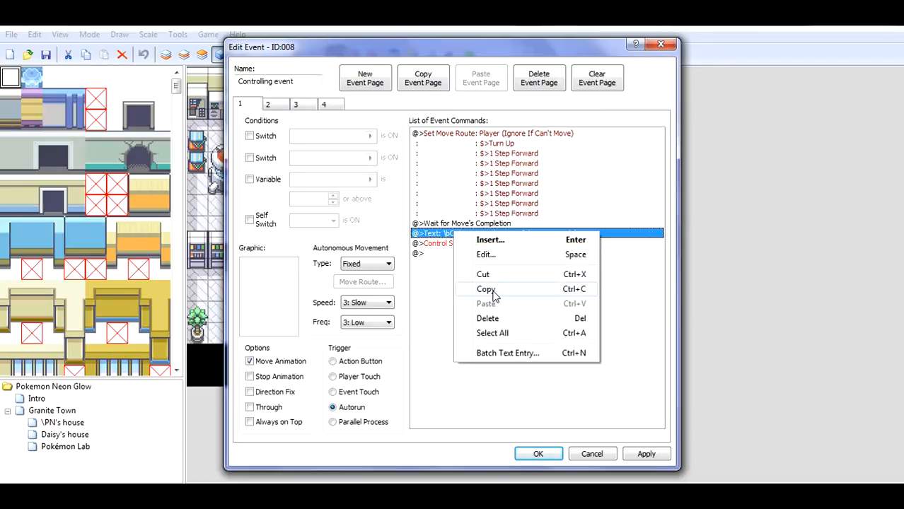
pyautogui.click(512, 241)
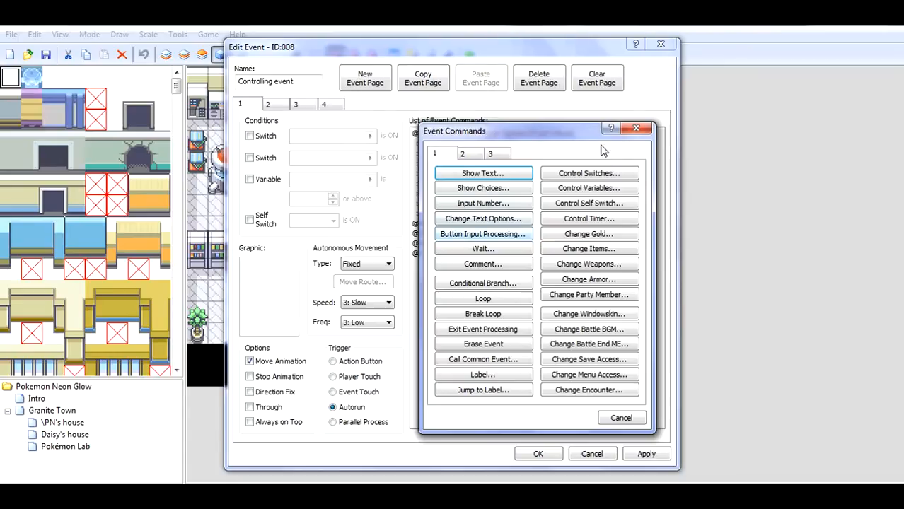
pyautogui.click(637, 128)
# Open page 1's message offering the rare Pokémon for editing and change its speaker to Spruce.
pyautogui.rightClick(484, 240)
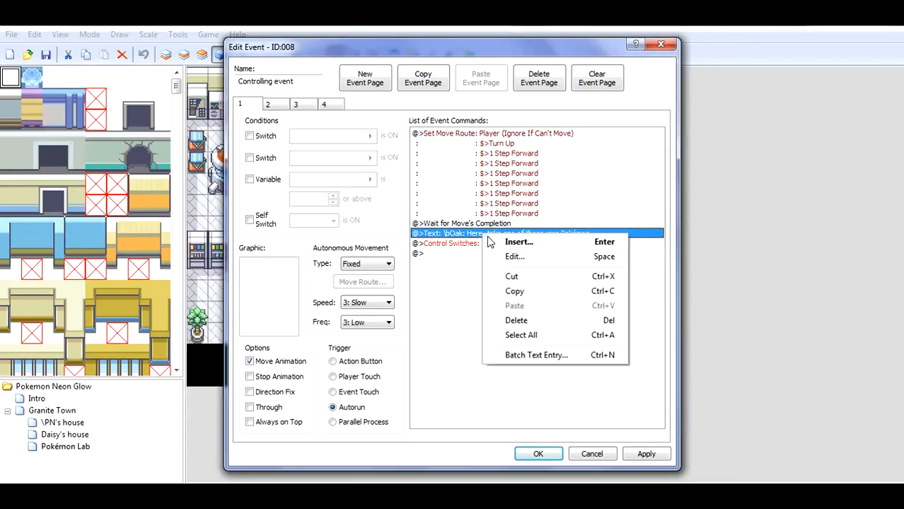
pyautogui.click(511, 255)
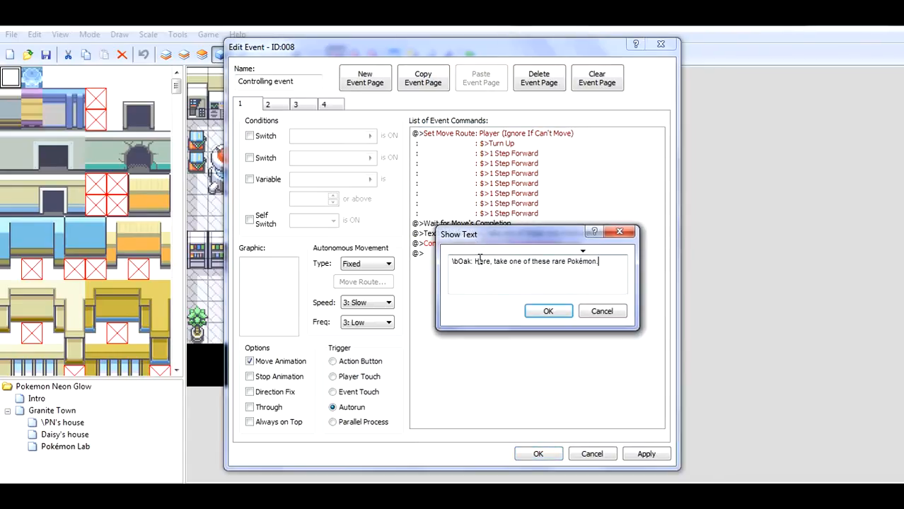
pyautogui.press('BackSpace')
pyautogui.press('BackSpace')
pyautogui.press('BackSpace')
pyautogui.press('BackSpace')
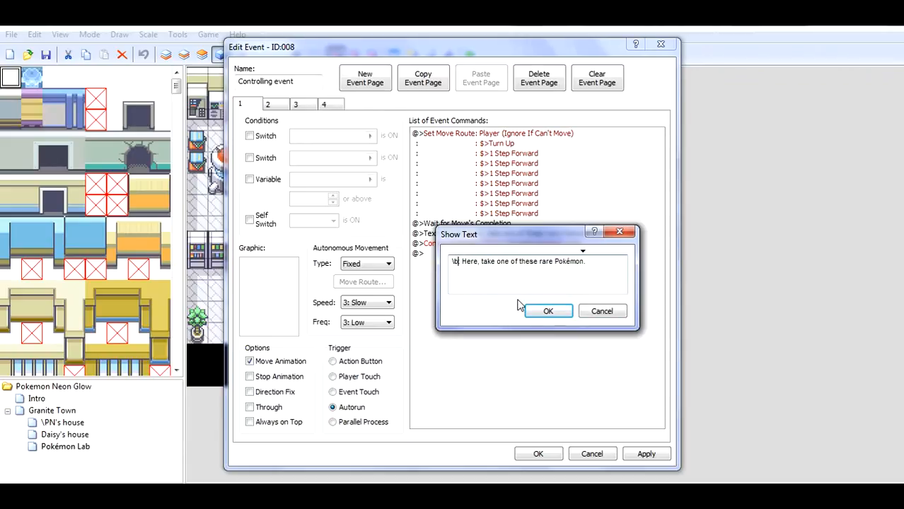
pyautogui.write('Spruce:')
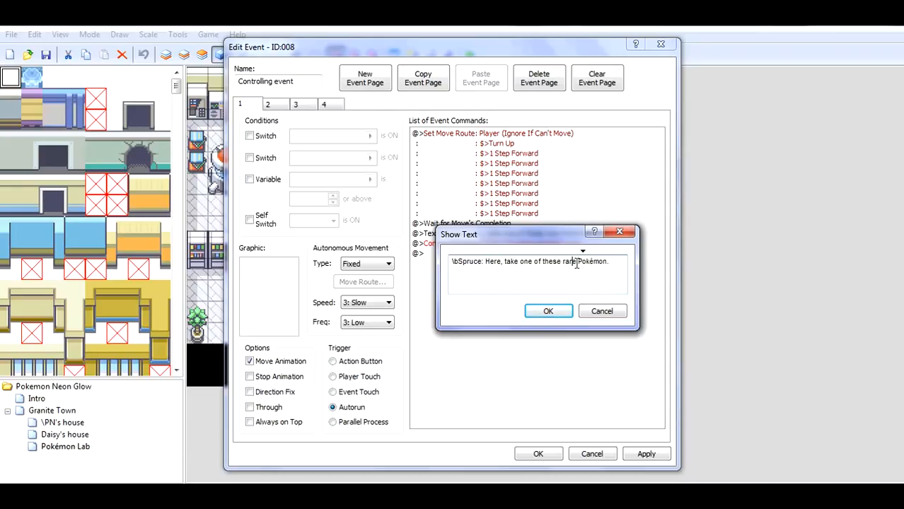
# Replace "rare" with "starter" in the message offering the Pokémon and accept the edited text.
pyautogui.press('BackSpace')
pyautogui.press('BackSpace')
pyautogui.press('BackSpace')
pyautogui.press('BackSpace')
pyautogui.write('starter')
pyautogui.click(554, 311)
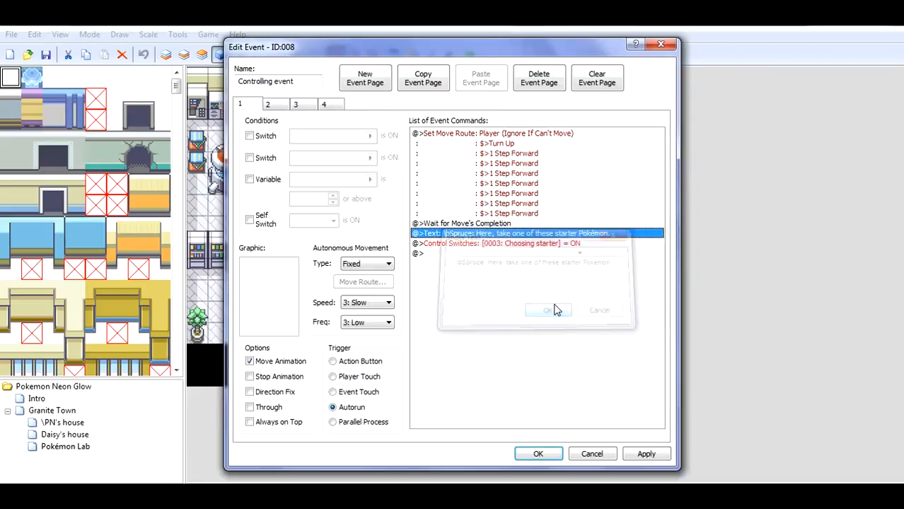
# Recheck event pages 3, 2 and 1, apply the changes and close the controlling event.
pyautogui.click(299, 105)
pyautogui.click(268, 104)
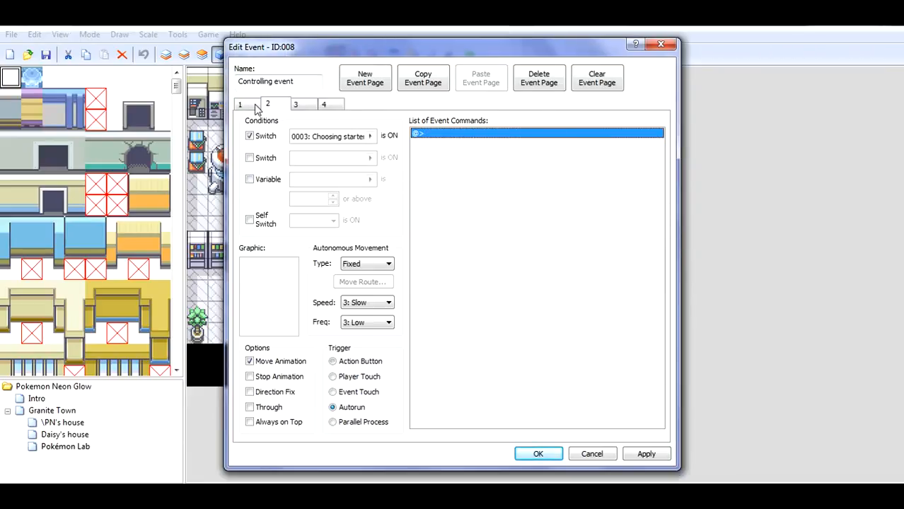
pyautogui.click(240, 105)
pyautogui.click(644, 454)
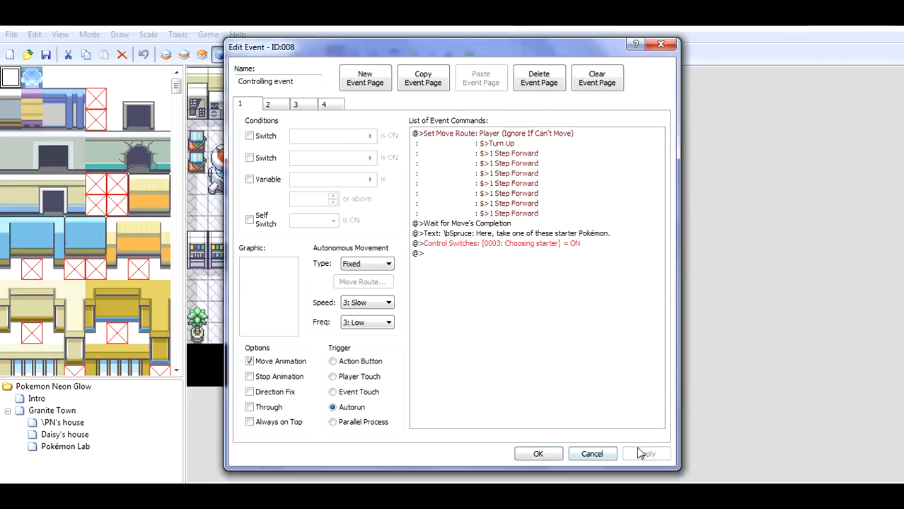
pyautogui.click(538, 454)
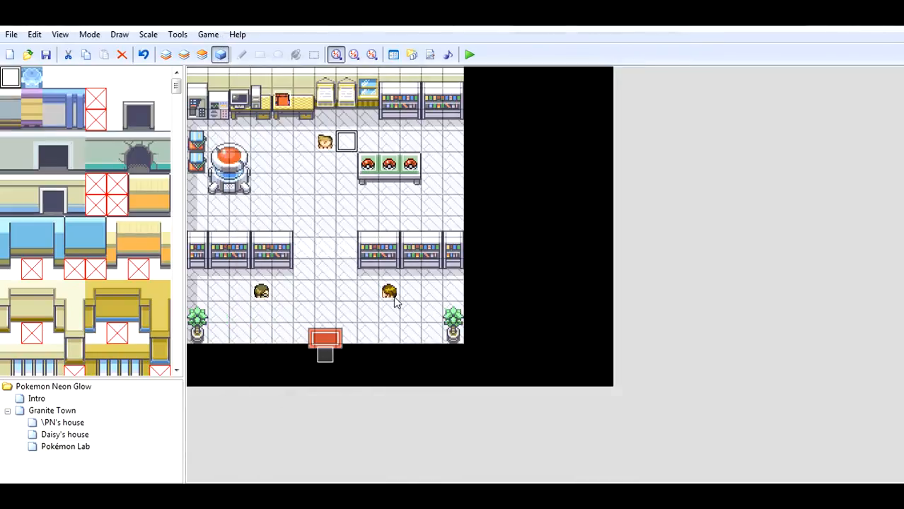
# Open the Professor event in the lab and select its first message about battling to make the Pokémon strong.
pyautogui.doubleClick(325, 142)
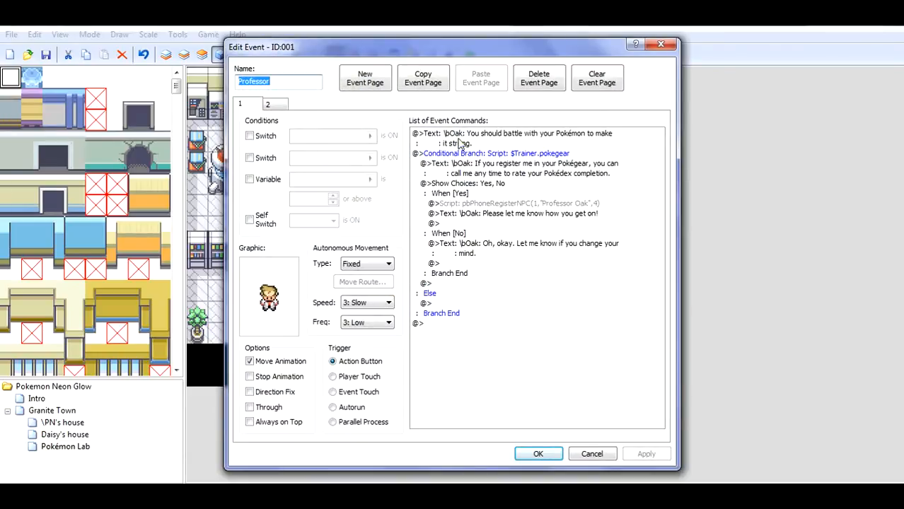
pyautogui.click(464, 134)
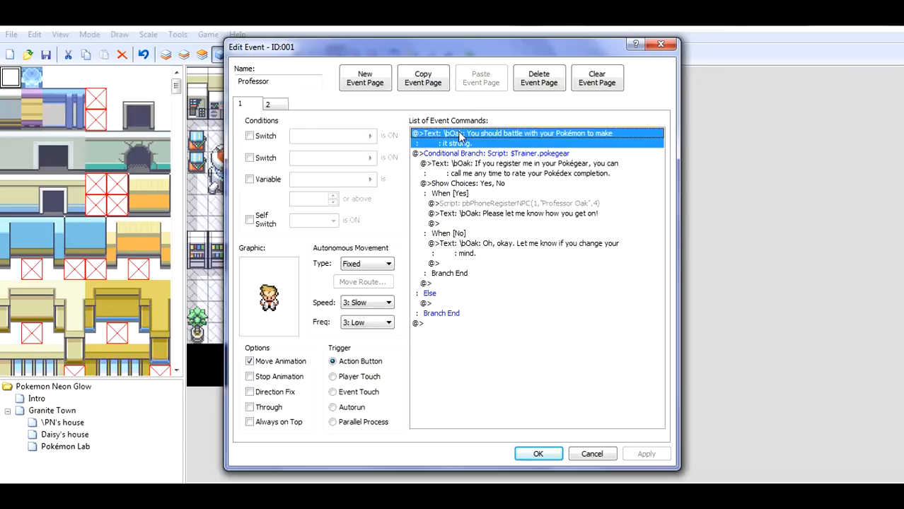
# Change the speaker name in the Professor event's opening battle-advice text from Oak to Spruce, keeping the \b prefix.
pyautogui.rightClick(460, 134)
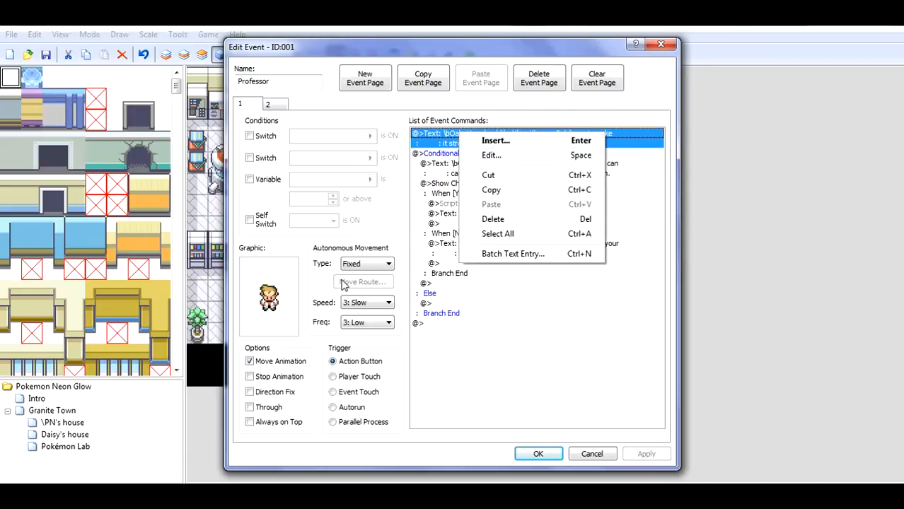
pyautogui.click(305, 113)
pyautogui.rightClick(475, 137)
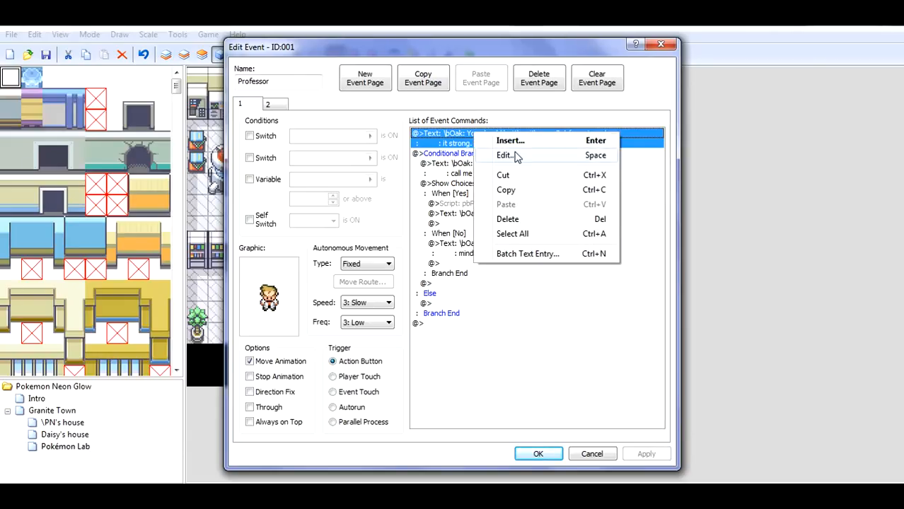
pyautogui.click(514, 155)
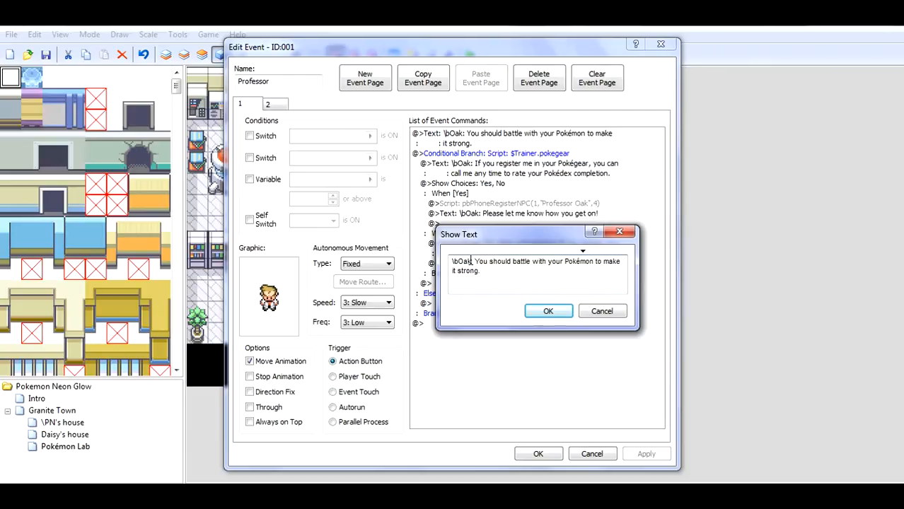
pyautogui.press('BackSpace')
pyautogui.press('BackSpace')
pyautogui.press('BackSpace')
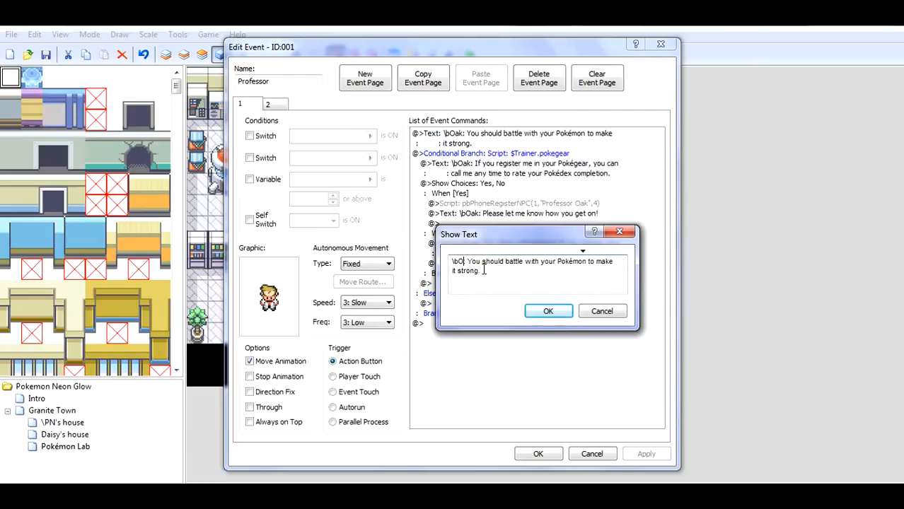
pyautogui.write('Spruce:')
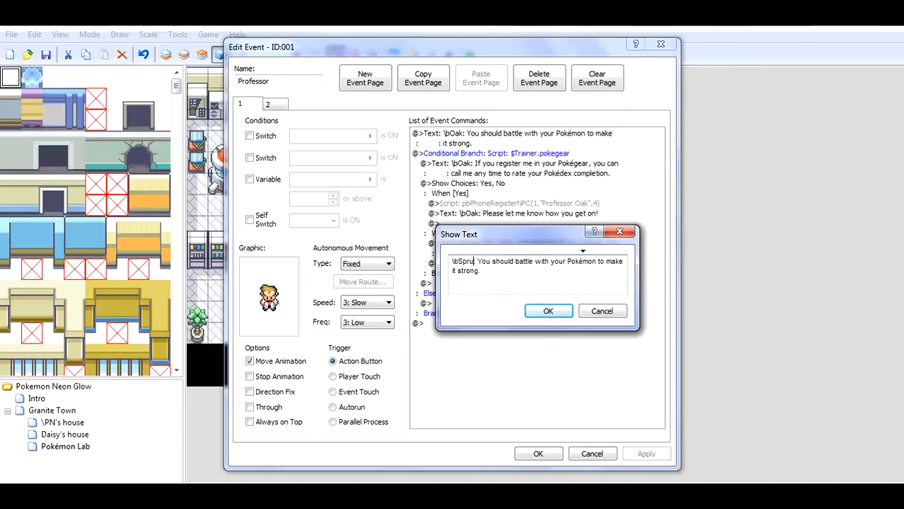
pyautogui.click(549, 312)
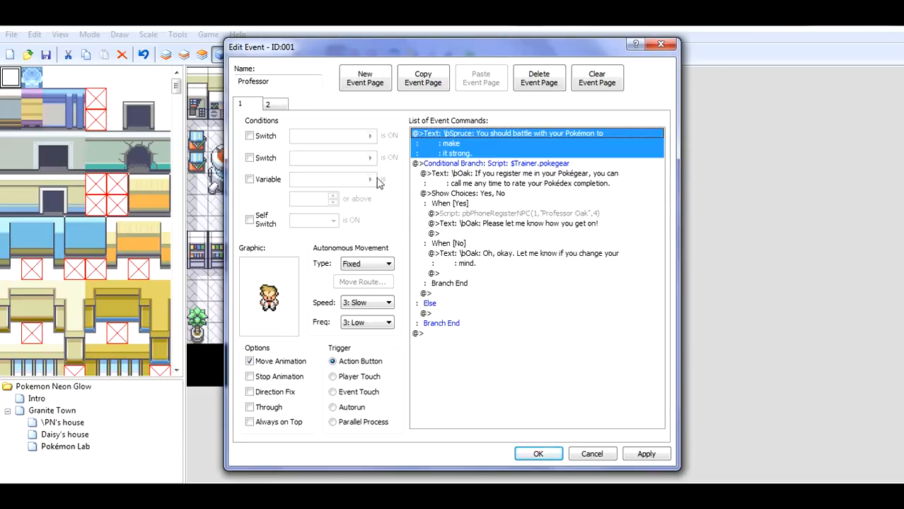
# Replace Oak with Spruce in the Pokégear registration text and remove the line break after "you can".
pyautogui.click(474, 182)
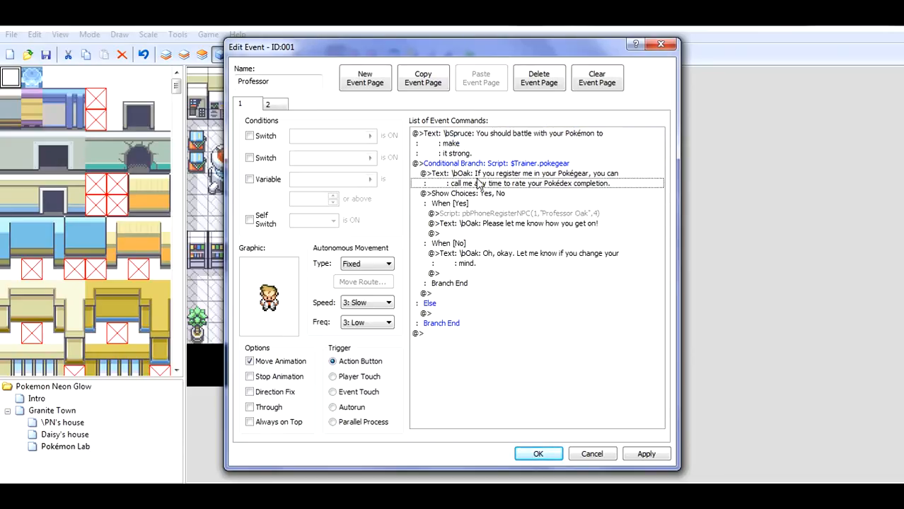
pyautogui.click(520, 147)
pyautogui.click(522, 176)
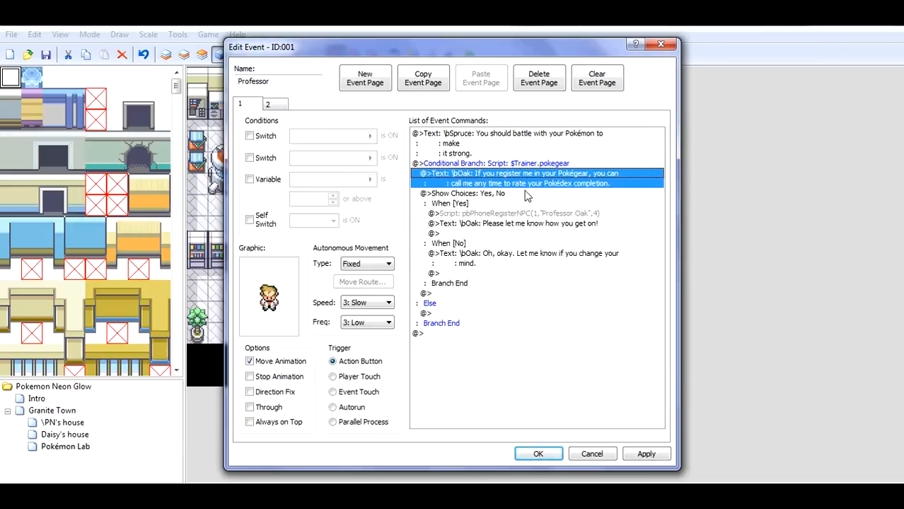
pyautogui.rightClick(478, 184)
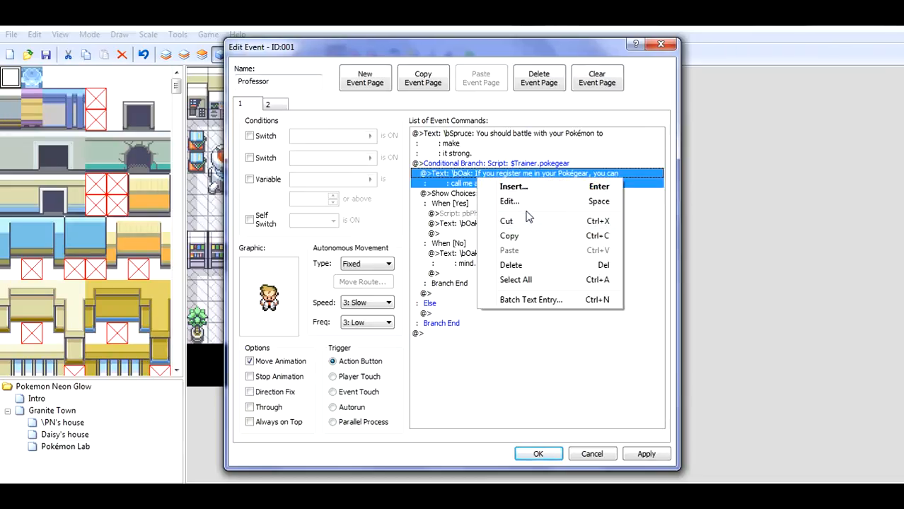
pyautogui.click(509, 202)
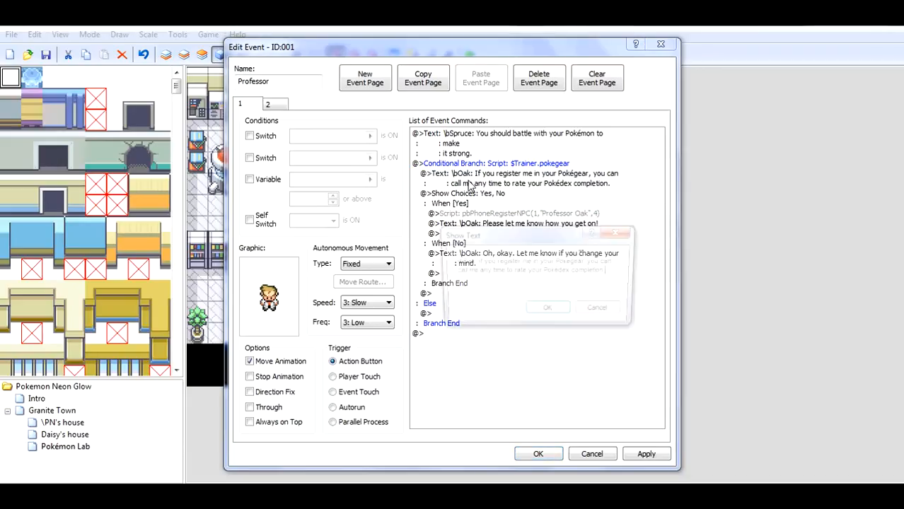
pyautogui.press('BackSpace')
pyautogui.press('BackSpace')
pyautogui.press('BackSpace')
pyautogui.press('BackSpace')
pyautogui.write('Spruce')
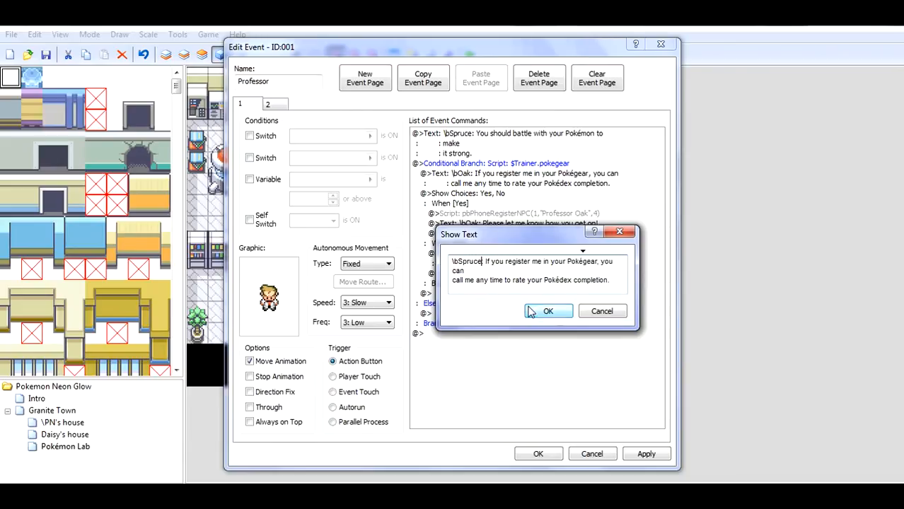
pyautogui.press('BackSpace')
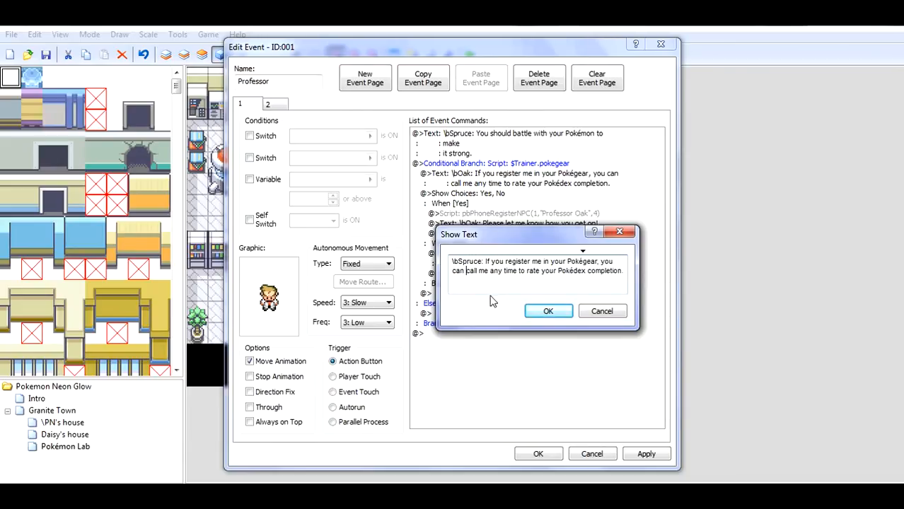
pyautogui.click(547, 312)
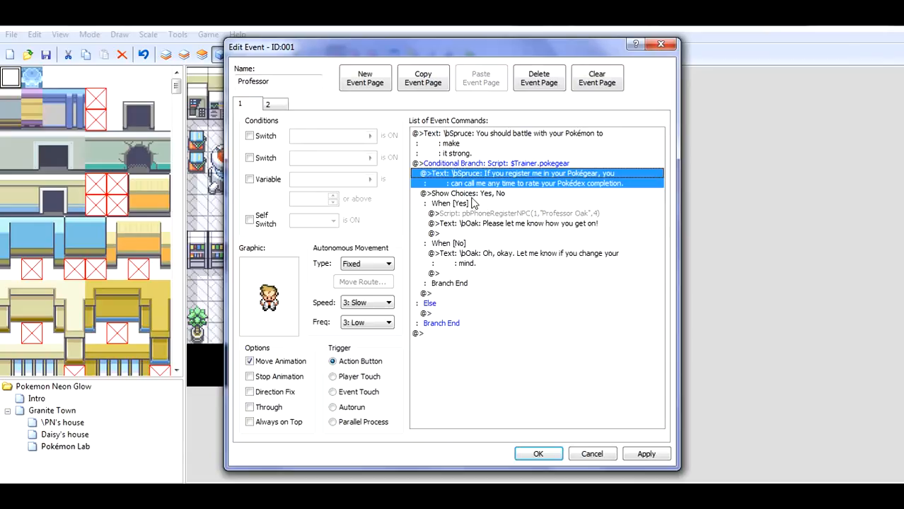
# Change the speaker to Spruce in the Yes branch's "Please let me know how you get on!" text.
pyautogui.keyDown('shift'); pyautogui.click(474, 205); pyautogui.keyUp('shift')
pyautogui.click(523, 313)
pyautogui.click(500, 224)
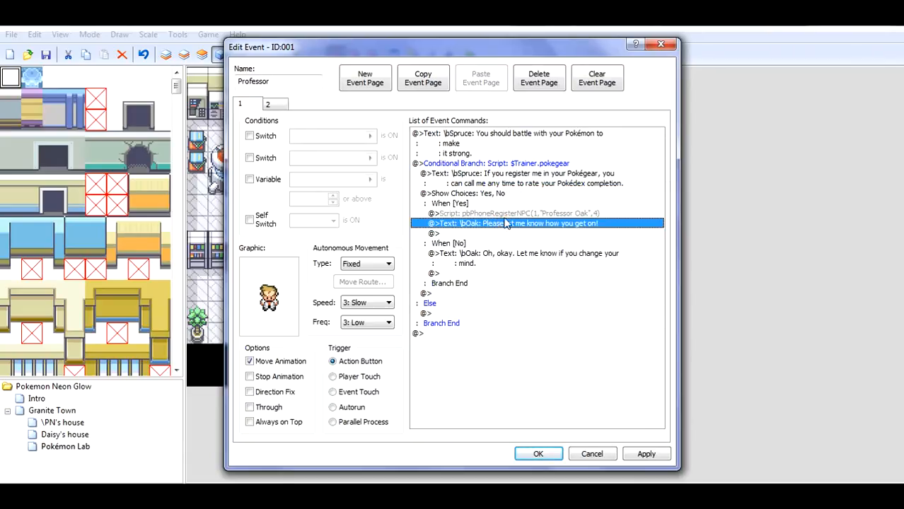
pyautogui.click(512, 213)
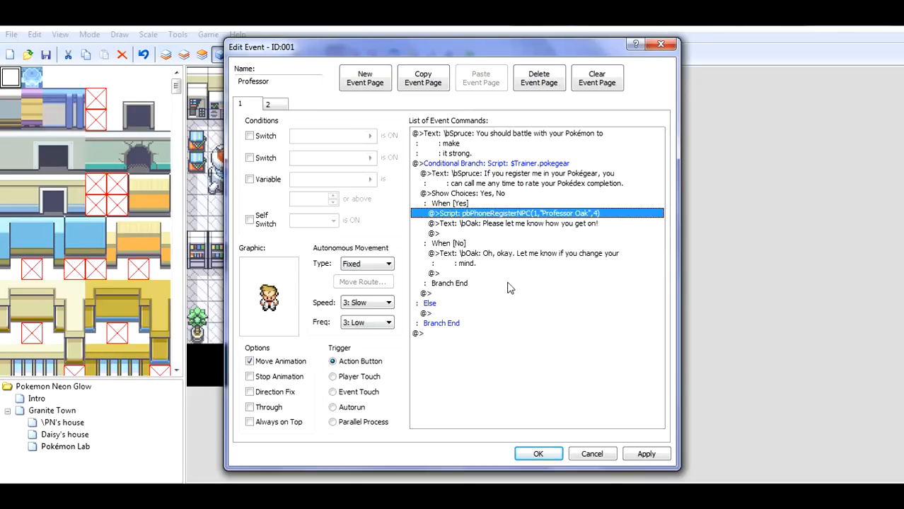
pyautogui.click(587, 225)
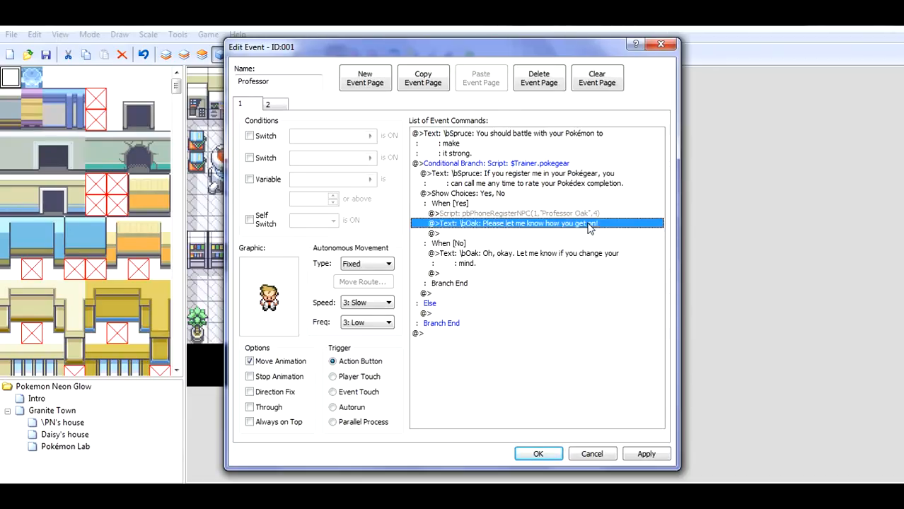
pyautogui.rightClick(479, 224)
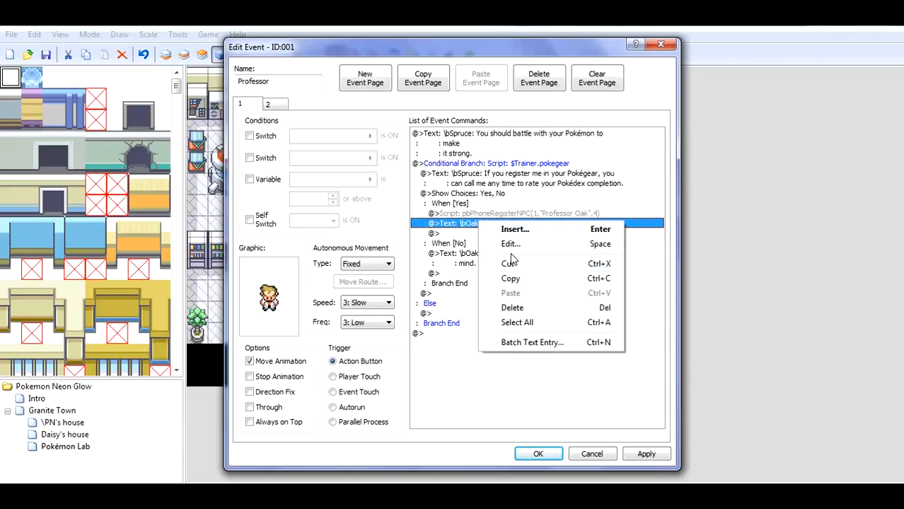
pyautogui.click(507, 243)
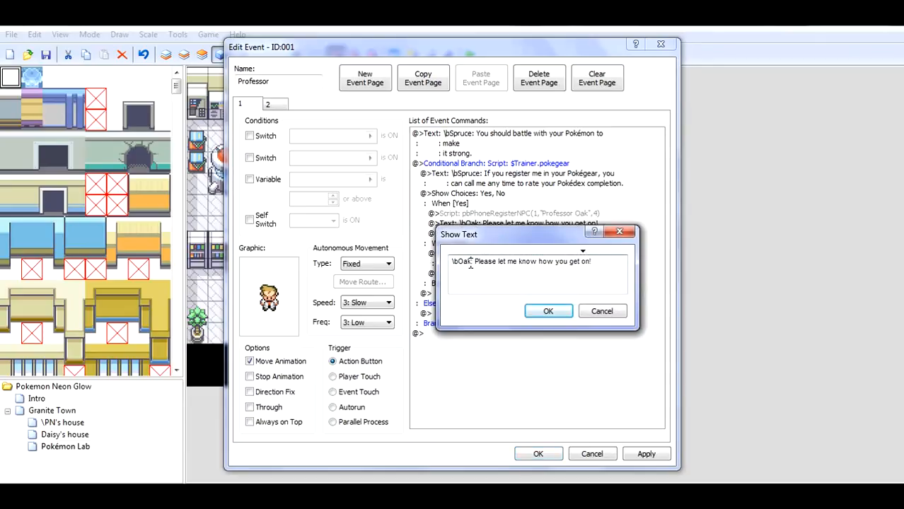
pyautogui.press('BackSpace')
pyautogui.press('BackSpace')
pyautogui.press('BackSpace')
pyautogui.write('Spr')
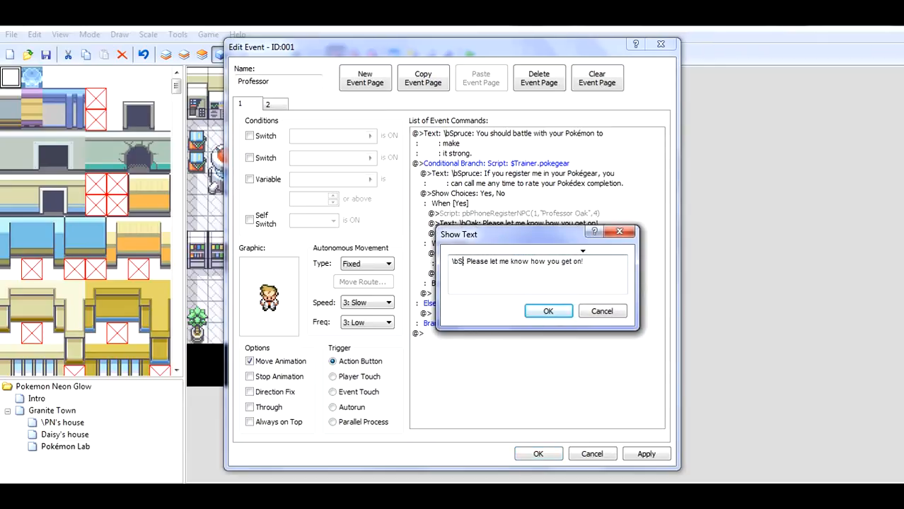
pyautogui.write('uce')
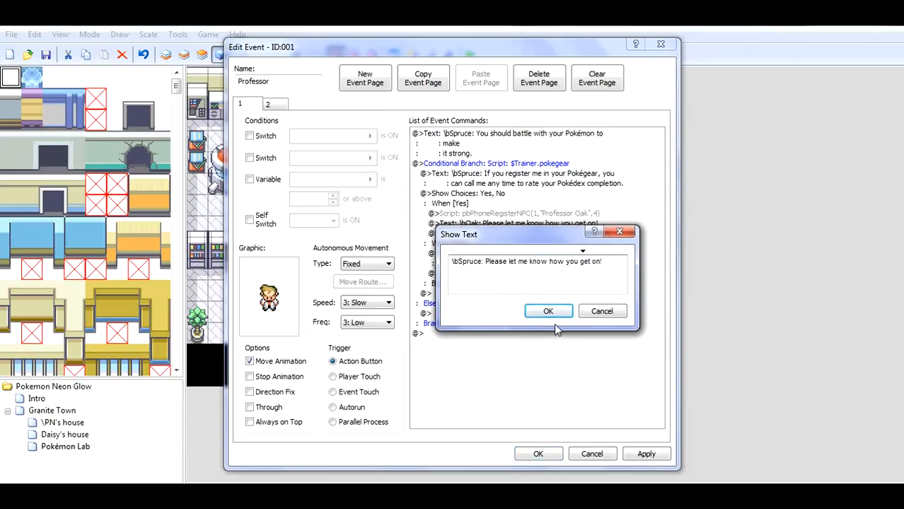
pyautogui.write(':')
pyautogui.click(549, 313)
# Change the speaker to \bSpruce: in the No branch's "Oh, okay. Let me know if you change your mind." text.
pyautogui.click(500, 257)
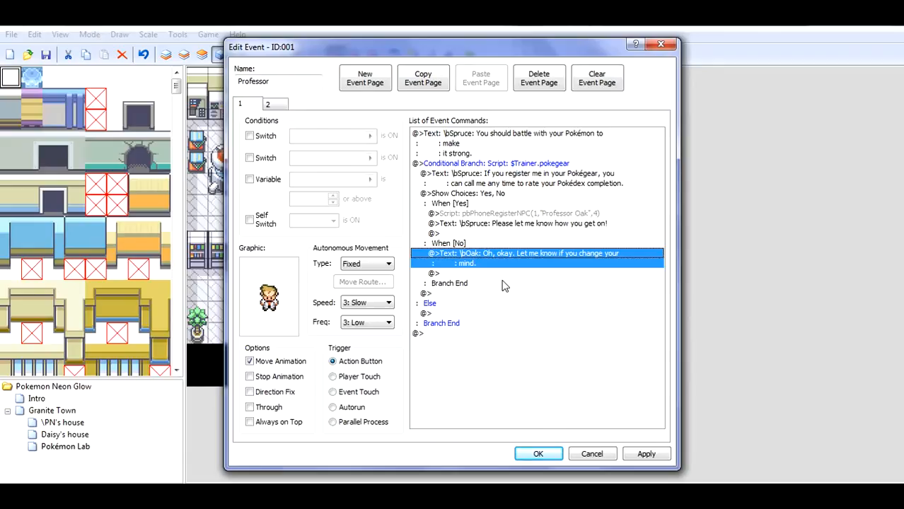
pyautogui.rightClick(467, 256)
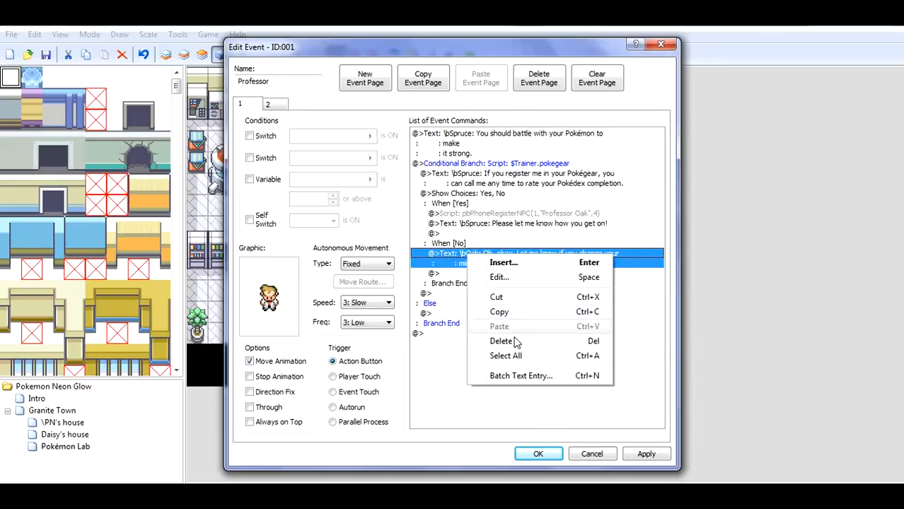
pyautogui.click(512, 282)
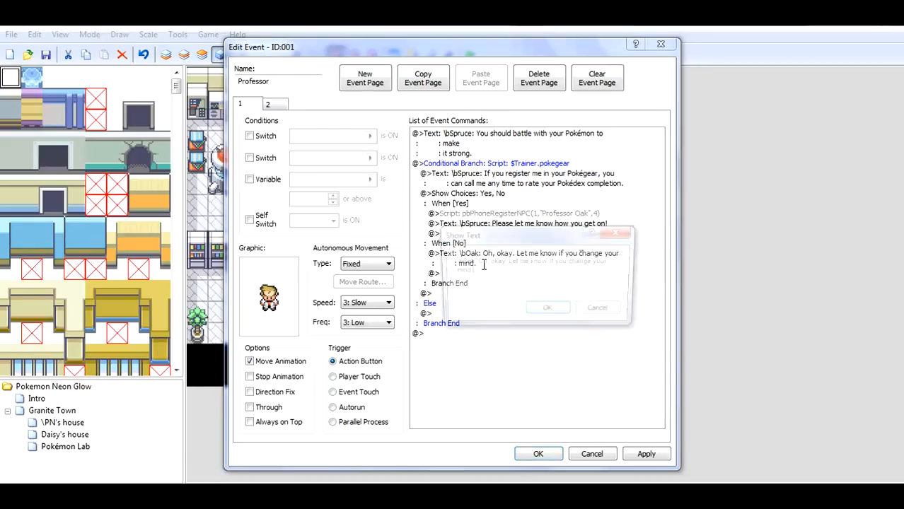
pyautogui.press('BackSpace')
pyautogui.press('BackSpace')
pyautogui.press('BackSpace')
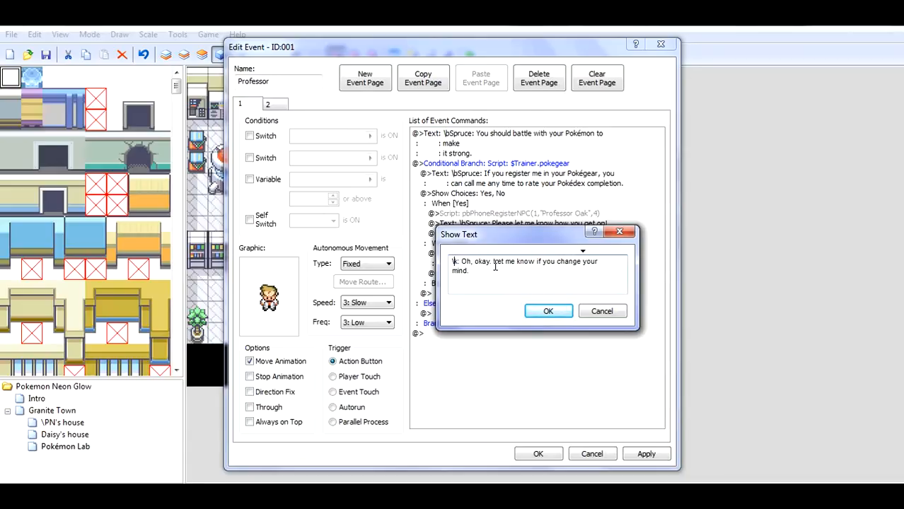
pyautogui.write('b')
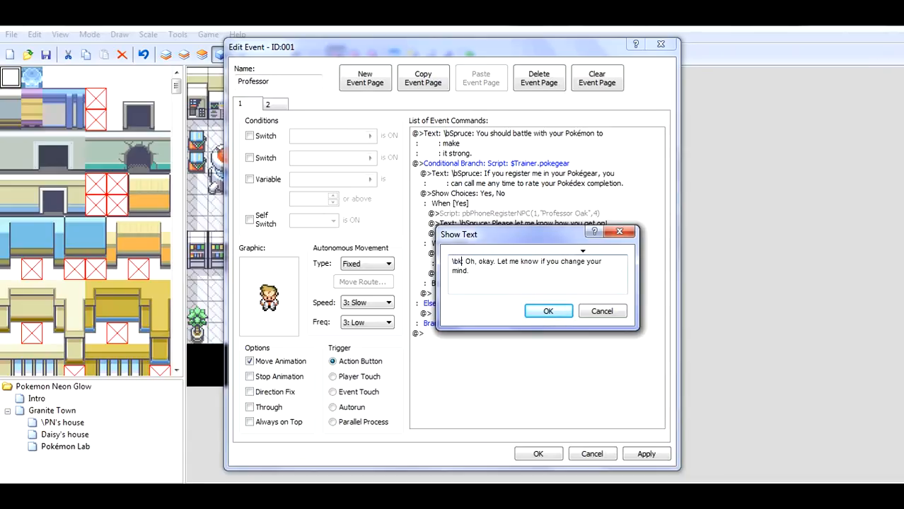
pyautogui.press('Delete')
pyautogui.press('Delete')
pyautogui.write('Spr')
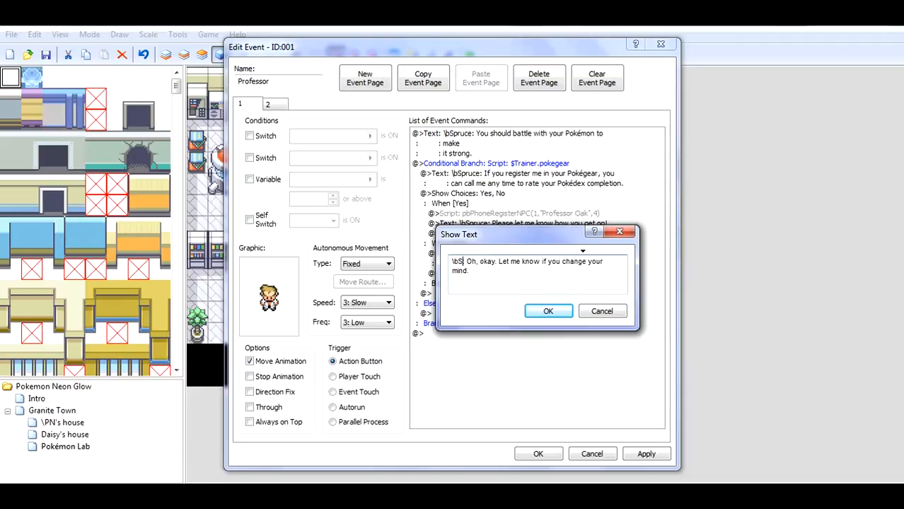
pyautogui.write('uce:')
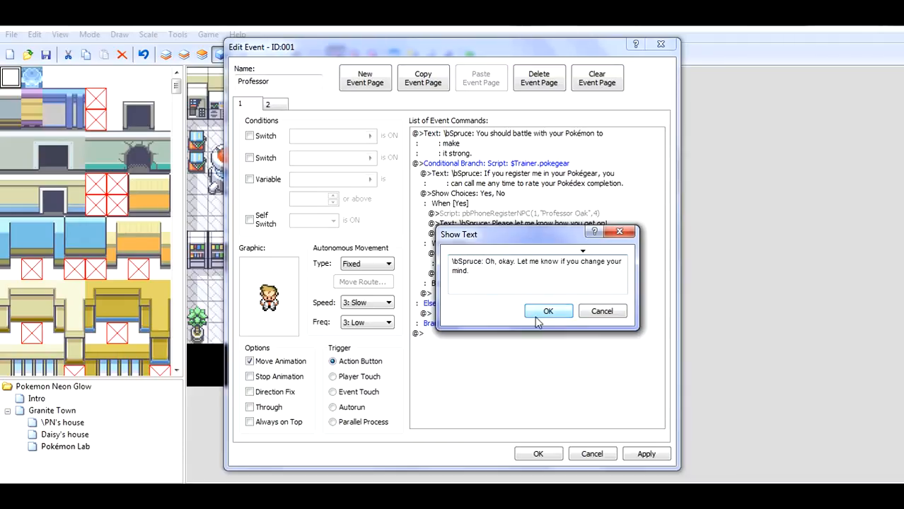
pyautogui.click(535, 316)
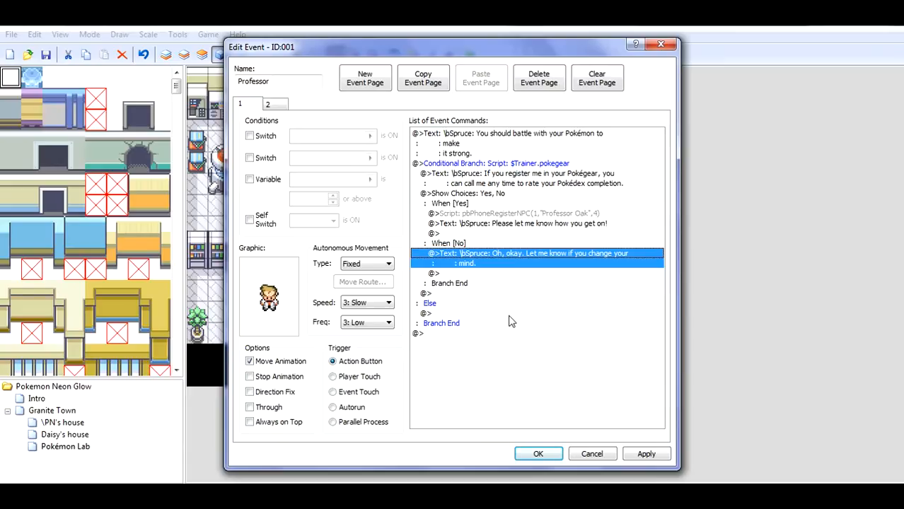
# Change the speaker to Spruce in the "Well, which one do you want?" text on event page 2, and save the Professor event.
pyautogui.click(283, 108)
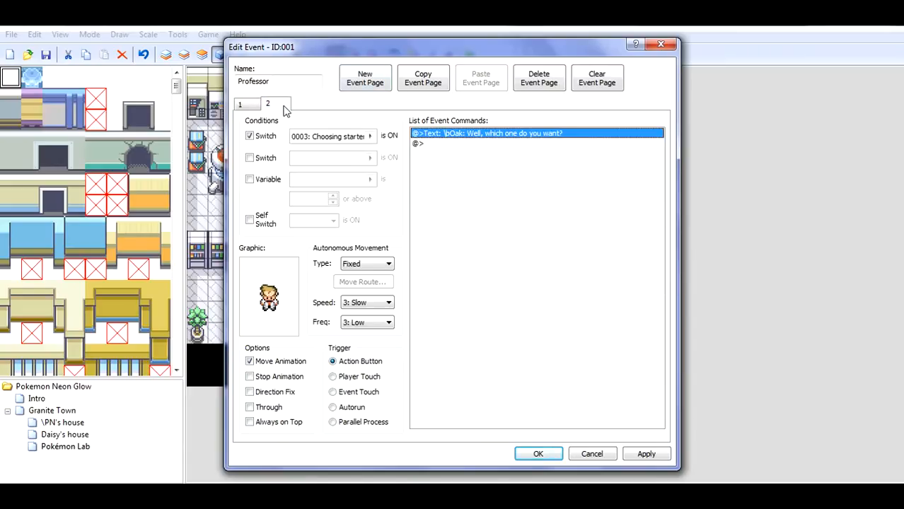
pyautogui.rightClick(466, 134)
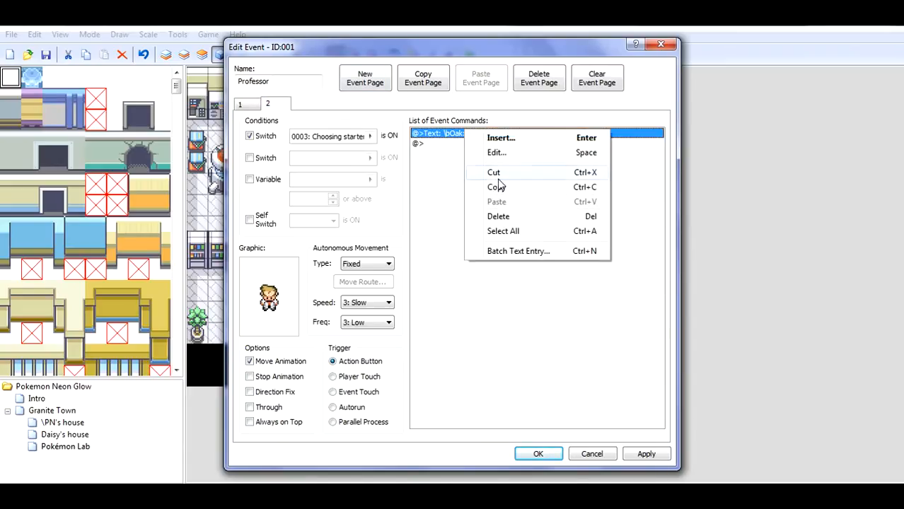
pyautogui.click(497, 153)
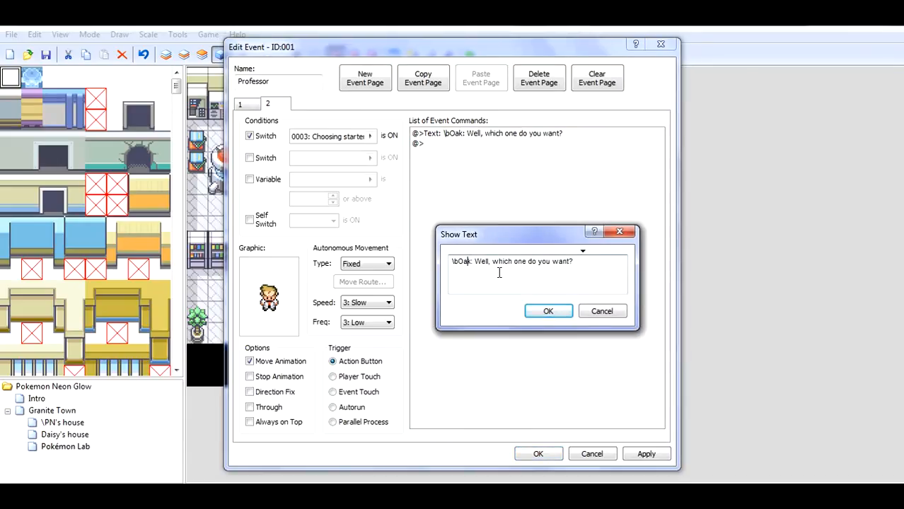
pyautogui.press('BackSpace')
pyautogui.press('BackSpace')
pyautogui.press('BackSpace')
pyautogui.press('BackSpace')
pyautogui.write('Spruce:')
pyautogui.click(545, 312)
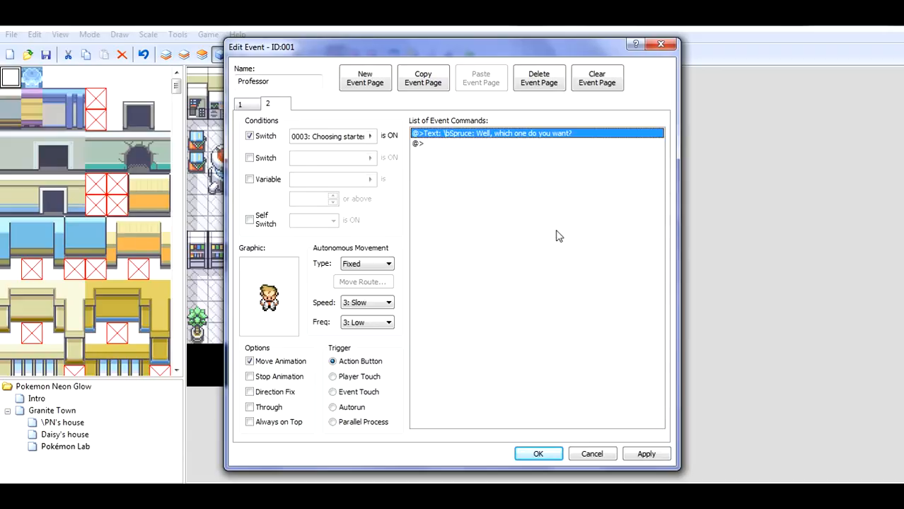
pyautogui.click(646, 454)
pyautogui.click(538, 454)
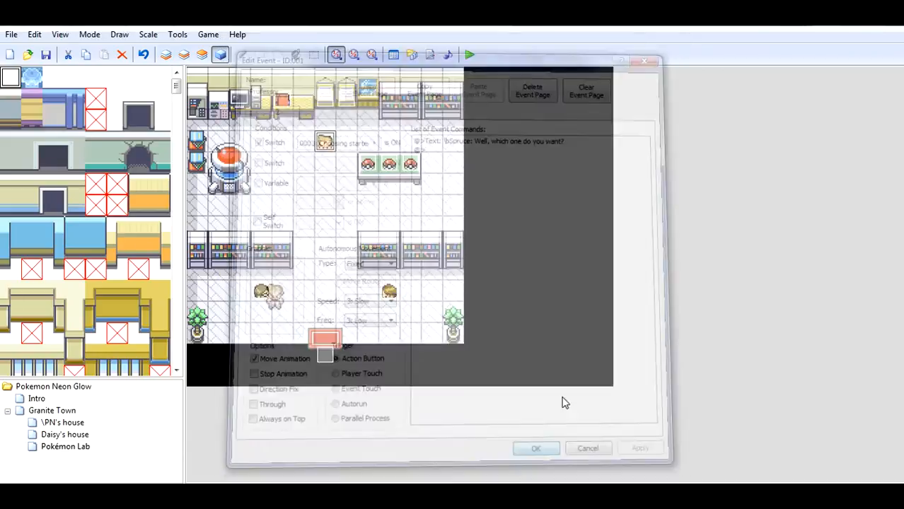
# Open page 2 of the Grass ball event and change the speaker to Spruce in the "So, you want Bulbasaur" text.
pyautogui.doubleClick(367, 165)
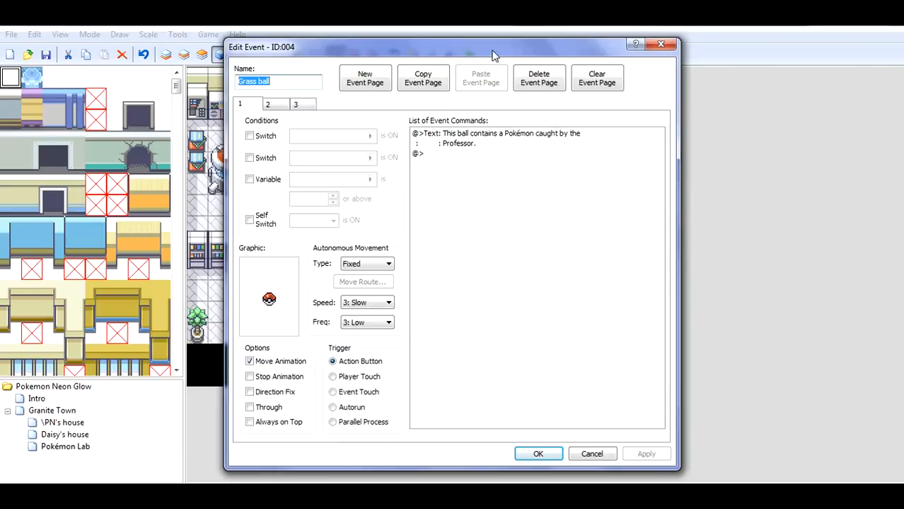
pyautogui.click(278, 104)
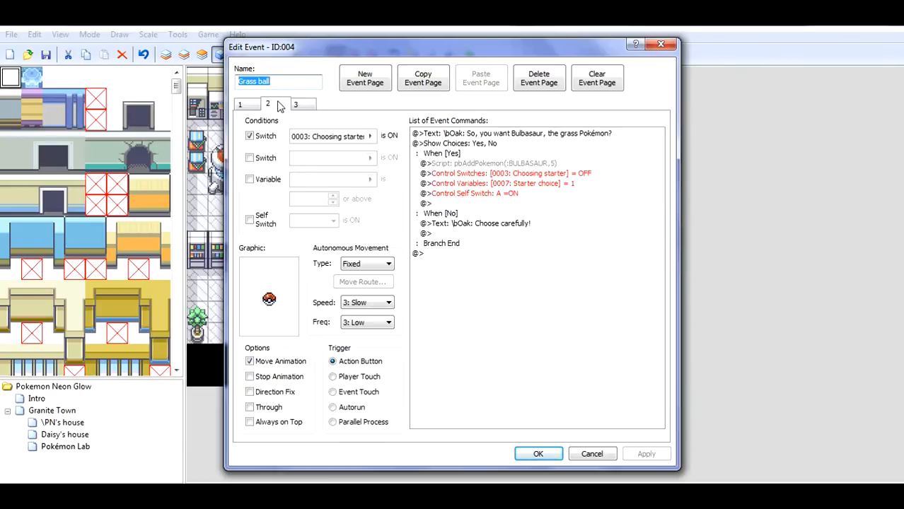
pyautogui.click(491, 145)
pyautogui.click(488, 135)
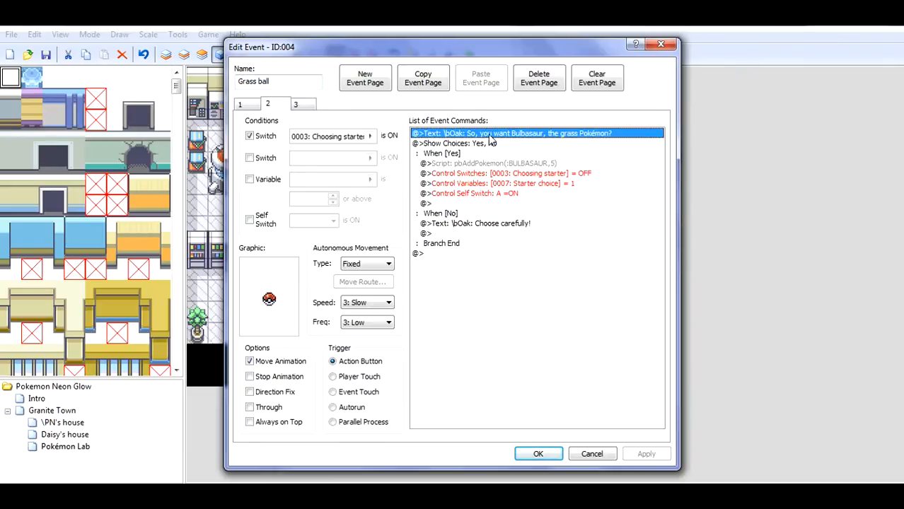
pyautogui.rightClick(490, 142)
pyautogui.click(522, 158)
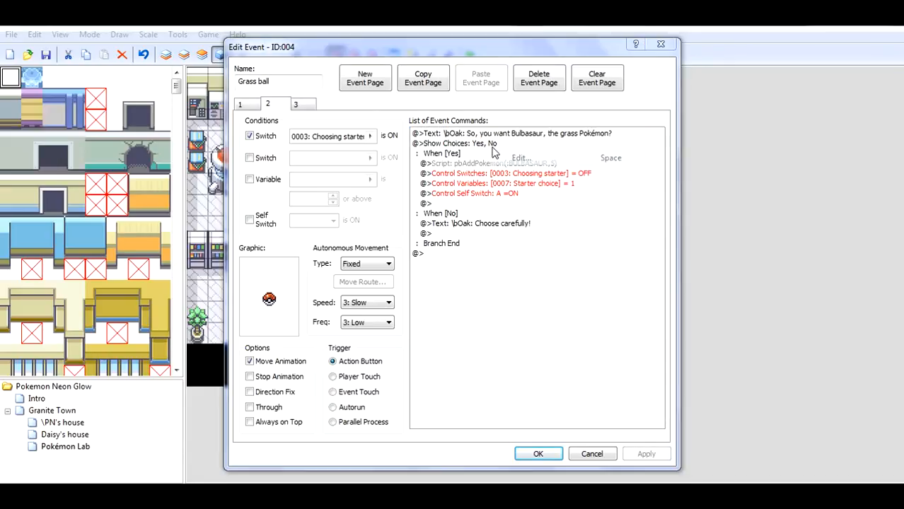
pyautogui.moveTo(459, 261); pyautogui.dragTo(471, 261)
pyautogui.press('BackSpace')
pyautogui.write('Spruce')
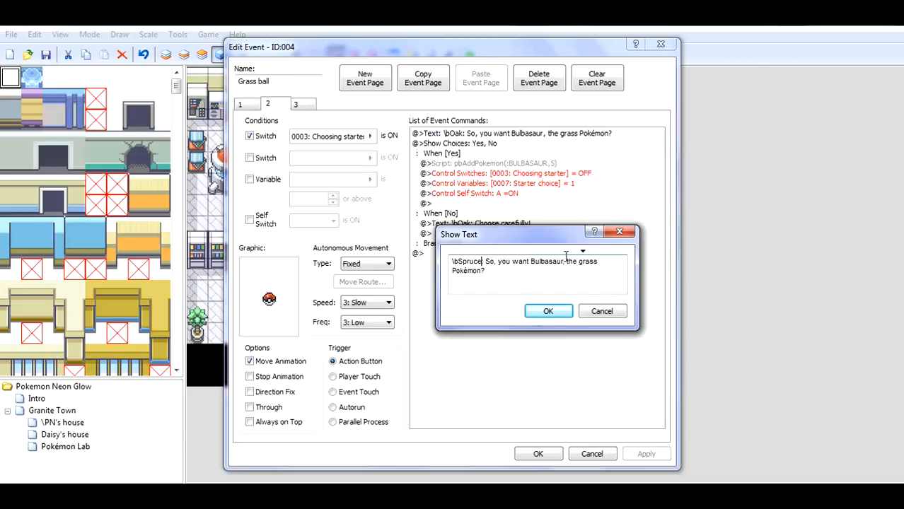
# Replace Bulbasaur with KeeWee in the starter question so it reads "So, you want KeeWee, the grass Pokémon?".
pyautogui.press('BackSpace')
pyautogui.press('BackSpace')
pyautogui.press('BackSpace')
pyautogui.press('BackSpace')
pyautogui.press('BackSpace')
pyautogui.press('BackSpace')
pyautogui.press('BackSpace')
pyautogui.press('BackSpace')
pyautogui.press('BackSpace')
pyautogui.press('BackSpace')
pyautogui.press('BackSpace')
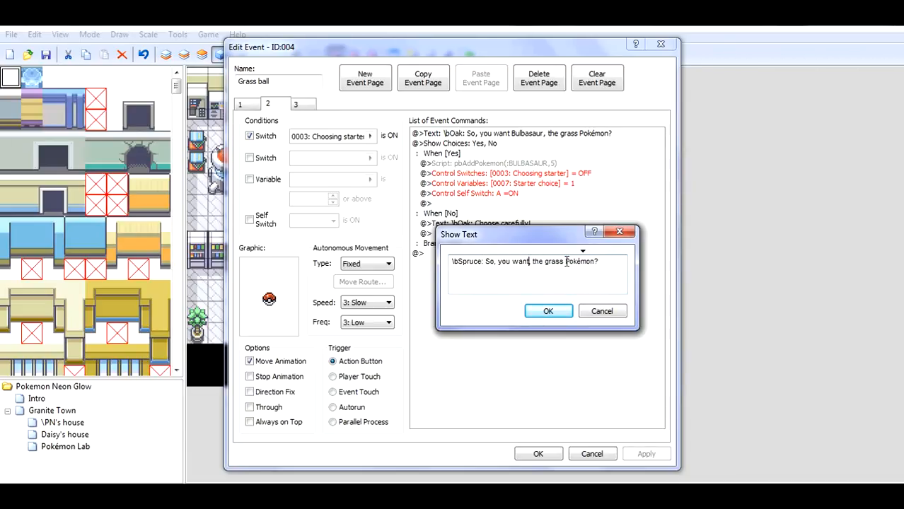
pyautogui.press('Delete')
pyautogui.write('KeeWee,')
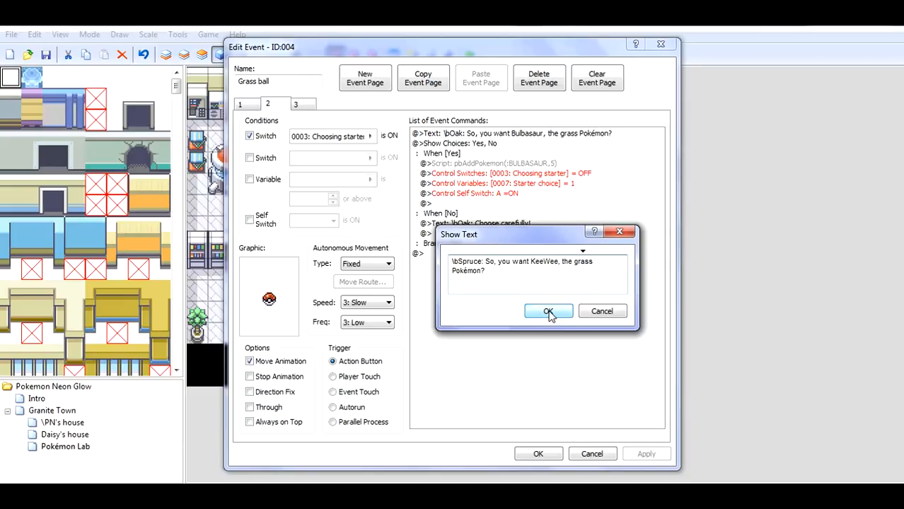
pyautogui.click(547, 312)
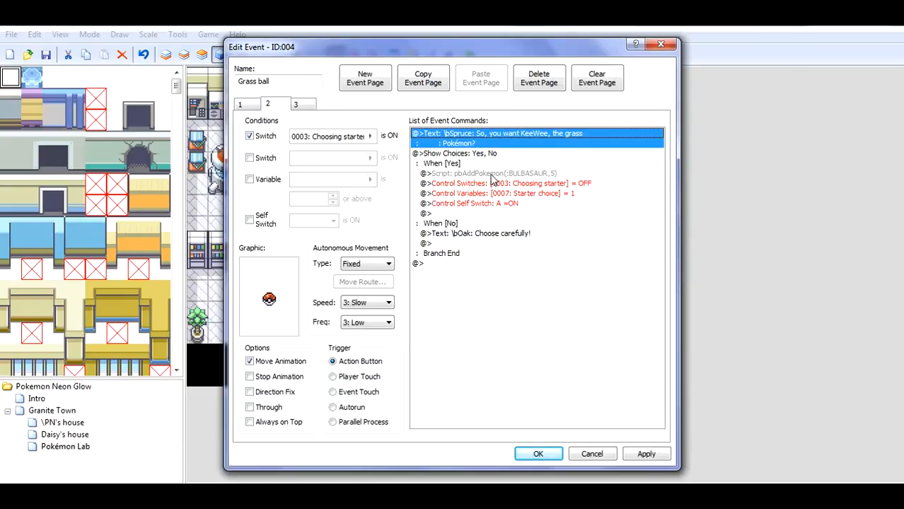
# Examine the Yes and No choice commands on page 2 and compare the conditions of the Grass ball event's three pages.
pyautogui.click(460, 164)
pyautogui.click(476, 156)
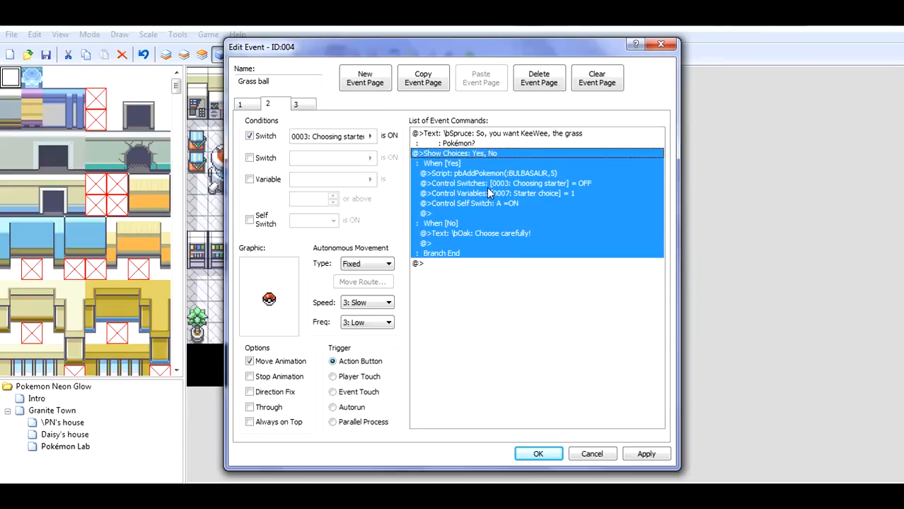
pyautogui.click(471, 166)
pyautogui.click(481, 175)
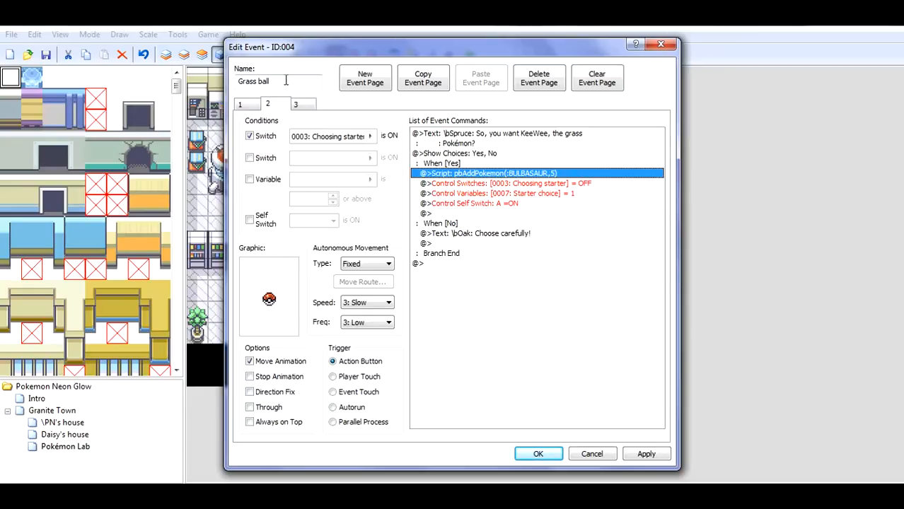
pyautogui.click(256, 104)
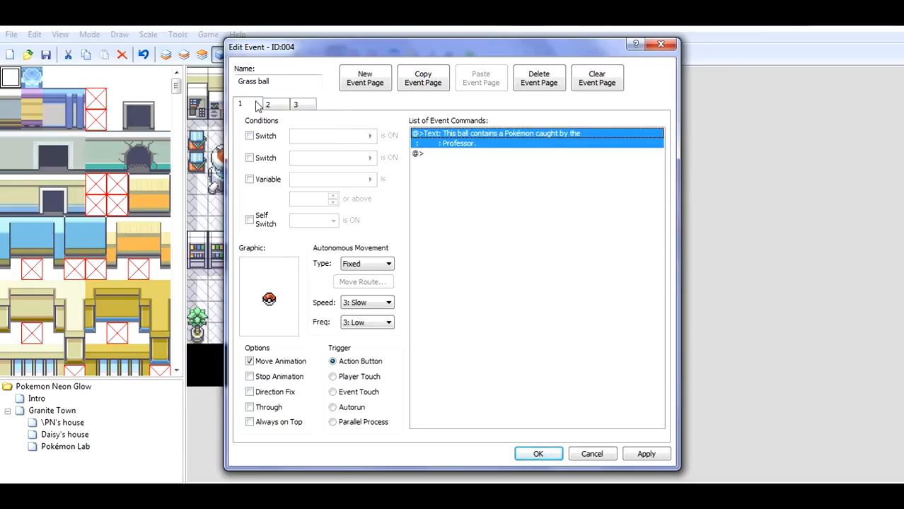
pyautogui.click(294, 108)
pyautogui.click(283, 107)
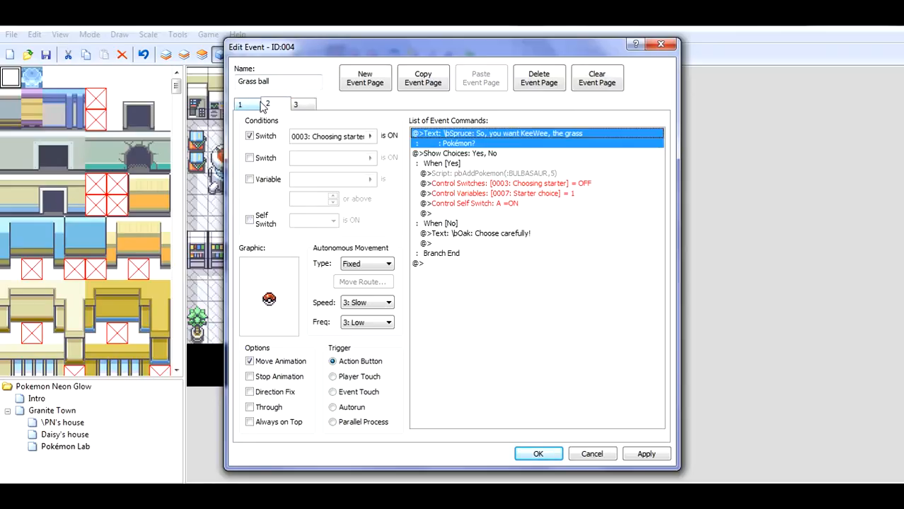
pyautogui.click(258, 106)
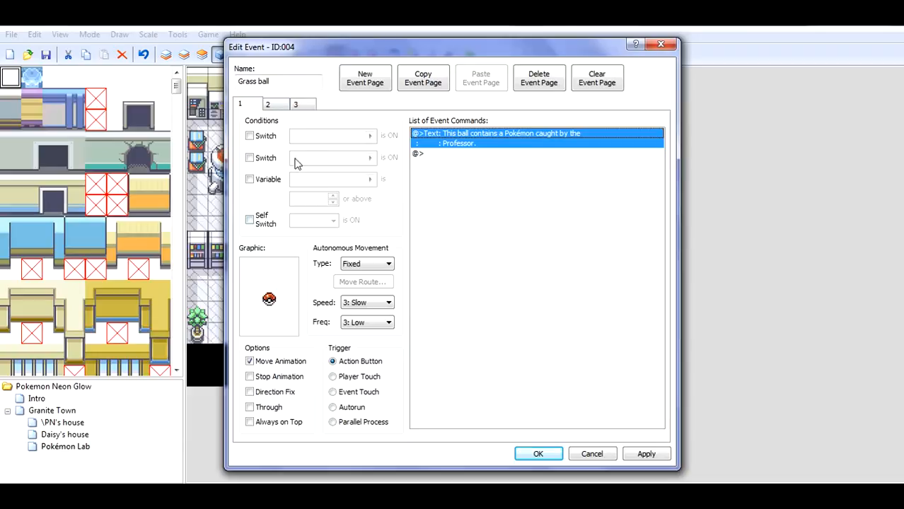
pyautogui.click(294, 104)
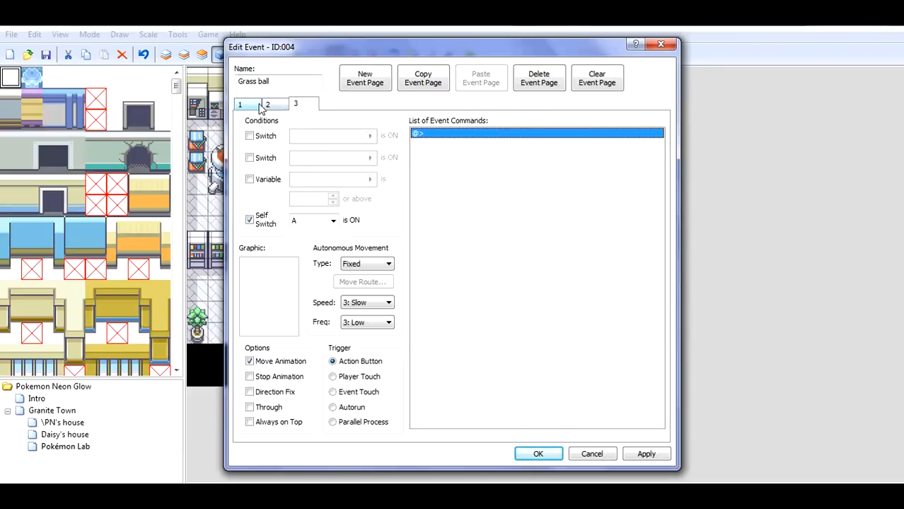
pyautogui.click(249, 105)
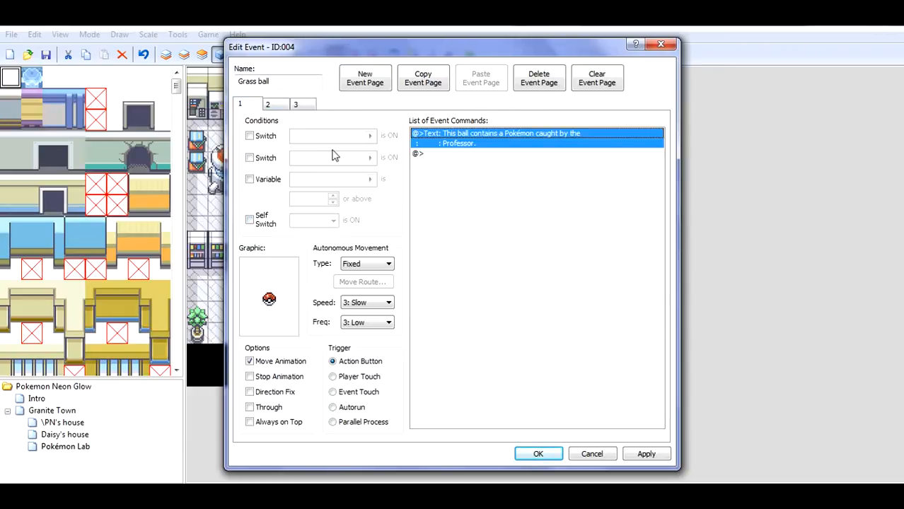
pyautogui.click(273, 104)
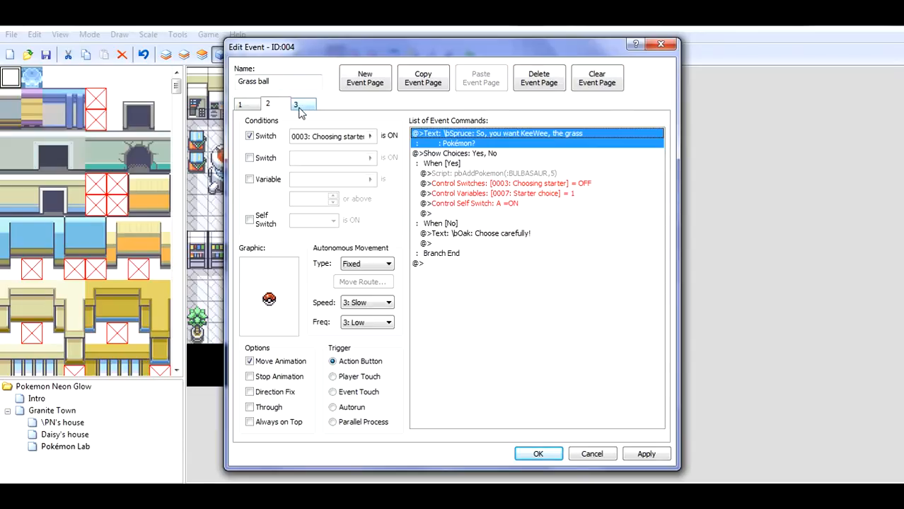
pyautogui.click(239, 106)
pyautogui.click(272, 106)
pyautogui.click(295, 105)
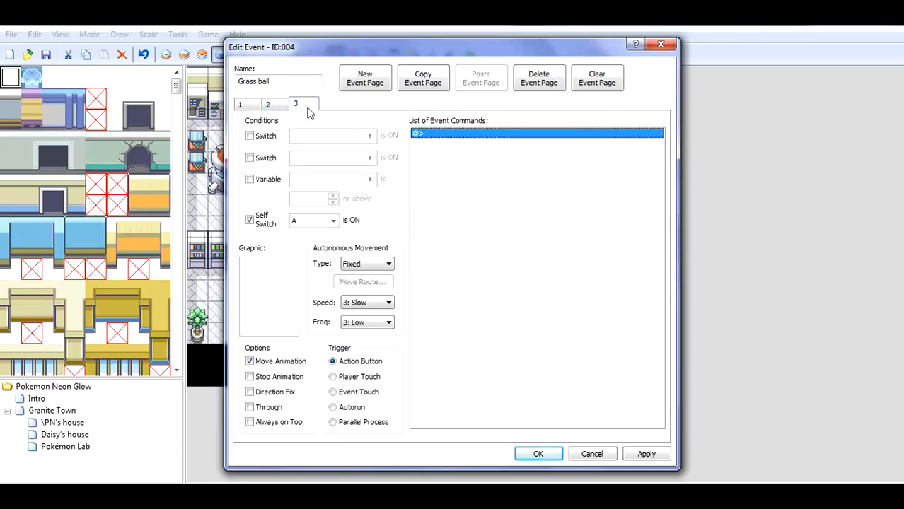
pyautogui.click(283, 107)
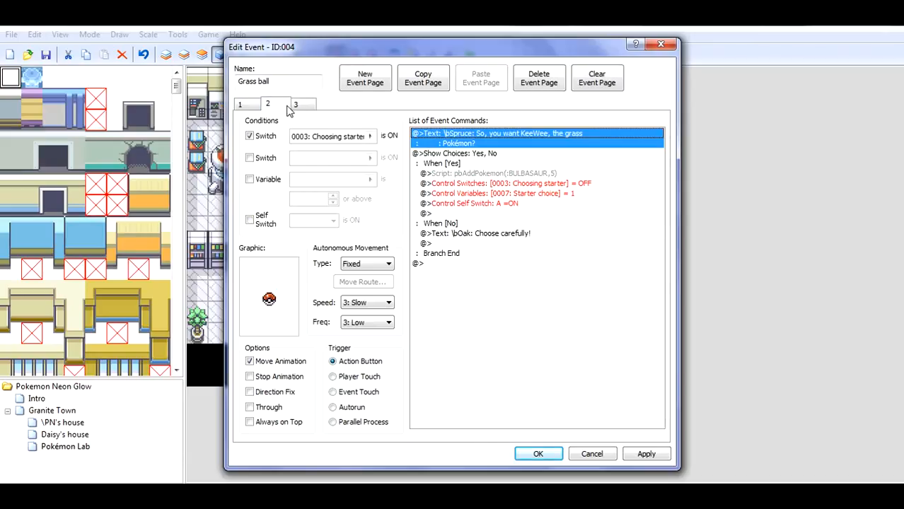
pyautogui.click(297, 106)
pyautogui.click(280, 109)
pyautogui.click(251, 106)
pyautogui.click(274, 107)
pyautogui.click(498, 153)
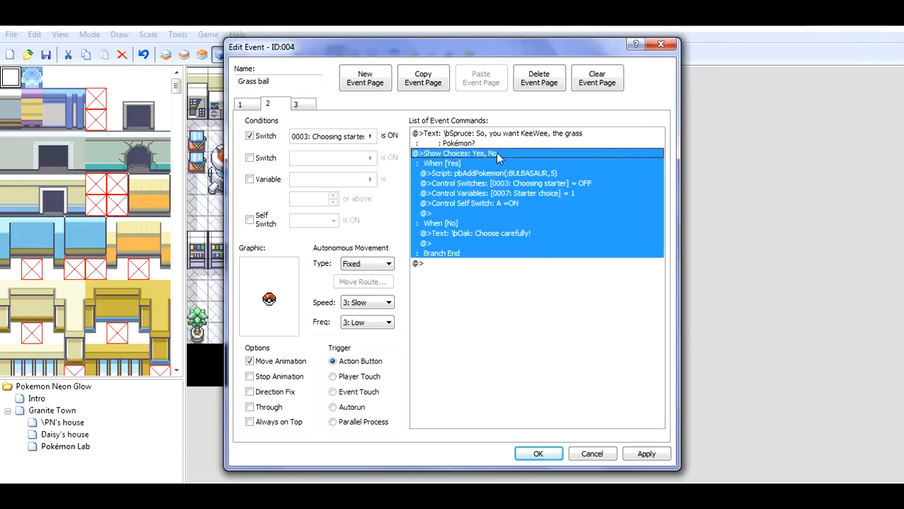
pyautogui.click(520, 270)
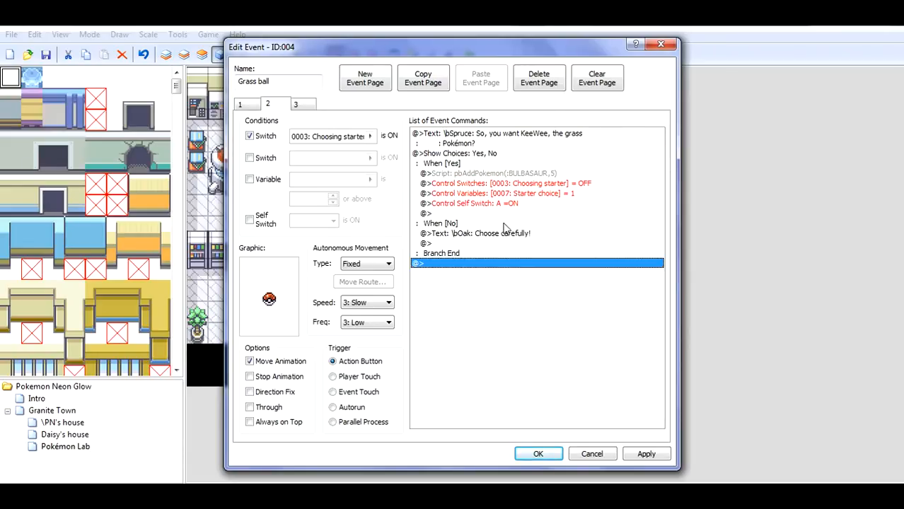
# Change the speaker to \bSpruce: in the No branch's "Choose carefully!" text of the Grass ball event.
pyautogui.click(486, 235)
pyautogui.rightClick(479, 239)
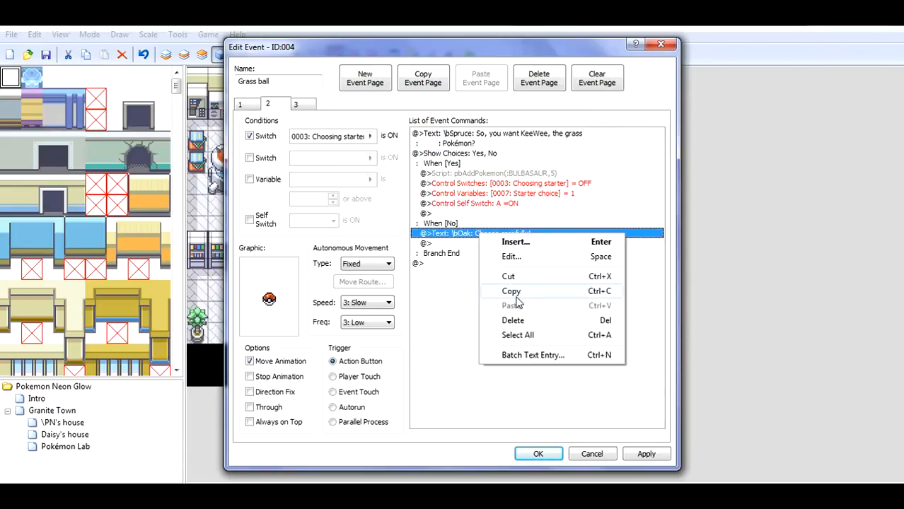
pyautogui.click(511, 256)
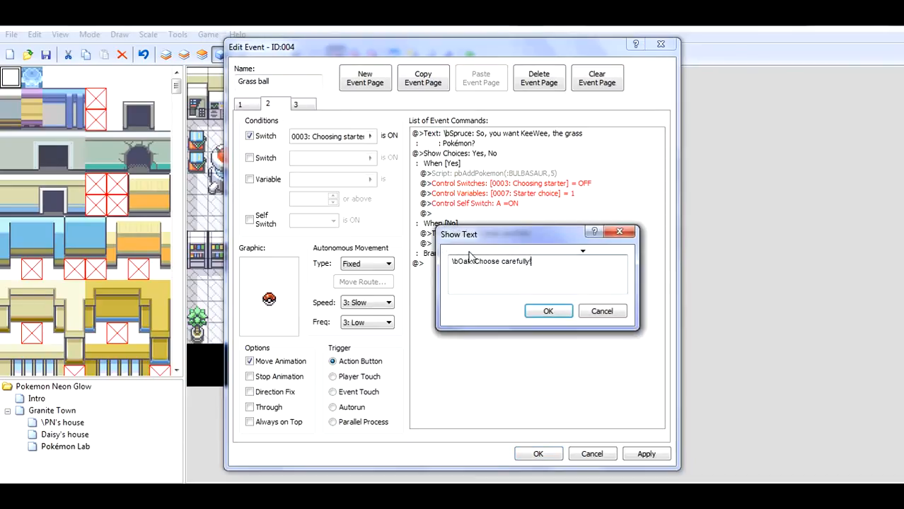
pyautogui.press('BackSpace')
pyautogui.press('BackSpace')
pyautogui.press('BackSpace')
pyautogui.press('BackSpace')
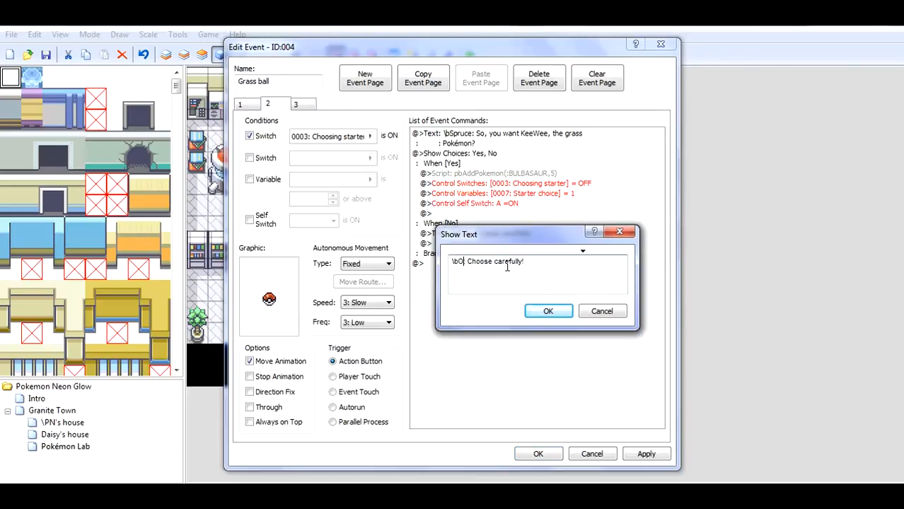
pyautogui.write('Spruce:')
pyautogui.click(539, 311)
# Change the Yes branch script to pbAddPokemon(:KEEWEE,5) and save the Grass ball event.
pyautogui.rightClick(483, 174)
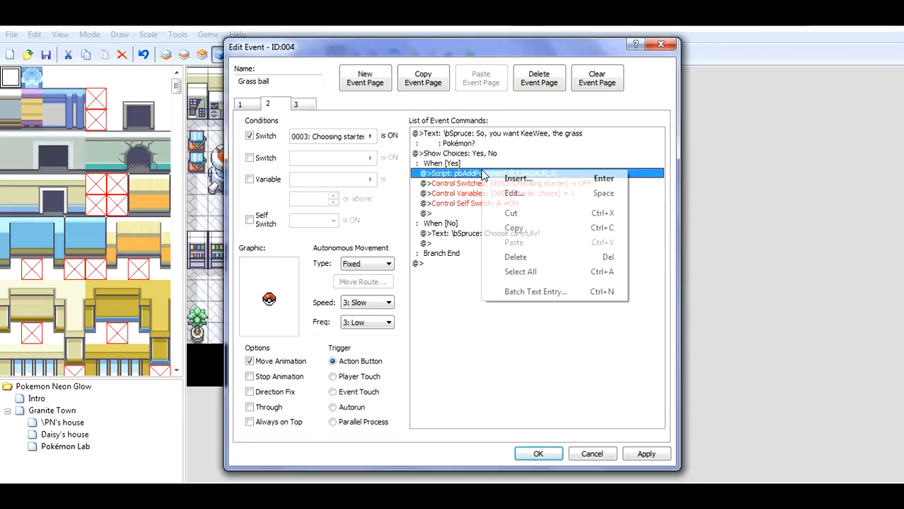
pyautogui.click(499, 195)
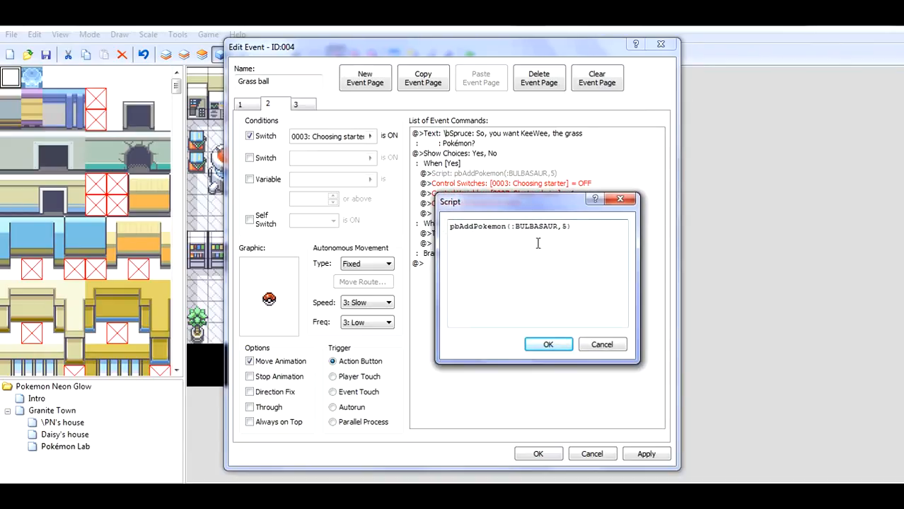
pyautogui.press('BackSpace')
pyautogui.press('BackSpace')
pyautogui.press('BackSpace')
pyautogui.press('BackSpace')
pyautogui.press('BackSpace')
pyautogui.press('BackSpace')
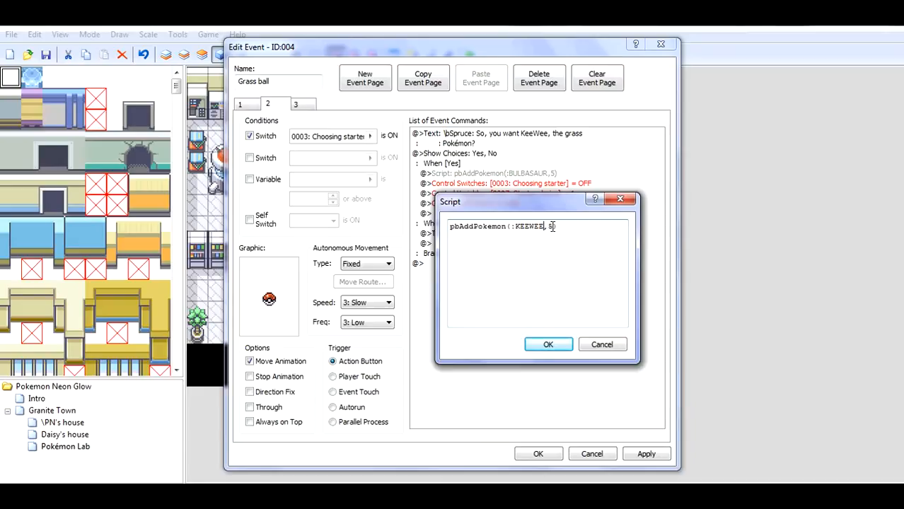
pyautogui.click(550, 345)
pyautogui.click(525, 253)
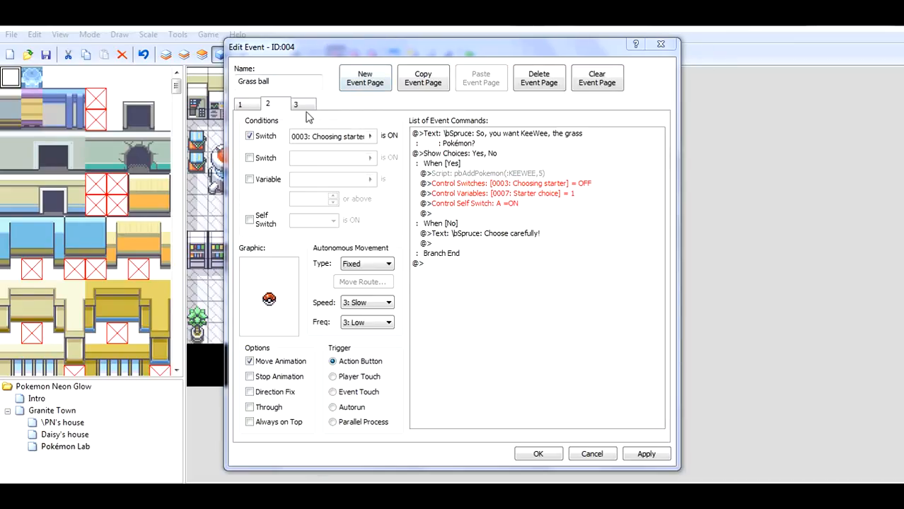
pyautogui.click(643, 456)
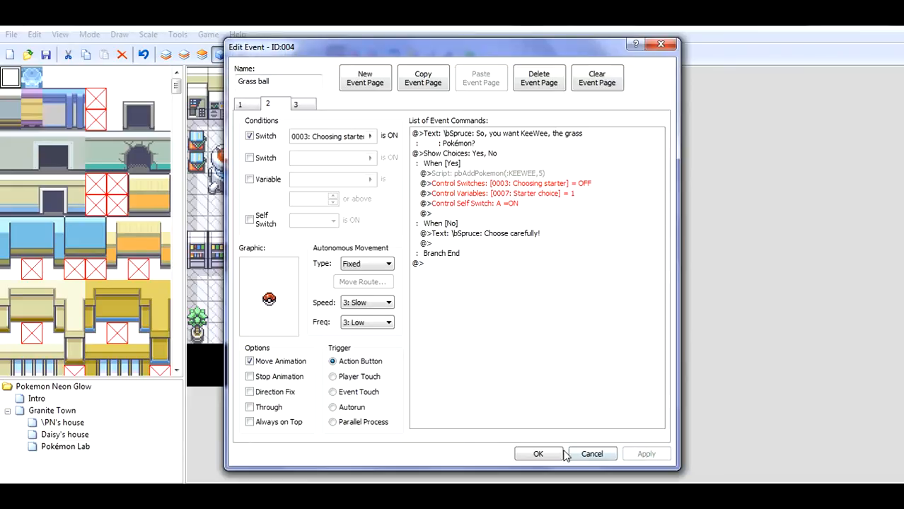
pyautogui.click(534, 453)
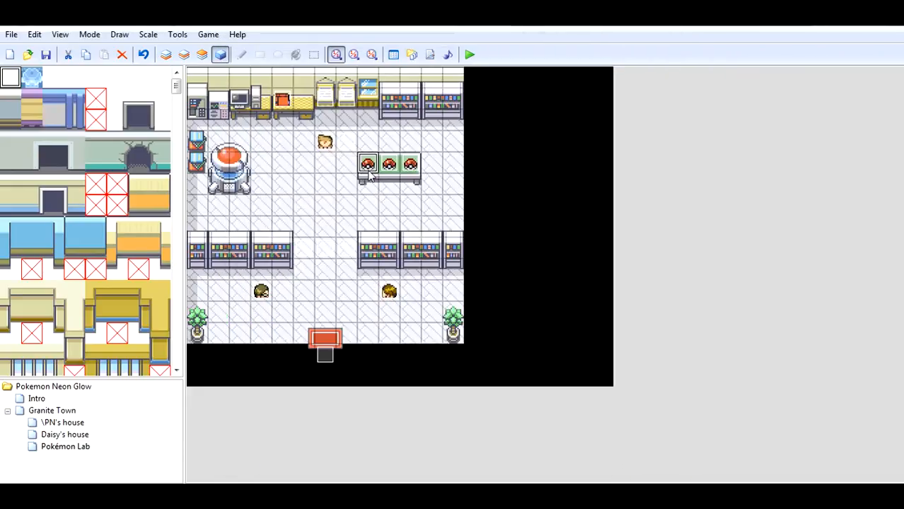
# Open page 2 of the Fire ball event and change the speaker to \bSpruce: in the "So, you want Charmander" text.
pyautogui.doubleClick(391, 170)
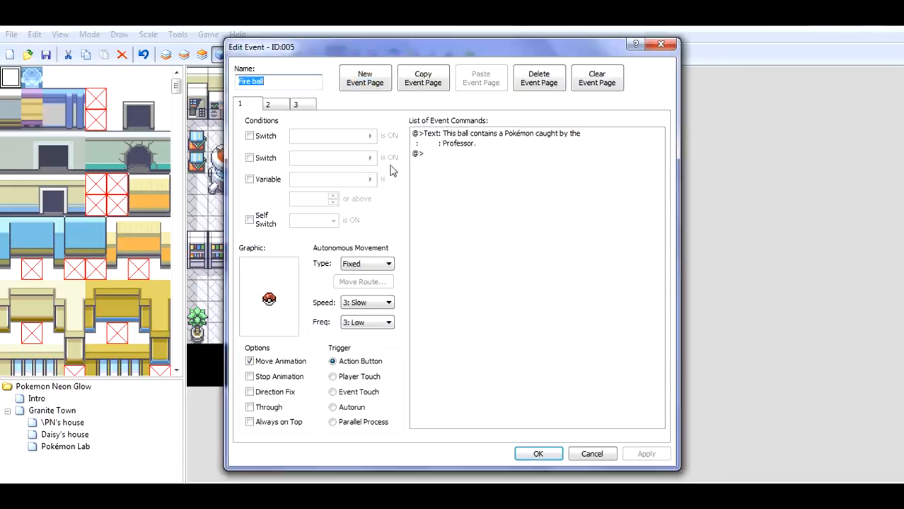
pyautogui.click(278, 106)
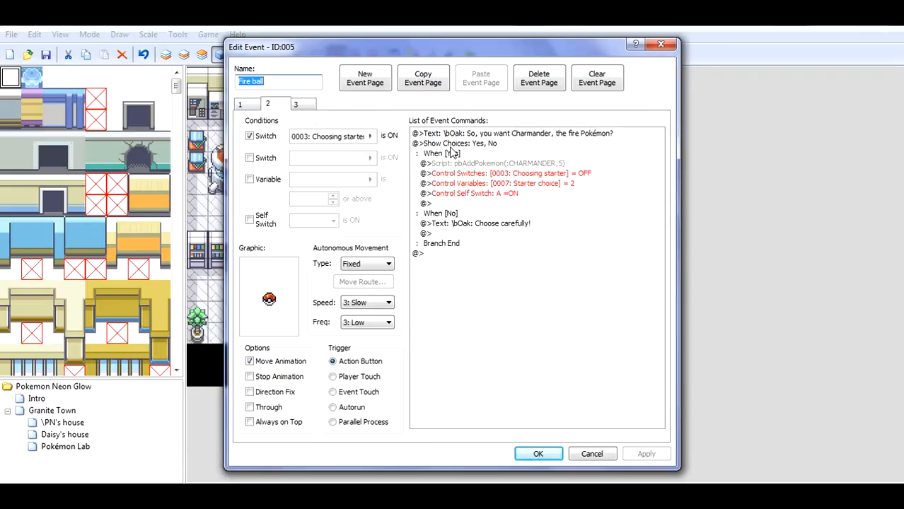
pyautogui.click(467, 135)
pyautogui.rightClick(464, 136)
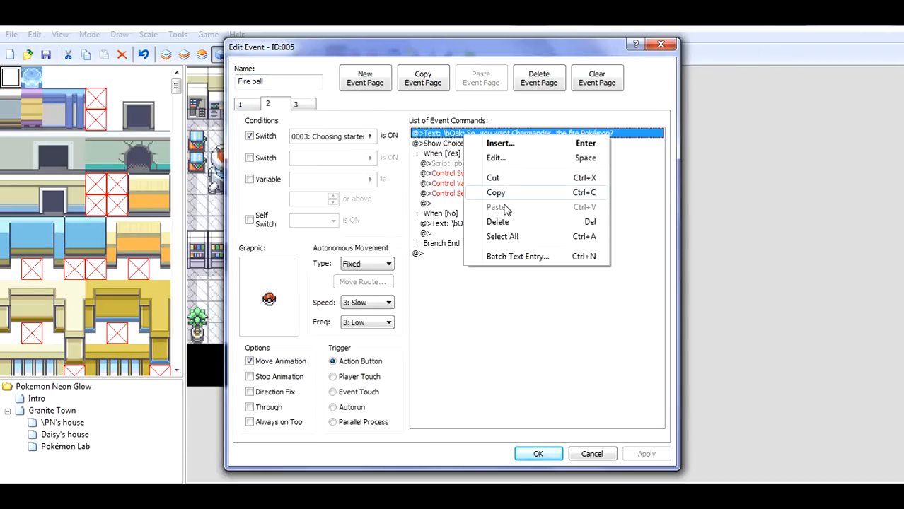
pyautogui.click(500, 157)
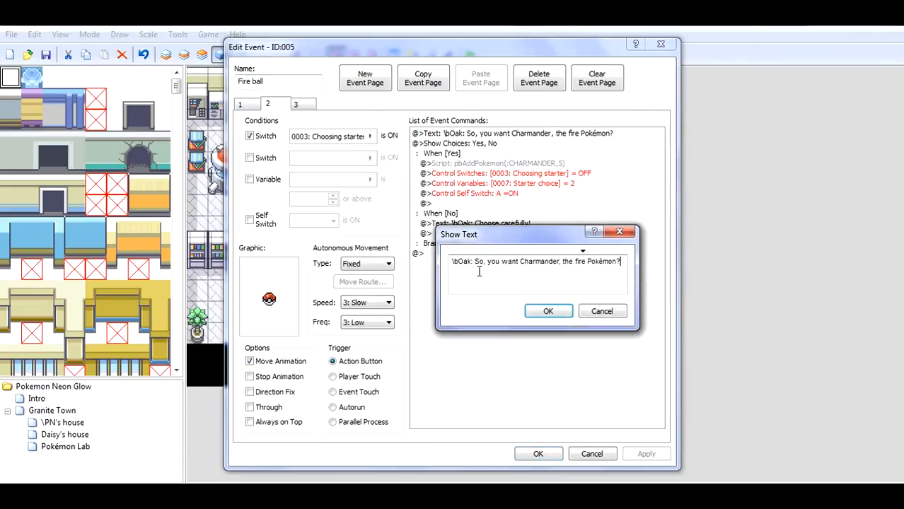
pyautogui.click(471, 261)
pyautogui.press('BackSpace')
pyautogui.press('BackSpace')
pyautogui.press('BackSpace')
pyautogui.press('BackSpace')
pyautogui.write('Spruce:')
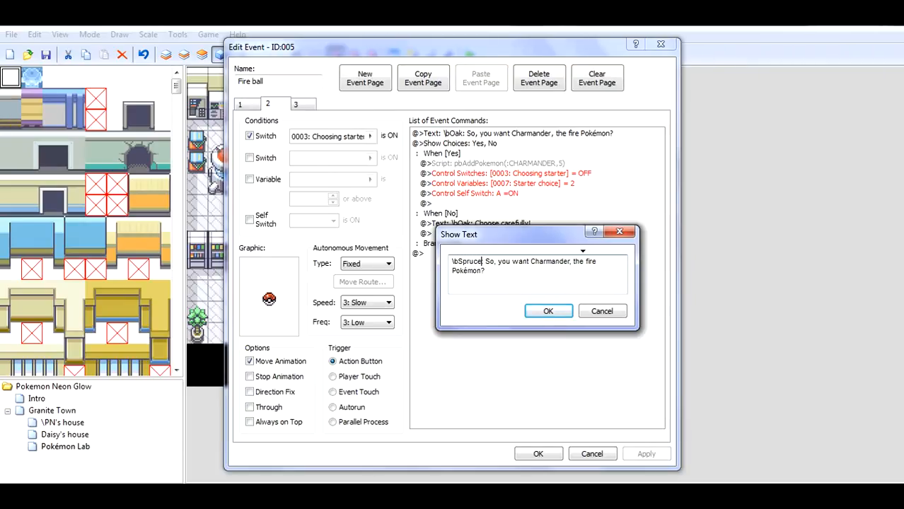
# Replace Charmander with Zflare in the "So, you want" text on page 2 of the Fire ball event.
pyautogui.click(570, 266)
pyautogui.press('BackSpace')
pyautogui.press('BackSpace')
pyautogui.press('BackSpace')
pyautogui.press('BackSpace')
pyautogui.press('BackSpace')
pyautogui.press('BackSpace')
pyautogui.press('BackSpace')
pyautogui.press('BackSpace')
pyautogui.press('BackSpace')
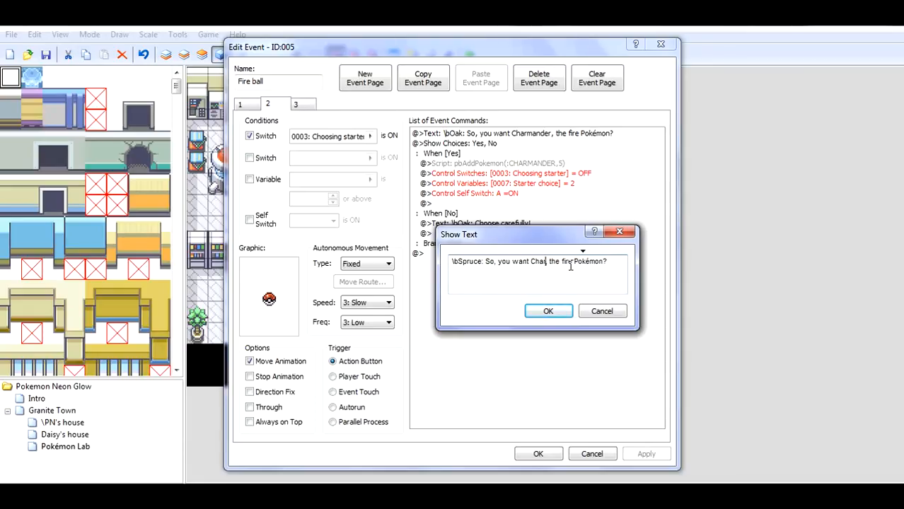
pyautogui.press('BackSpace')
pyautogui.press('BackSpace')
pyautogui.write('Zflare')
pyautogui.click(549, 312)
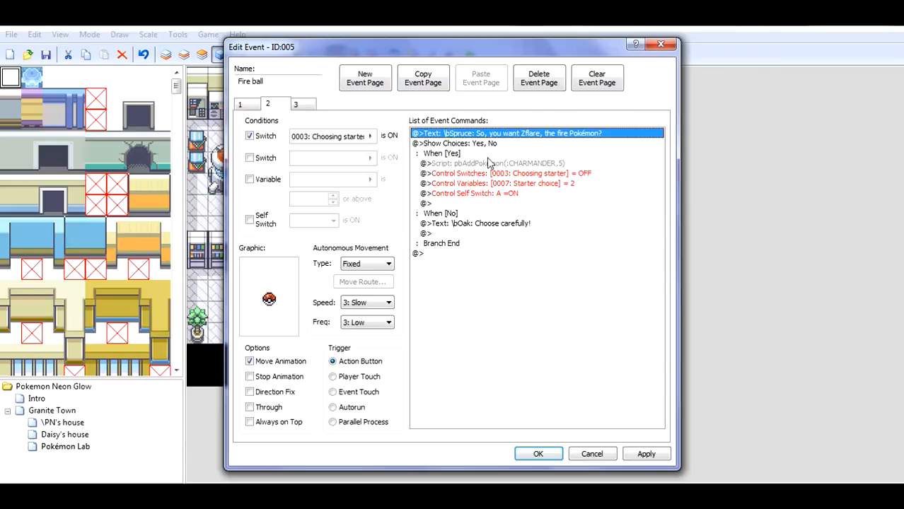
# Change the speaker to \bSpruce: in the No branch's "Choose carefully!" text of the Fire ball event.
pyautogui.click(461, 224)
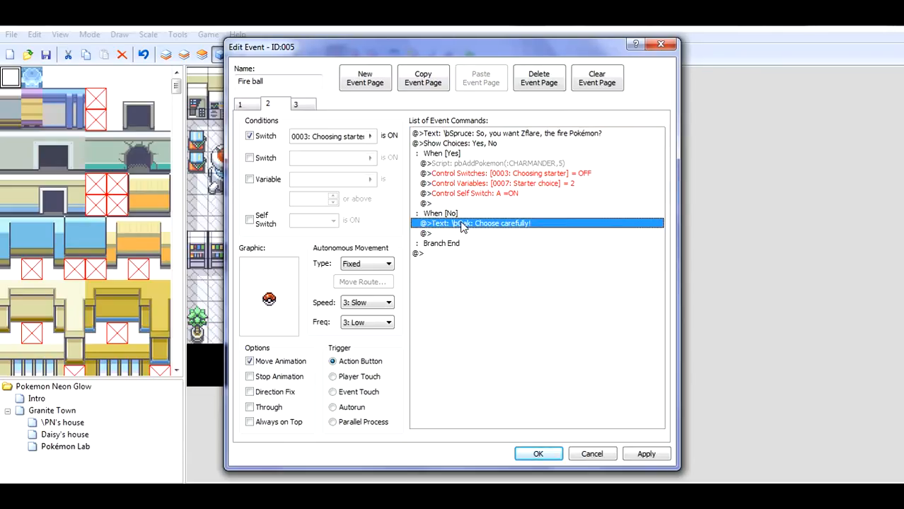
pyautogui.rightClick(461, 223)
pyautogui.click(538, 246)
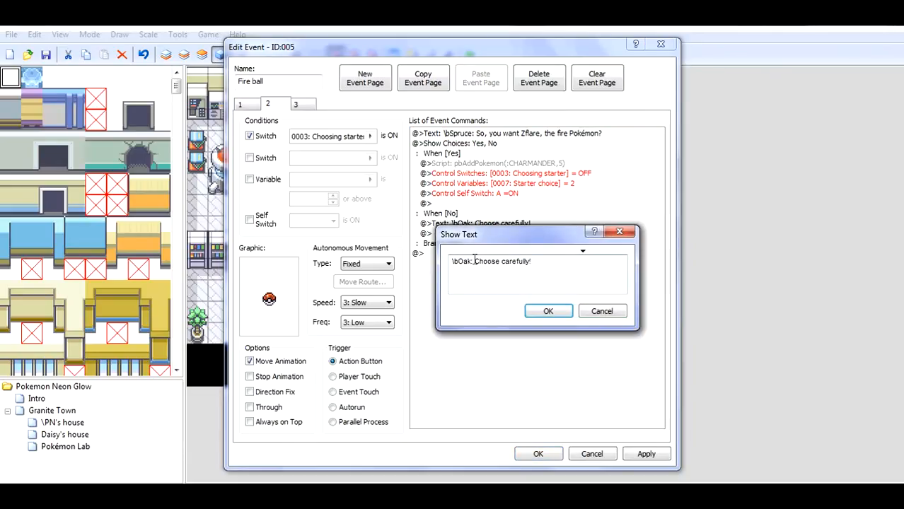
pyautogui.press('BackSpace')
pyautogui.press('BackSpace')
pyautogui.press('BackSpace')
pyautogui.press('BackSpace')
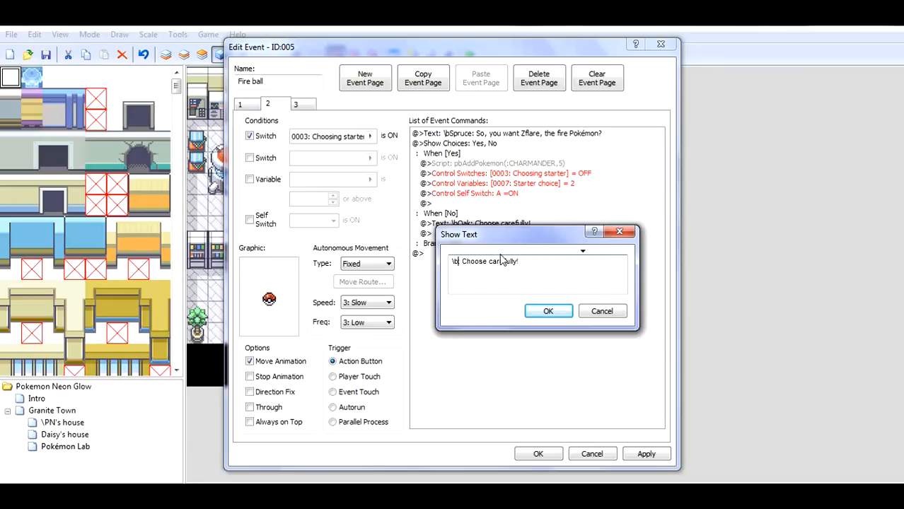
pyautogui.write('::')
pyautogui.press('BackSpace')
pyautogui.write('S')
pyautogui.press('Delete')
pyautogui.write('pruce:')
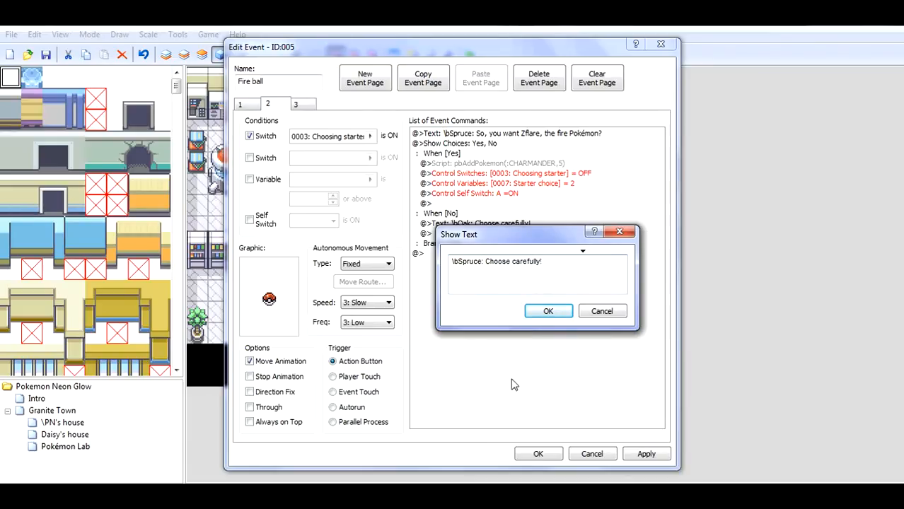
pyautogui.click(544, 312)
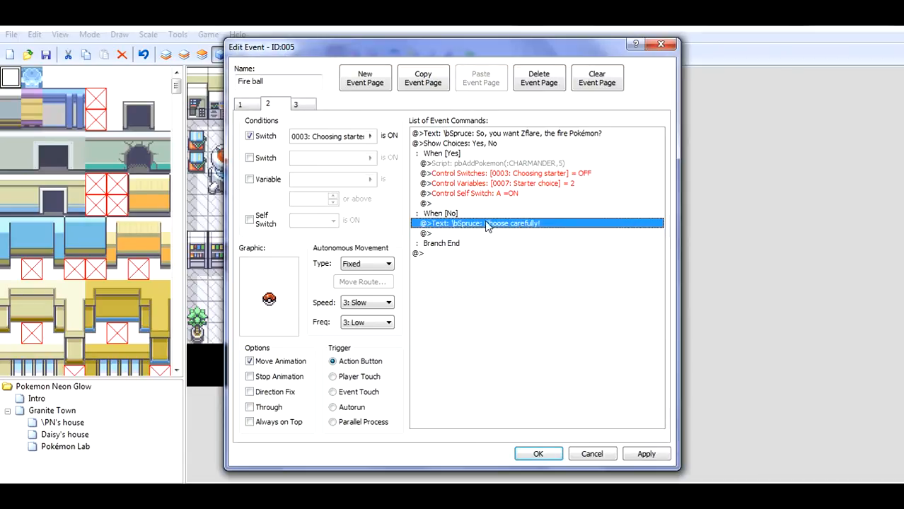
# Change the Fire ball event's Yes branch script to pbAddPokemon(:ZFLARE,5).
pyautogui.click(495, 184)
pyautogui.click(507, 173)
pyautogui.click(502, 154)
pyautogui.click(500, 164)
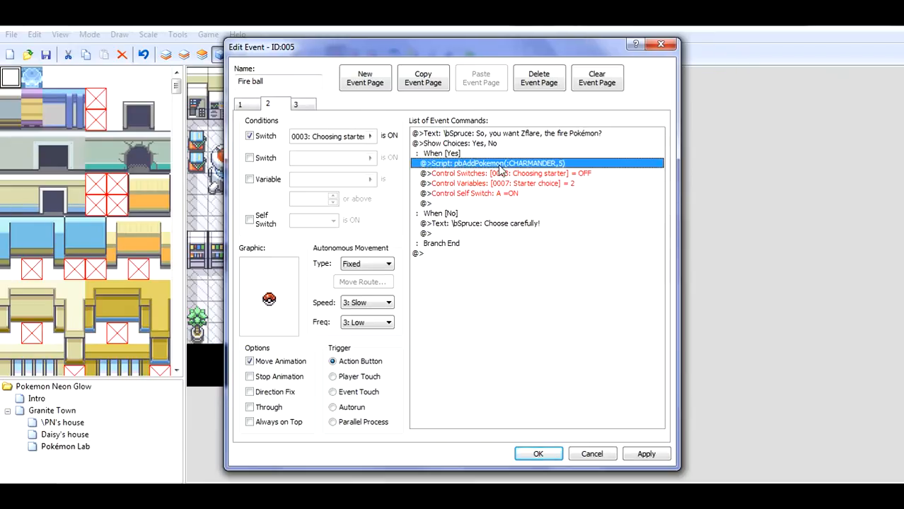
pyautogui.rightClick(499, 166)
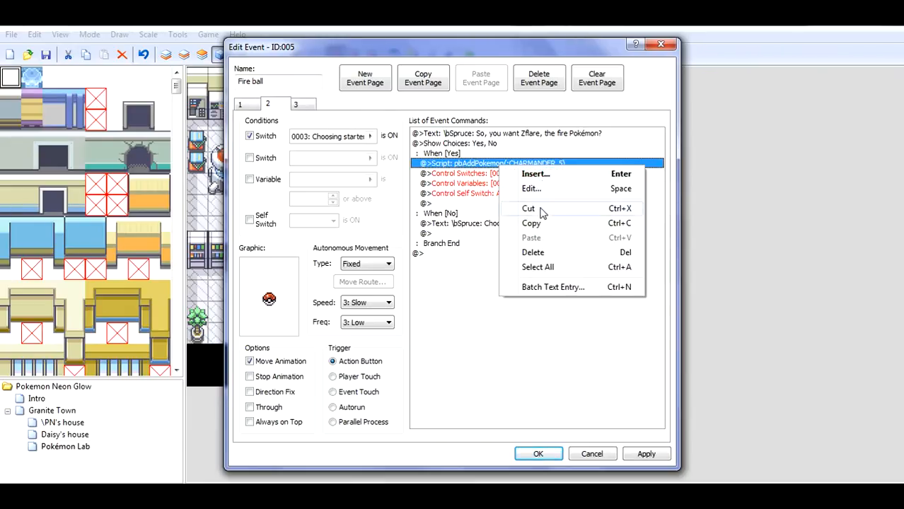
pyautogui.click(537, 192)
pyautogui.click(560, 226)
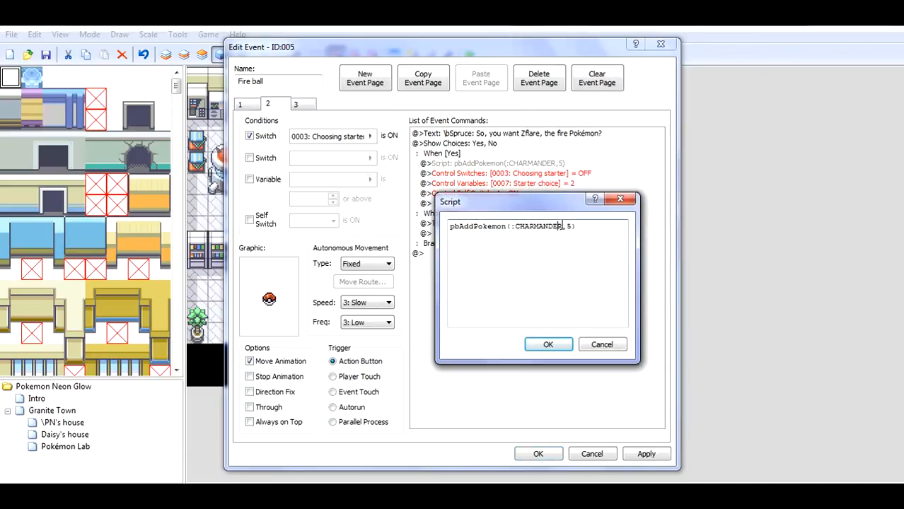
pyautogui.press('BackSpace')
pyautogui.press('BackSpace')
pyautogui.press('BackSpace')
pyautogui.press('BackSpace')
pyautogui.press('BackSpace')
pyautogui.press('BackSpace')
pyautogui.press('BackSpace')
pyautogui.press('BackSpace')
pyautogui.press('BackSpace')
pyautogui.press('BackSpace')
pyautogui.write('ZFLARE')
pyautogui.click(544, 347)
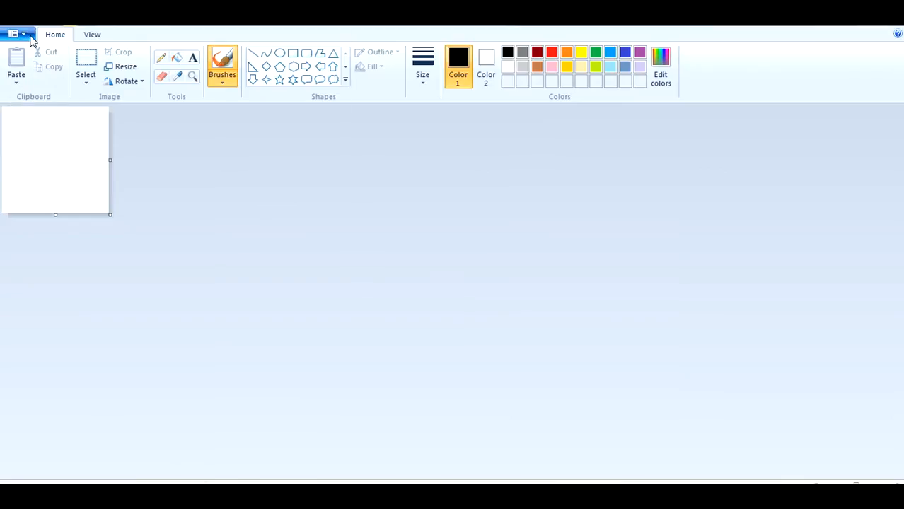
# Check the Pokémon names among Paint's recent pictures, and save the Fire ball event in the map editor.
pyautogui.click(26, 35)
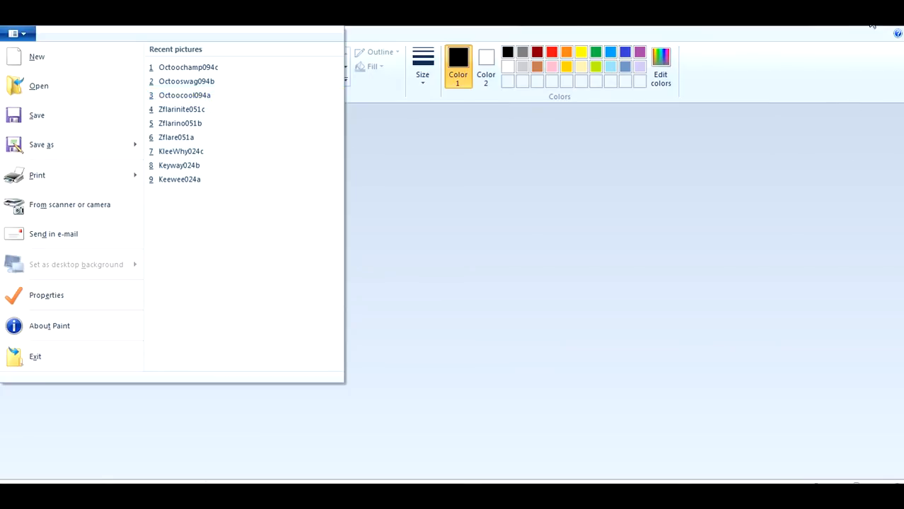
pyautogui.click(787, 28)
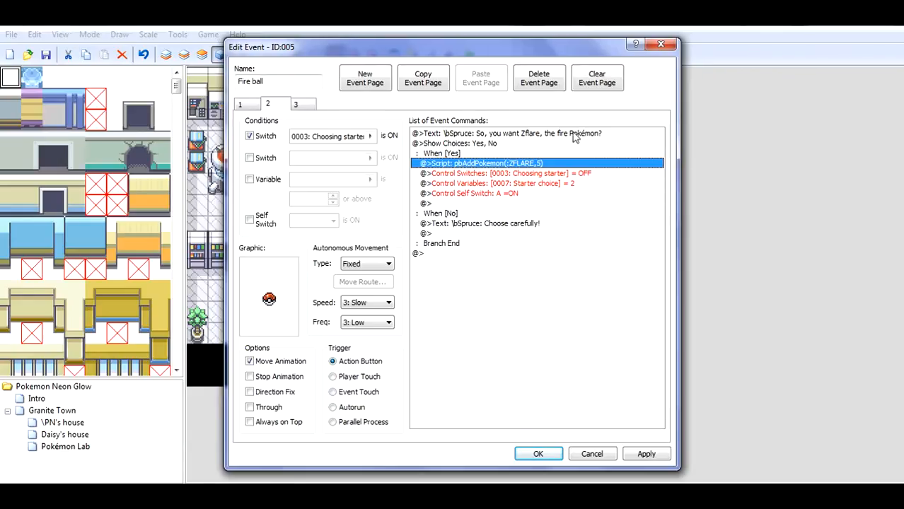
pyautogui.click(308, 104)
pyautogui.click(269, 106)
pyautogui.click(646, 454)
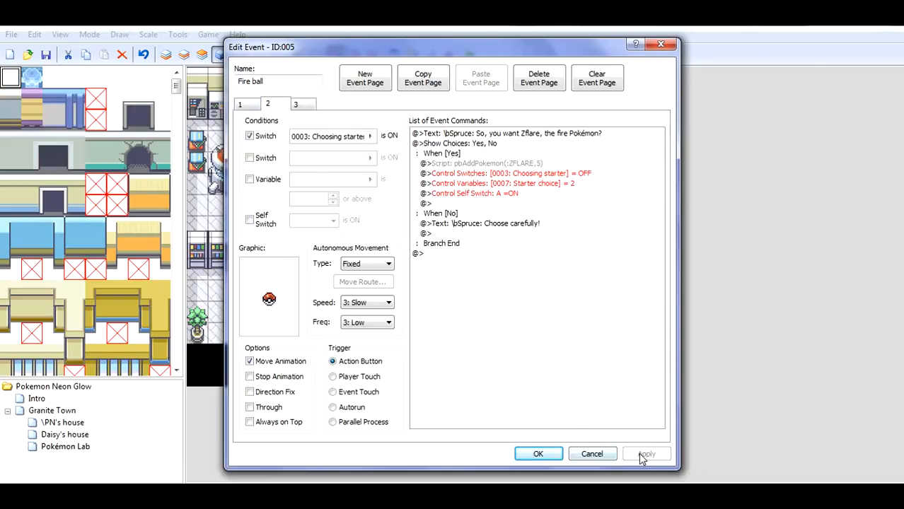
pyautogui.click(537, 454)
# Open page 2 of the Water ball event and change the speaker to \bSpruce: in the "So, you want Squirtle" text.
pyautogui.doubleClick(413, 163)
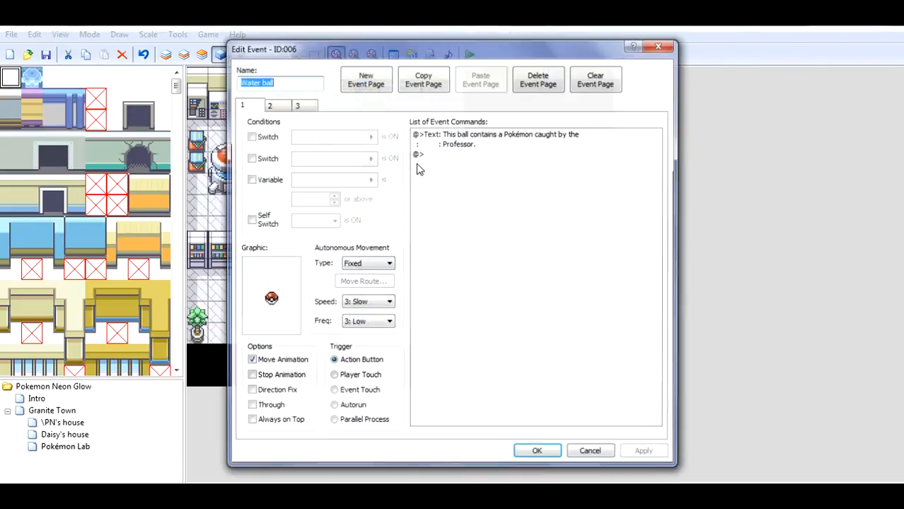
pyautogui.click(278, 107)
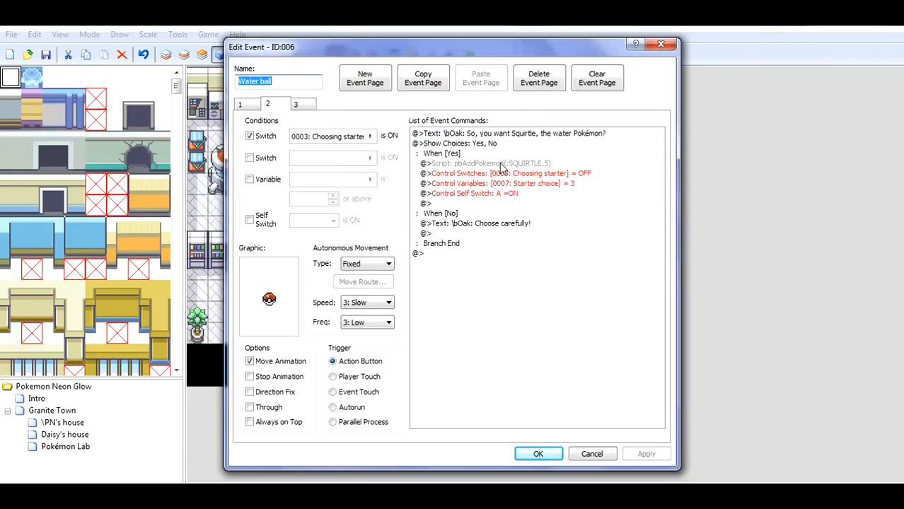
pyautogui.click(518, 134)
pyautogui.rightClick(519, 136)
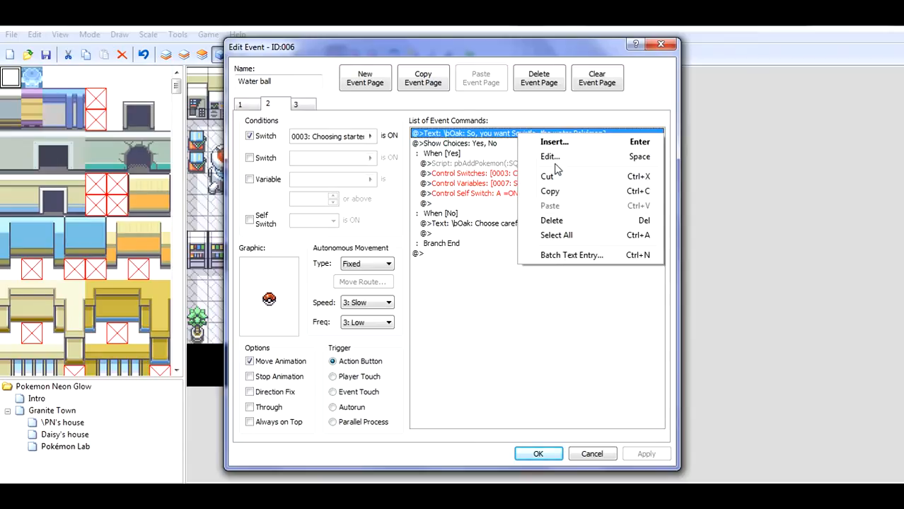
pyautogui.click(551, 154)
pyautogui.click(471, 261)
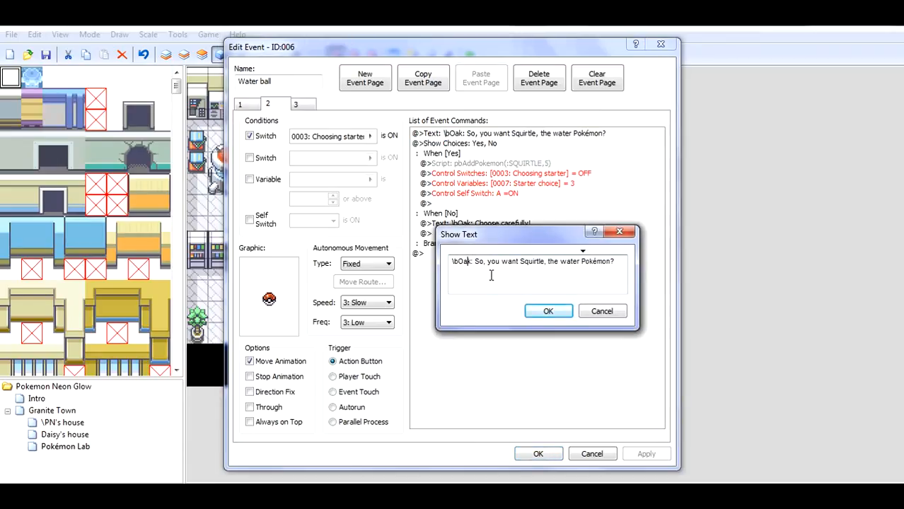
pyautogui.press('BackSpace')
pyautogui.press('BackSpace')
pyautogui.press('BackSpace')
pyautogui.press('BackSpace')
pyautogui.write('Sprucw')
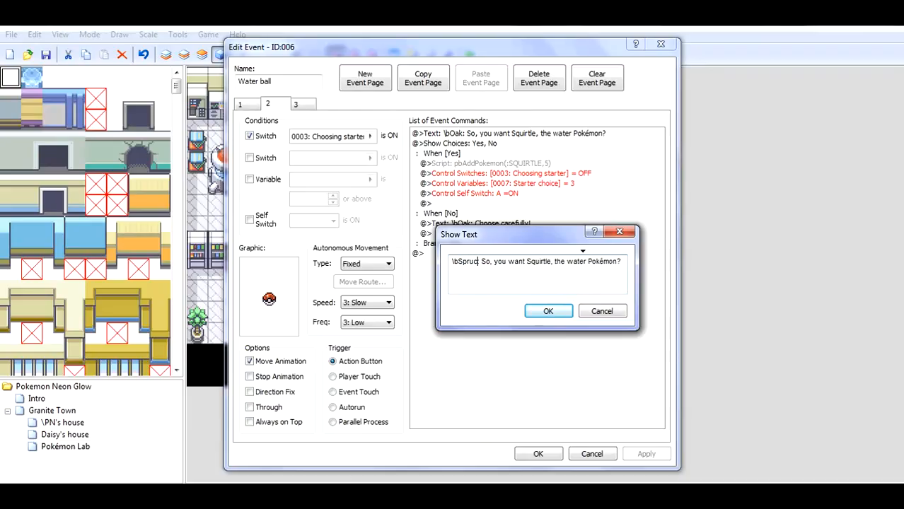
pyautogui.press('BackSpace')
pyautogui.write('e:')
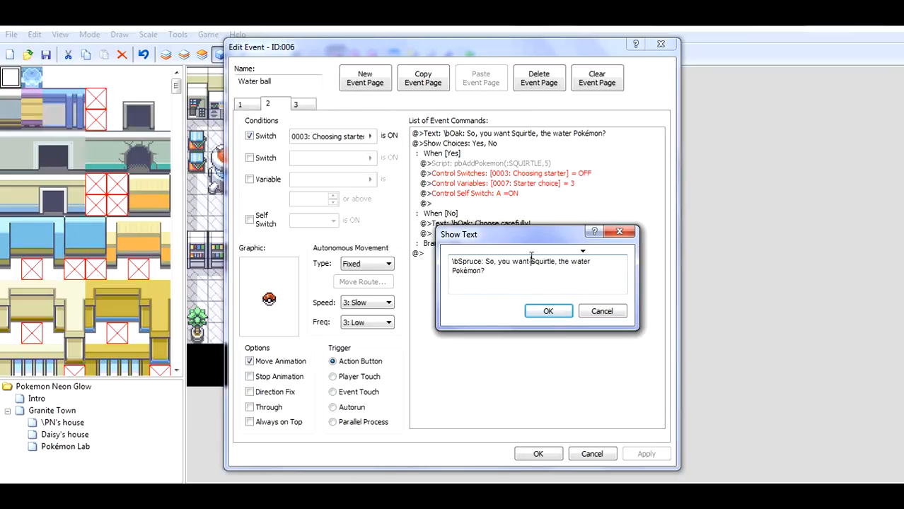
# Replace Squirtle with Octoocool in the Water ball event's "So, you want" text.
pyautogui.moveTo(530, 261); pyautogui.dragTo(555, 262)
pyautogui.write('Octocool')
pyautogui.click(564, 313)
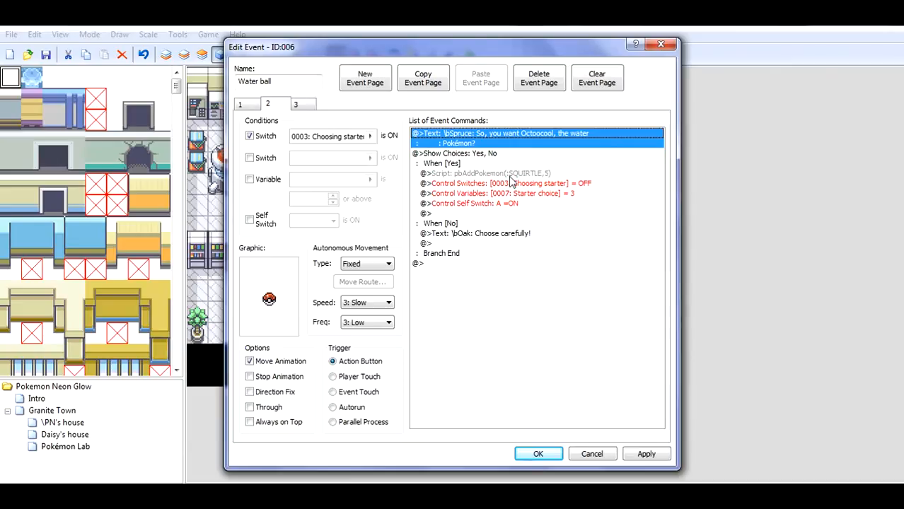
# Change the Water ball event's Yes branch script to pbAddPokemon(:OCTOOCOOL,5).
pyautogui.click(507, 177)
pyautogui.rightClick(507, 179)
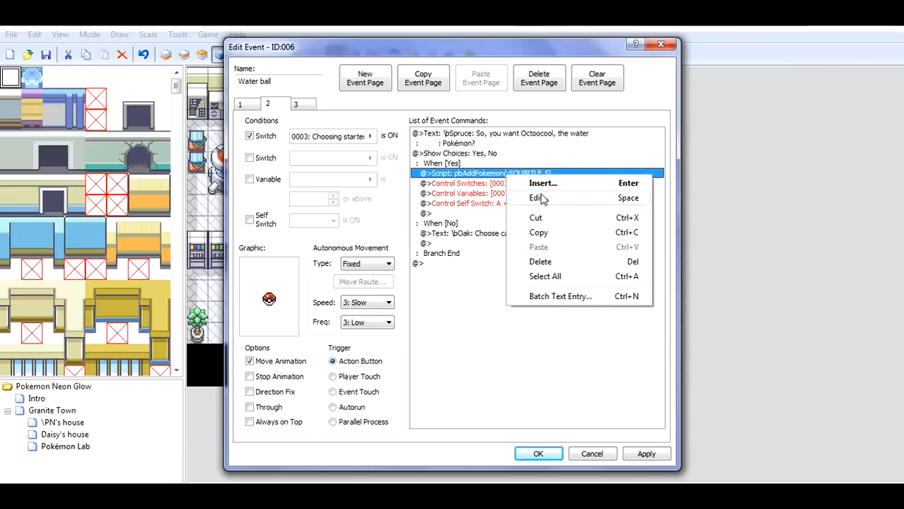
pyautogui.click(539, 199)
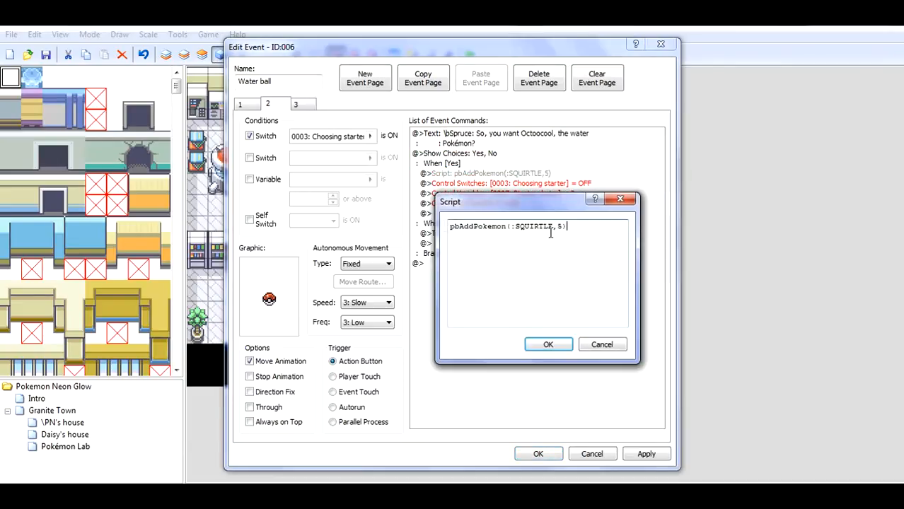
pyautogui.press('BackSpace')
pyautogui.press('BackSpace')
pyautogui.press('BackSpace')
pyautogui.press('BackSpace')
pyautogui.press('BackSpace')
pyautogui.press('BackSpace')
pyautogui.press('BackSpace')
pyautogui.press('BackSpace')
pyautogui.write('OCTOOCLOOL')
pyautogui.click(548, 345)
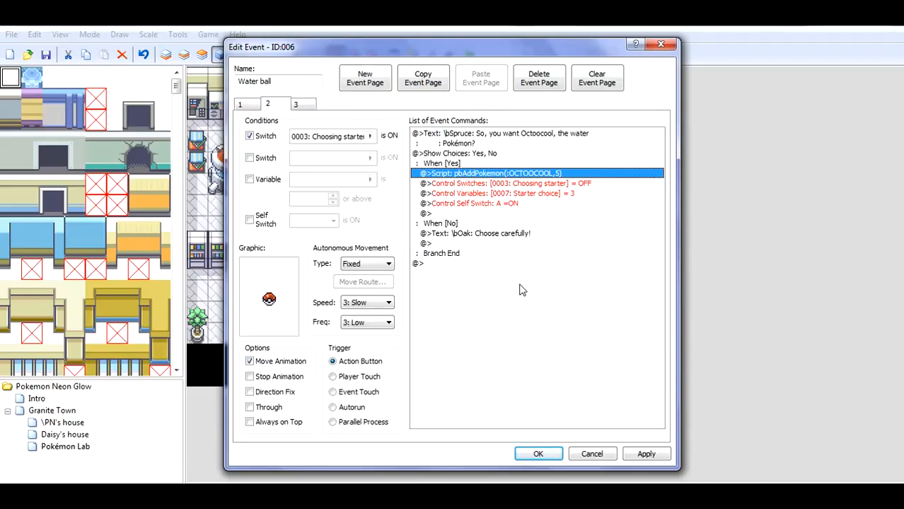
# Change the speaker to \bSpruce: in the No branch's "Choose carefully!" text and save the Water ball event.
pyautogui.click(496, 233)
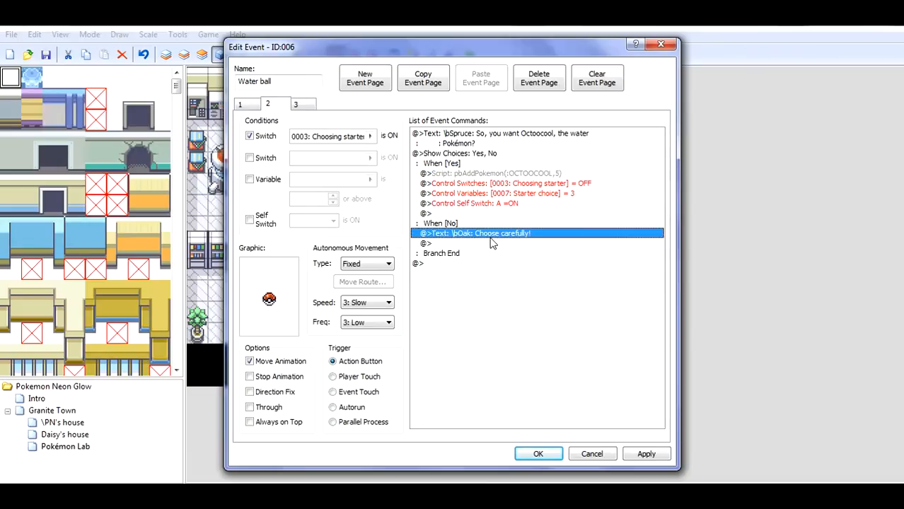
pyautogui.rightClick(492, 236)
pyautogui.click(520, 257)
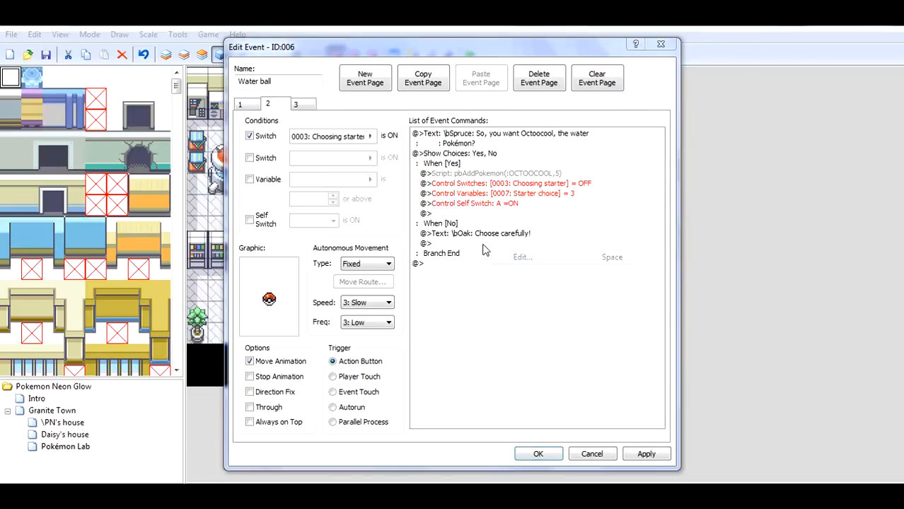
pyautogui.click(472, 261)
pyautogui.press('BackSpace')
pyautogui.press('BackSpace')
pyautogui.press('BackSpace')
pyautogui.press('BackSpace')
pyautogui.write('S')
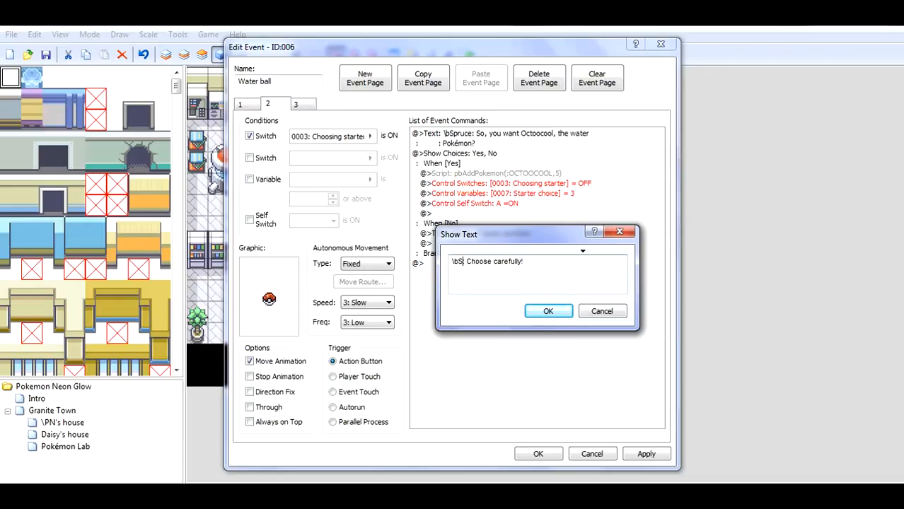
pyautogui.write('pruce:')
pyautogui.click(539, 310)
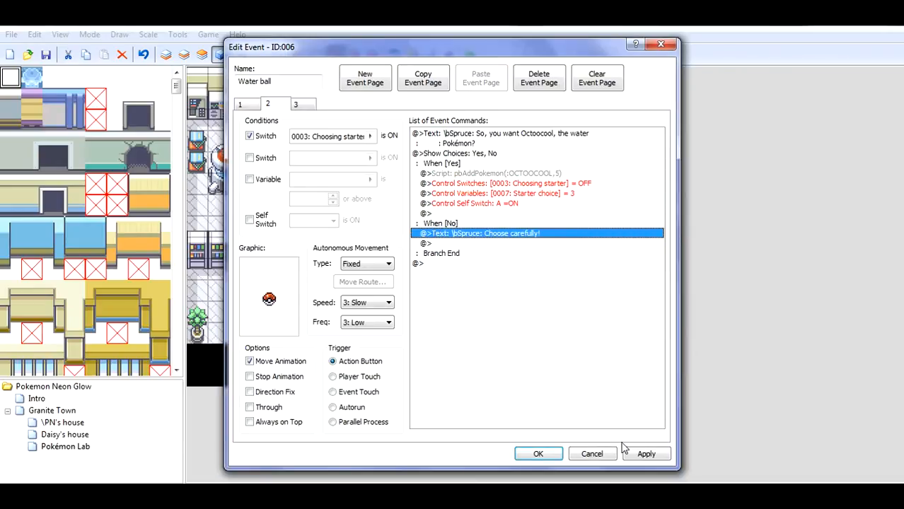
pyautogui.click(656, 457)
pyautogui.click(539, 453)
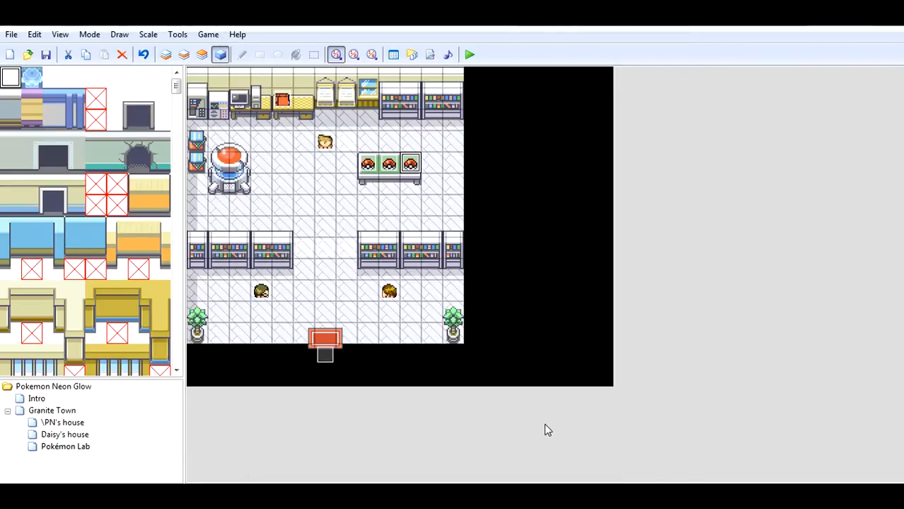
# Review the Dex access event's commands and delete that event from the Pokémon Lab map.
pyautogui.click(260, 291)
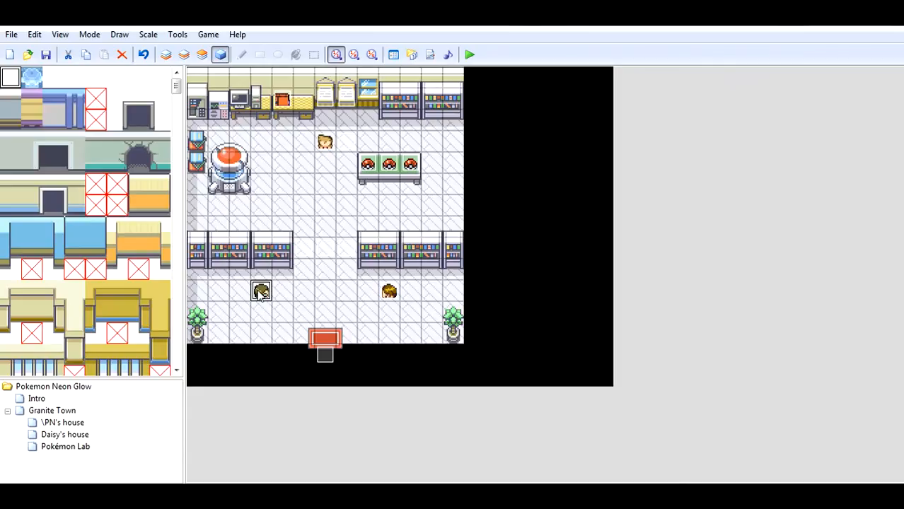
pyautogui.doubleClick(260, 291)
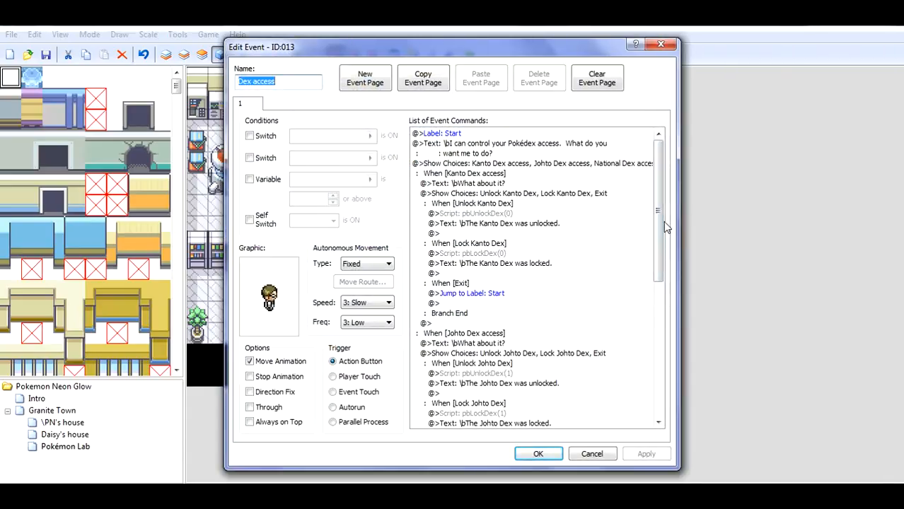
pyautogui.moveTo(660, 225); pyautogui.dragTo(620, 137)
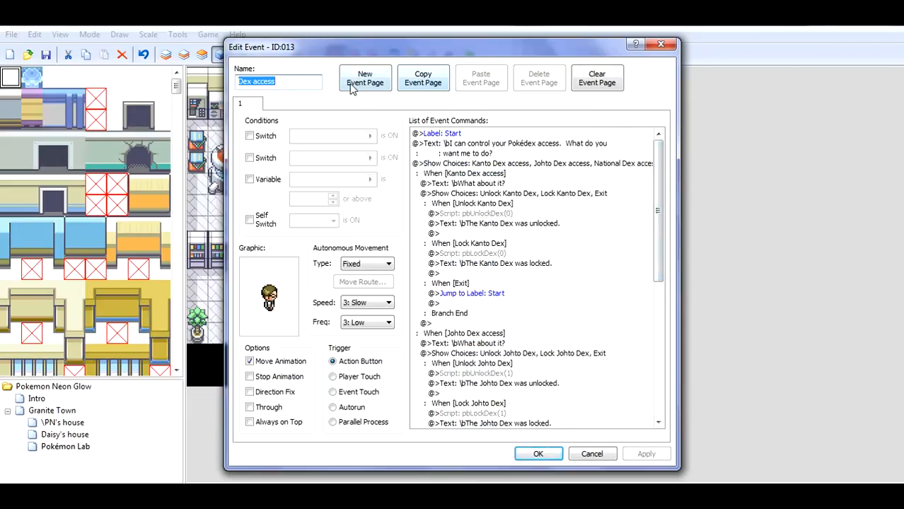
pyautogui.click(538, 453)
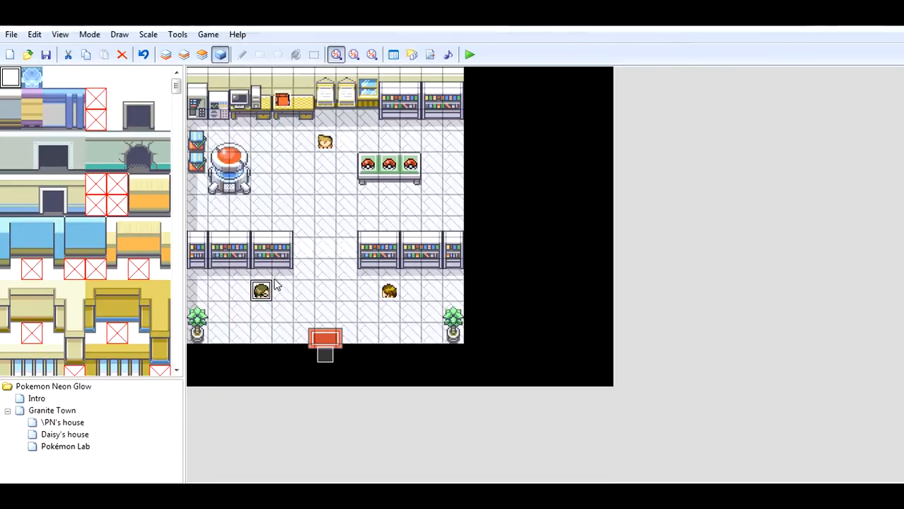
pyautogui.rightClick(261, 292)
pyautogui.click(365, 359)
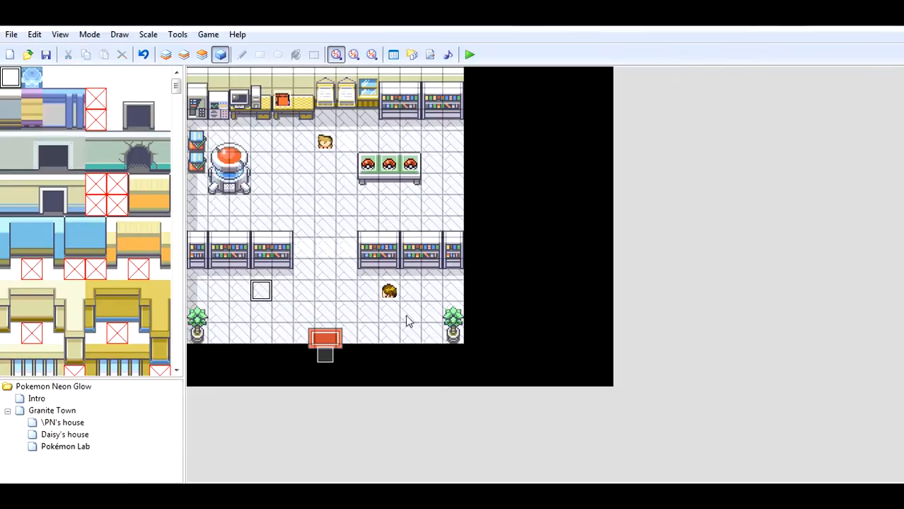
pyautogui.click(266, 144)
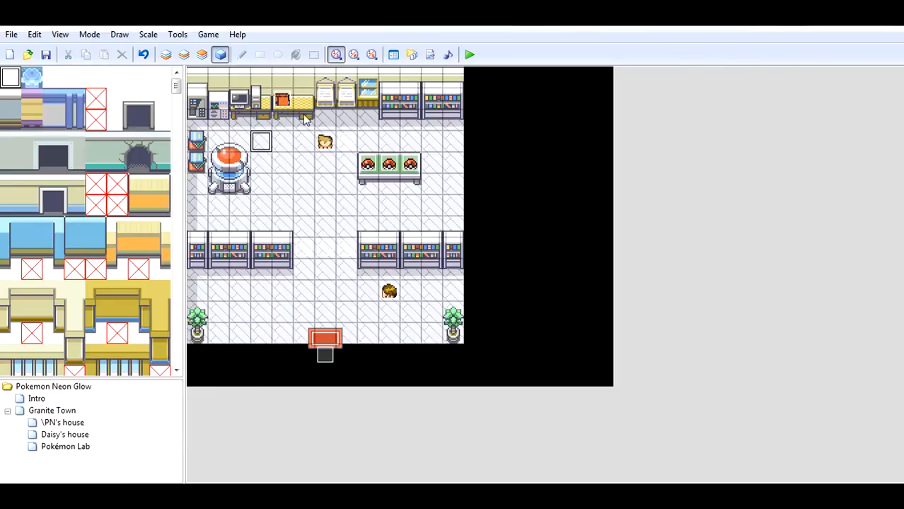
# Review the commands on both pages of the Professor event in the Pokémon Lab map.
pyautogui.doubleClick(326, 144)
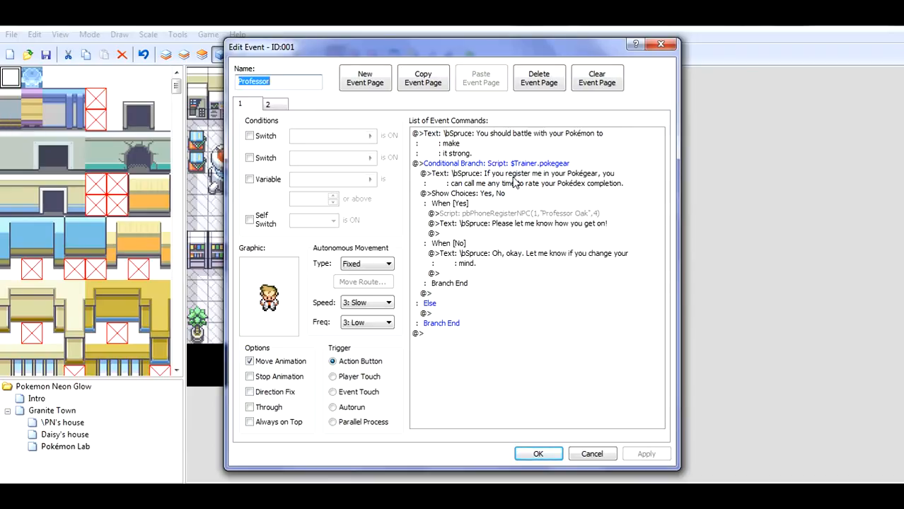
pyautogui.click(274, 105)
pyautogui.click(256, 105)
pyautogui.click(269, 105)
pyautogui.click(246, 106)
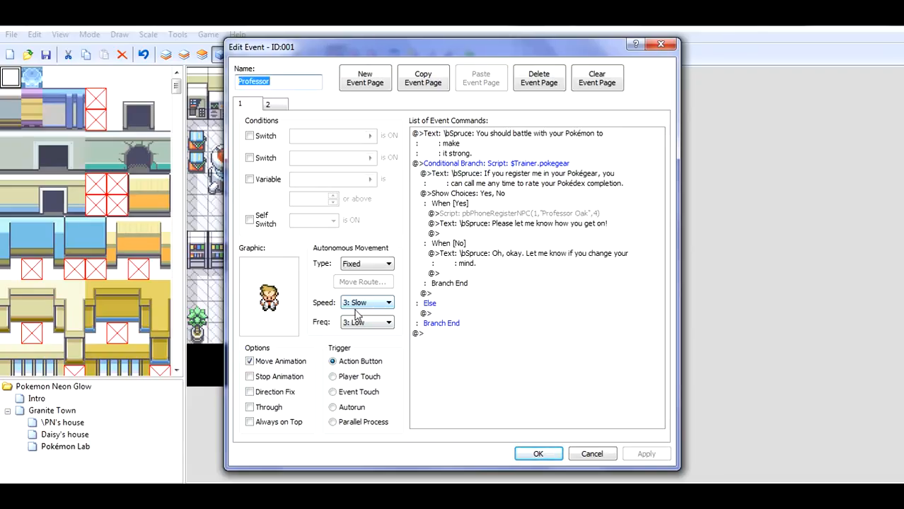
pyautogui.click(538, 453)
# Copy the !$Trainer.pokedex conditional branch from page 1 of the Pokédex event and close that event.
pyautogui.doubleClick(323, 140)
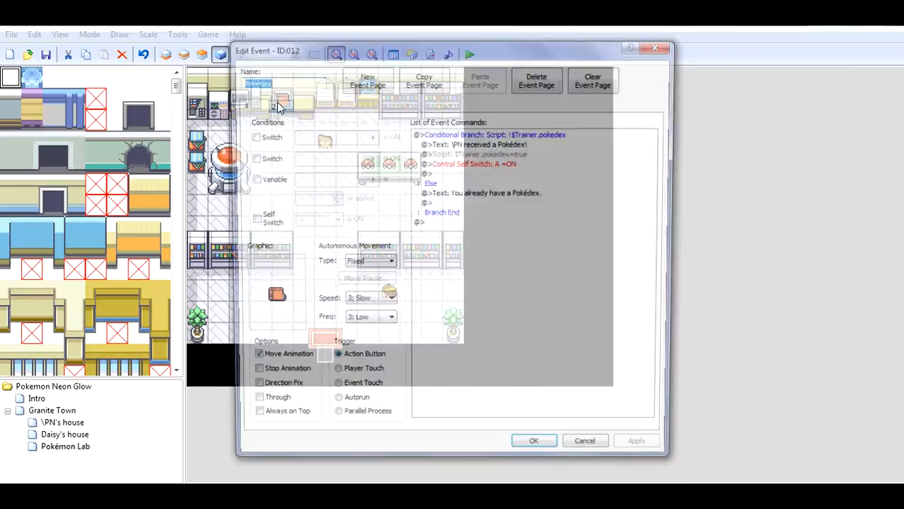
pyautogui.click(473, 137)
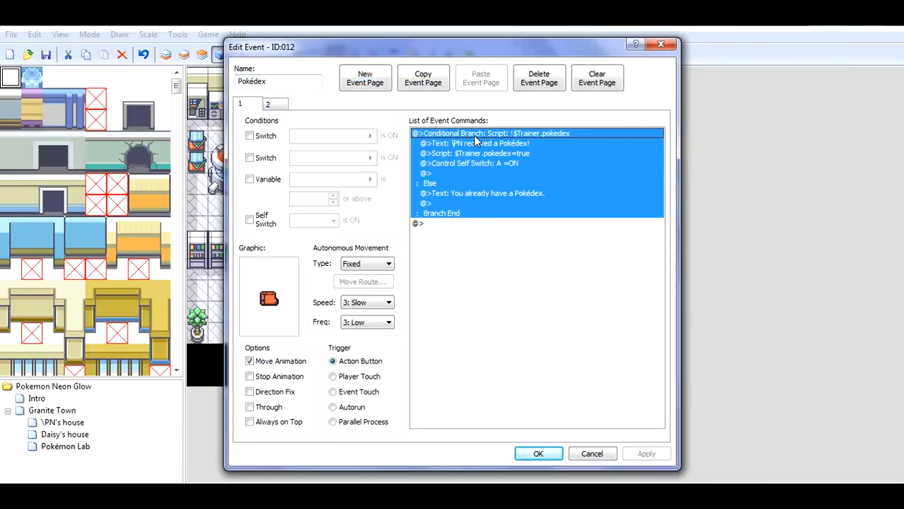
pyautogui.rightClick(518, 134)
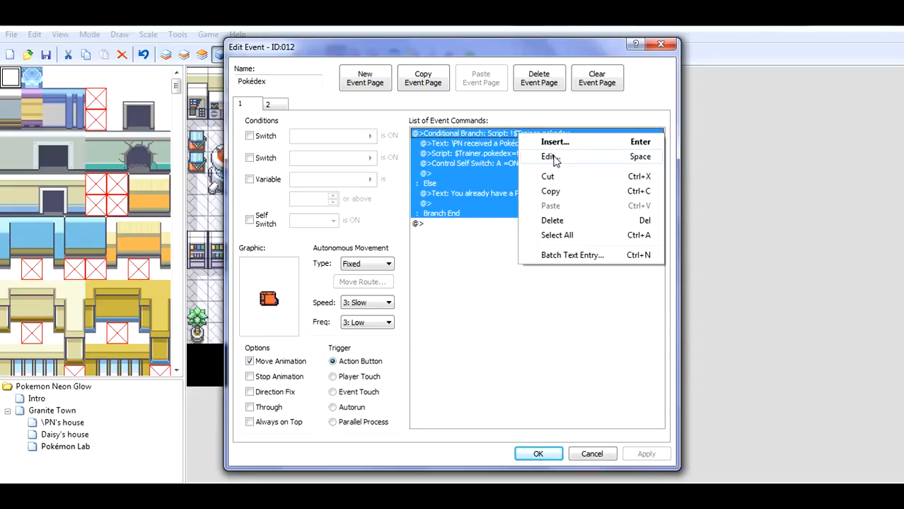
pyautogui.click(559, 192)
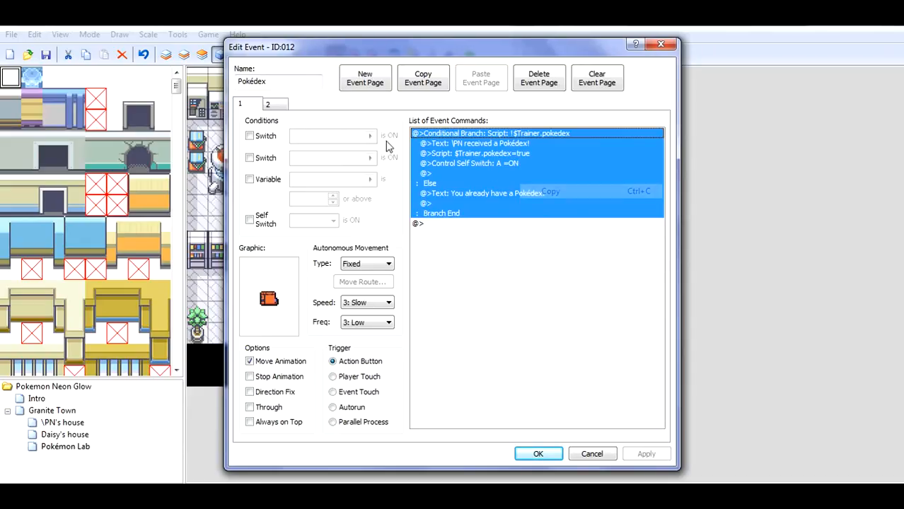
pyautogui.click(279, 105)
pyautogui.click(253, 105)
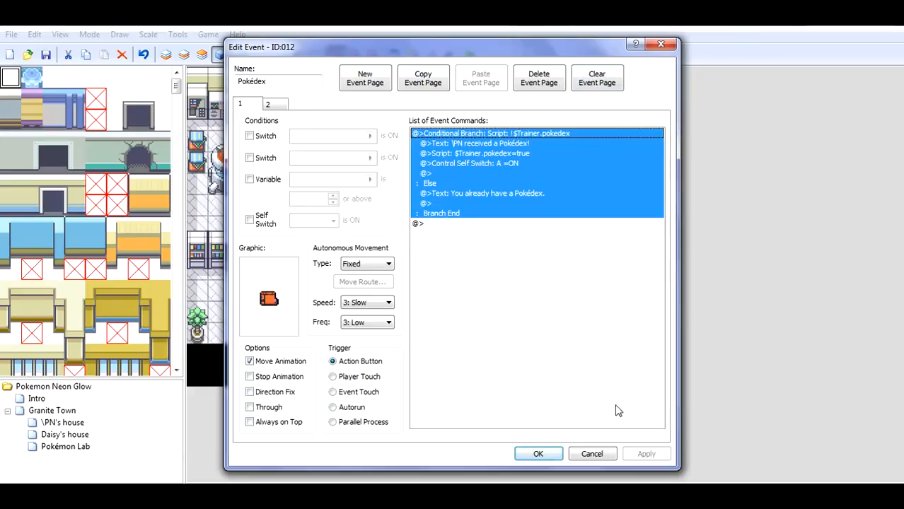
pyautogui.click(594, 455)
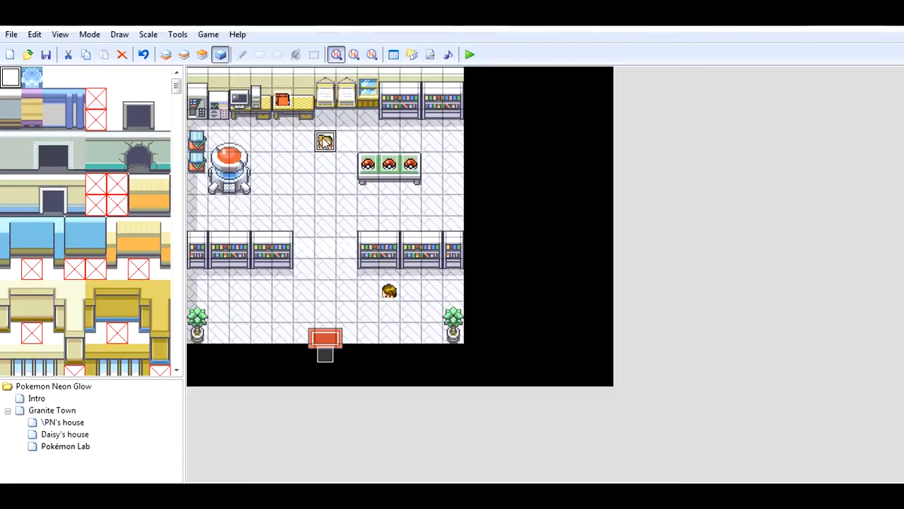
# Recheck the Professor event's two pages for a place to insert the copied Pokédex branch, leaving the event unedited.
pyautogui.doubleClick(324, 142)
pyautogui.click(504, 285)
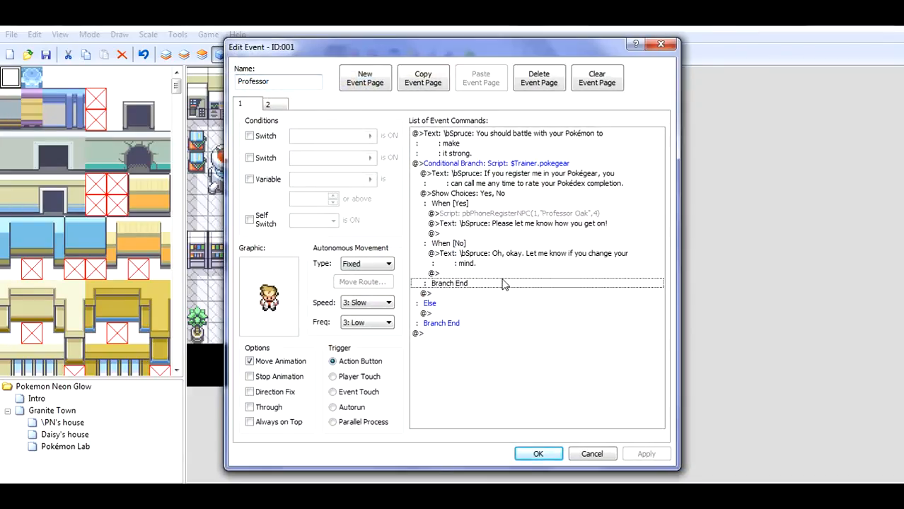
pyautogui.click(502, 274)
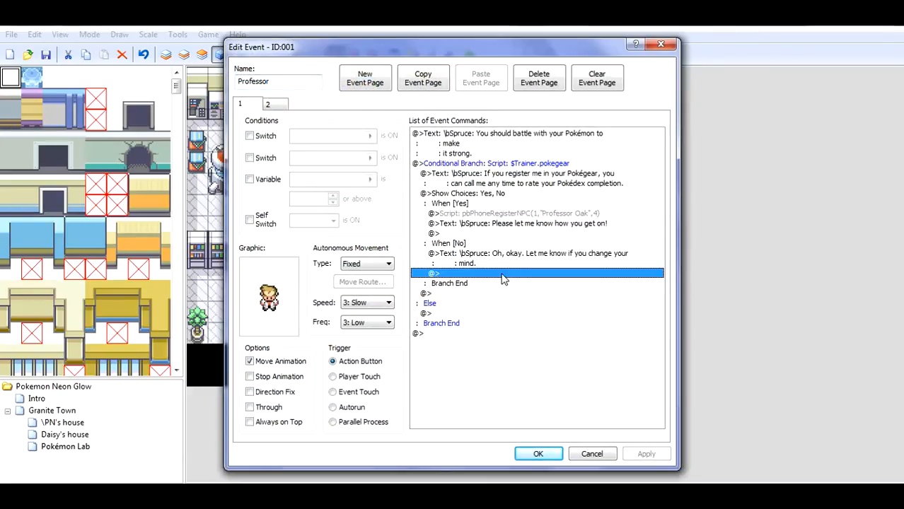
pyautogui.click(271, 106)
pyautogui.click(255, 106)
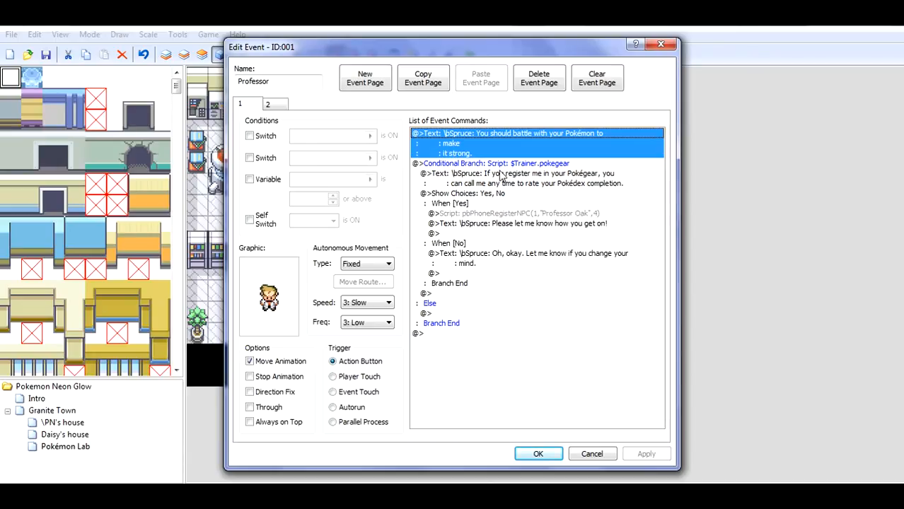
pyautogui.click(664, 48)
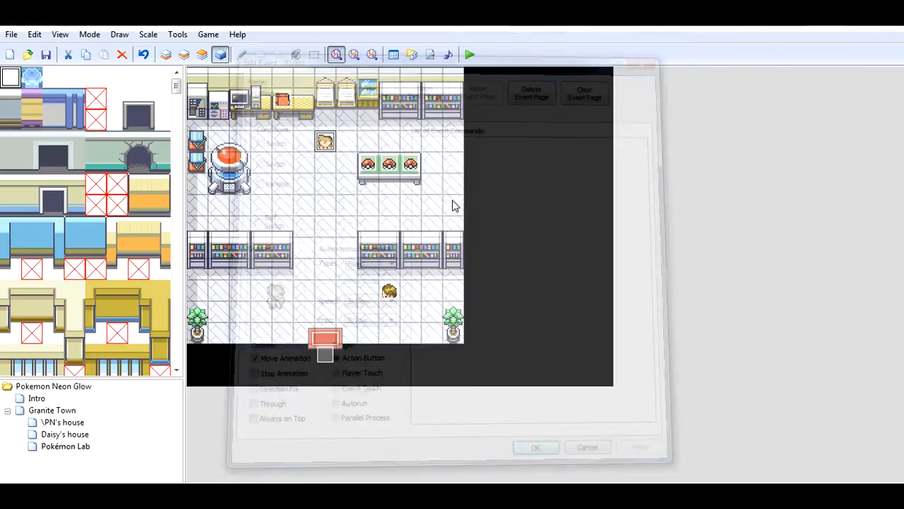
# Open page 2 of the Grass ball event, where the KeeWee starter choice is handled.
pyautogui.doubleClick(373, 170)
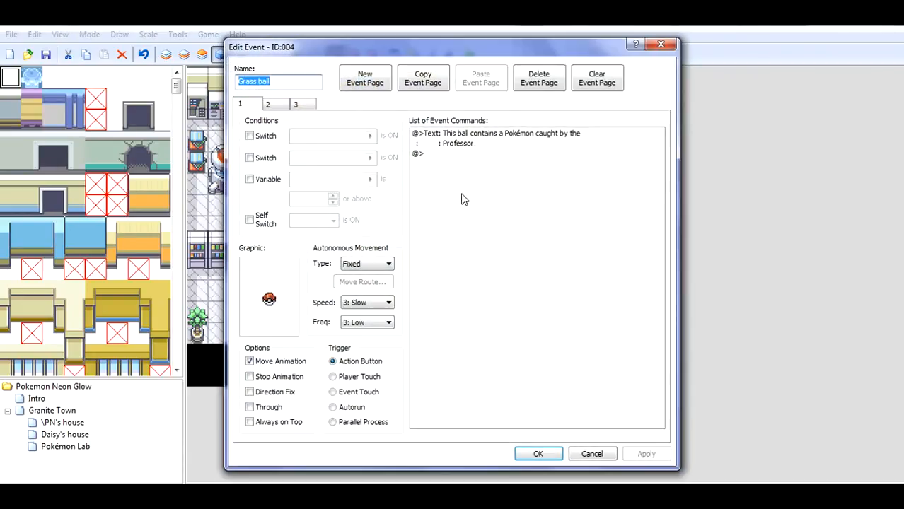
pyautogui.click(269, 105)
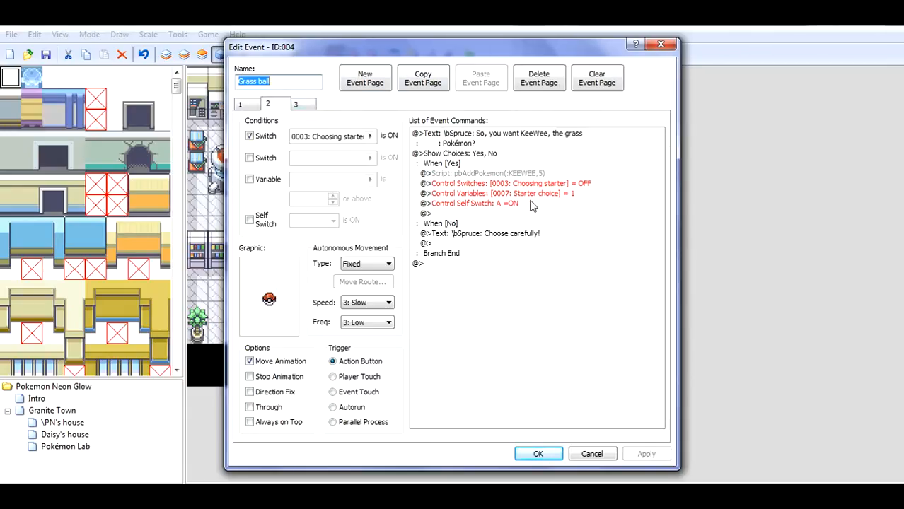
pyautogui.click(488, 222)
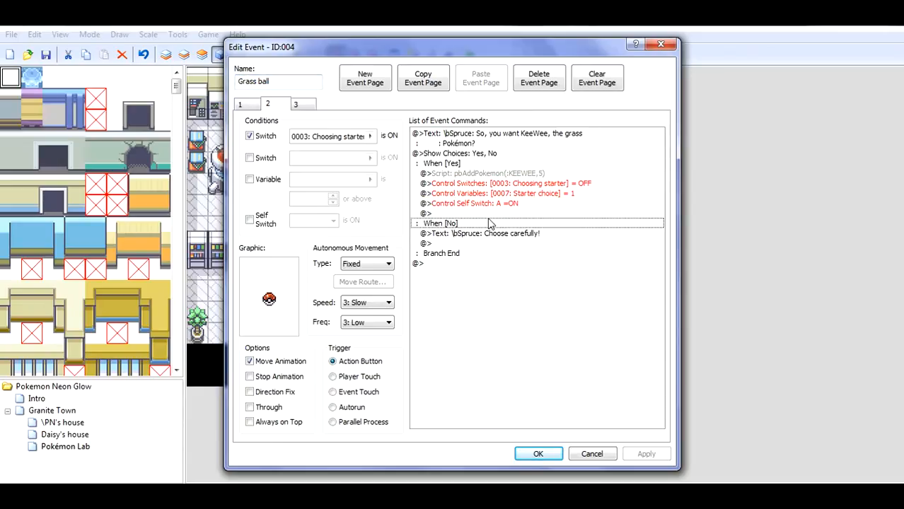
pyautogui.rightClick(475, 214)
pyautogui.click(542, 222)
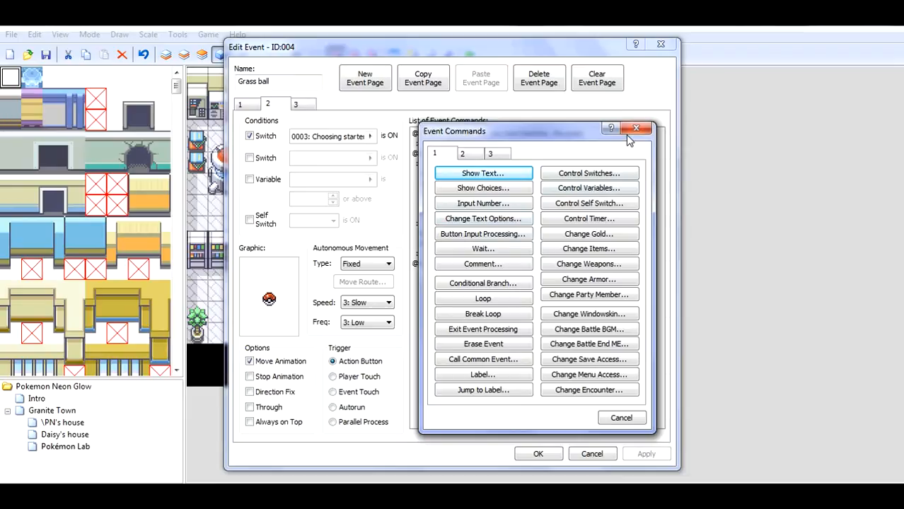
pyautogui.click(506, 175)
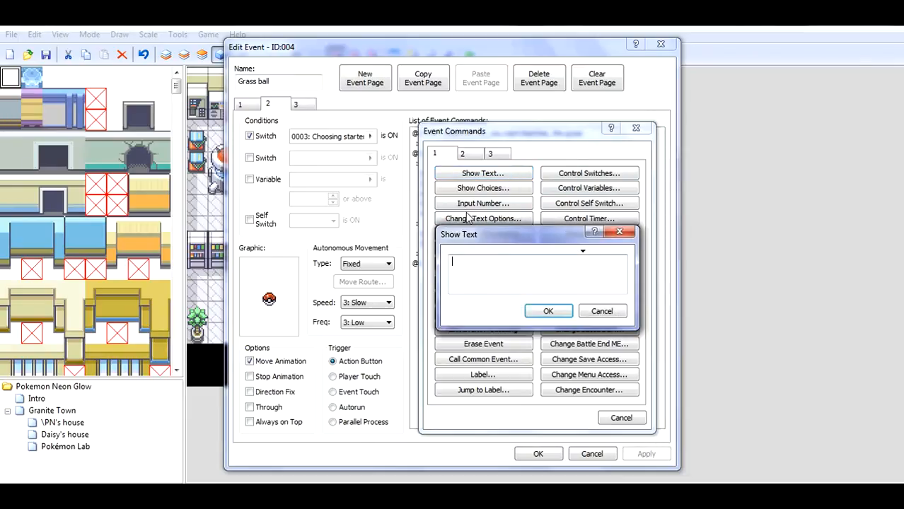
pyautogui.rightClick(502, 274)
pyautogui.click(631, 233)
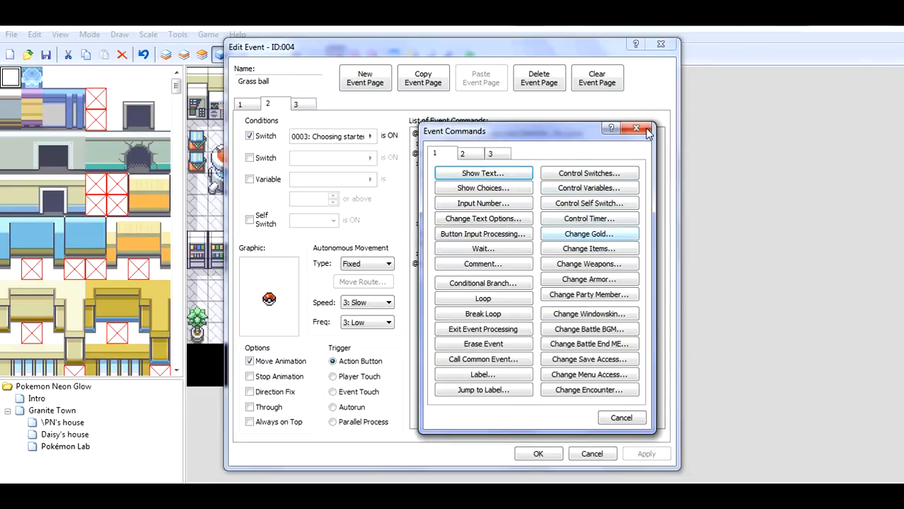
pyautogui.click(645, 131)
# Paste the copied Pokédex conditional branch at the end of the Grass ball event's Yes branch.
pyautogui.rightClick(451, 214)
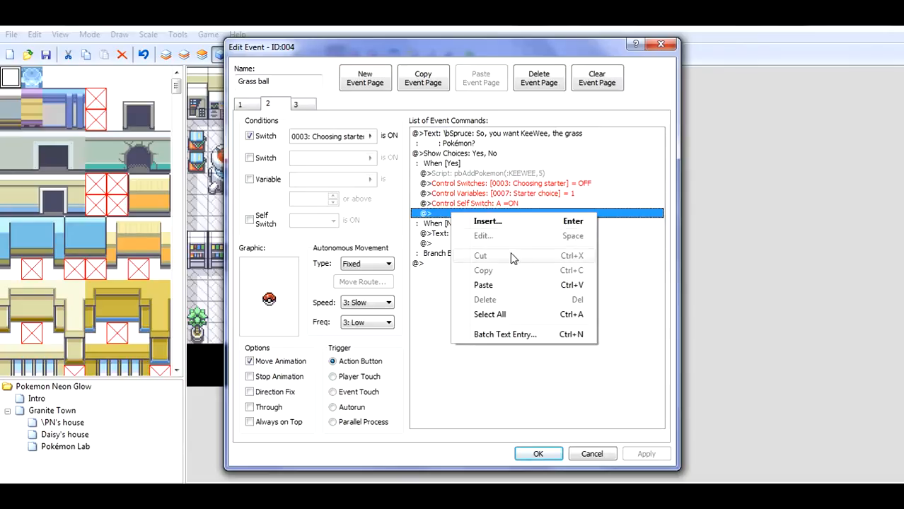
pyautogui.click(489, 285)
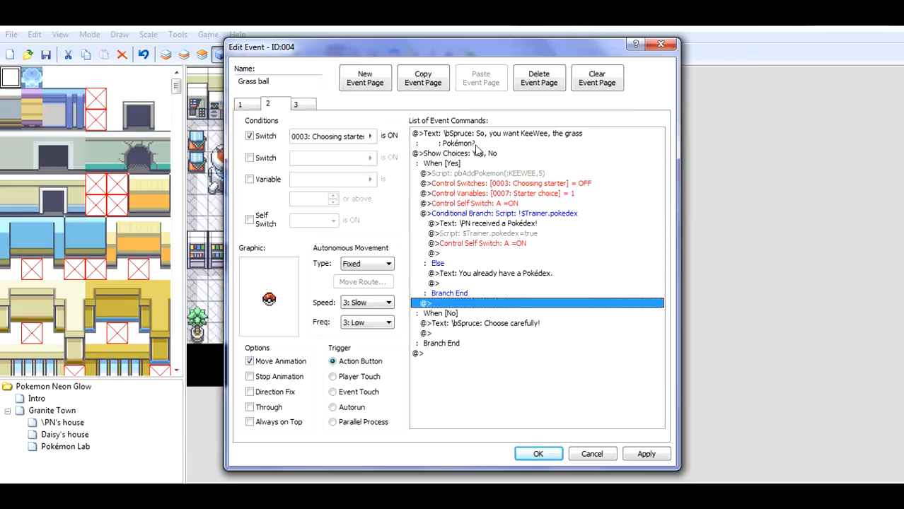
# Add the text "\bSpruce: Use the Pokedex to collect data on all the Pokemon in the Palimo region." after "You already have a Pokédex." in the Else branch.
pyautogui.click(498, 273)
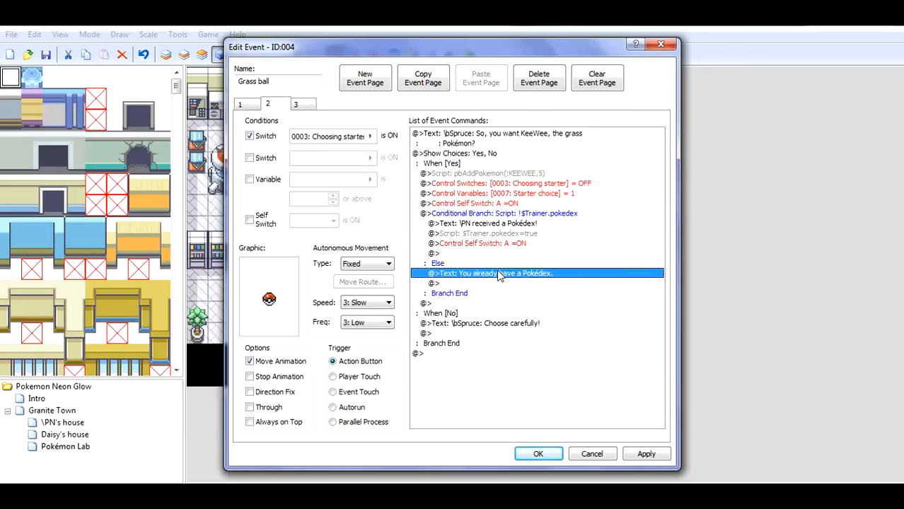
pyautogui.click(455, 283)
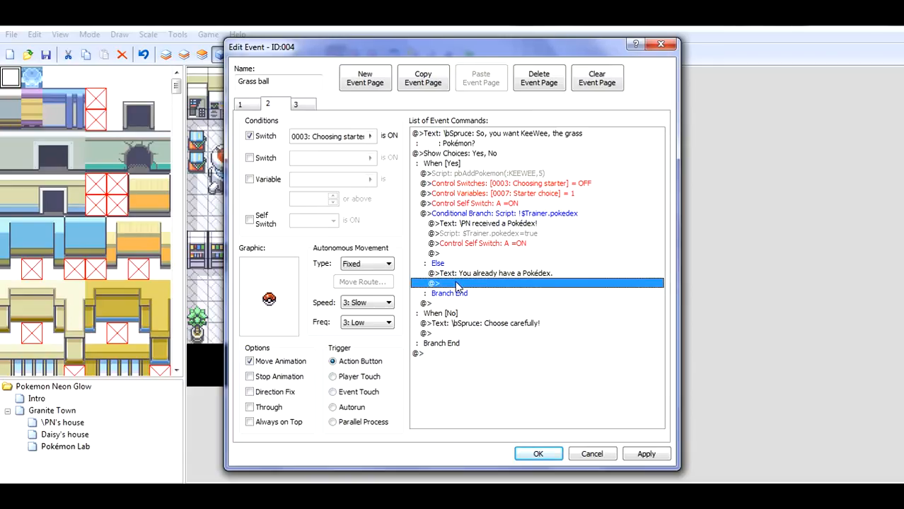
pyautogui.rightClick(455, 282)
pyautogui.click(502, 297)
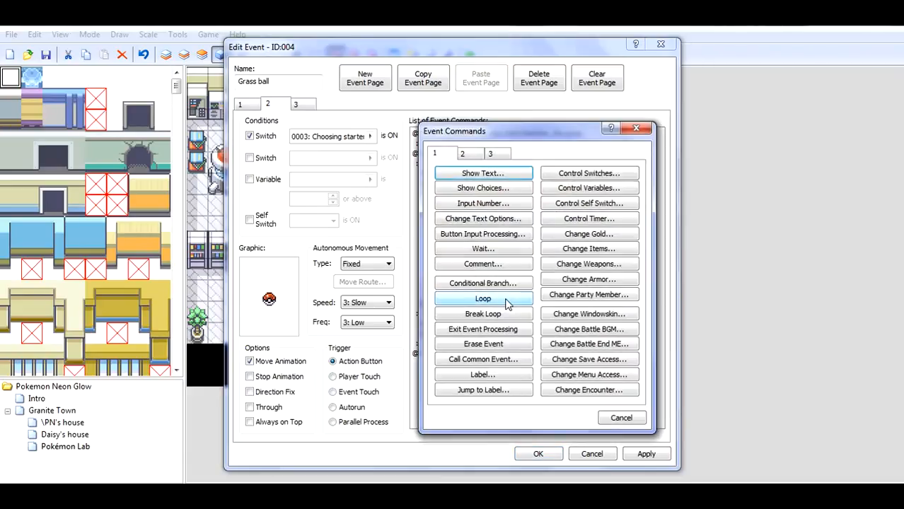
pyautogui.click(494, 176)
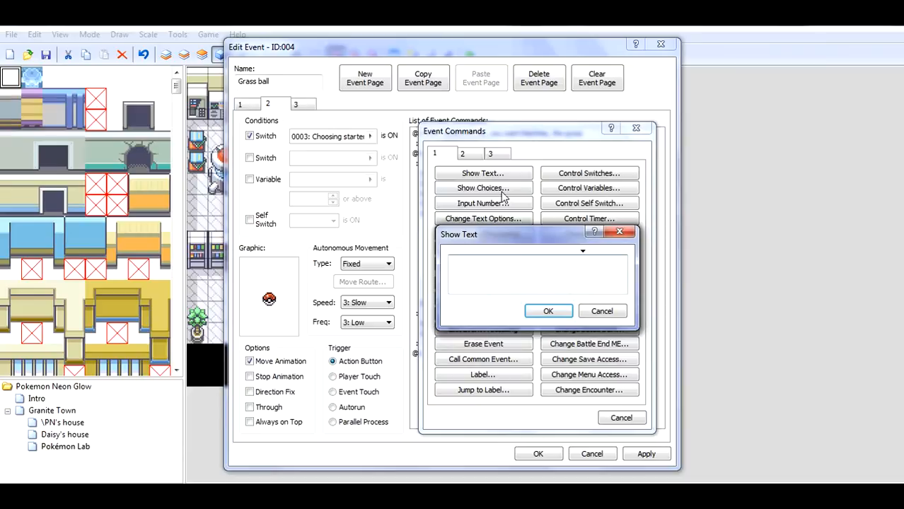
pyautogui.write('\\')
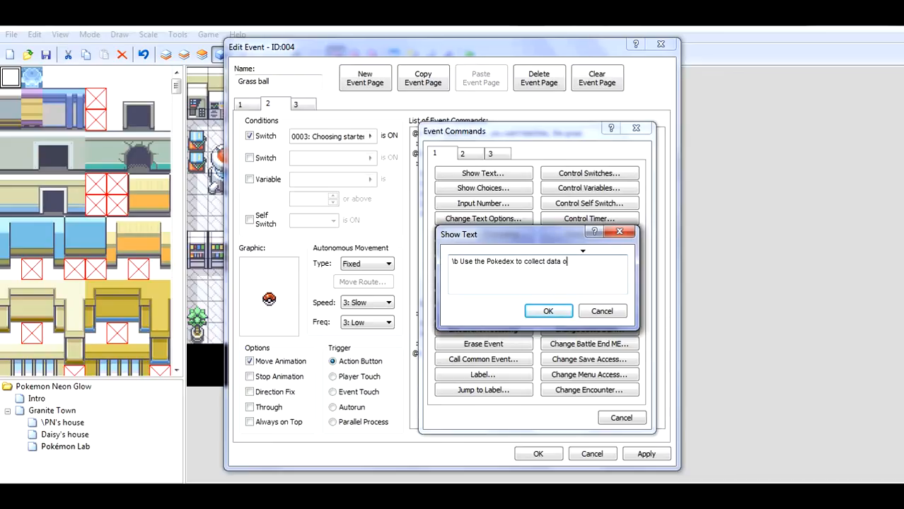
pyautogui.write('he Pokemon')
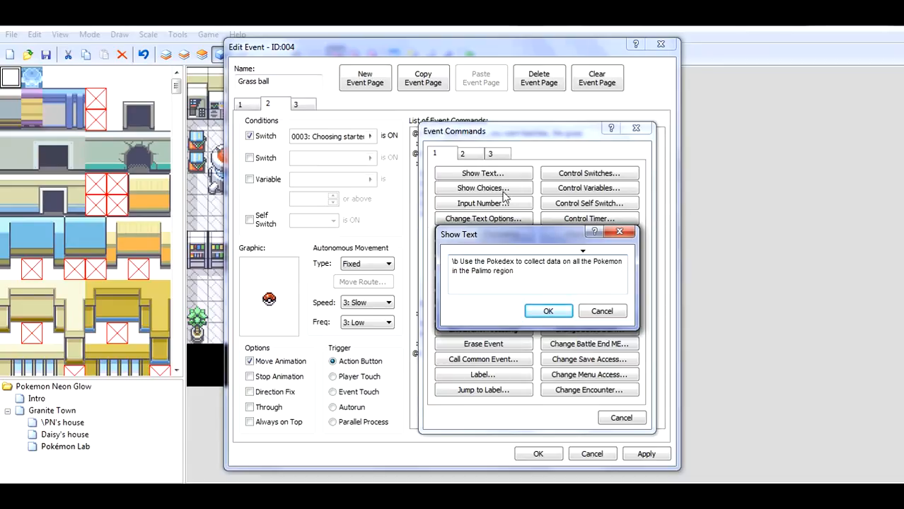
pyautogui.write('.')
pyautogui.write('Spruc')
pyautogui.write('e:')
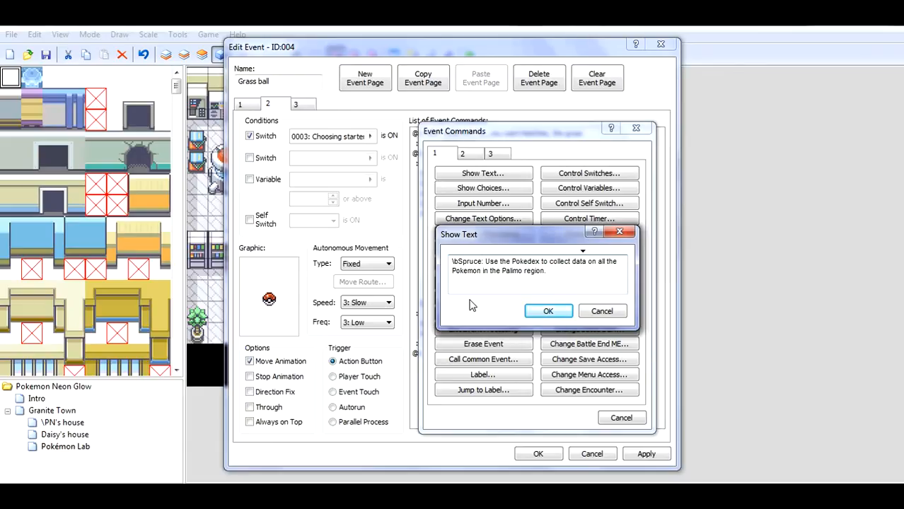
pyautogui.click(547, 311)
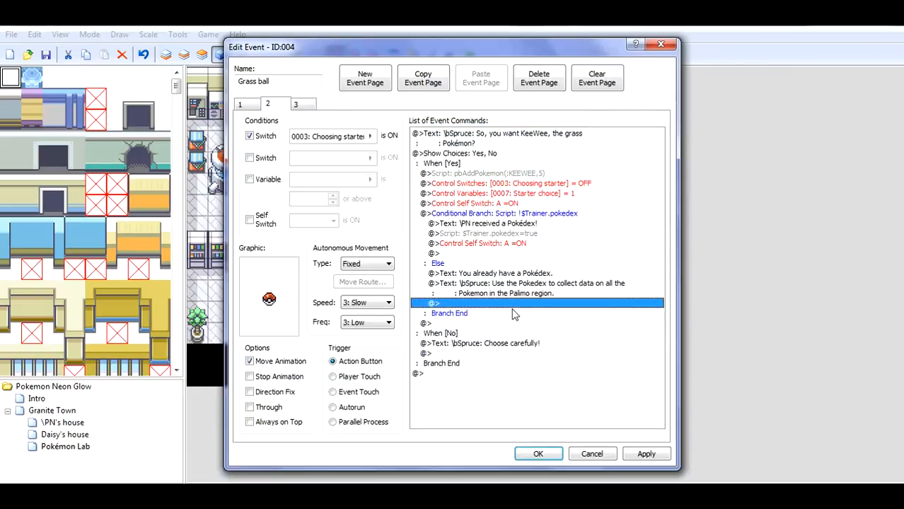
# Copy the Grass ball event's whole !$Trainer.pokedex conditional branch, including Spruce's added text, and save the event.
pyautogui.click(527, 291)
pyautogui.click(491, 275)
pyautogui.click(504, 222)
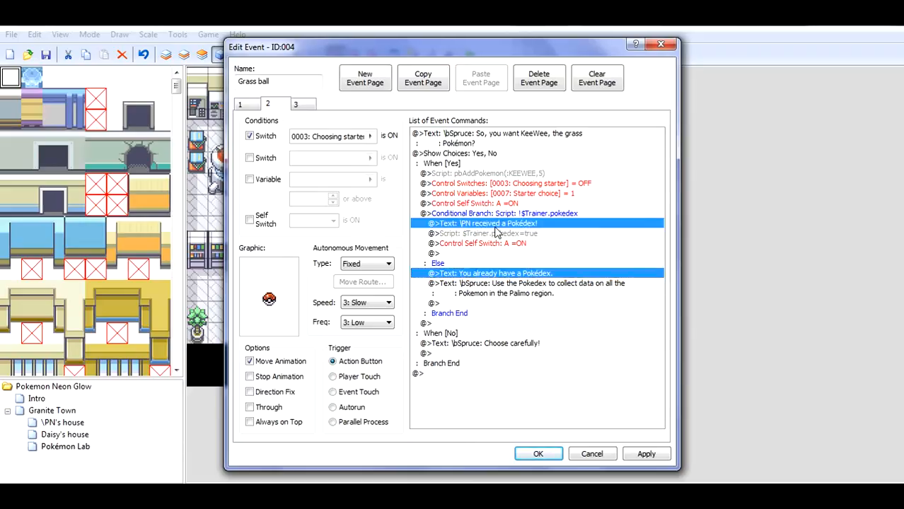
pyautogui.click(494, 214)
pyautogui.rightClick(492, 215)
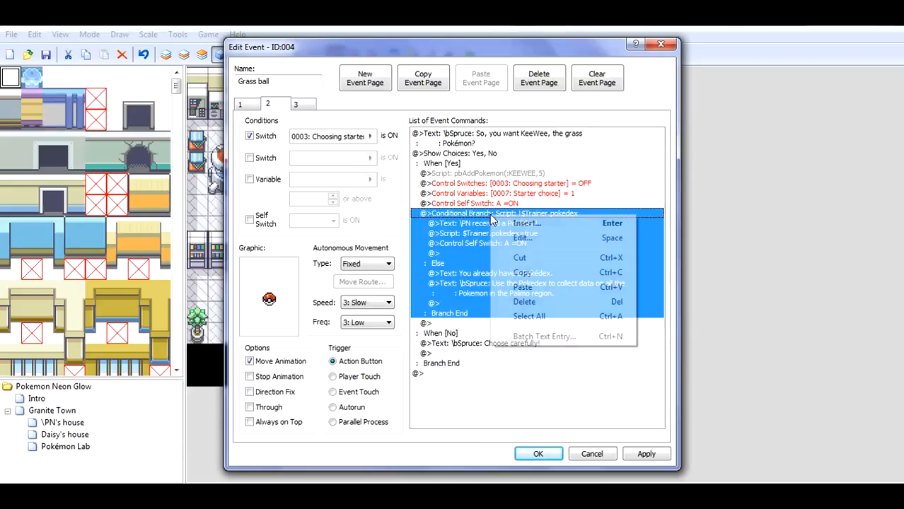
pyautogui.click(523, 272)
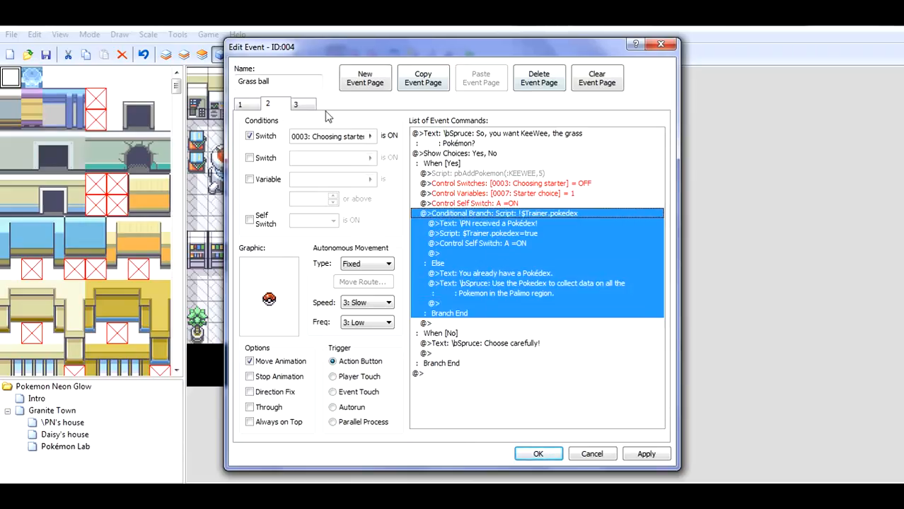
pyautogui.click(652, 457)
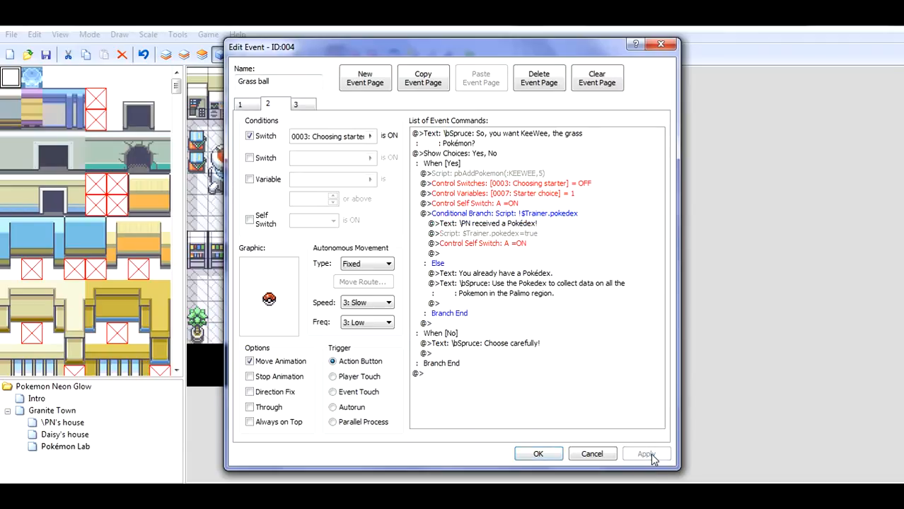
pyautogui.click(538, 454)
# Paste the copied Pokédex conditional branch at the end of the Yes branch on the Fire ball event's page 2.
pyautogui.doubleClick(385, 168)
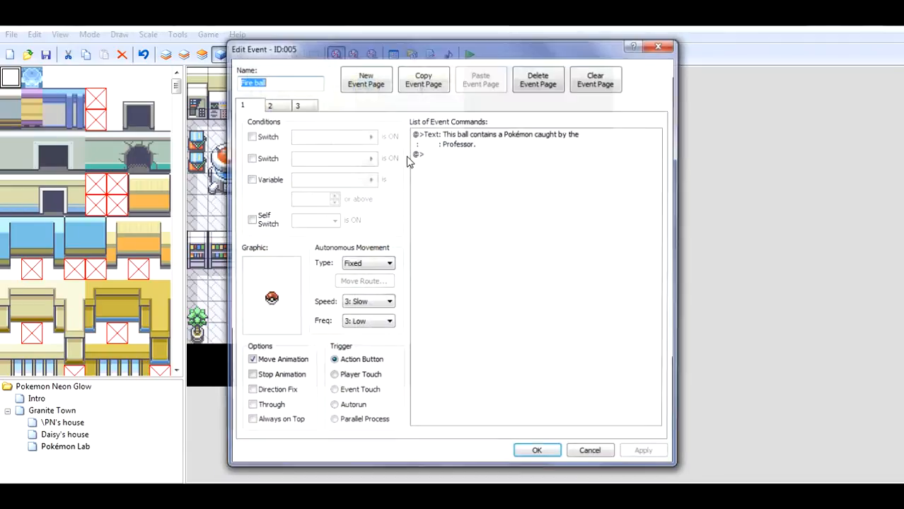
pyautogui.click(275, 104)
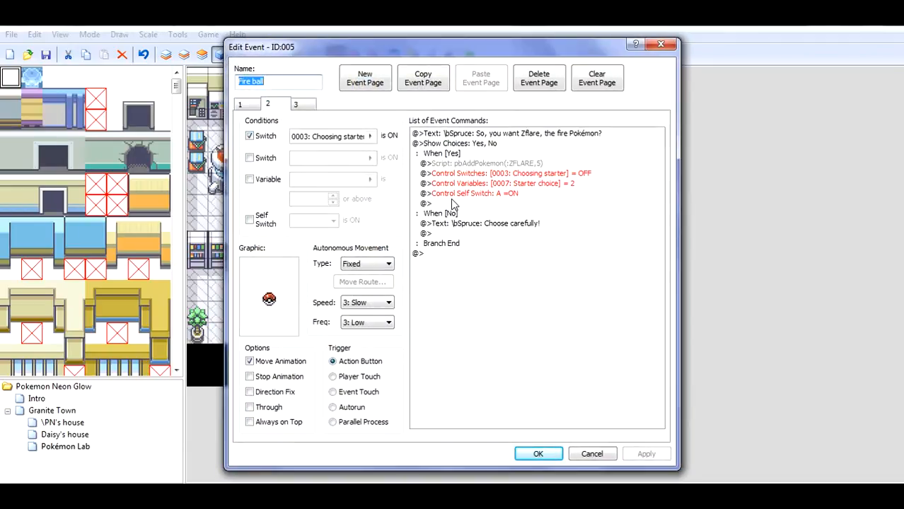
pyautogui.click(452, 205)
pyautogui.rightClick(451, 203)
pyautogui.click(484, 274)
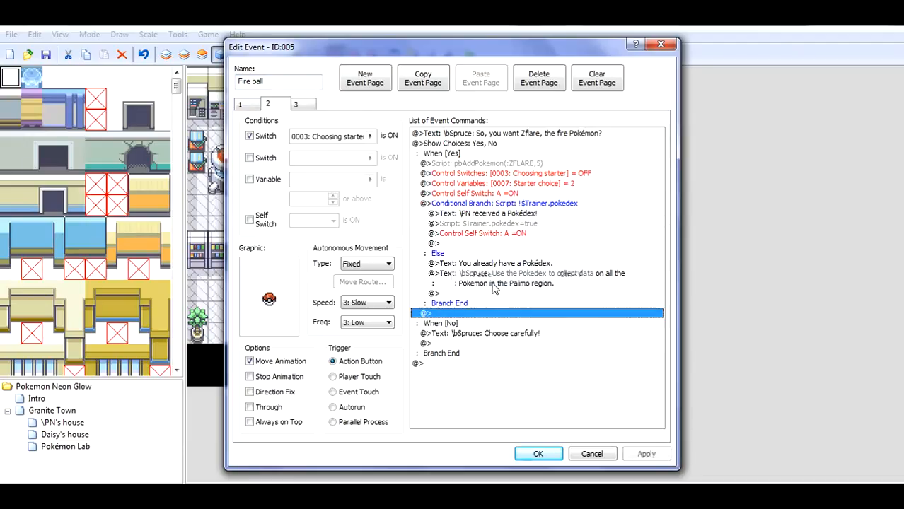
# Save the Fire ball event with the pasted Pokédex branch.
pyautogui.click(645, 455)
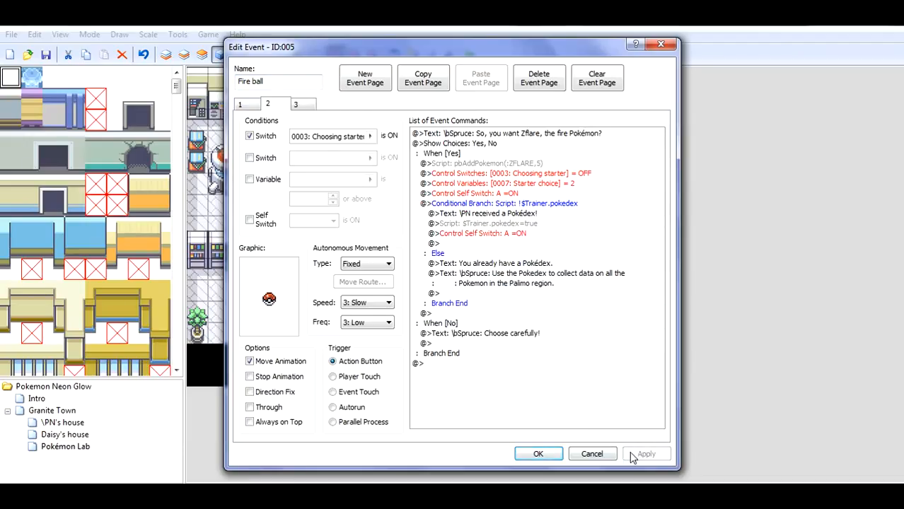
pyautogui.click(538, 454)
# Paste the copied Pokédex conditional branch at the end of the Yes branch on the Water ball event's page 2 and save the event.
pyautogui.doubleClick(411, 163)
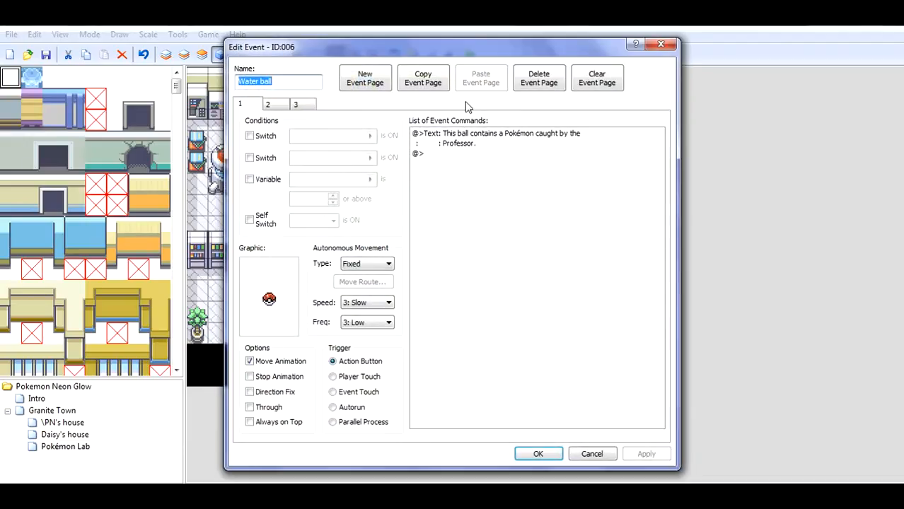
pyautogui.click(267, 104)
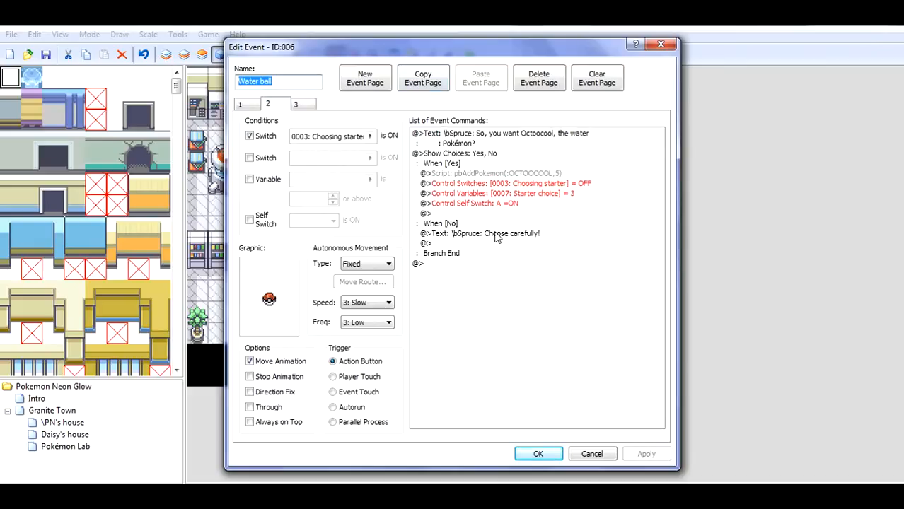
pyautogui.click(478, 212)
pyautogui.rightClick(476, 210)
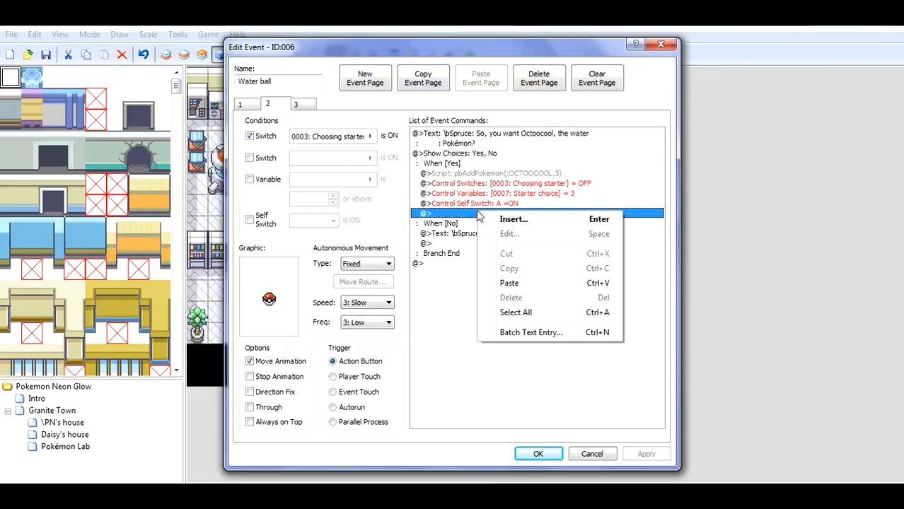
pyautogui.click(531, 284)
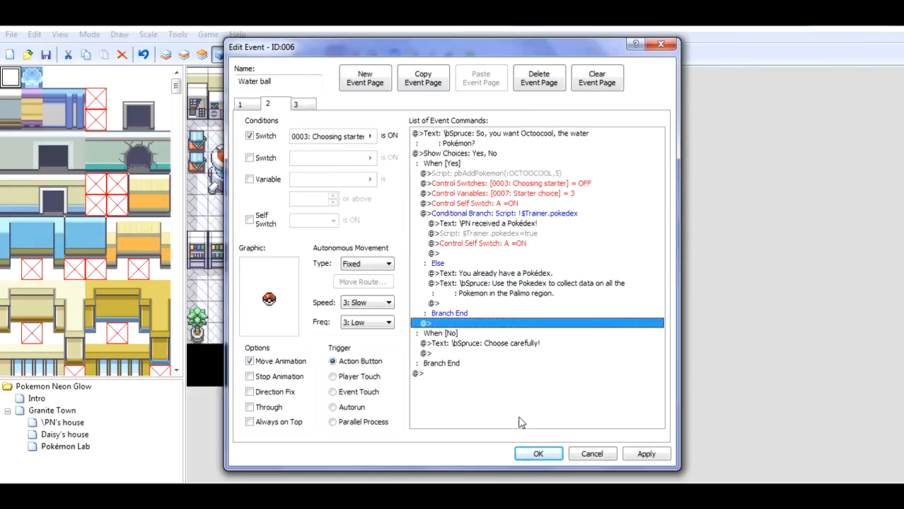
pyautogui.click(649, 454)
pyautogui.click(534, 453)
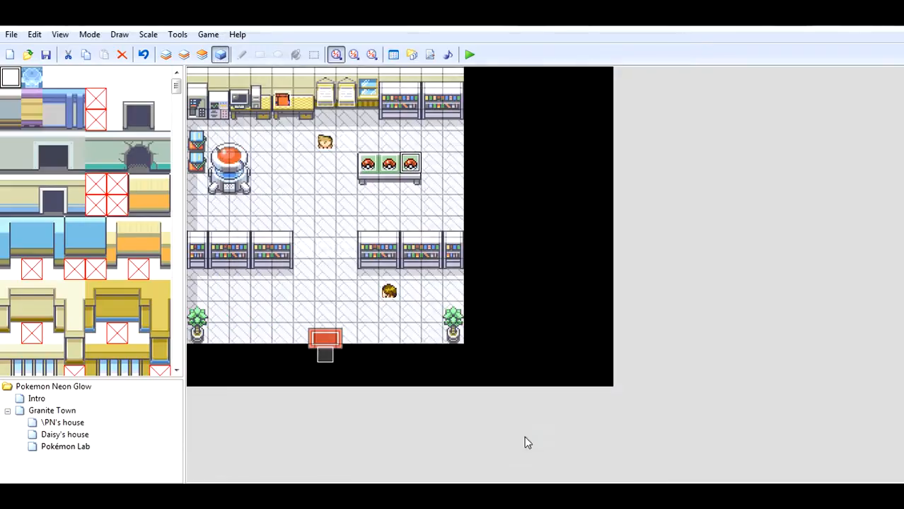
# Review the command list on page 1 of the Pokédex event on the lab desk, leaving it as is.
pyautogui.doubleClick(287, 105)
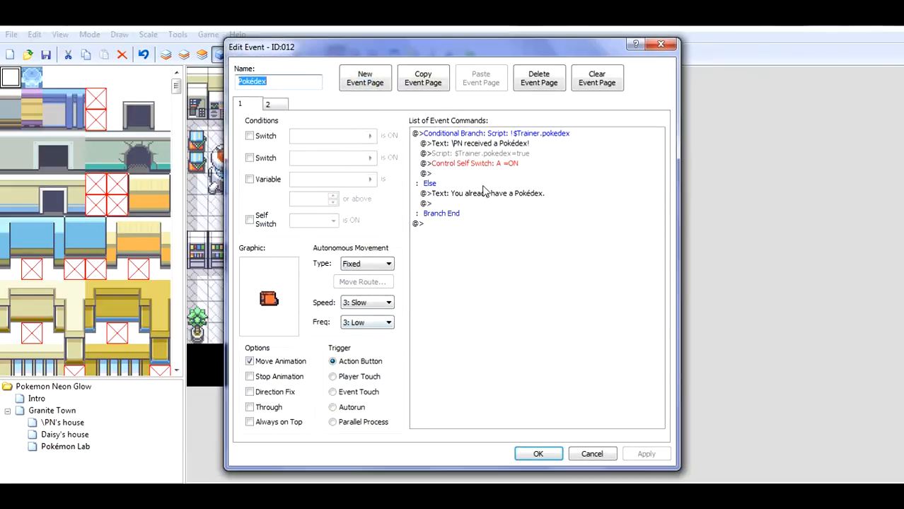
pyautogui.click(536, 453)
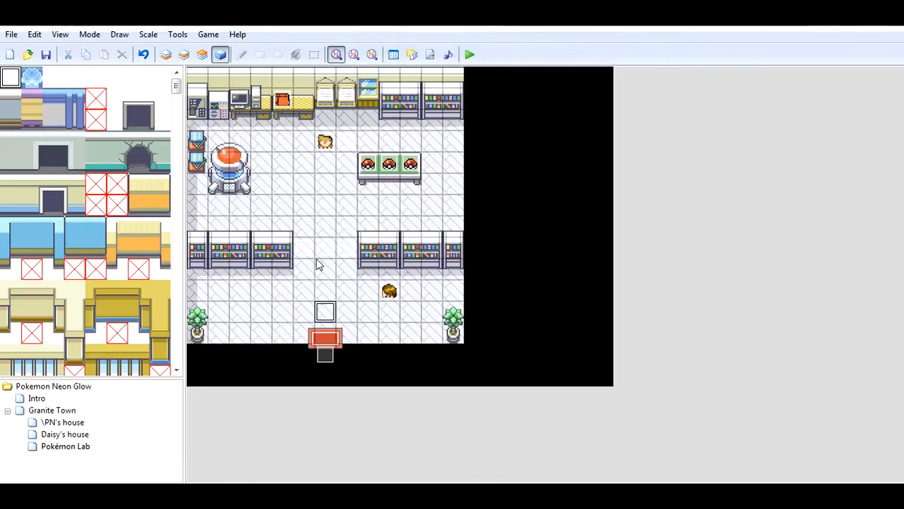
pyautogui.click(325, 145)
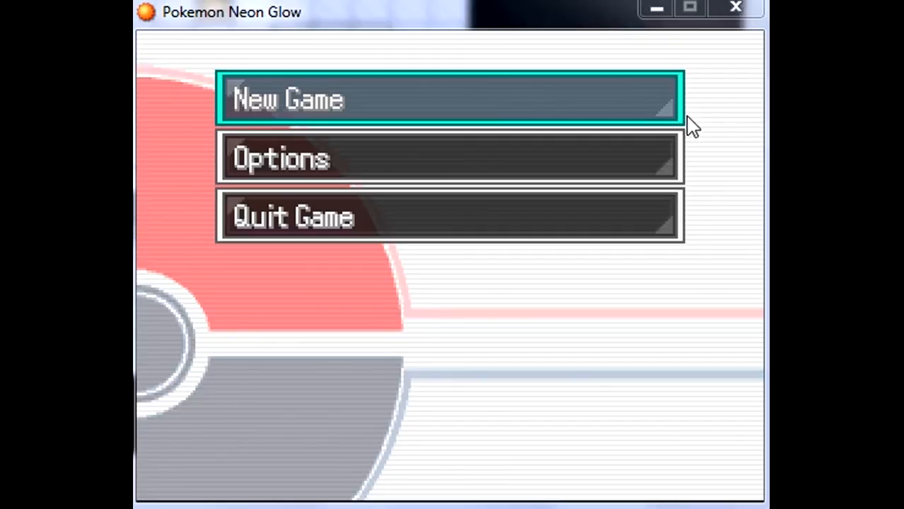
# Start a new game in the playtest, advance through the professor's welcome and choose "No info needed".
pyautogui.click(754, 144)
pyautogui.press('Return')
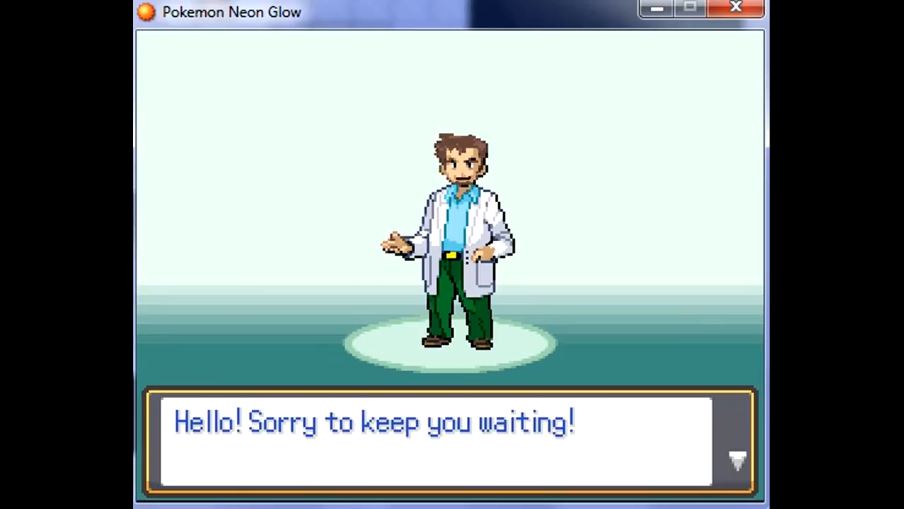
pyautogui.press('Return')
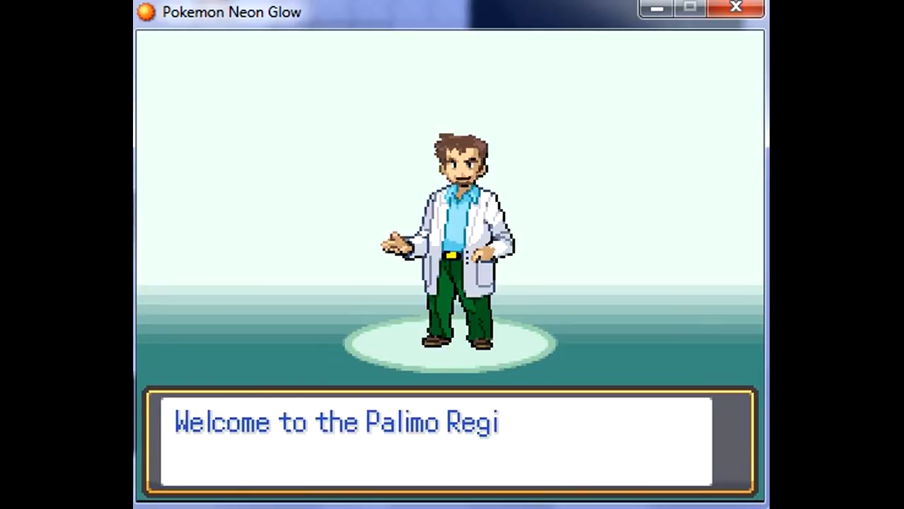
pyautogui.press('Return')
pyautogui.press('Return')
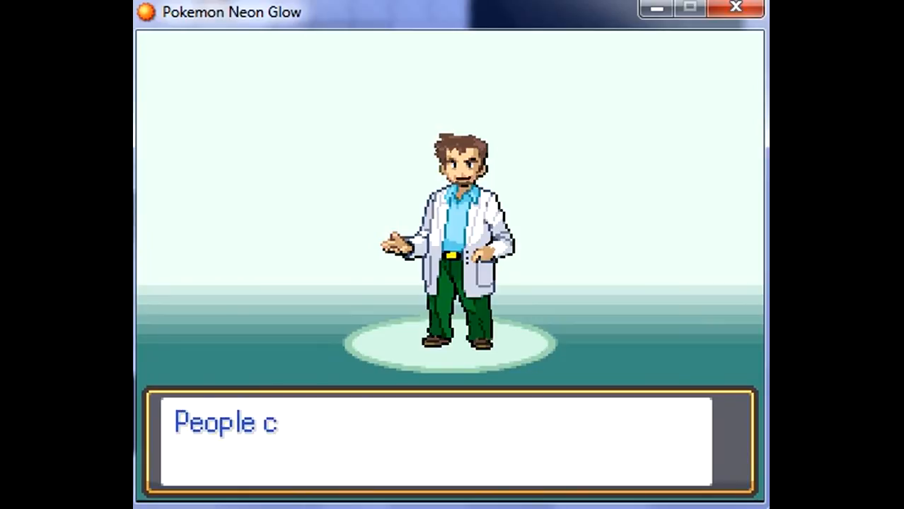
pyautogui.press('Return')
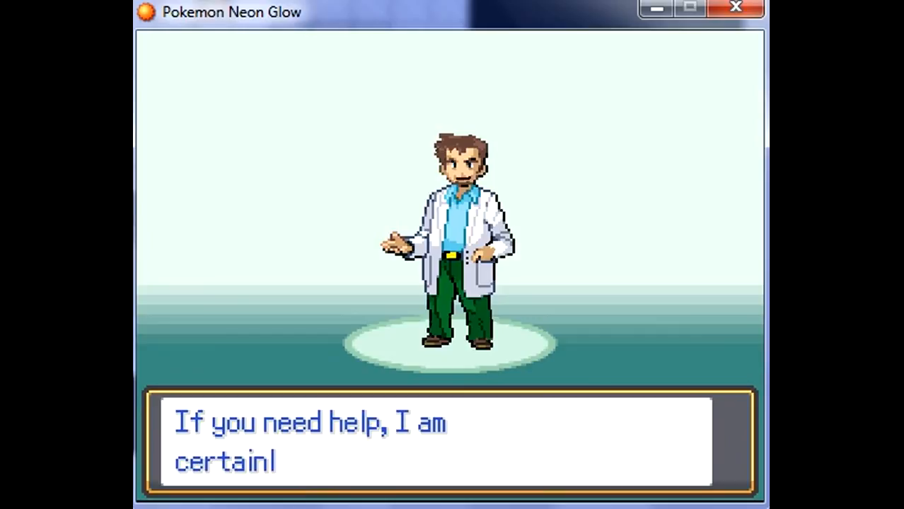
pyautogui.press('Return')
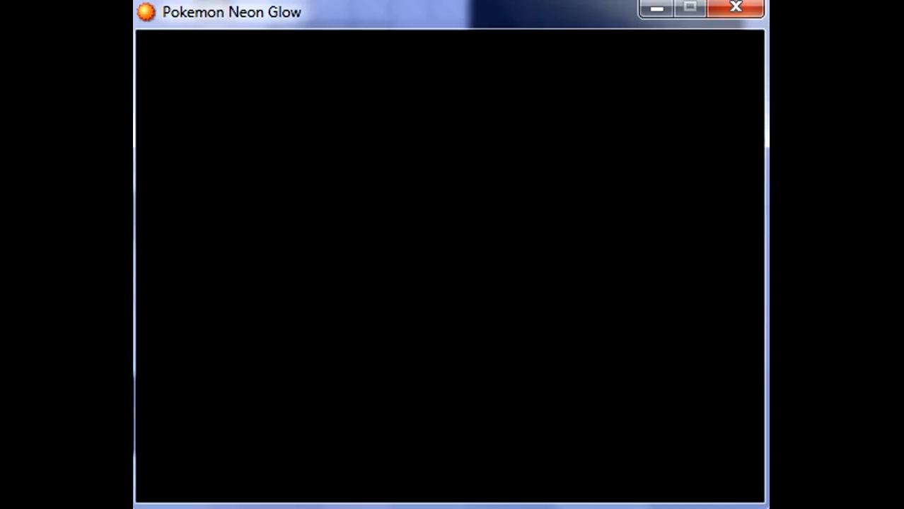
pyautogui.press('Return')
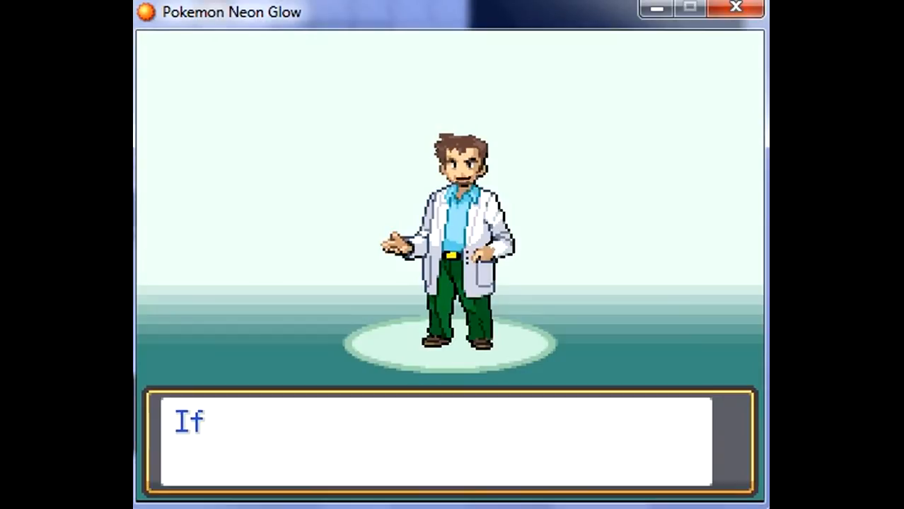
pyautogui.press('Up')
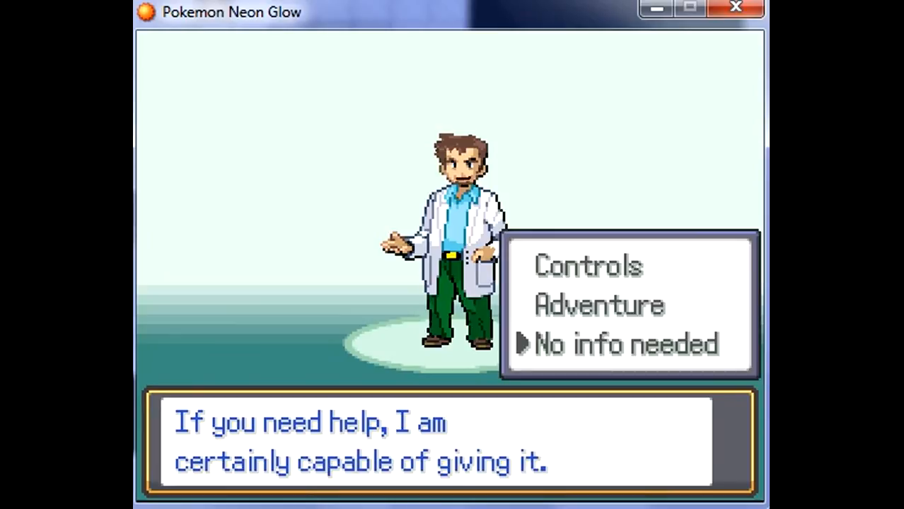
pyautogui.press('Return')
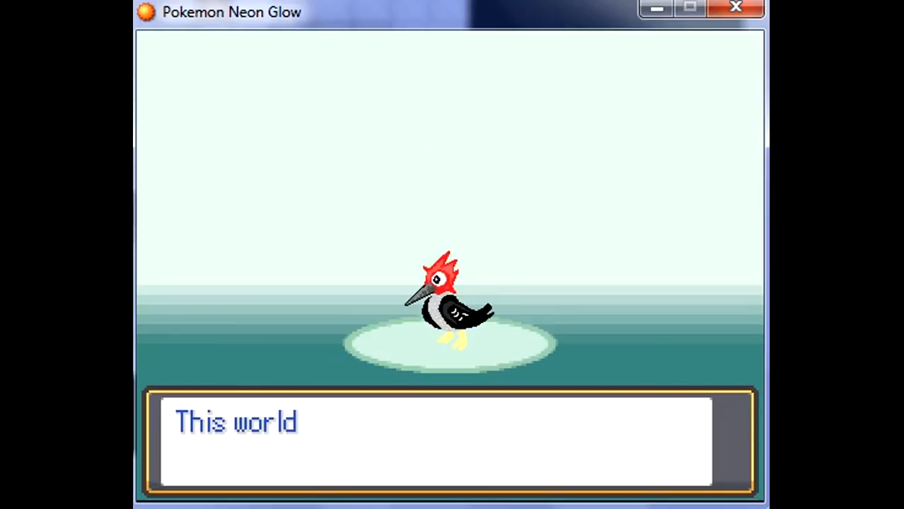
# Read through the professor's introduction to Pokémon and the mysteries of the Palimo Region.
pyautogui.press('Return')
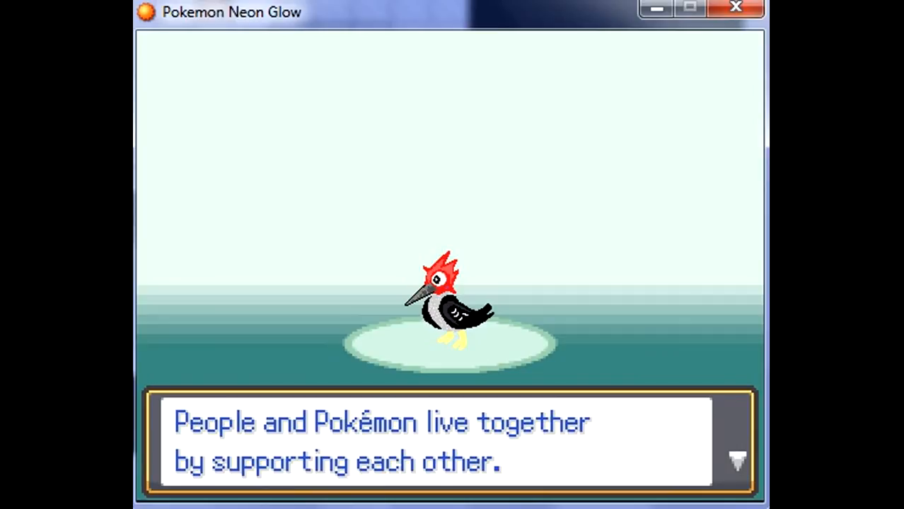
pyautogui.press('Return')
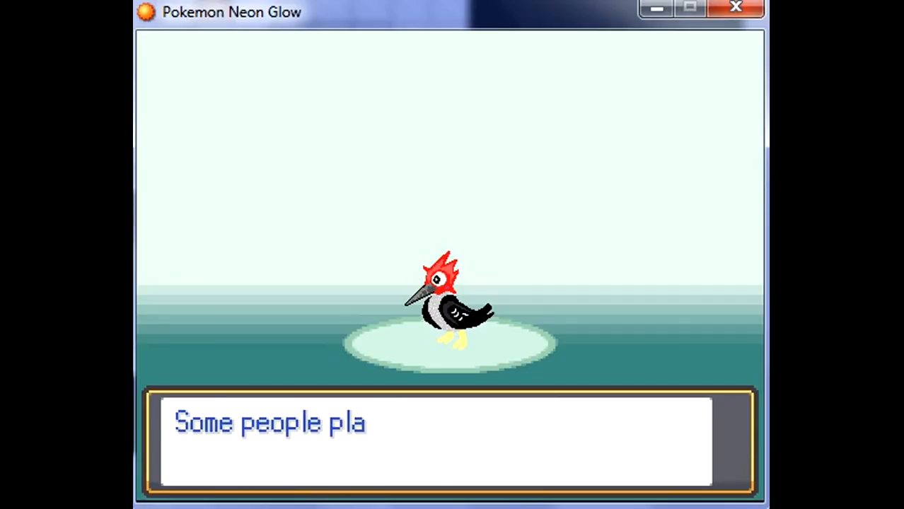
pyautogui.press('Return')
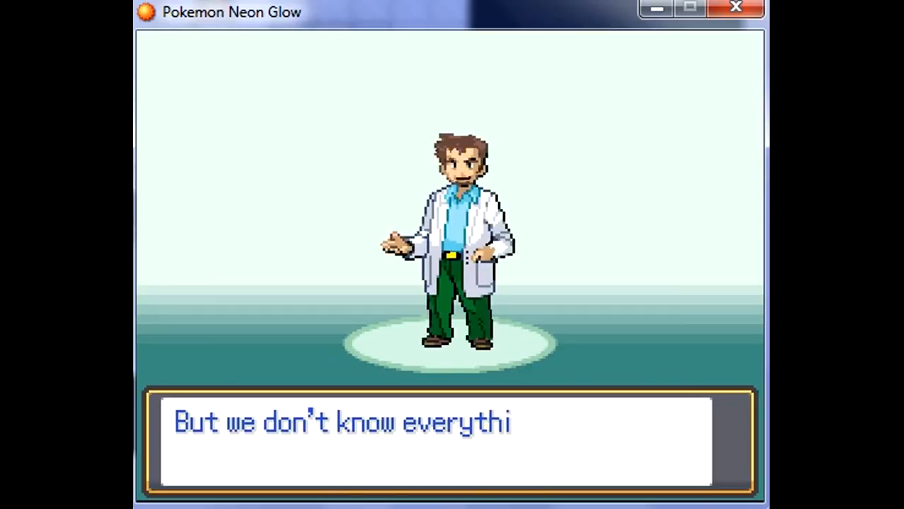
pyautogui.press('Return')
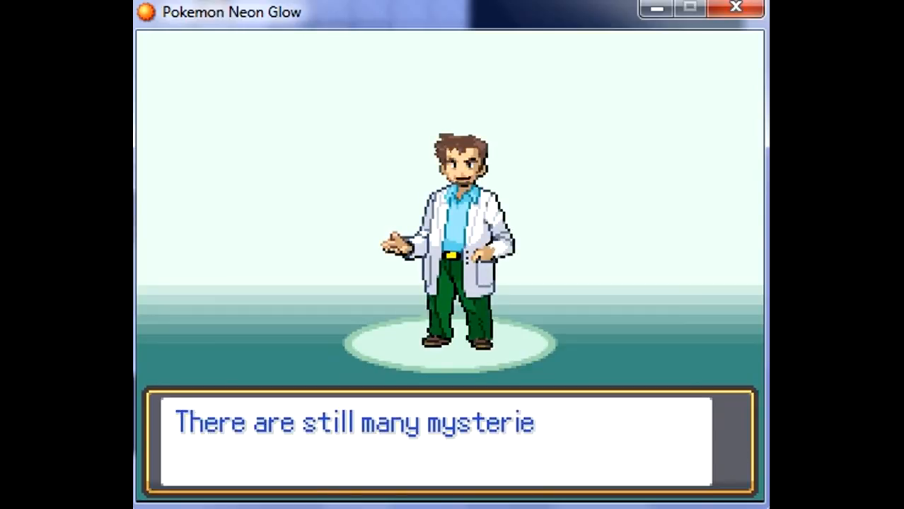
pyautogui.press('Return')
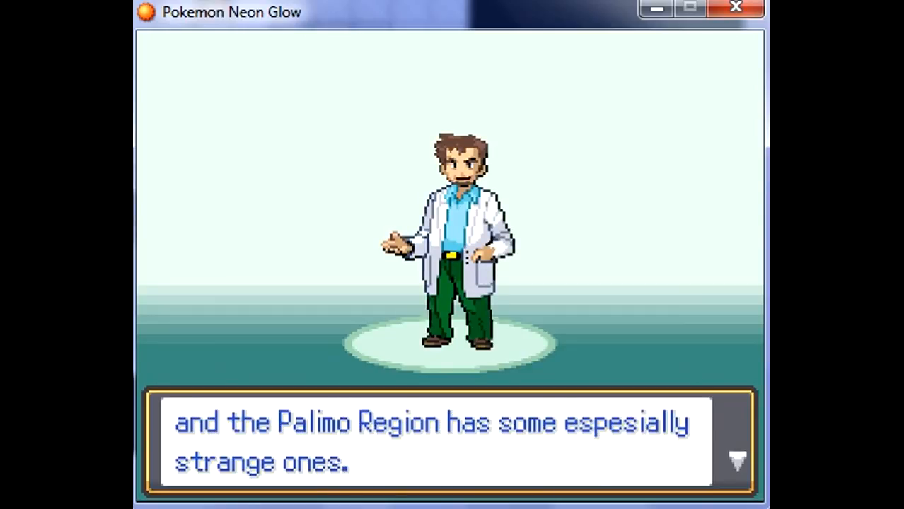
pyautogui.press('Return')
pyautogui.press('Return')
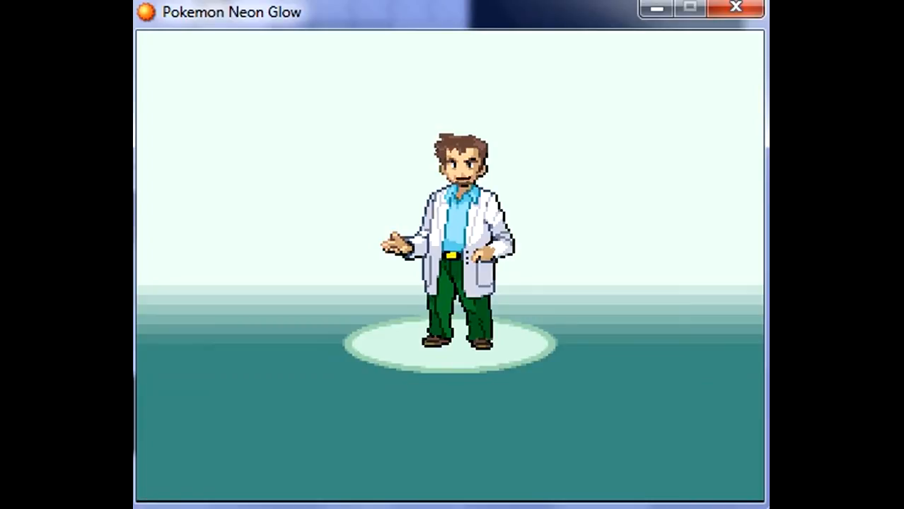
# Accept and confirm the player's name, and advance through the closing intro dialogue into the bedroom.
pyautogui.press('Return')
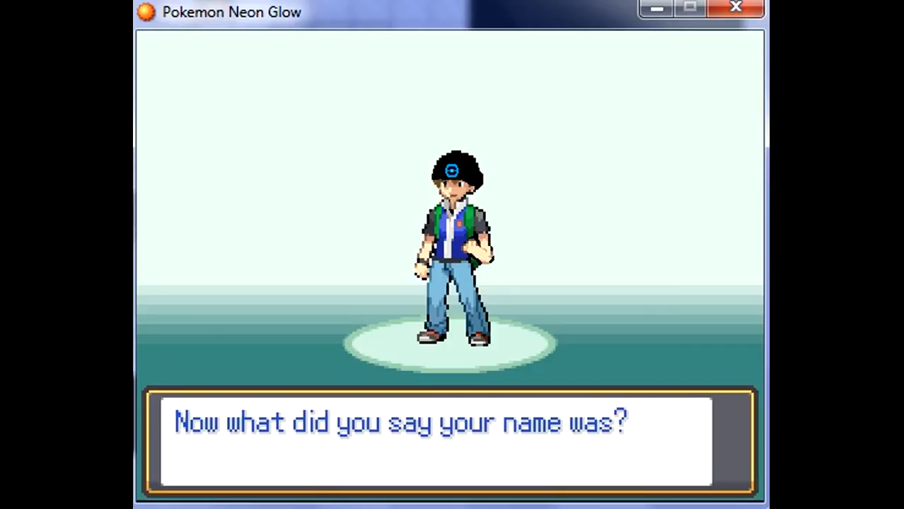
pyautogui.press('Return')
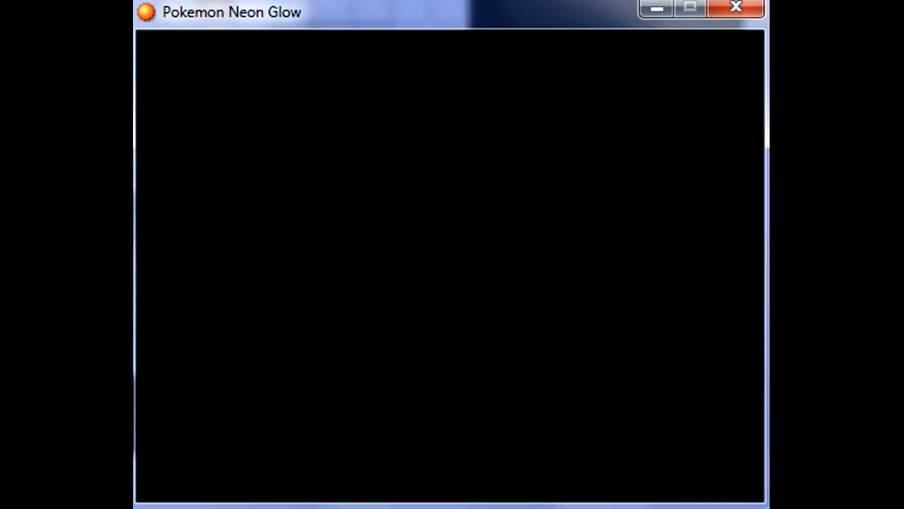
pyautogui.press('Return')
pyautogui.press('Return')
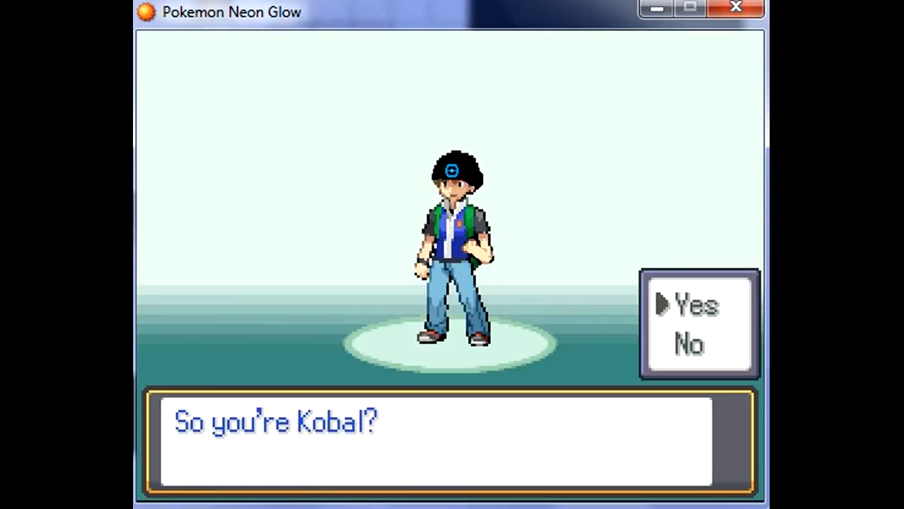
pyautogui.press('Return')
pyautogui.press('Return')
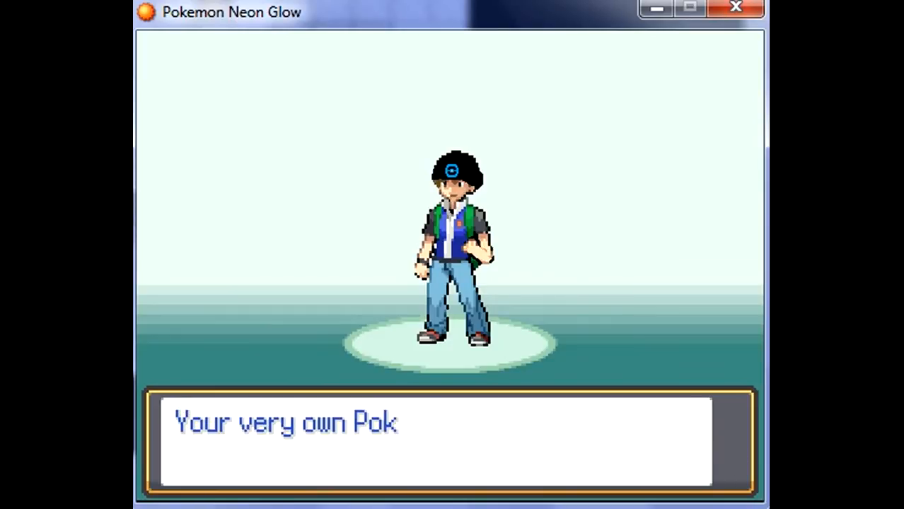
pyautogui.press('Return')
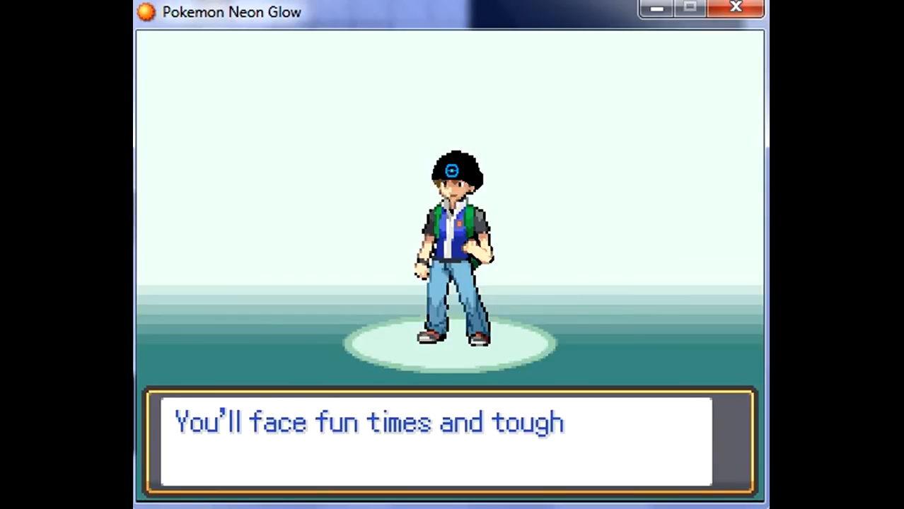
pyautogui.press('Return')
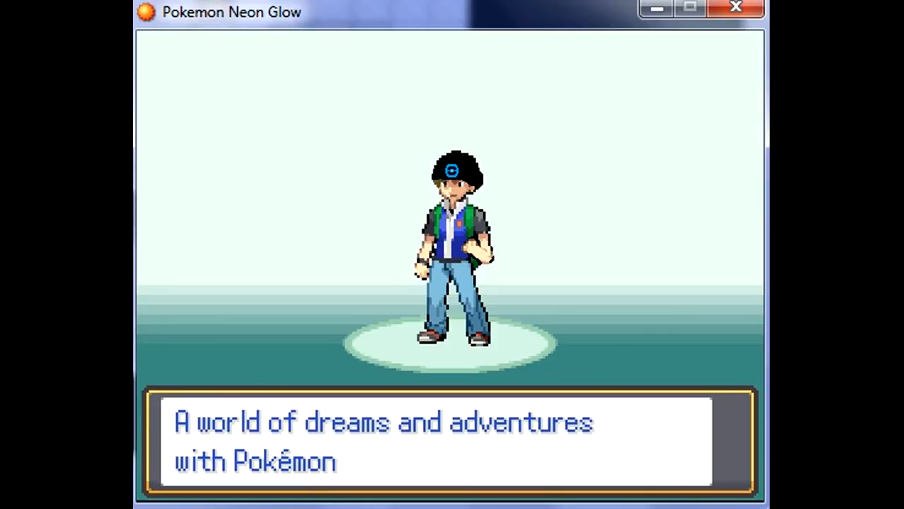
pyautogui.press('Return')
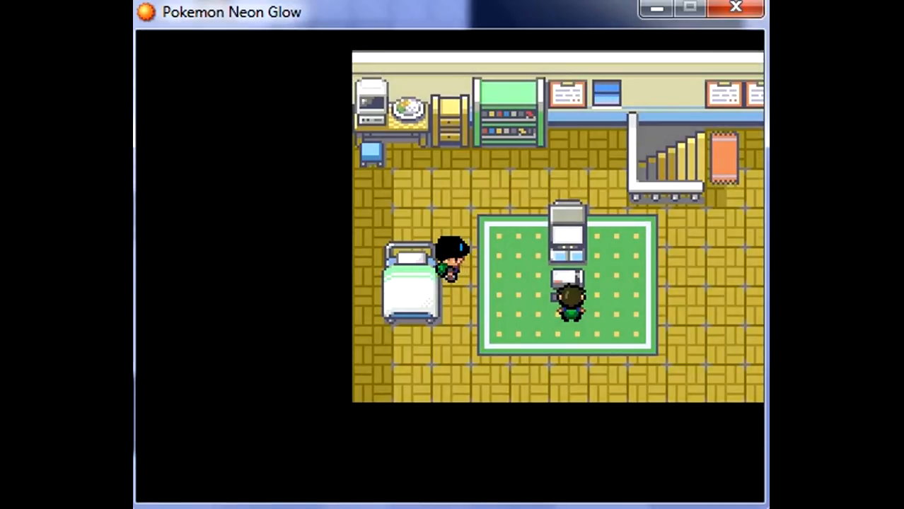
# Walk to the boy at the game console in the bedroom and read through his dialogue.
pyautogui.press('Up')
pyautogui.press('Down')
pyautogui.press('Down')
pyautogui.press('Right')
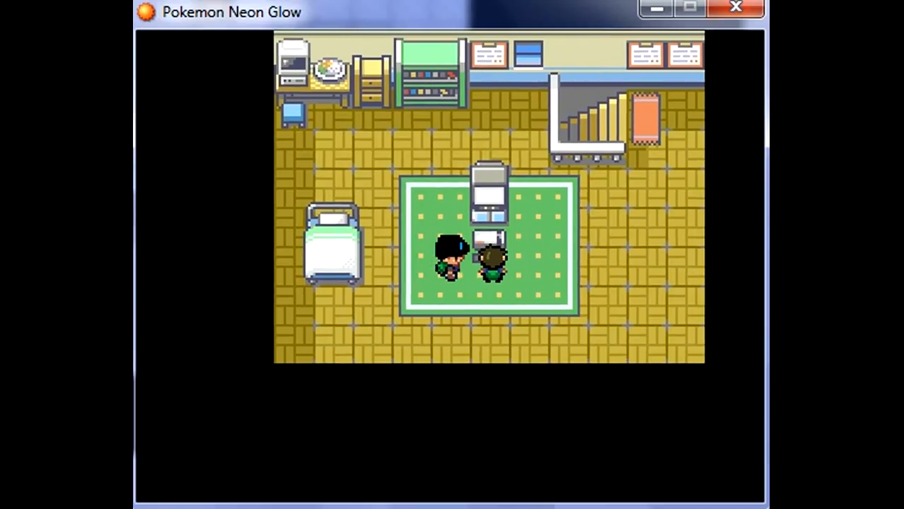
pyautogui.press('z')
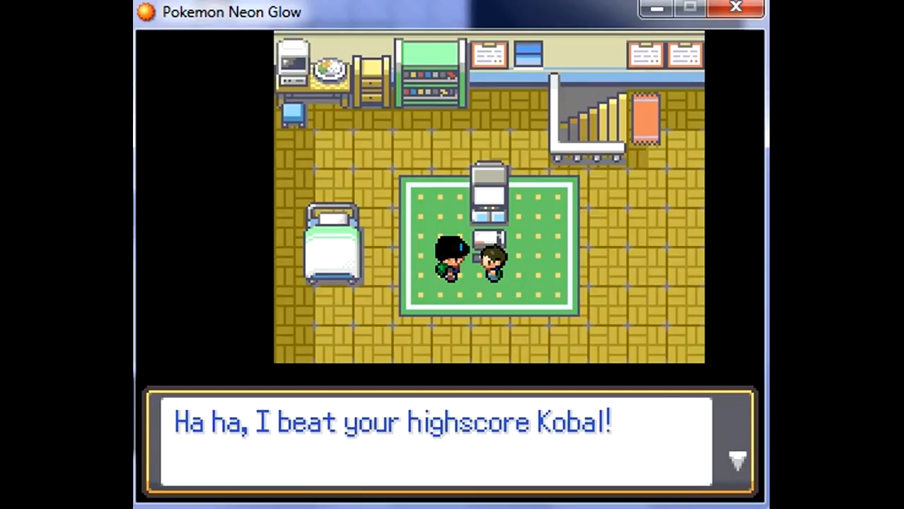
pyautogui.press('z')
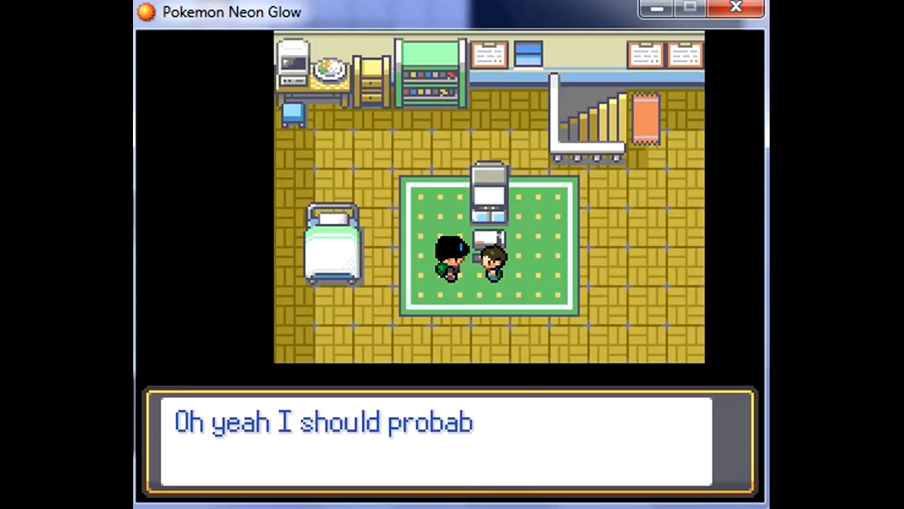
pyautogui.press('z')
# Close the boy's dialogue and walk around the game console to the stairs to go down to the ground floor.
pyautogui.press('Up')
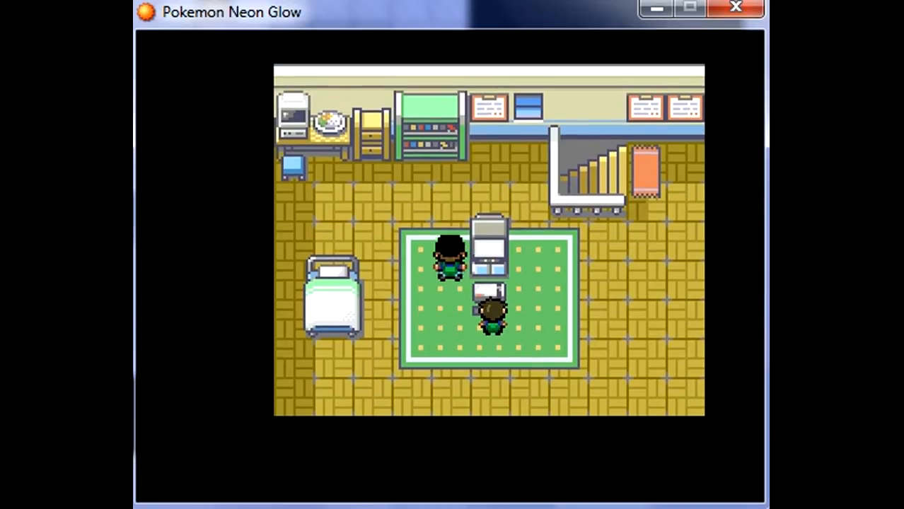
pyautogui.press('Right')
pyautogui.press('Down')
pyautogui.press('Right')
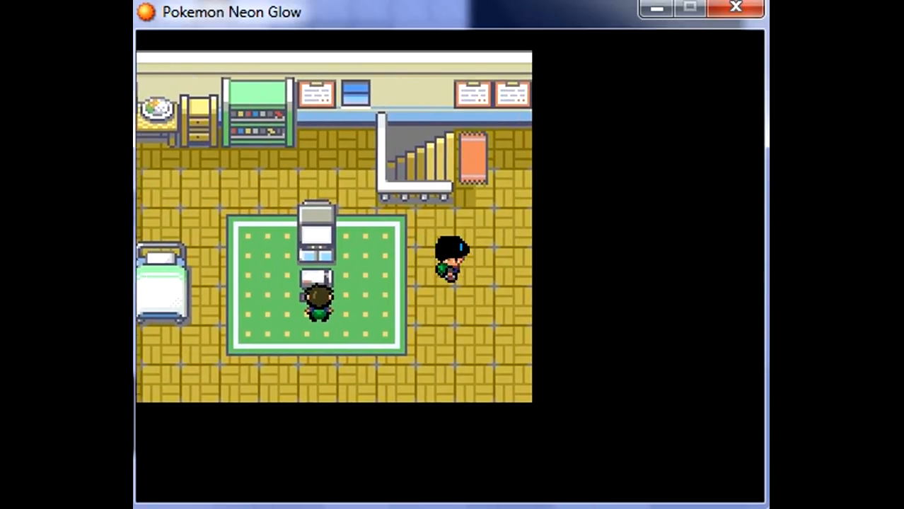
pyautogui.press('Up')
pyautogui.press('Left')
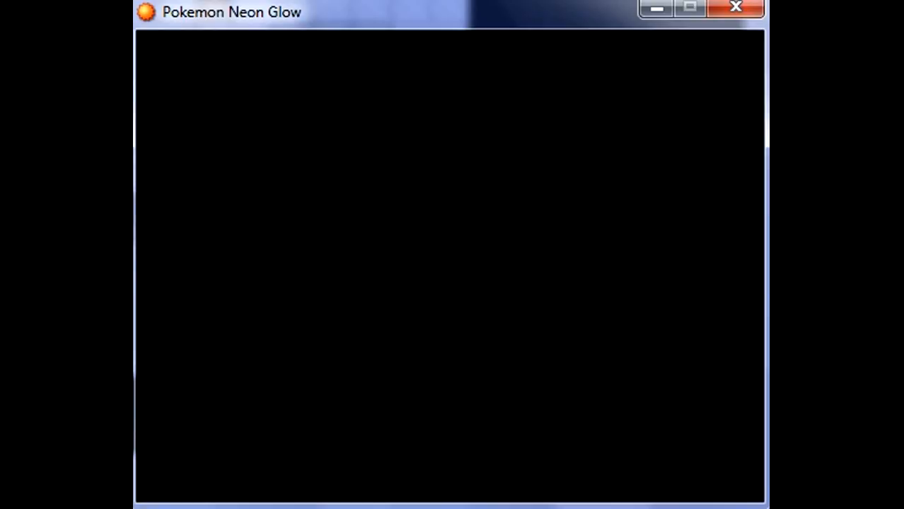
# Walk up to the TV on the ground floor and turn it on.
pyautogui.press('Up')
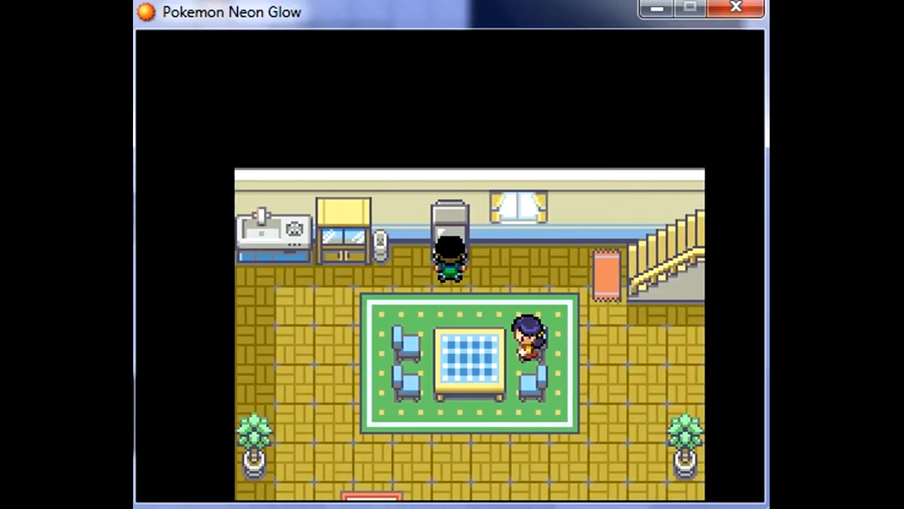
pyautogui.press('Up')
pyautogui.press('Left')
pyautogui.press('Right')
pyautogui.press('Up')
pyautogui.press('Down')
pyautogui.press('Up')
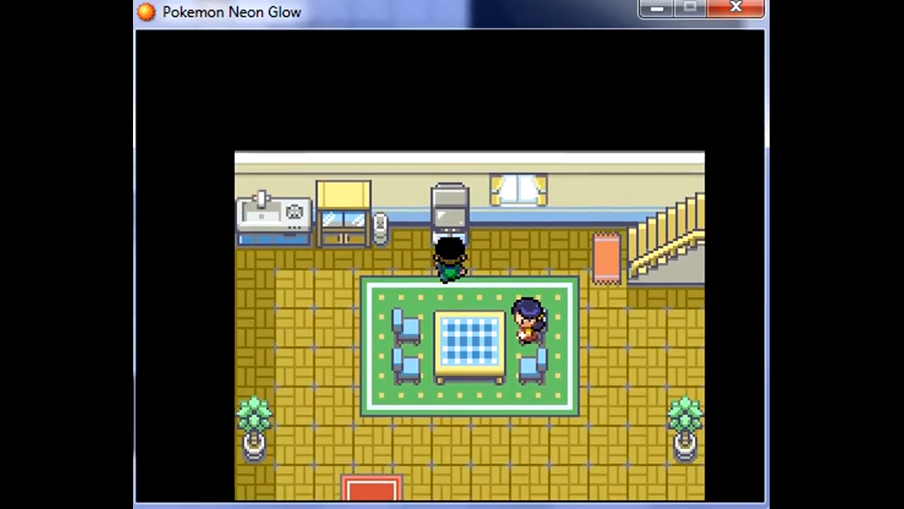
pyautogui.press('Left')
pyautogui.press('z')
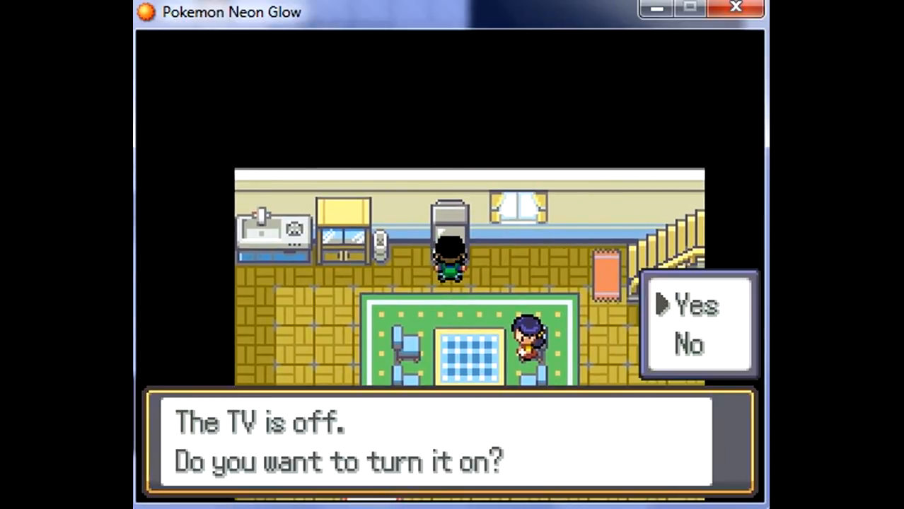
pyautogui.press('x')
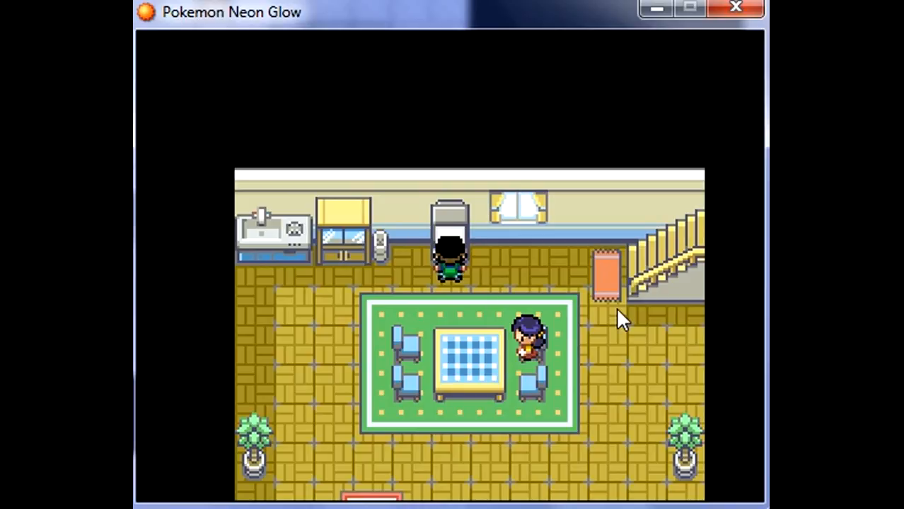
# Read the programme descriptions on TV channels 1 and 2, switching through to channel 3.
pyautogui.press('z')
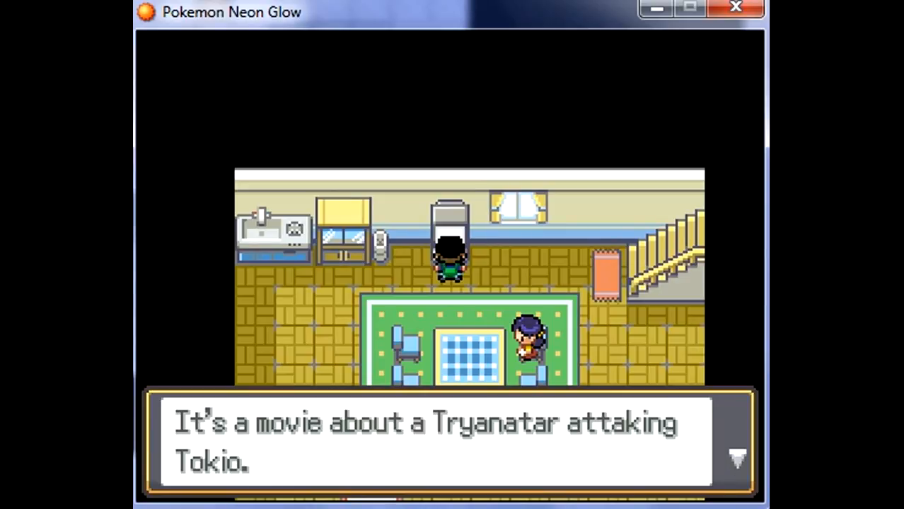
pyautogui.press('z')
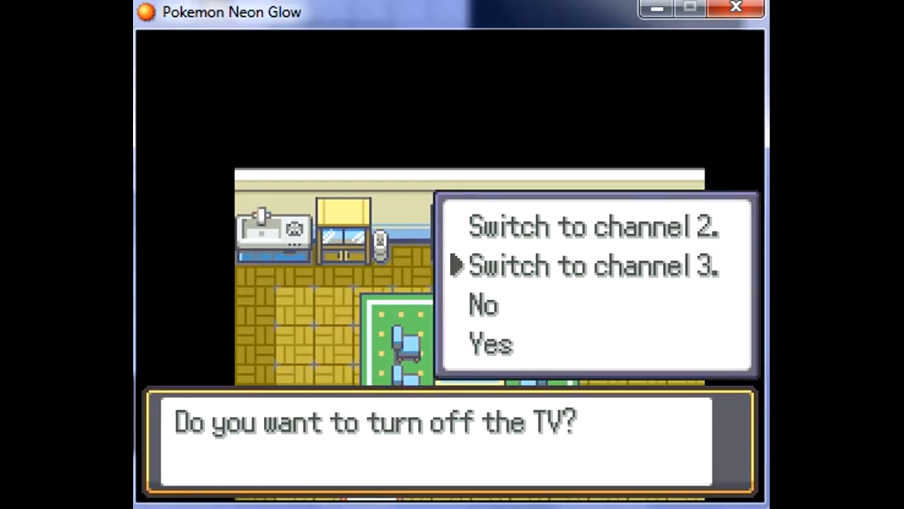
pyautogui.press('x')
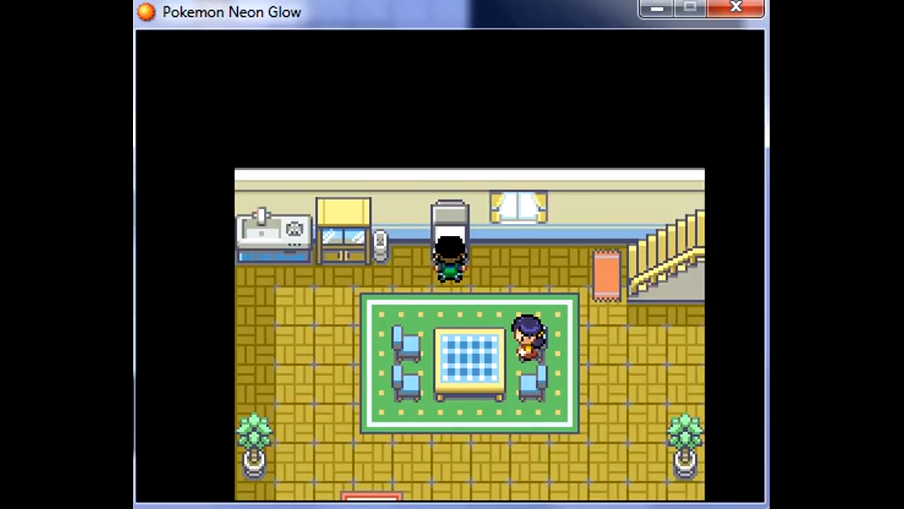
pyautogui.press('z')
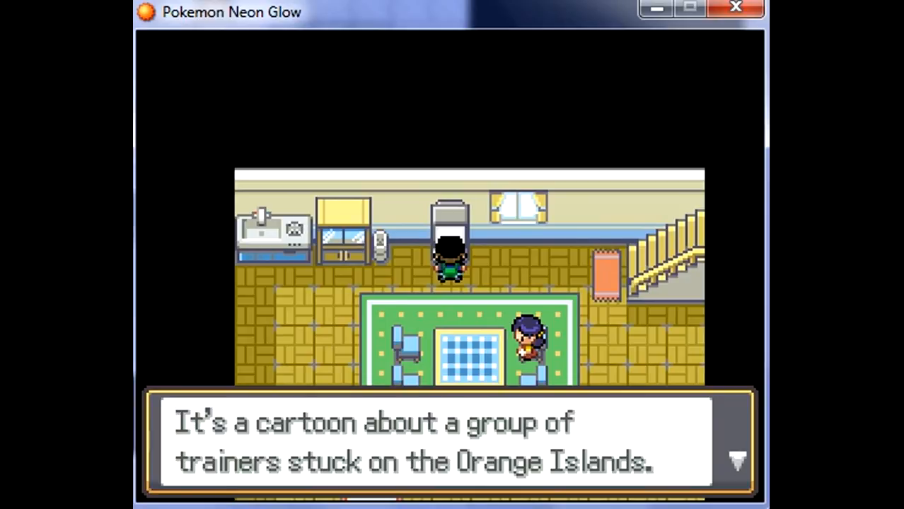
pyautogui.press('z')
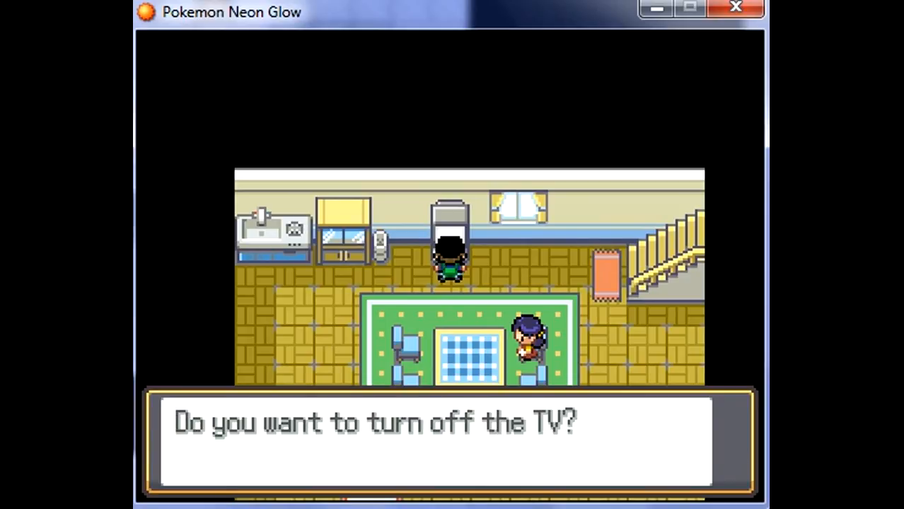
pyautogui.press('x')
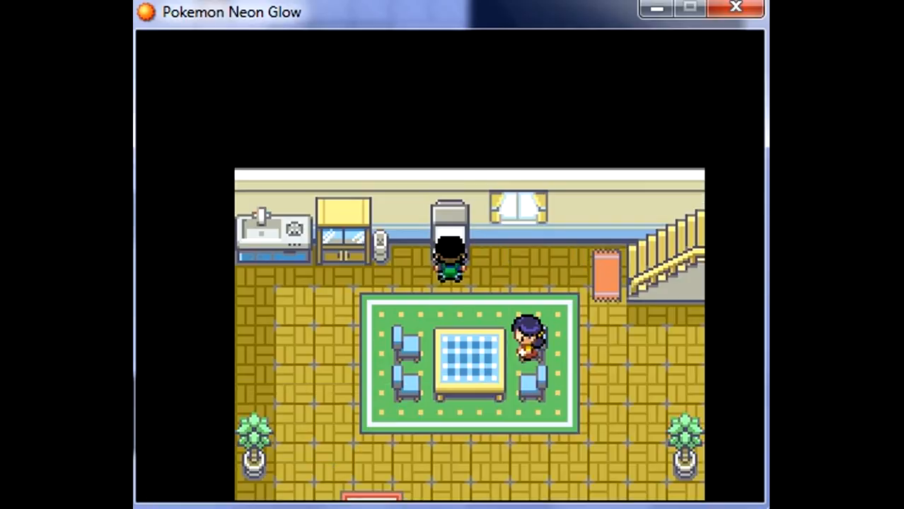
# Read the programme description on channel 3 and leave the TV on.
pyautogui.press('z')
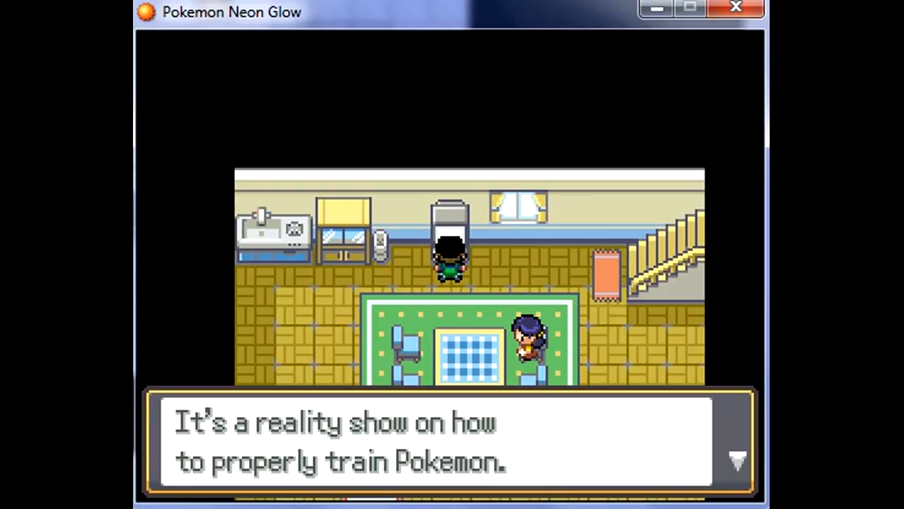
pyautogui.press('z')
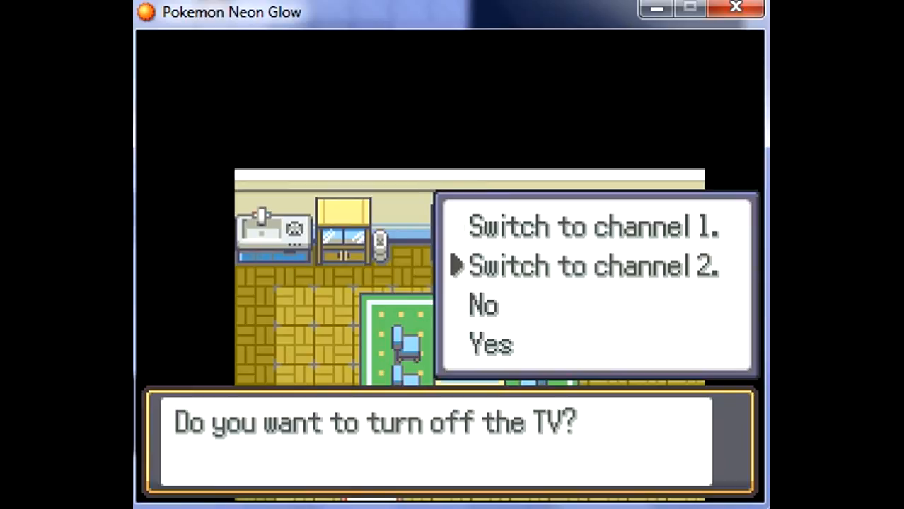
pyautogui.press('Up')
pyautogui.press('z')
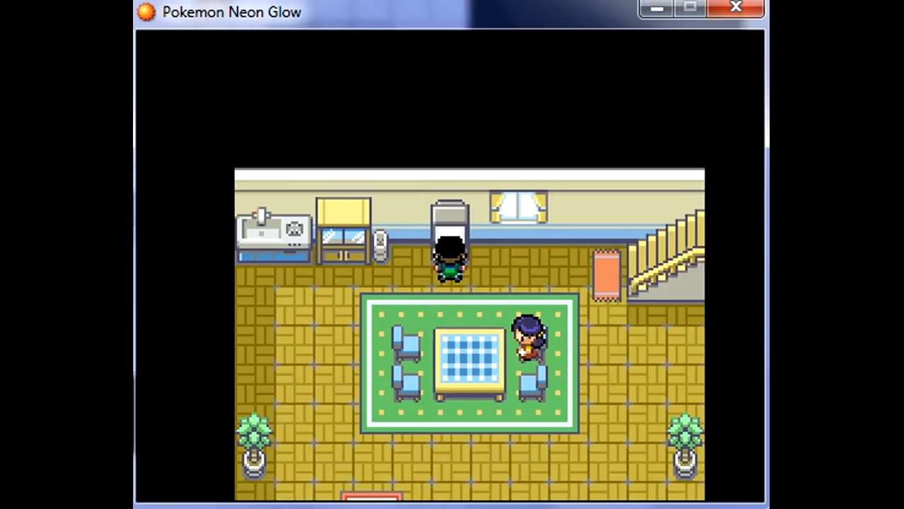
# Step away from the TV, return to recheck its current programme and turn it off.
pyautogui.press('Left')
pyautogui.press('Down')
pyautogui.press('Right')
pyautogui.press('Right')
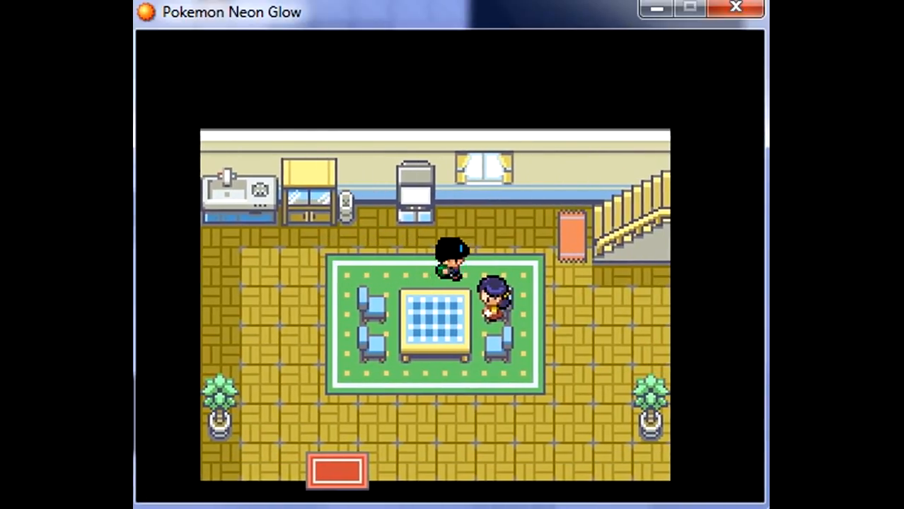
pyautogui.press('Left')
pyautogui.press('Up')
pyautogui.press('z')
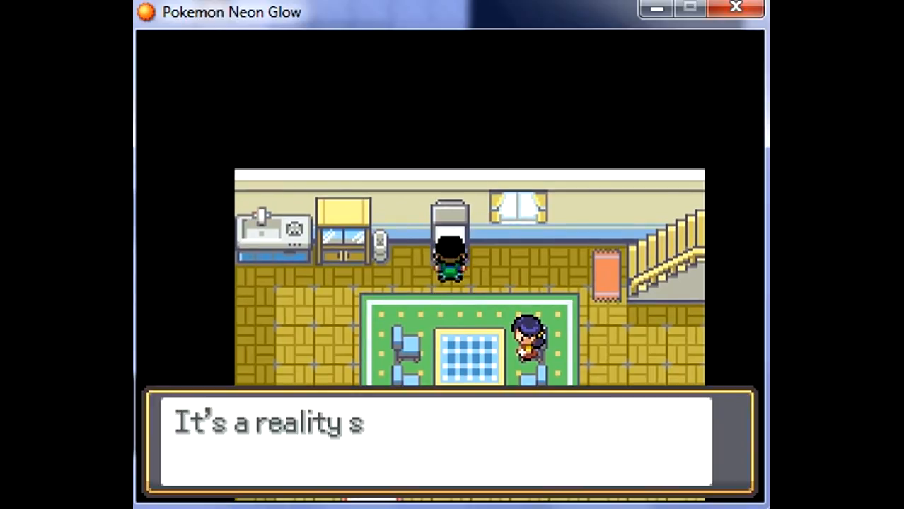
pyautogui.press('z')
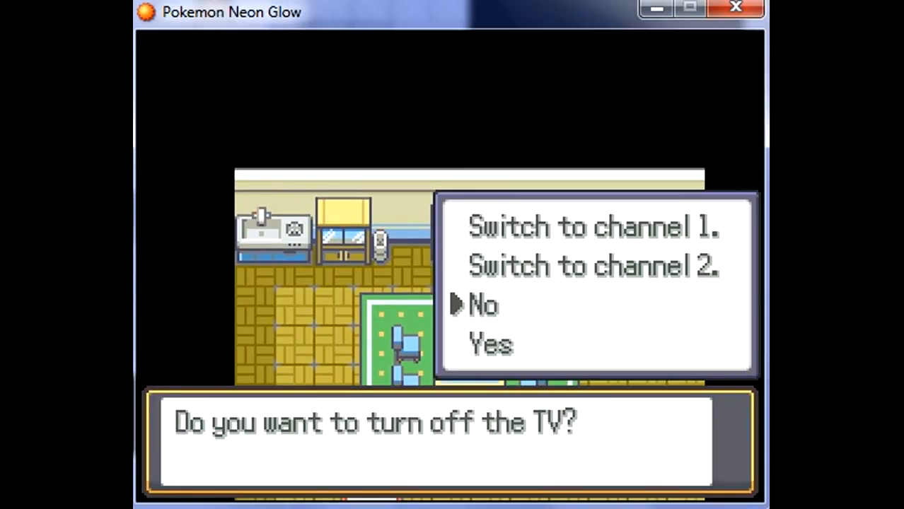
pyautogui.press('Down')
pyautogui.press('z')
# Walk past the dining table to the red doormat and leave the house.
pyautogui.press('Left')
pyautogui.press('Down')
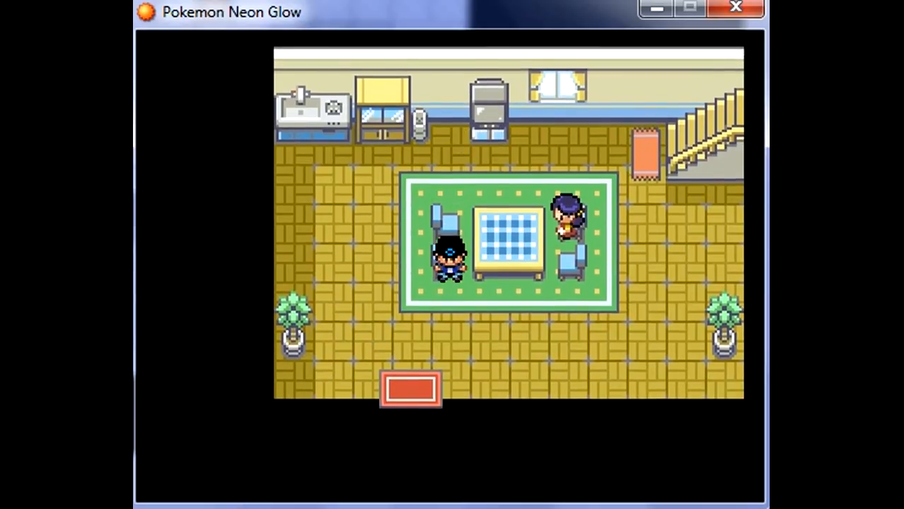
pyautogui.press('Left')
pyautogui.press('Down')
pyautogui.press('Down')
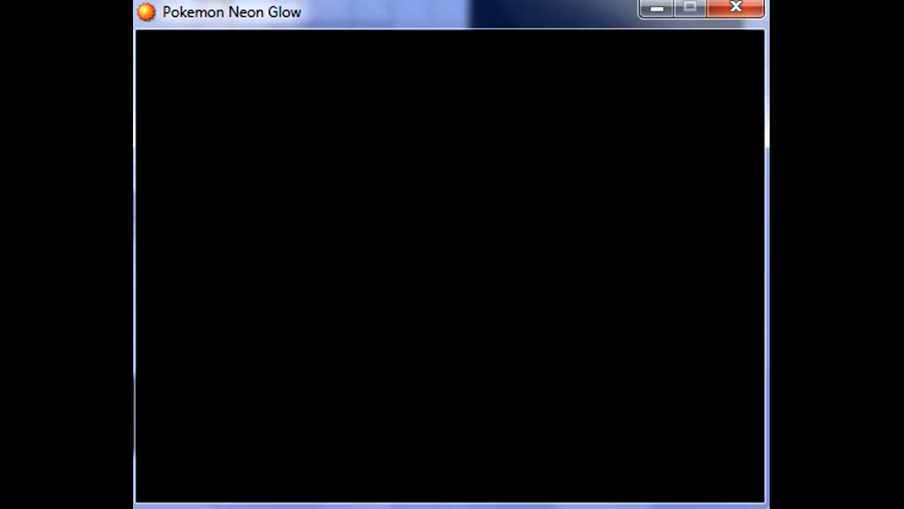
# Walk through Granite Town to the brick building with the Poké Ball sign and enter it.
pyautogui.press('Right')
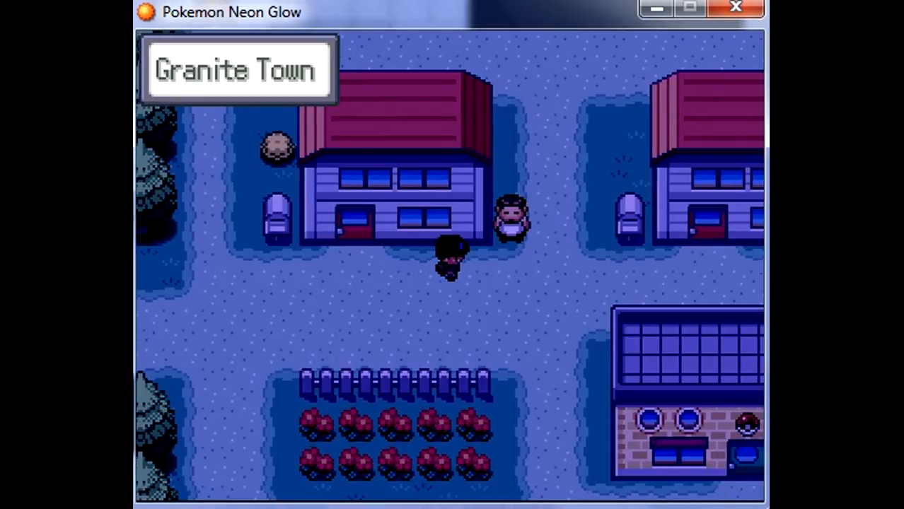
pyautogui.press('Right')
pyautogui.press('Left')
pyautogui.press('Down')
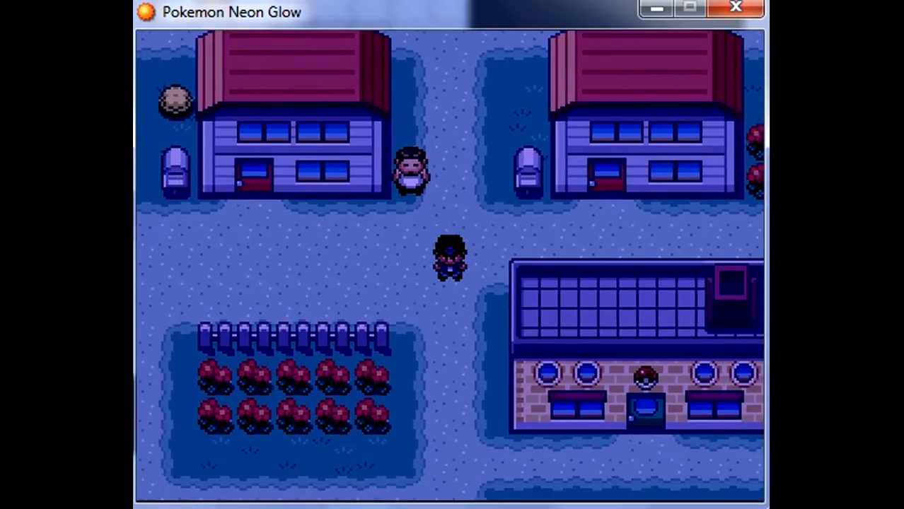
pyautogui.press('Down')
pyautogui.press('Right')
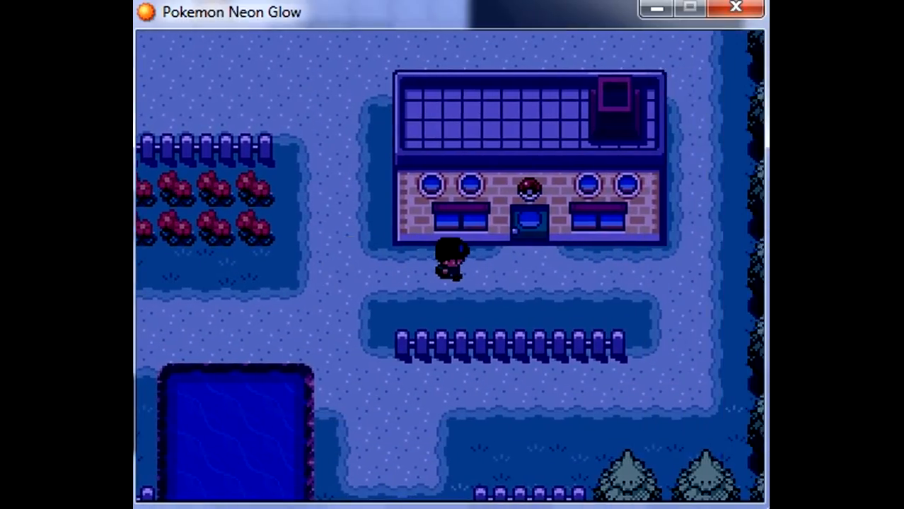
pyautogui.press('Right')
pyautogui.press('Up')
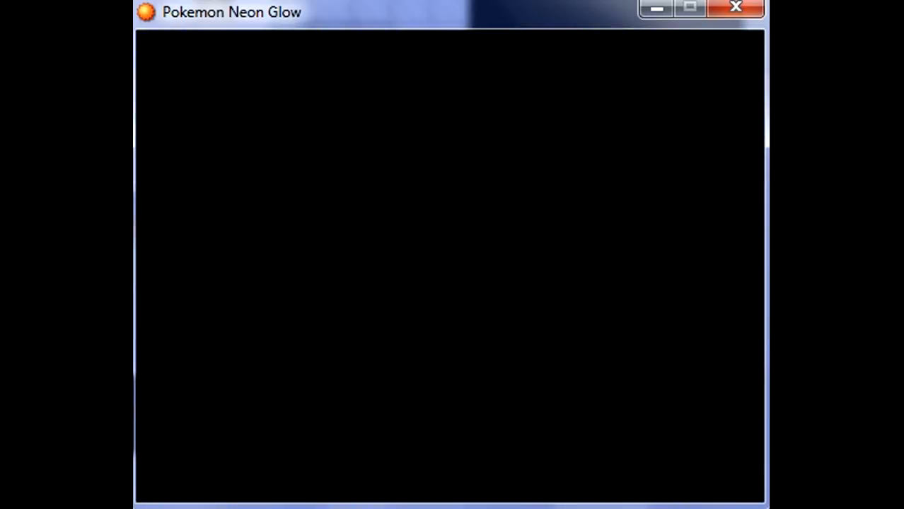
# Approach Professor Spruce, read his starter offer and walk to the rightmost Poké Ball on the table.
pyautogui.press('Up')
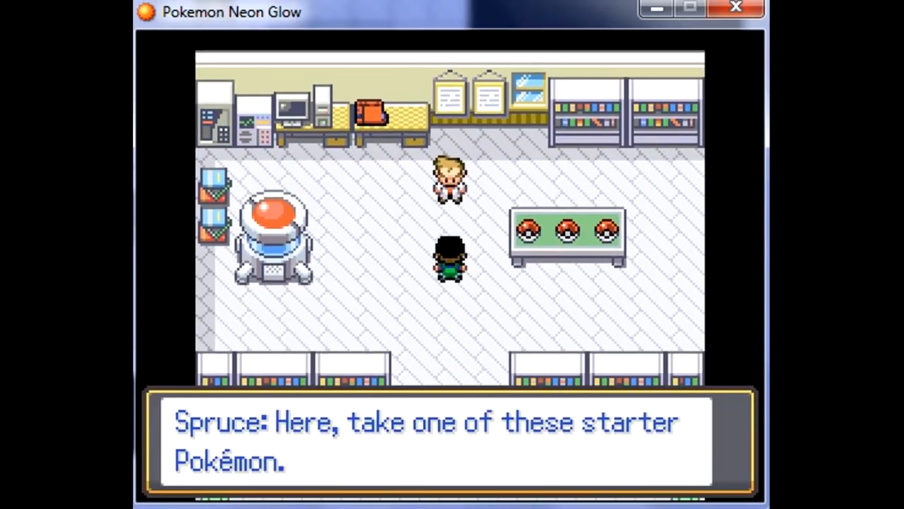
pyautogui.press('z')
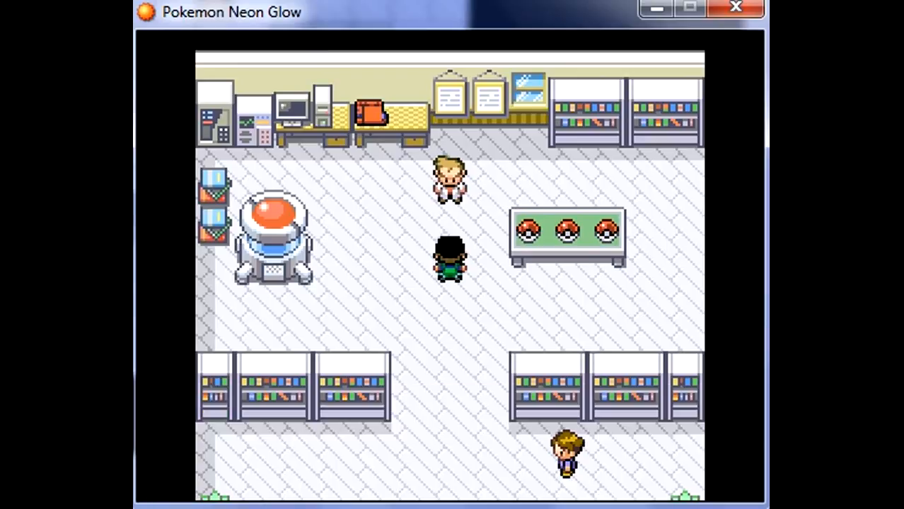
pyautogui.press('Right')
pyautogui.press('Right')
pyautogui.press('Right')
pyautogui.press('Right')
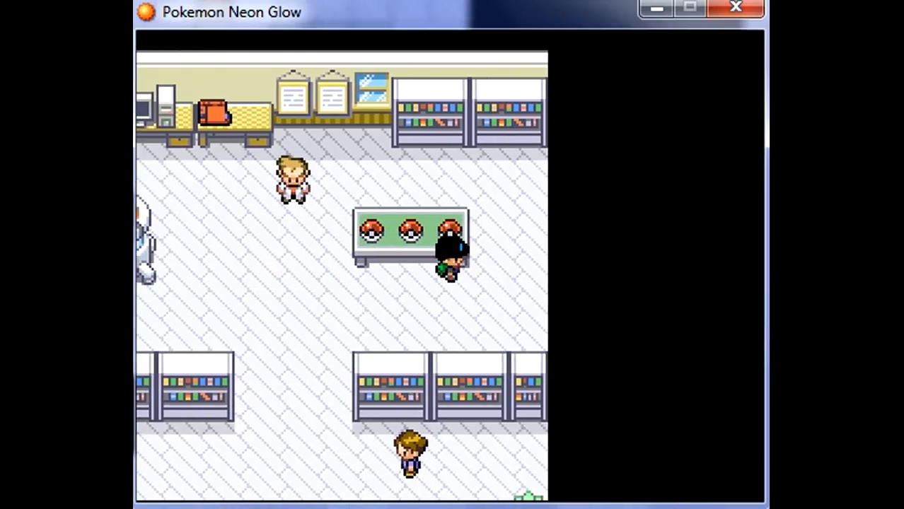
pyautogui.press('Right')
pyautogui.press('Left')
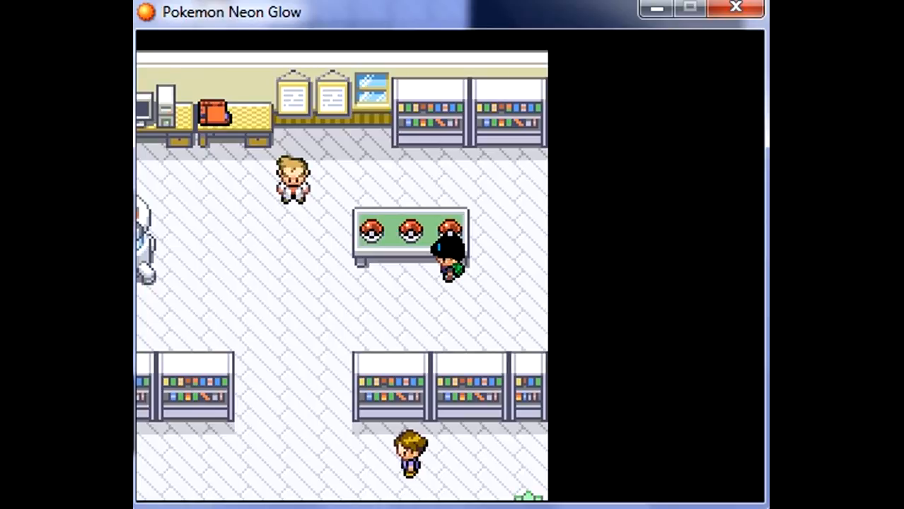
# Take the water starter Octoocool from the rightmost ball and agree to give it a nickname.
pyautogui.press('z')
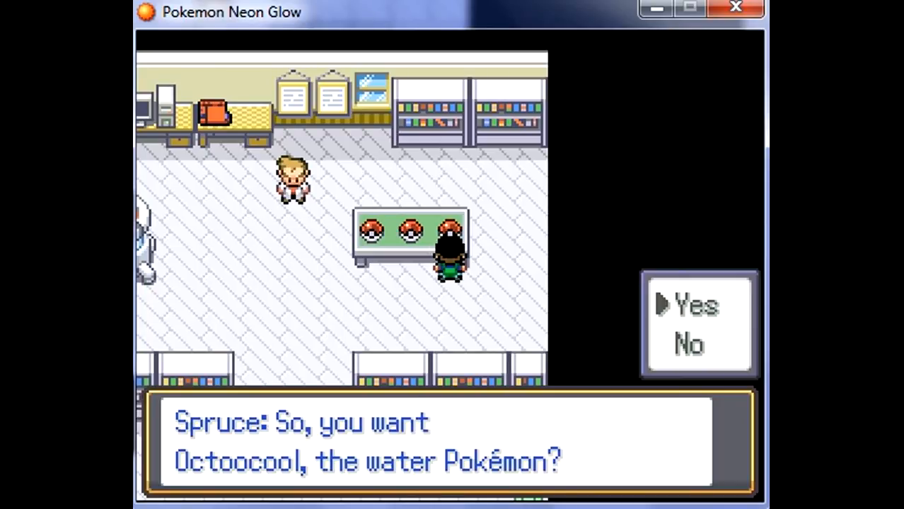
pyautogui.press('z')
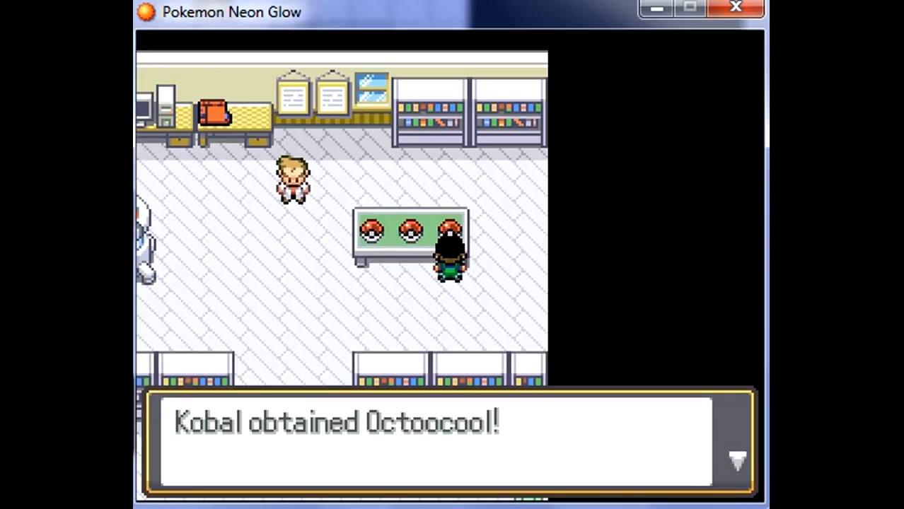
pyautogui.press('z')
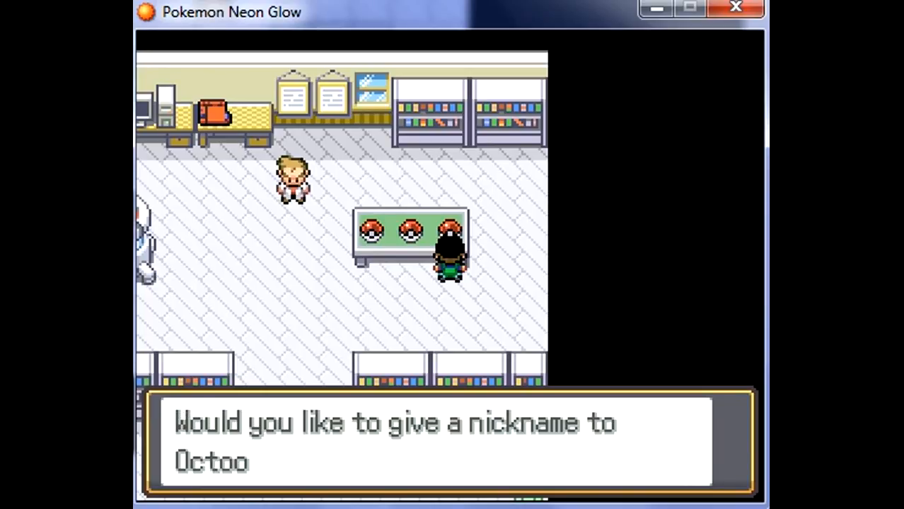
pyautogui.press('z')
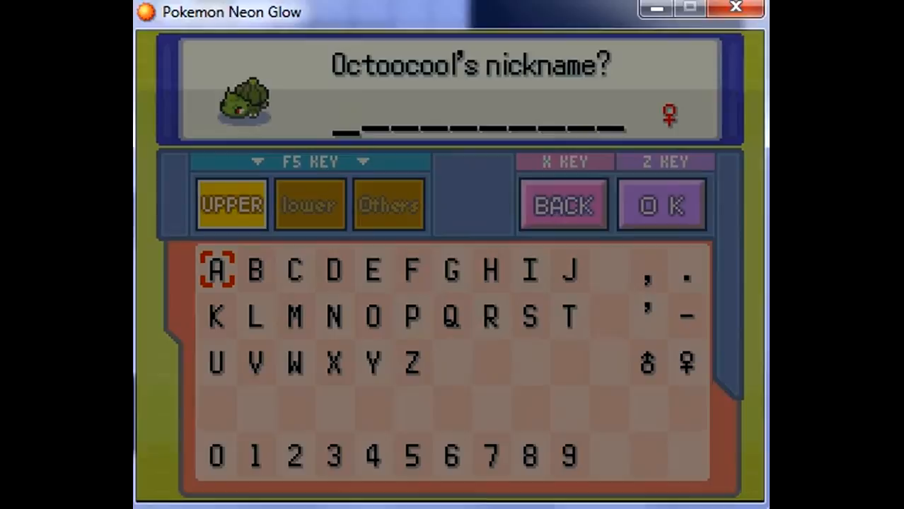
# Enter N and O as the first two letters of Octoocool's nickname.
pyautogui.press('Right')
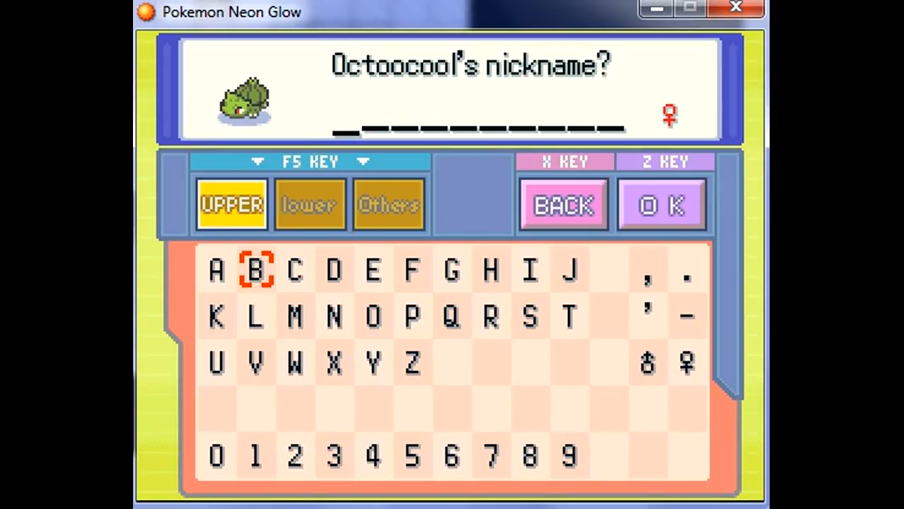
pyautogui.press('Right')
pyautogui.press('Left')
pyautogui.press('Left')
pyautogui.press('Down')
pyautogui.press('Right')
pyautogui.press('Up')
pyautogui.press('Right')
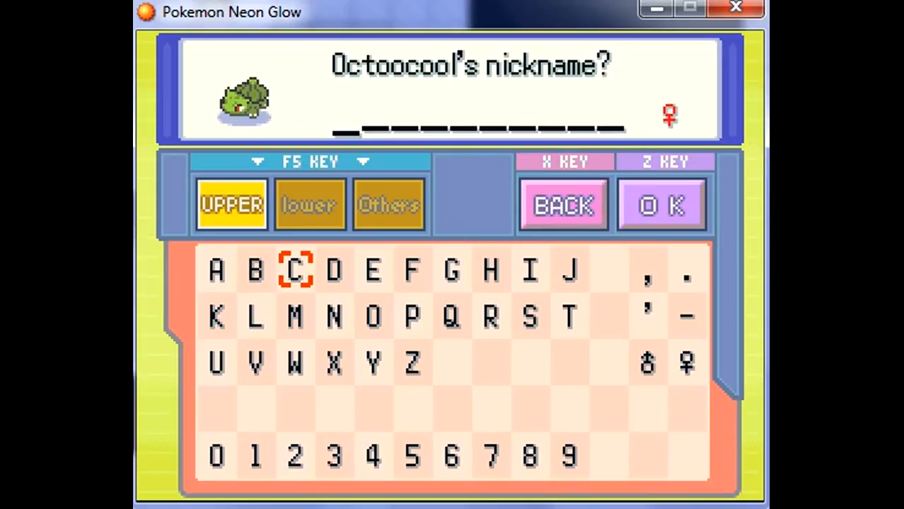
pyautogui.press('Down')
pyautogui.press('Right')
pyautogui.press('z')
pyautogui.press('Right')
pyautogui.press('z')
# Add the letter T to the nickname so that it reads NOT.
pyautogui.press('Up')
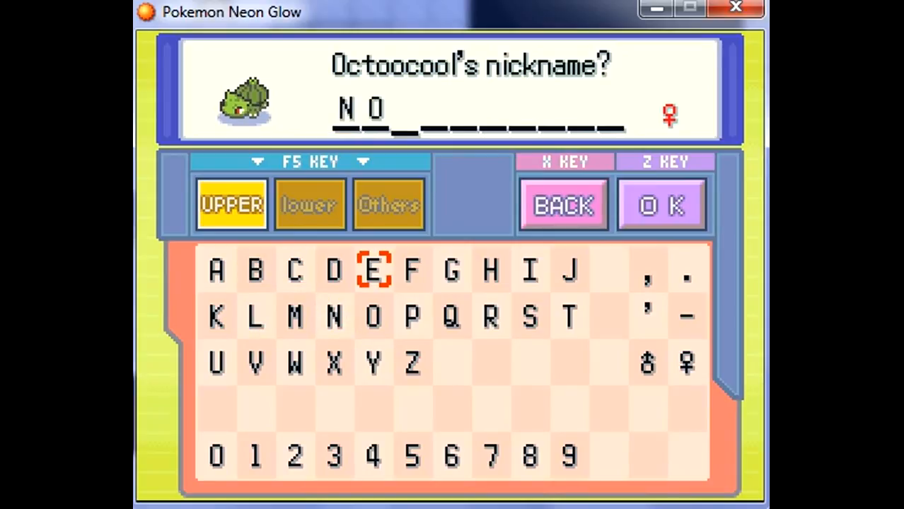
pyautogui.press('Left')
pyautogui.press('Left')
pyautogui.press('Left')
pyautogui.press('Left')
pyautogui.press('Left')
pyautogui.press('Down')
pyautogui.press('Down')
pyautogui.press('Right')
pyautogui.press('Right')
pyautogui.press('Up')
pyautogui.press('Right')
pyautogui.press('Right')
pyautogui.press('Right')
pyautogui.press('Right')
pyautogui.press('Right')
pyautogui.press('Right')
pyautogui.press('Left')
pyautogui.press('Left')
pyautogui.press('Right')
pyautogui.press('Left')
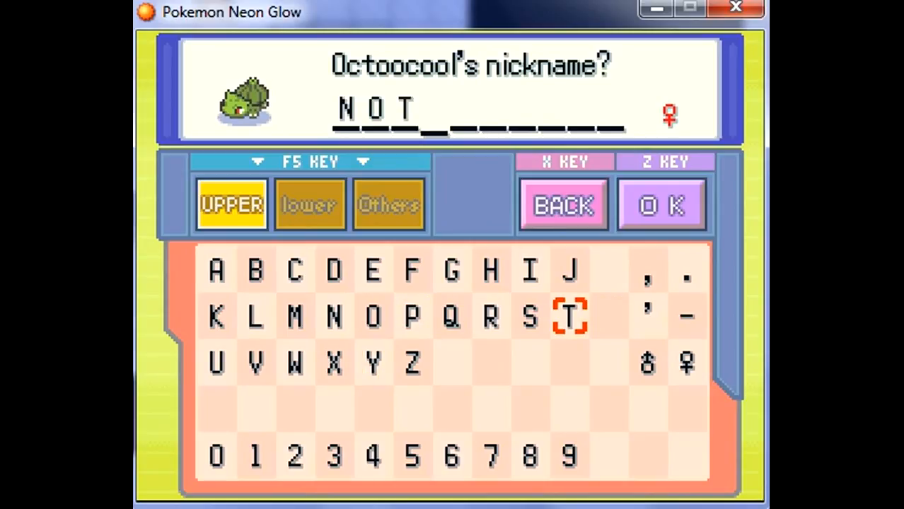
# Add a space and the letter B after NOT in the nickname.
pyautogui.press('Right')
pyautogui.press('c')
pyautogui.press('Left')
pyautogui.press('Left')
pyautogui.press('Left')
pyautogui.press('Left')
pyautogui.press('Left')
pyautogui.press('Left')
pyautogui.press('Left')
pyautogui.press('Left')
pyautogui.press('Left')
pyautogui.press('Up')
pyautogui.press('c')
# Extend the nickname with the letters U and L to read NOT BUL.
pyautogui.press('Right')
pyautogui.press('Right')
pyautogui.press('Right')
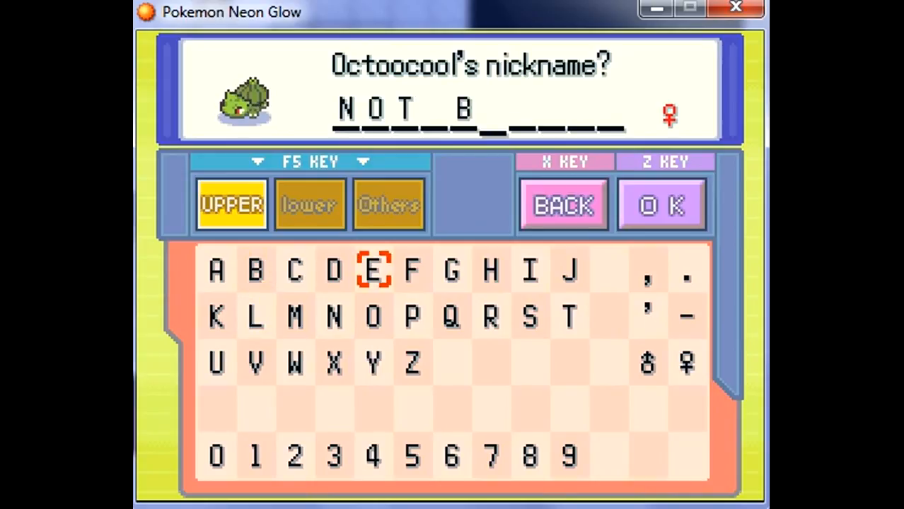
pyautogui.press('Down')
pyautogui.press('Right')
pyautogui.press('Left')
pyautogui.press('Left')
pyautogui.press('Left')
pyautogui.press('Left')
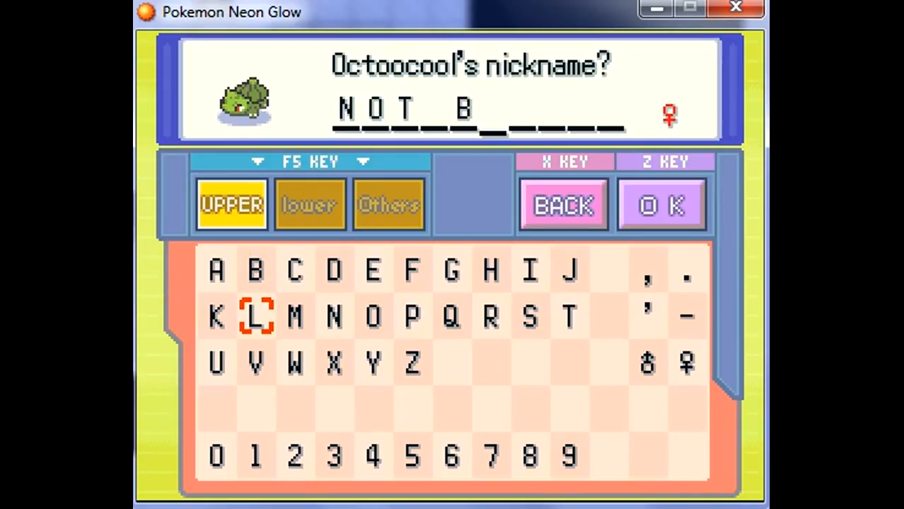
pyautogui.press('Down')
pyautogui.press('c')
pyautogui.press('Up')
pyautogui.press('Right')
pyautogui.press('c')
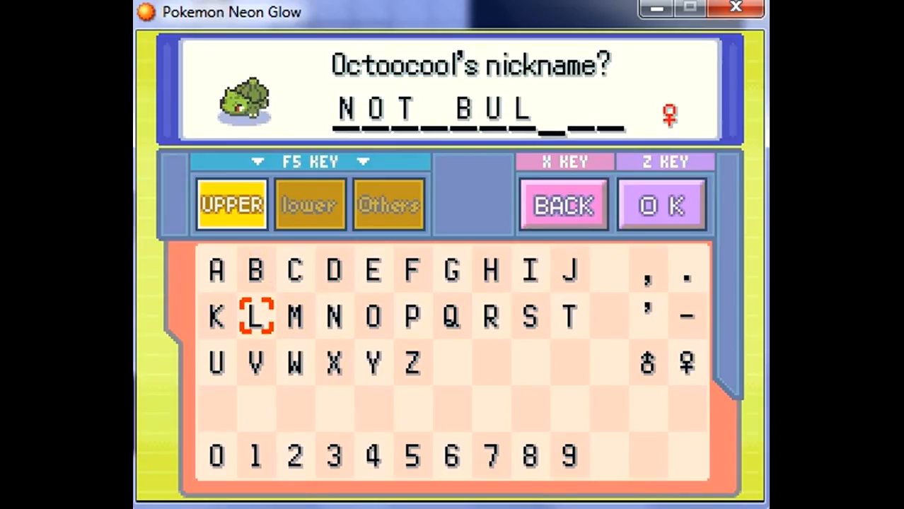
# Finish the nickname with the letters B and A and confirm it.
pyautogui.press('Up')
pyautogui.press('c')
pyautogui.press('Left')
pyautogui.press('c')
pyautogui.press('Up')
pyautogui.press('z')
pyautogui.press('c')
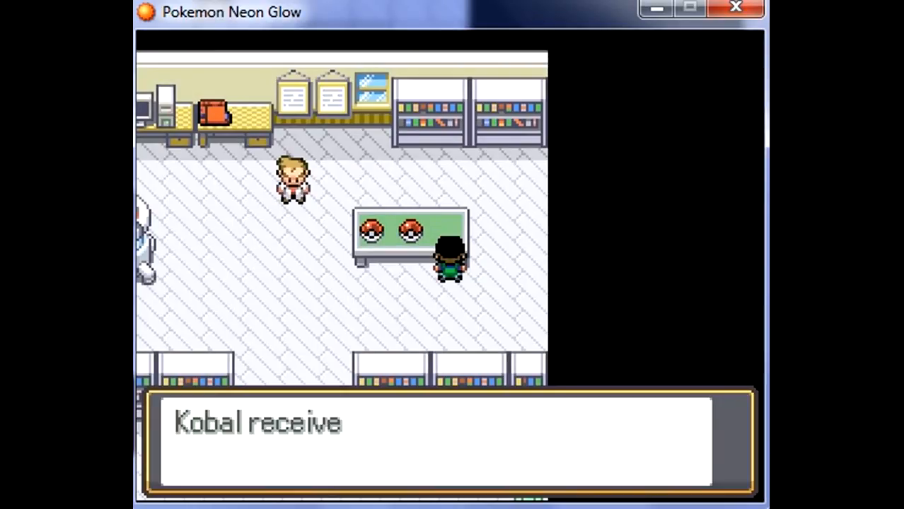
# Advance through the received-Pokémon message and Professor Spruce's comments on the starter choice.
pyautogui.press('c')
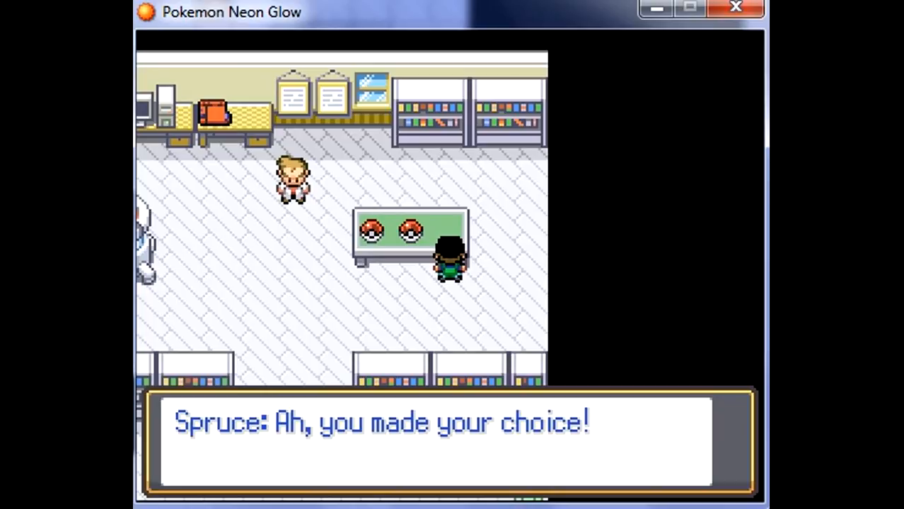
pyautogui.press('c')
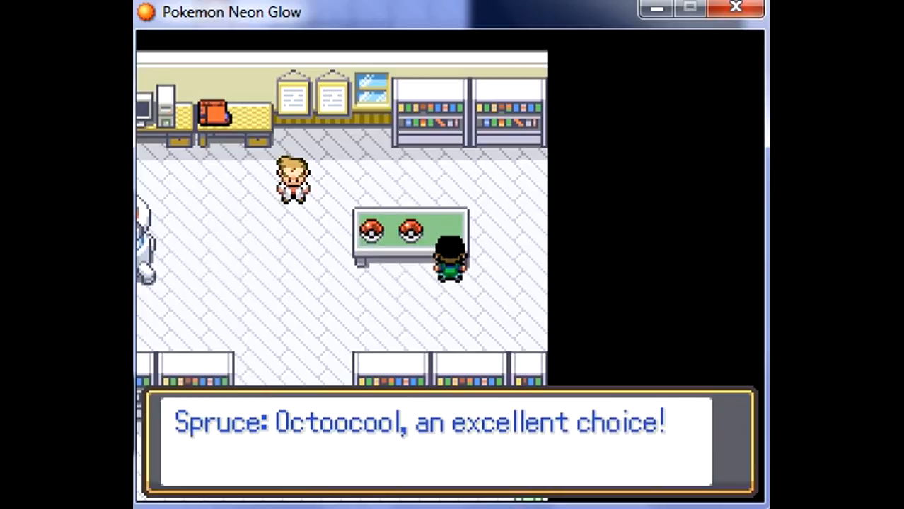
pyautogui.press('c')
# Walk from the ball table to Professor Spruce, talk to him and close his battle advice.
pyautogui.press('Down')
pyautogui.press('Left')
pyautogui.press('Left')
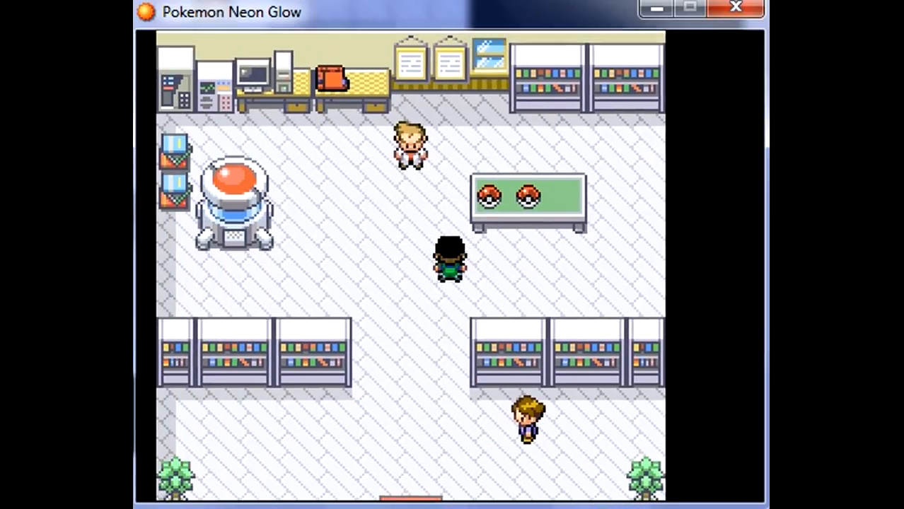
pyautogui.press('Up')
pyautogui.press('Up')
pyautogui.press('Left')
pyautogui.press('Up')
pyautogui.press('c')
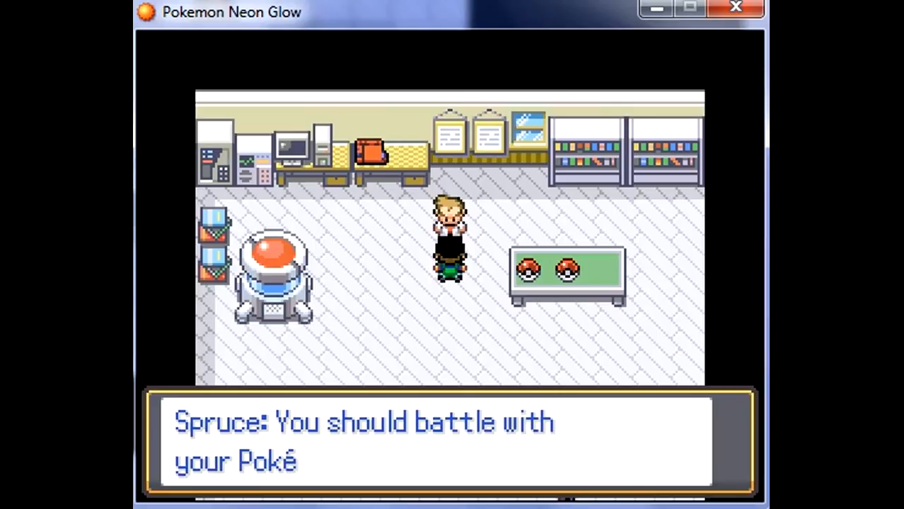
pyautogui.press('c')
# Walk down through the lab, exit into Granite Town and head left along the building.
pyautogui.press('Down')
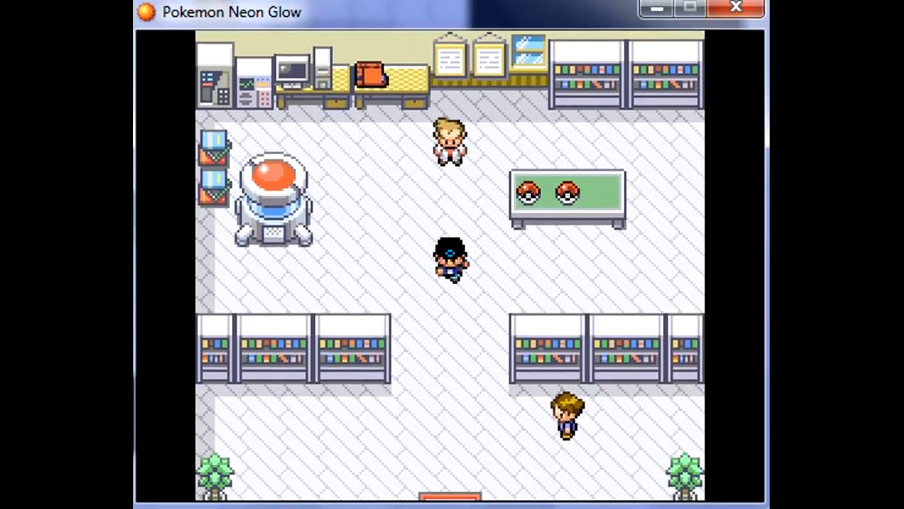
pyautogui.press('Down')
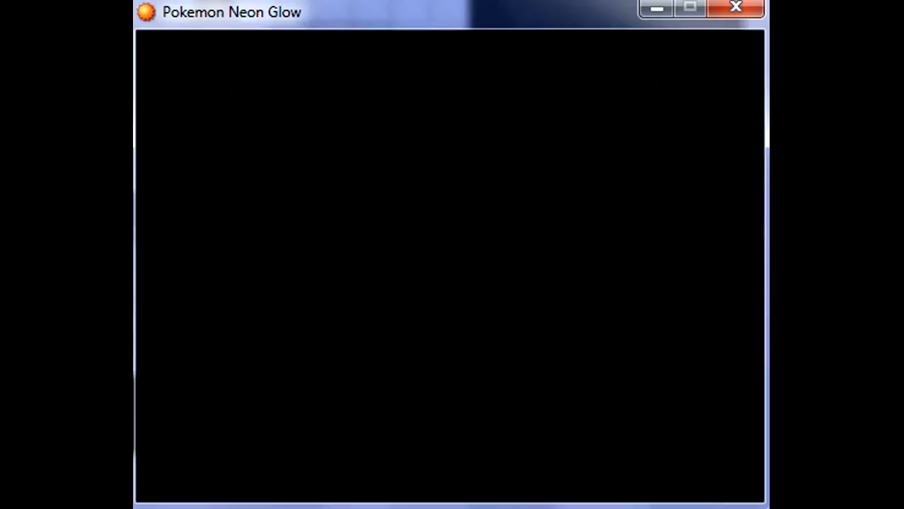
pyautogui.press('Left')
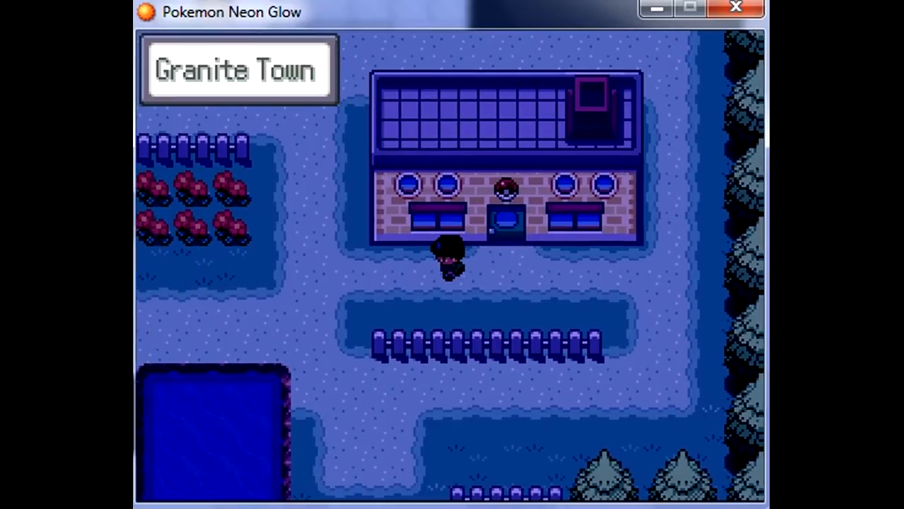
# Open the Pokédex and display the detailed entry for Octoocool.
pyautogui.press('Escape')
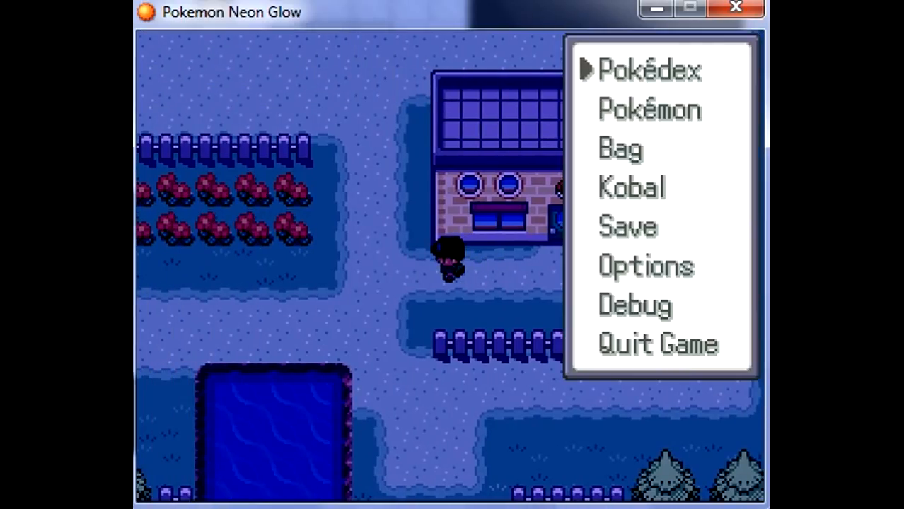
pyautogui.press('Return')
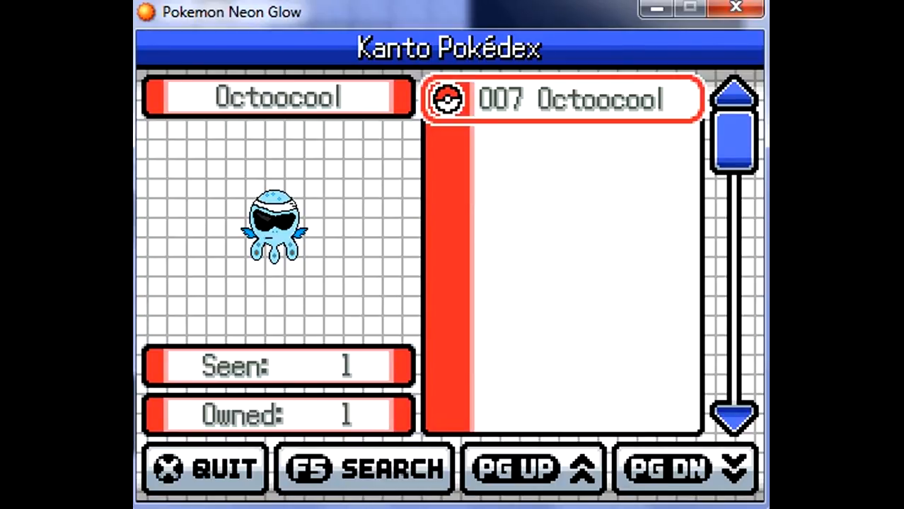
pyautogui.press('Return')
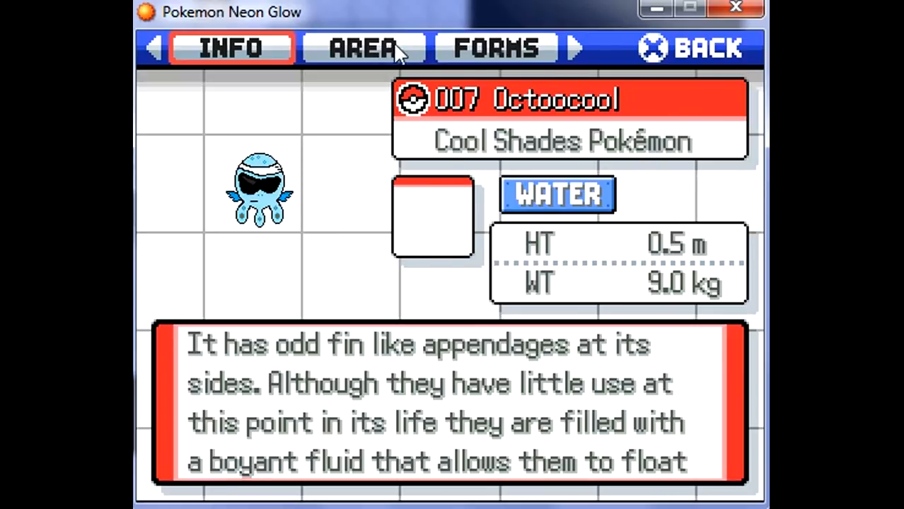
# Compare the info page and the area map in Octoocool's Pokédex entry, ending on the area map.
pyautogui.press('Right')
pyautogui.press('Left')
pyautogui.press('Right')
pyautogui.press('Left')
pyautogui.press('Right')
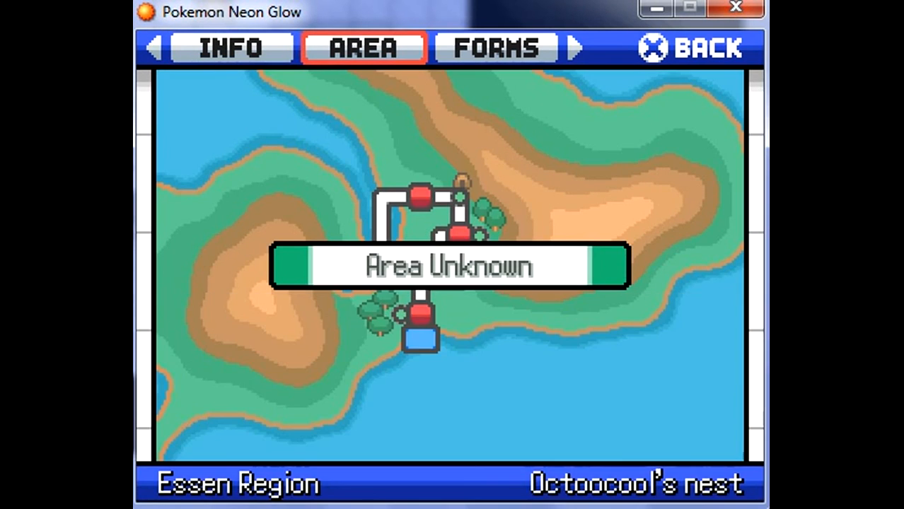